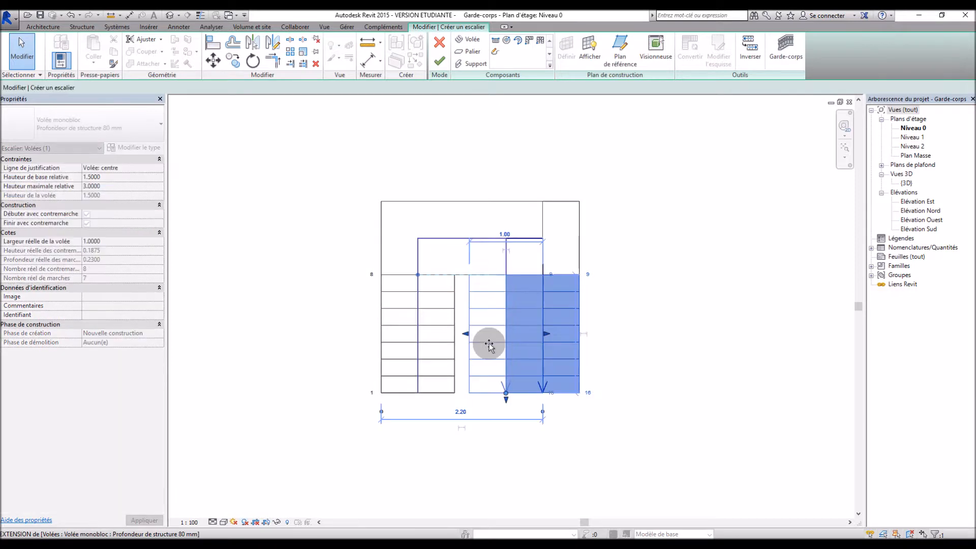
Step: Finish the stair edit with the second flight moved closer to the first, and dismiss the discontinuous rail warning
left_click(636, 424)
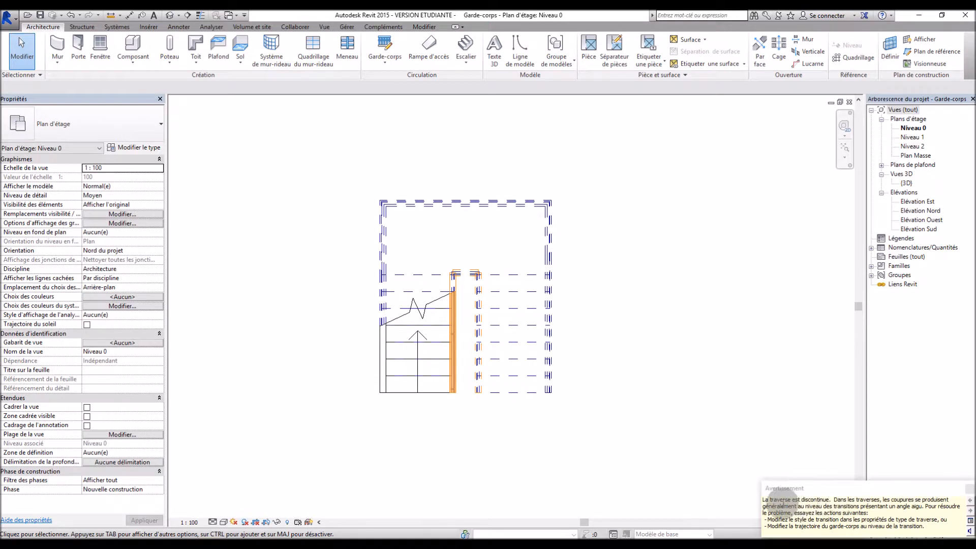
left_click_drag(766, 505, 833, 504)
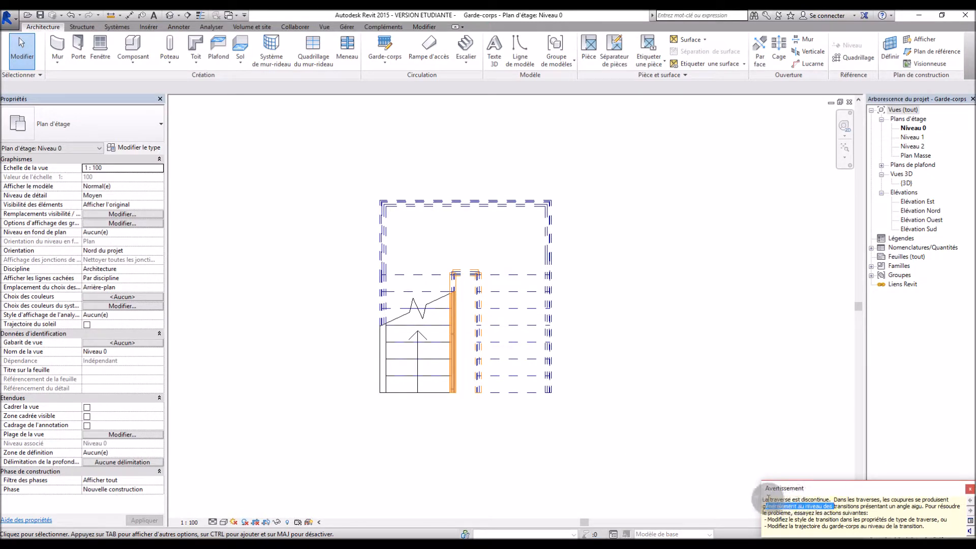
left_click_drag(769, 500, 834, 506)
left_click(970, 489)
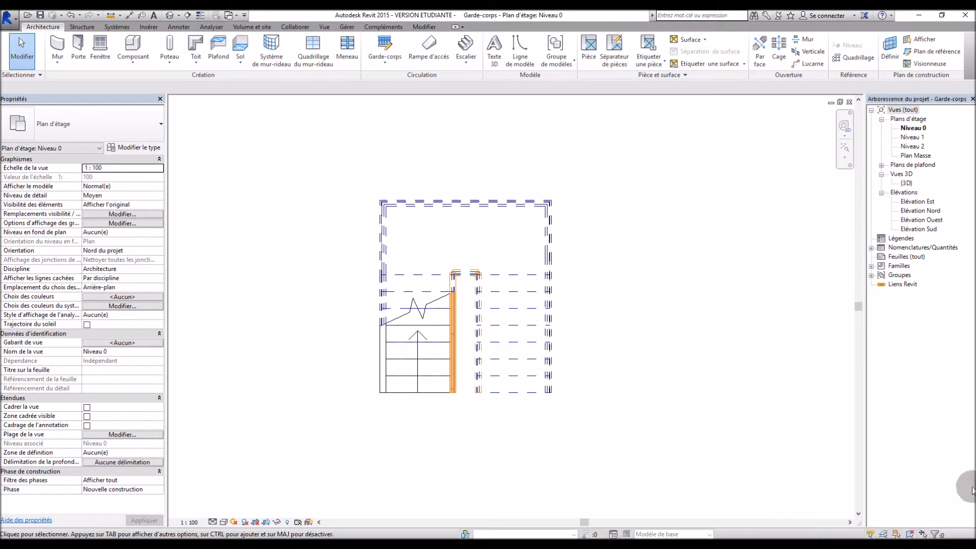
Step: Open the {3D} view and examine the inner railing where it turns at the landing
double_click(907, 183)
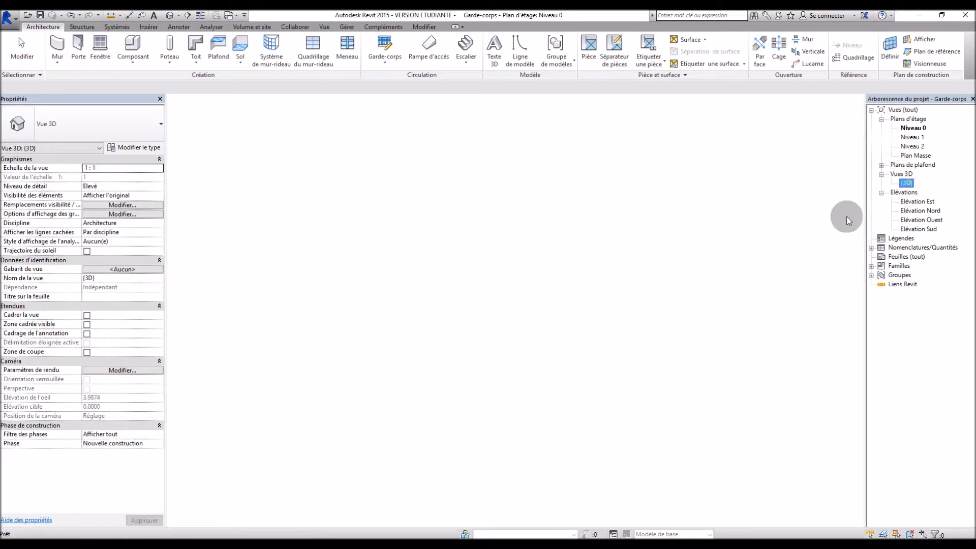
scroll(585, 308, "up", 5)
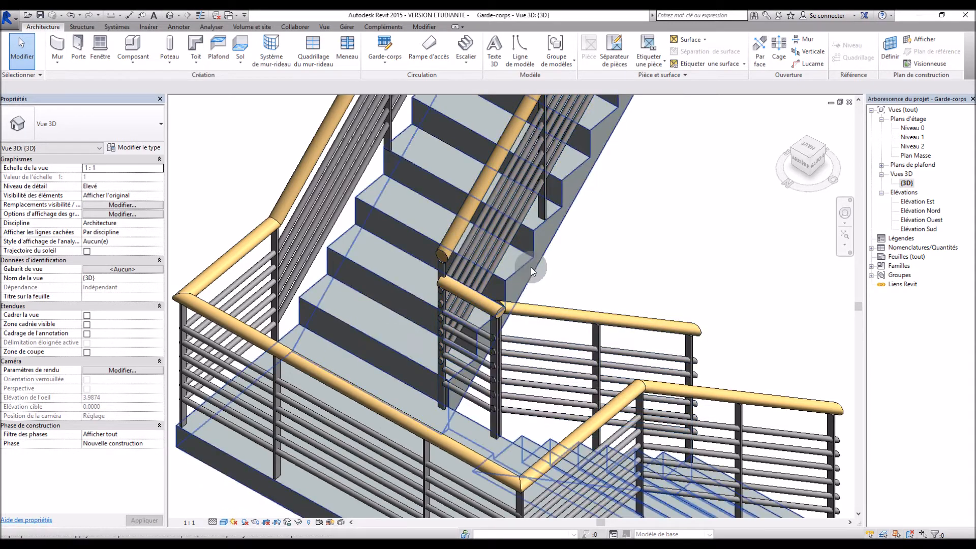
scroll(514, 272, "down", 5)
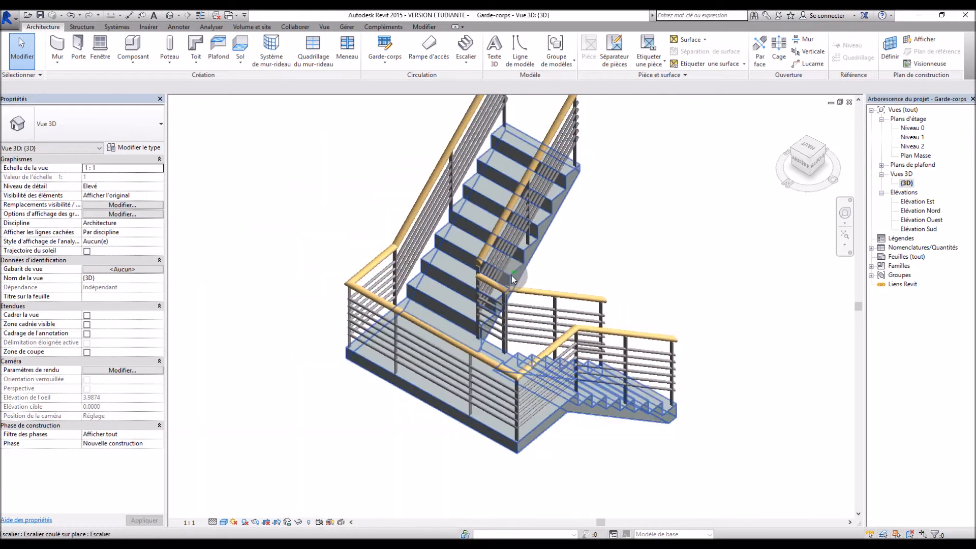
Step: Change the stair's type from Monobloc to Escalier assemblé
left_click(484, 422)
left_click(83, 129)
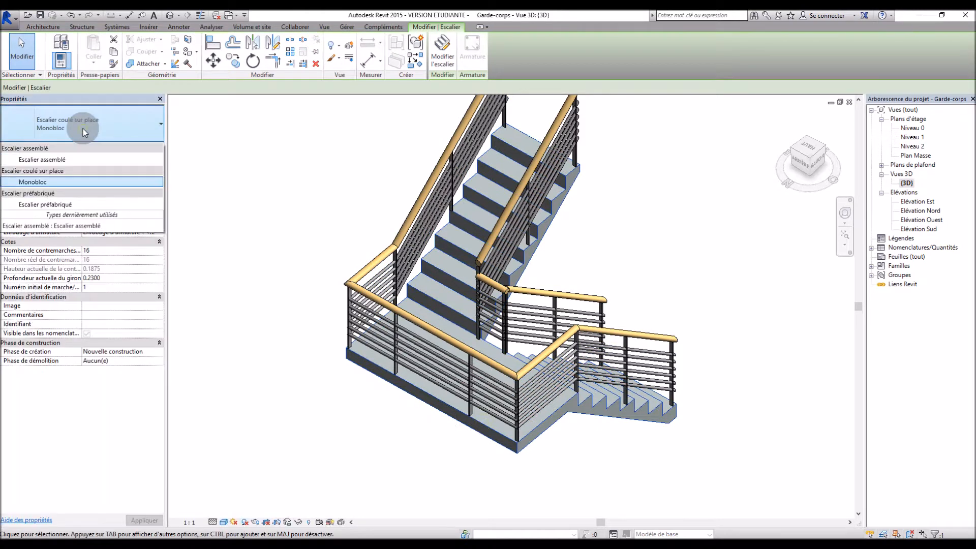
left_click(85, 159)
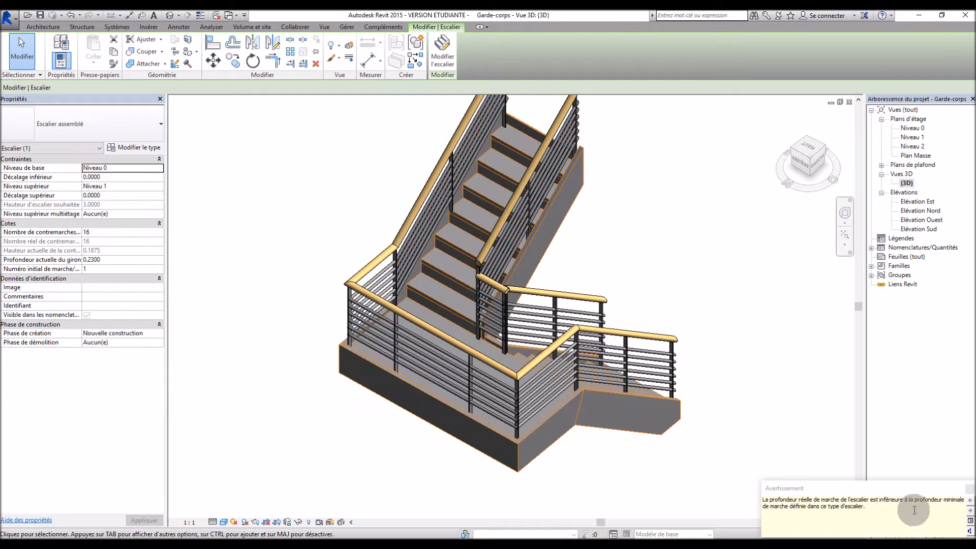
left_click(707, 383)
Step: Edit the Escalier assemblé type so that both Support droit and Support gauche are set to Aucun
middle_click_drag(713, 387, 316, 298, "shift")
middle_click_drag(381, 297, 333, 356, "shift")
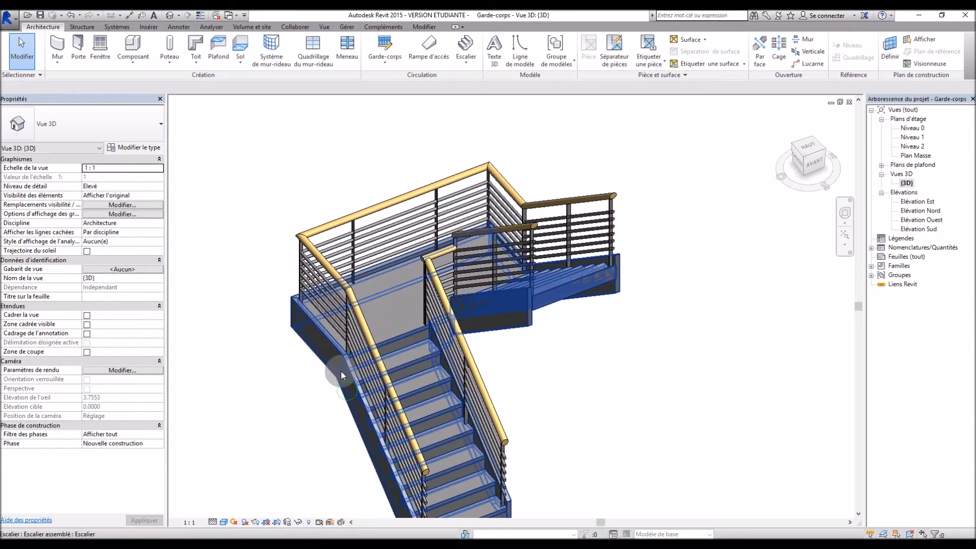
left_click(340, 375)
left_click(134, 147)
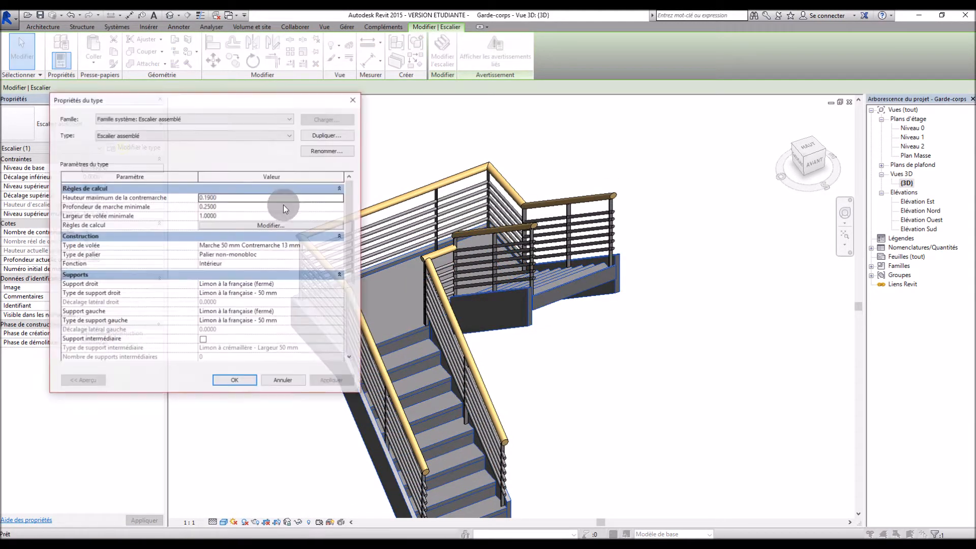
left_click(339, 285)
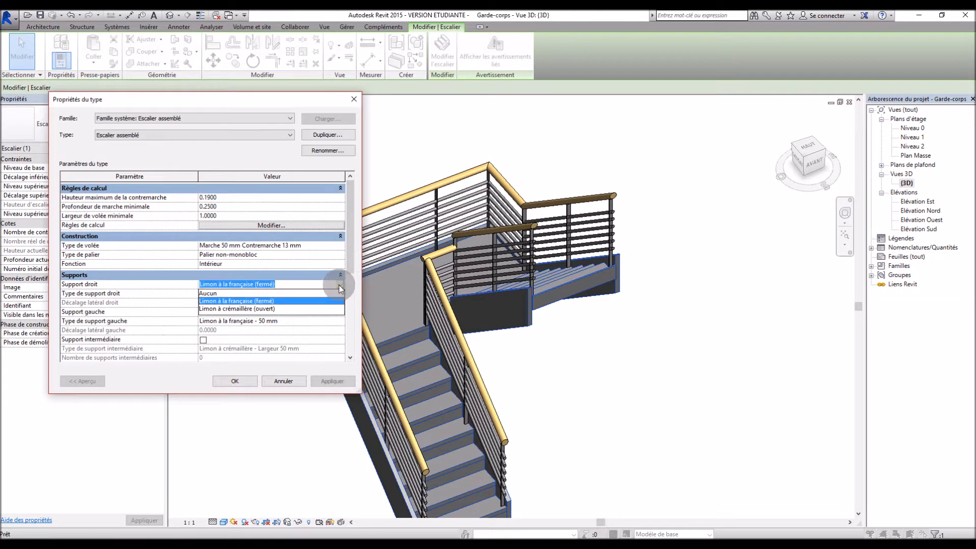
left_click(283, 294)
left_click(335, 311)
left_click(339, 312)
left_click(325, 320)
scroll(302, 315, "down", 3)
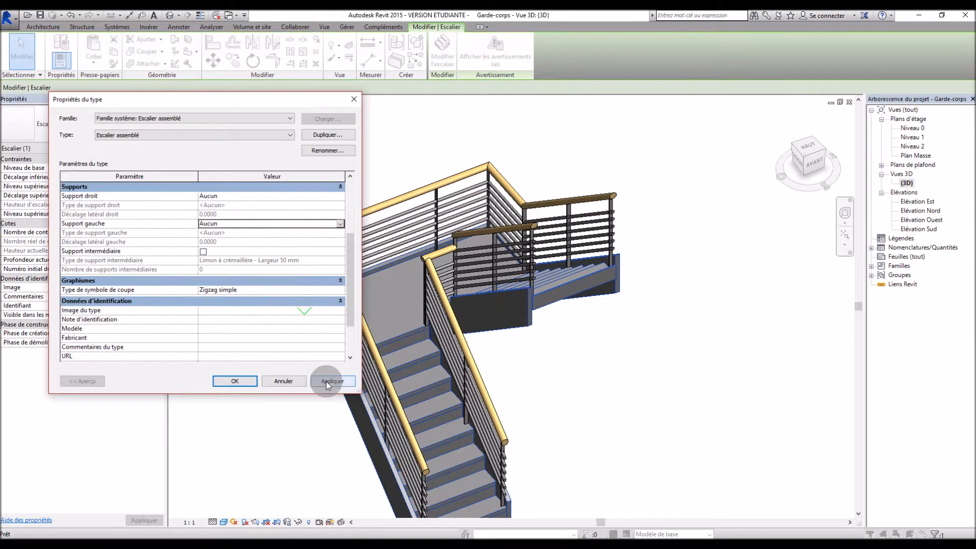
left_click(234, 380)
left_click(614, 423)
Step: Examine the stair without stringers and the inner railing's corner at the landing
mouse_move(614, 423)
middle_mouse_down("shift")
mouse_move(675, 258)
mouse_move(612, 364)
mouse_move(639, 420)
mouse_move(615, 397)
middle_mouse_up("shift")
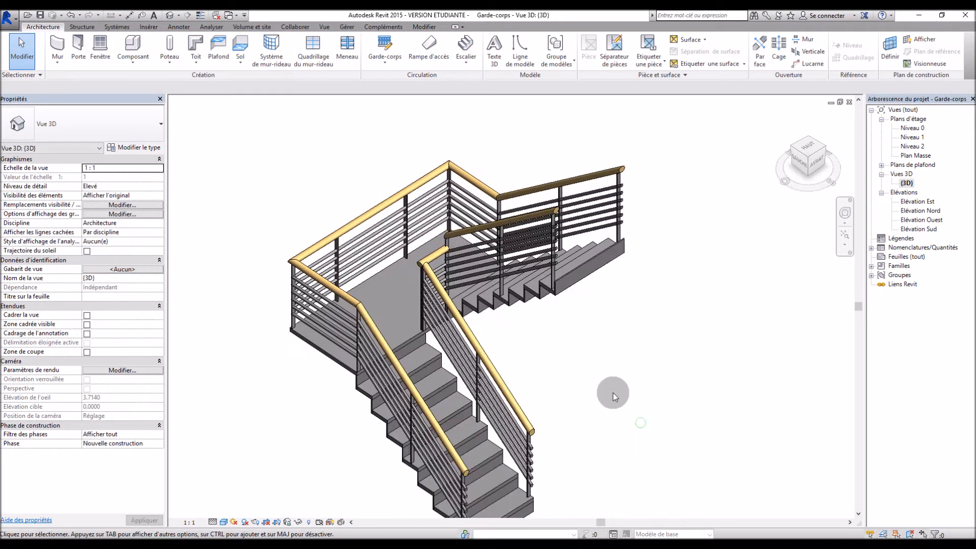
scroll(454, 267, "up", 5)
left_click(532, 234)
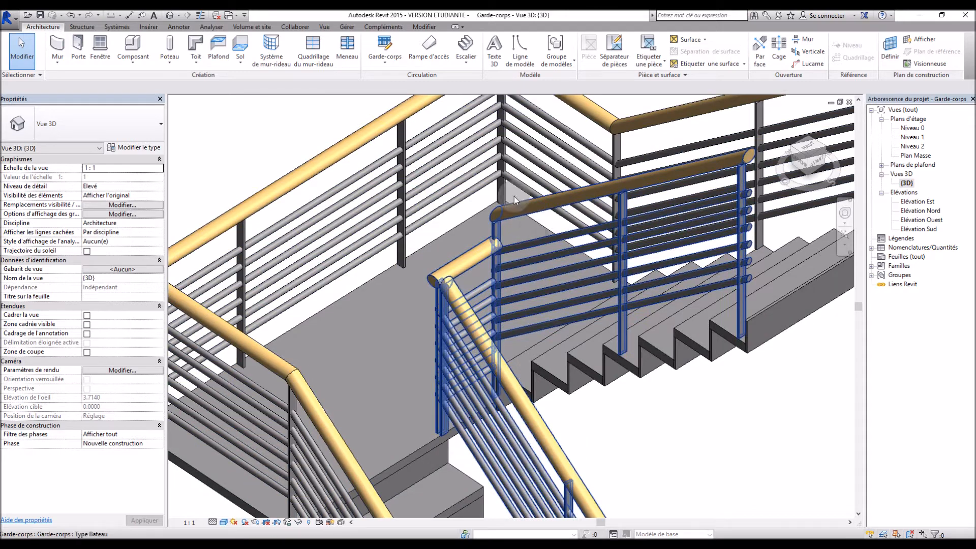
scroll(450, 271, "down", 5)
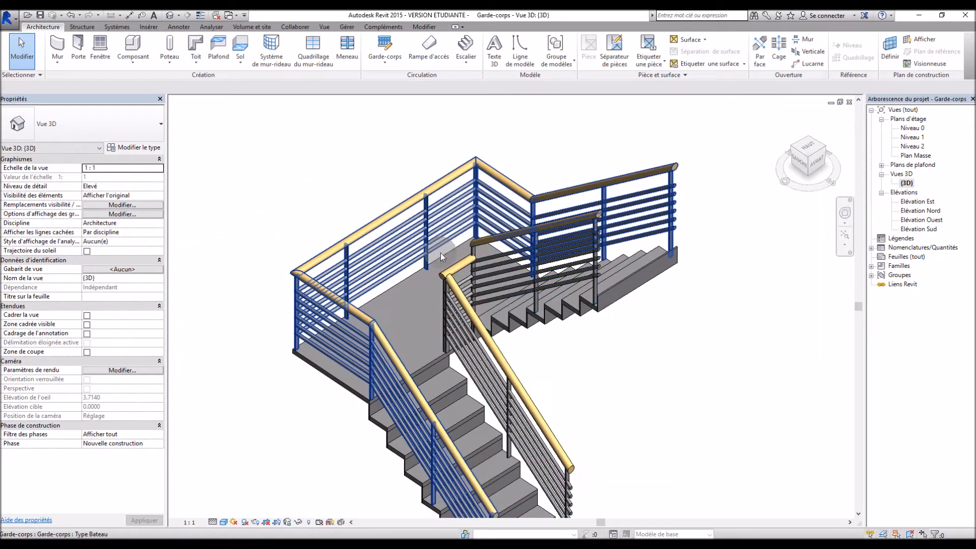
left_click(444, 316)
Step: In the Niveau 0 plan, edit the stair landing by pulling its inner edge back from the flights and its outer edge outward, and finish
double_click(913, 127)
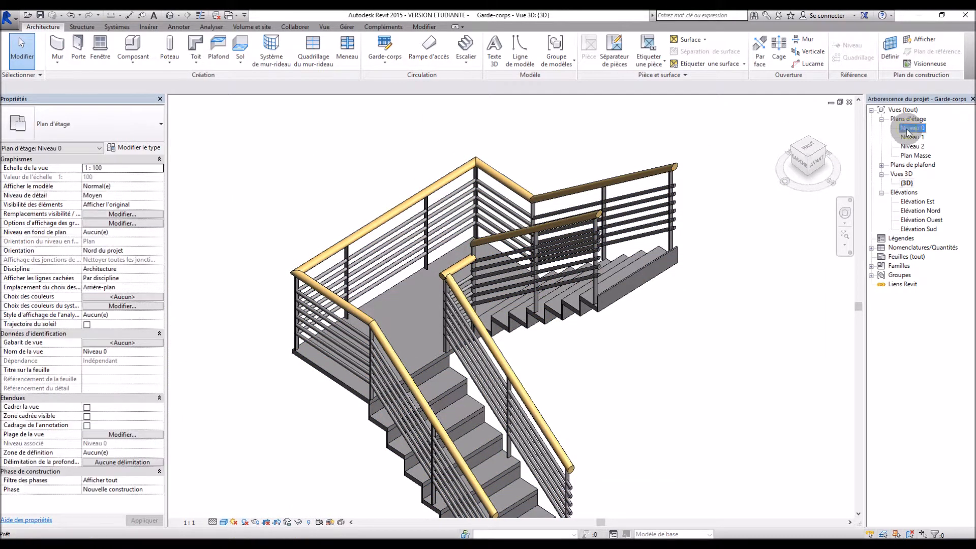
double_click(432, 276)
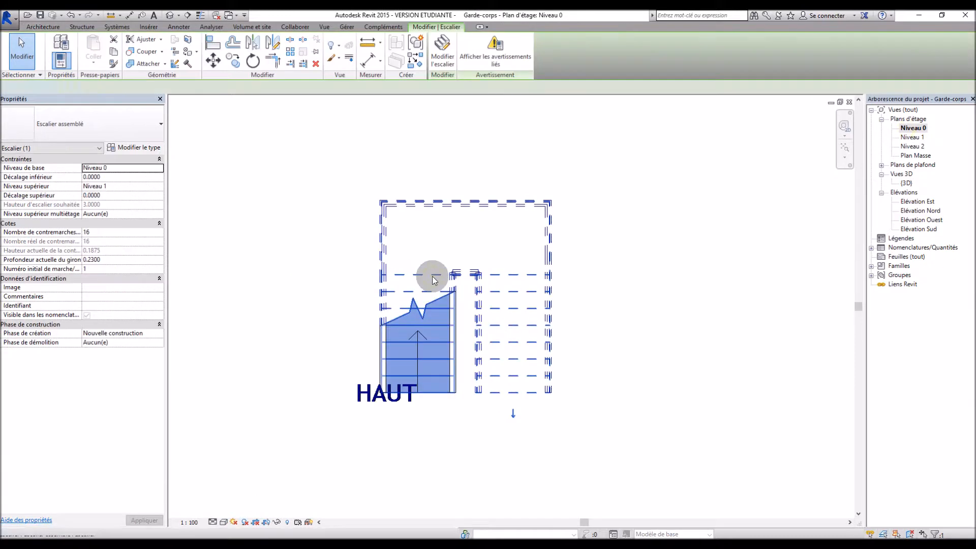
scroll(456, 269, "up", 3)
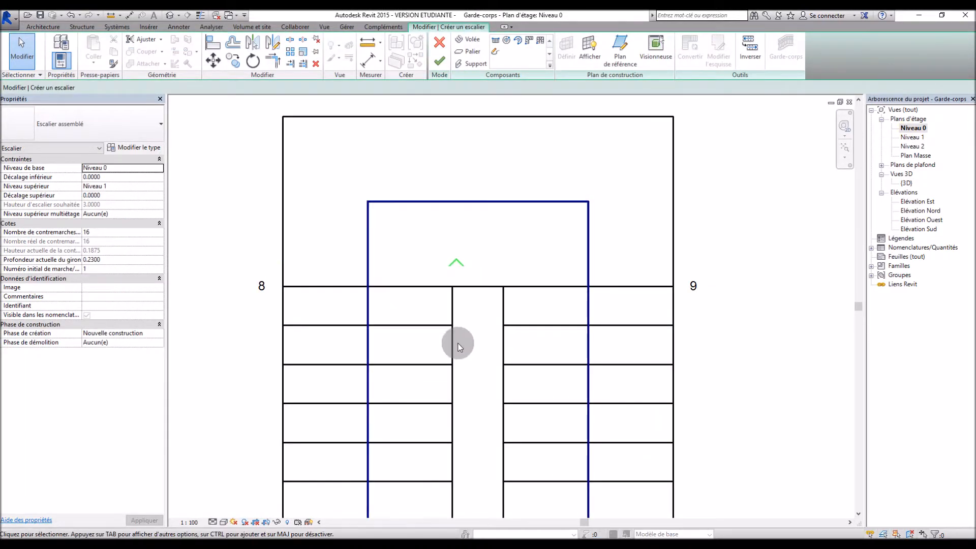
scroll(457, 342, "down", 2)
scroll(477, 219, "up", 2)
left_click(472, 351)
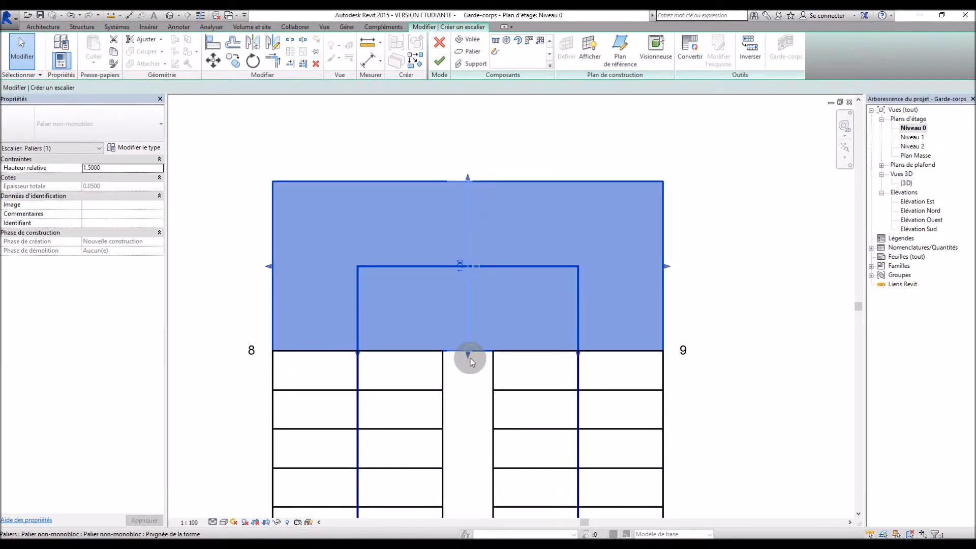
left_click_drag(468, 352, 471, 317)
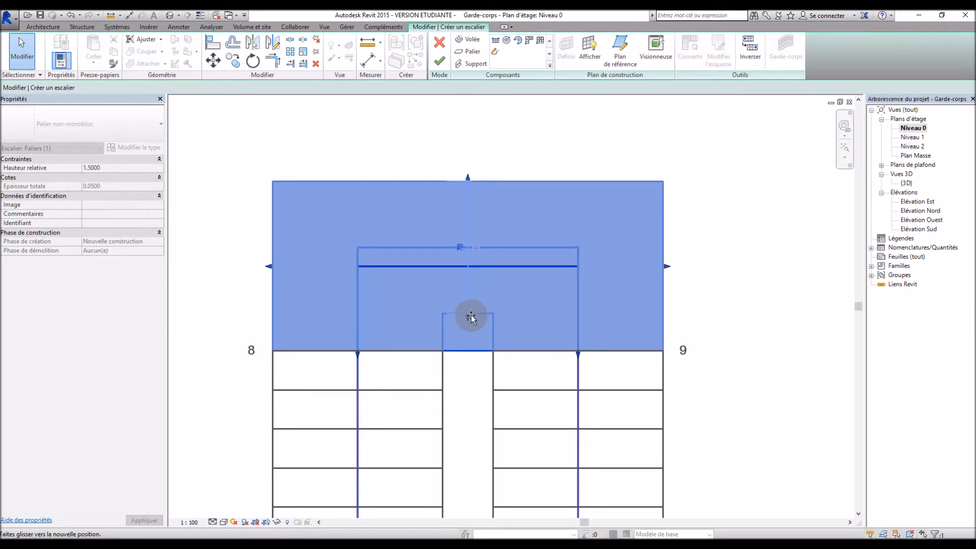
left_click_drag(472, 319, 471, 320)
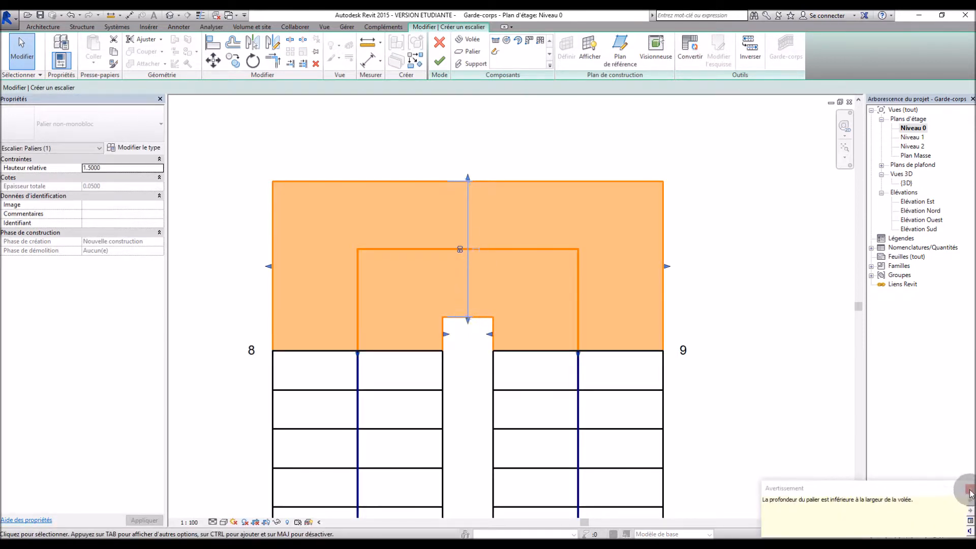
left_click_drag(467, 180, 468, 148)
left_click(439, 61)
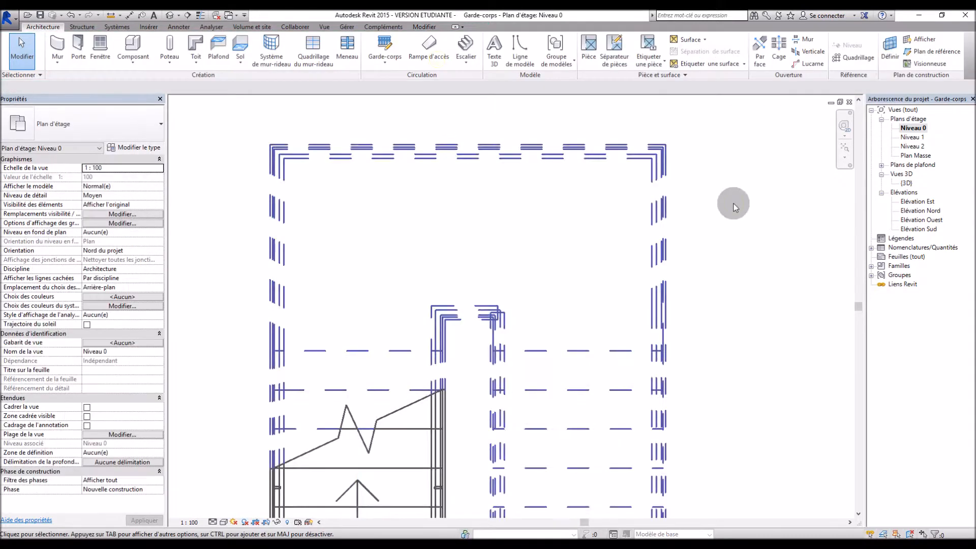
Step: Examine the inner railing's joints around the reshaped landing in the {3D} view
double_click(906, 184)
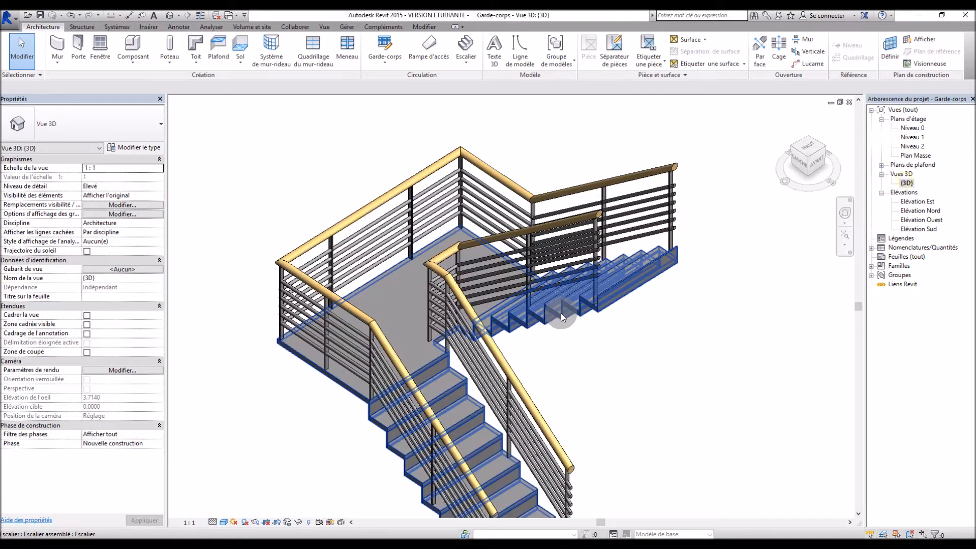
middle_click_drag(510, 346, 693, 329, "shift")
scroll(508, 305, "up", 5)
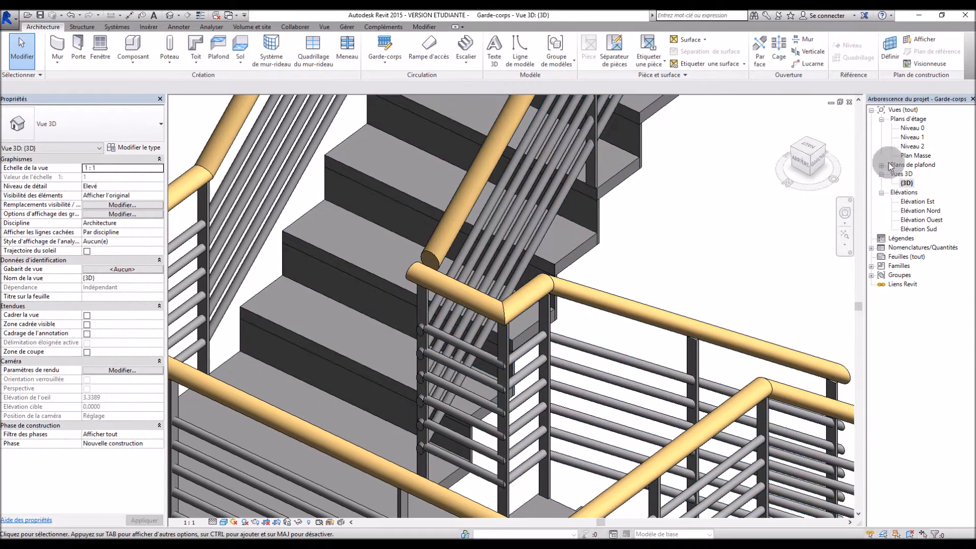
scroll(696, 187, "down", 3)
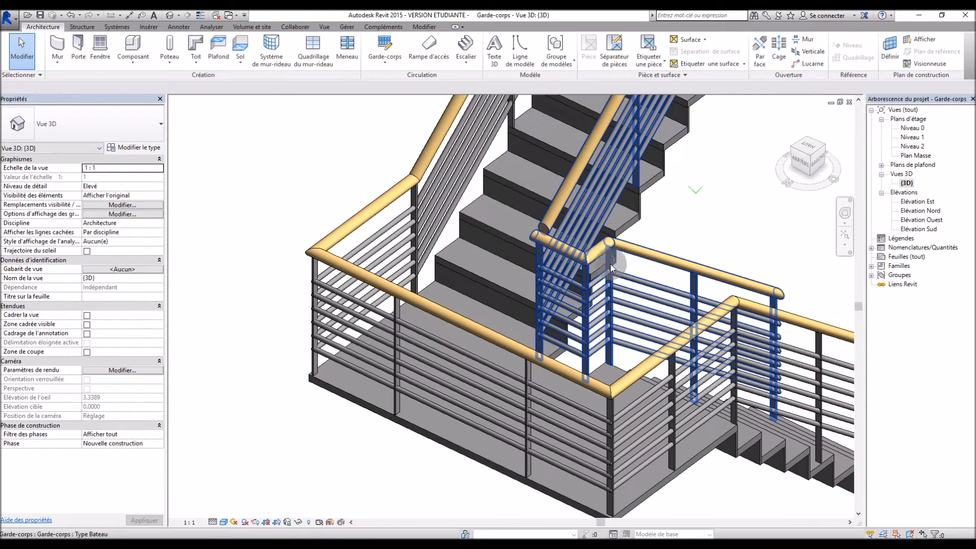
Step: Edit the stair in the Niveau 0 plan again, moving the landing's inner and outer edges slightly further from the flights, and finish
left_click(497, 291)
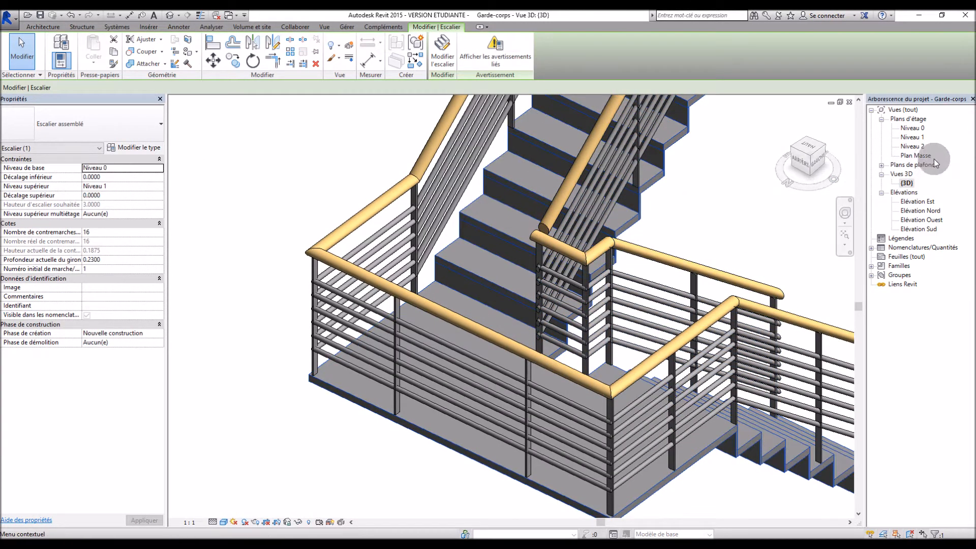
double_click(911, 127)
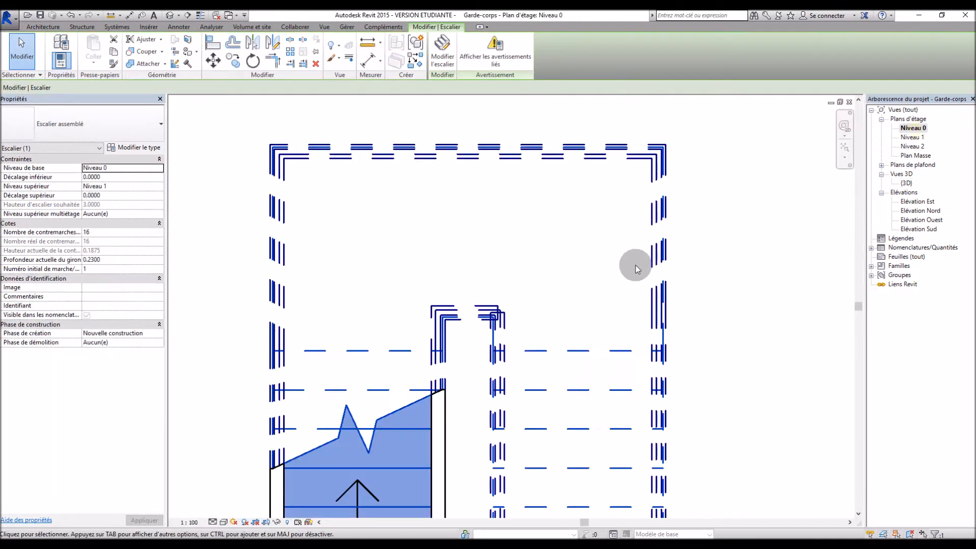
double_click(551, 351)
left_click(475, 320)
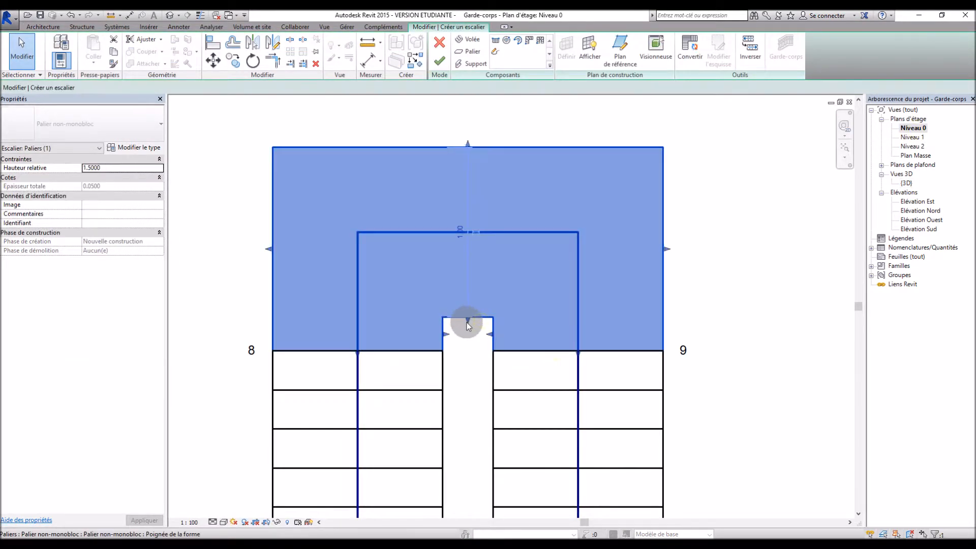
left_click_drag(468, 325, 469, 301)
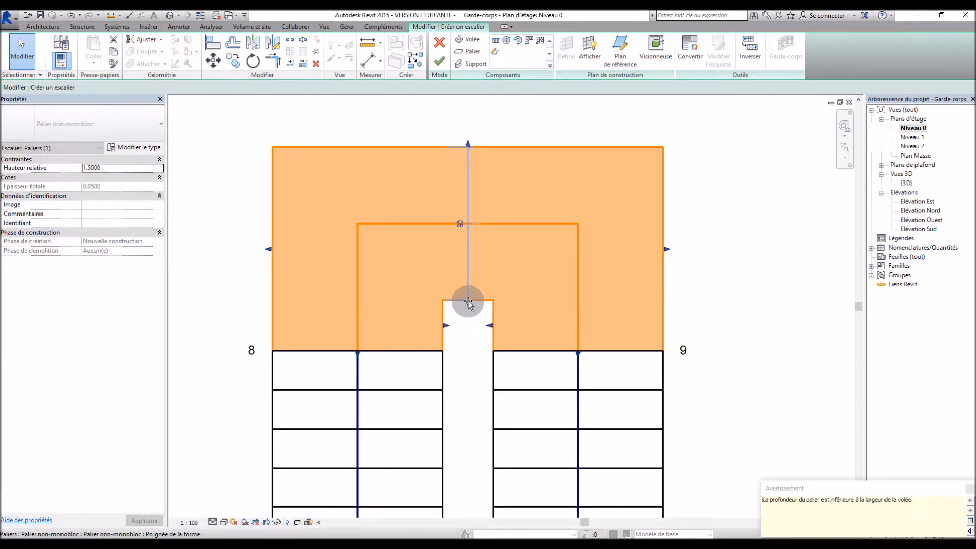
left_click_drag(464, 146, 468, 132)
left_click(438, 62)
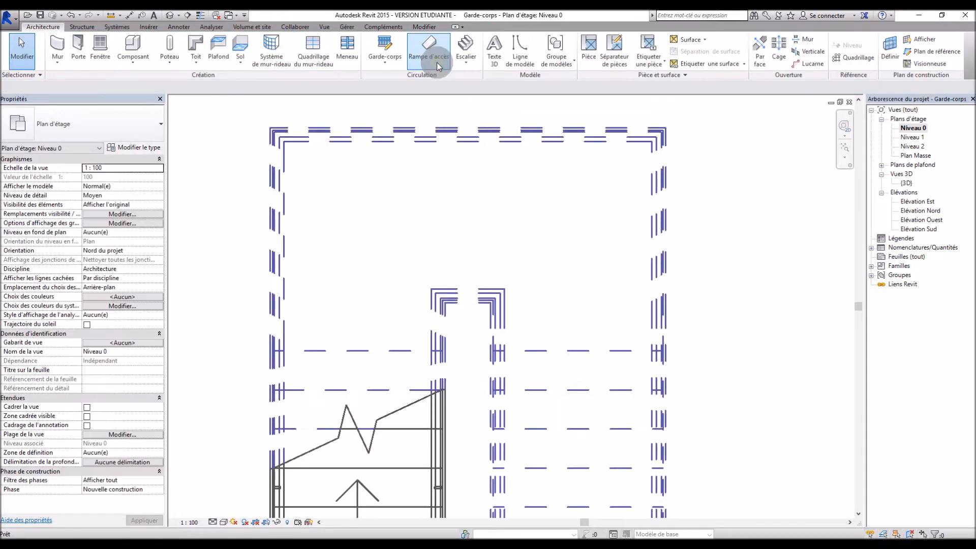
Step: Check the inner handrail's continuity between the two flights and view the whole stair from several angles in the {3D} view
double_click(907, 184)
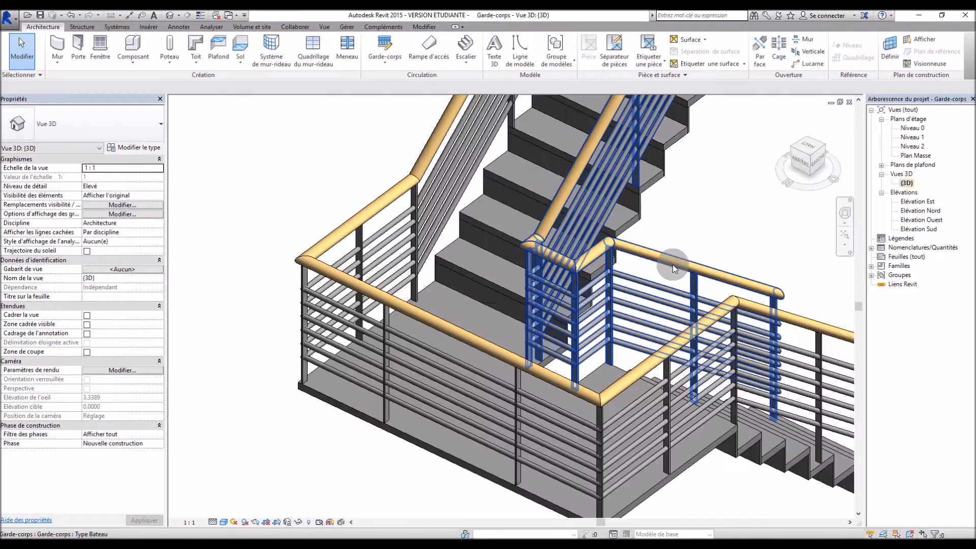
scroll(518, 223, "up", 3)
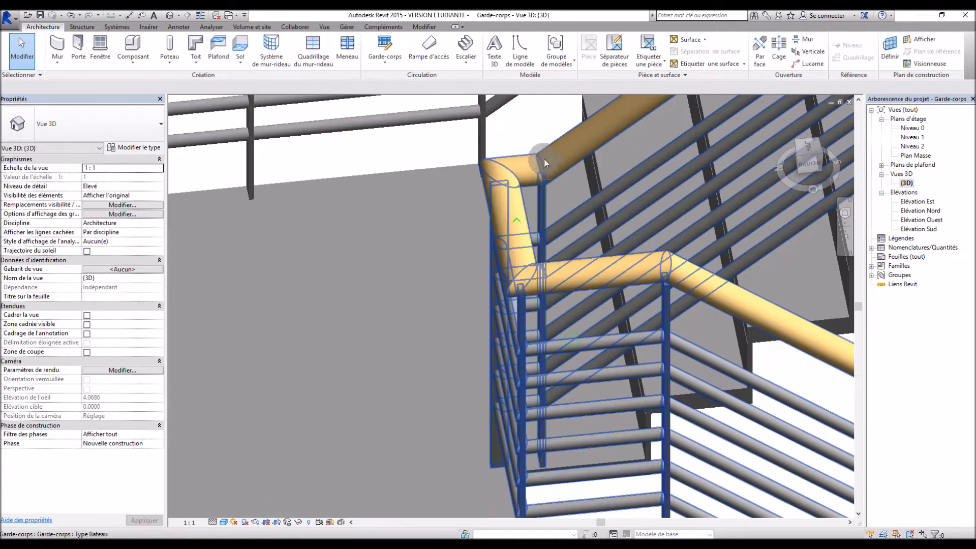
scroll(488, 236, "down", 3)
middle_click_drag(487, 245, 591, 305, "shift")
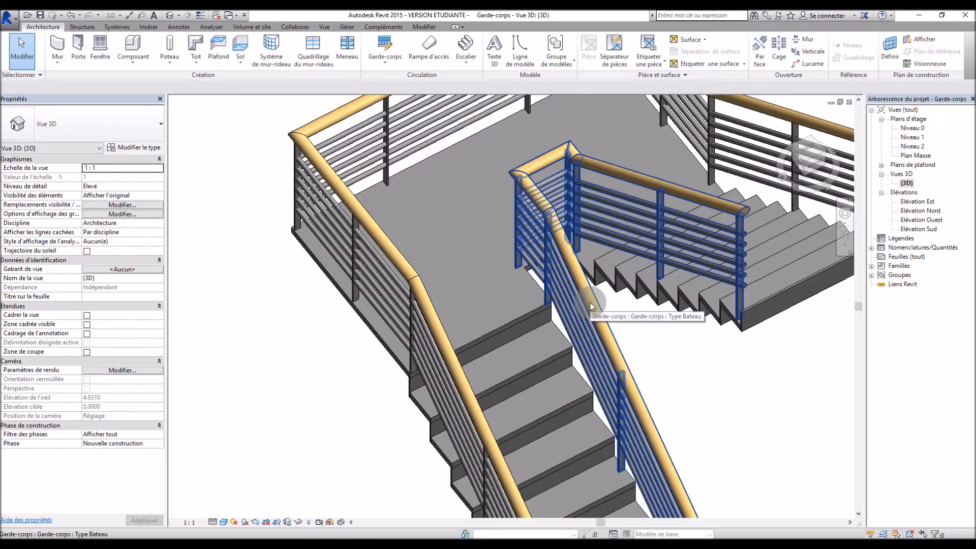
scroll(555, 307, "down", 5)
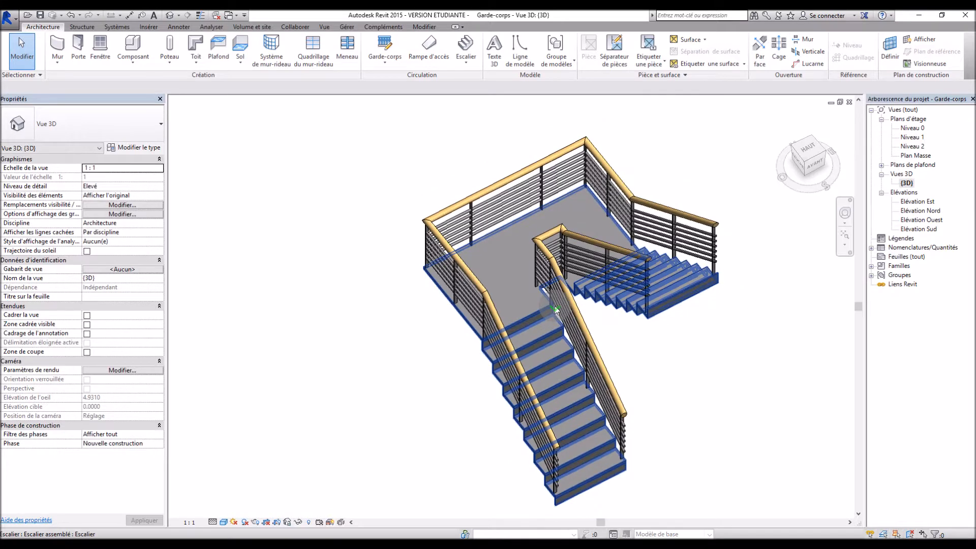
middle_click_drag(646, 447, 727, 437, "shift")
scroll(727, 438, "up", 1)
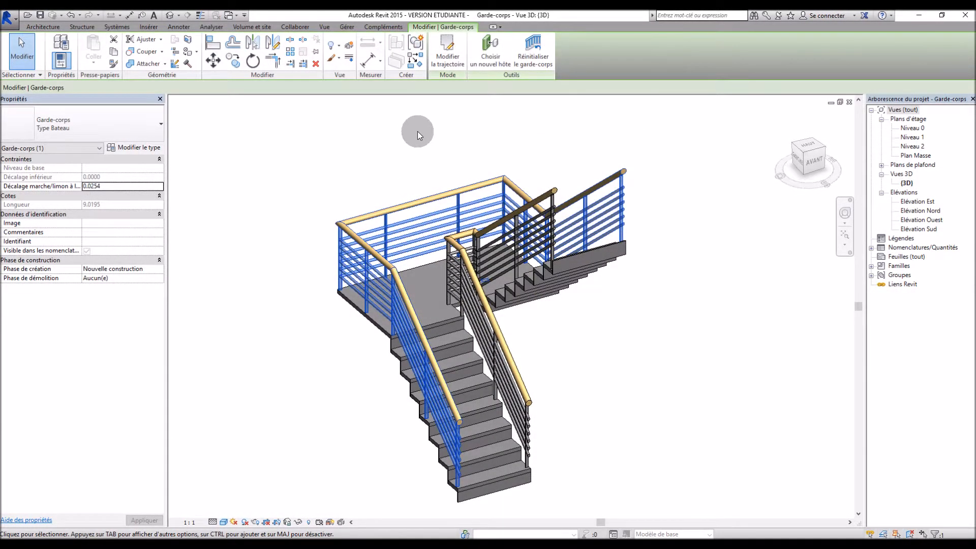
Step: Create a new family from the Profil métrique template and close it without drawing anything
left_click(11, 20)
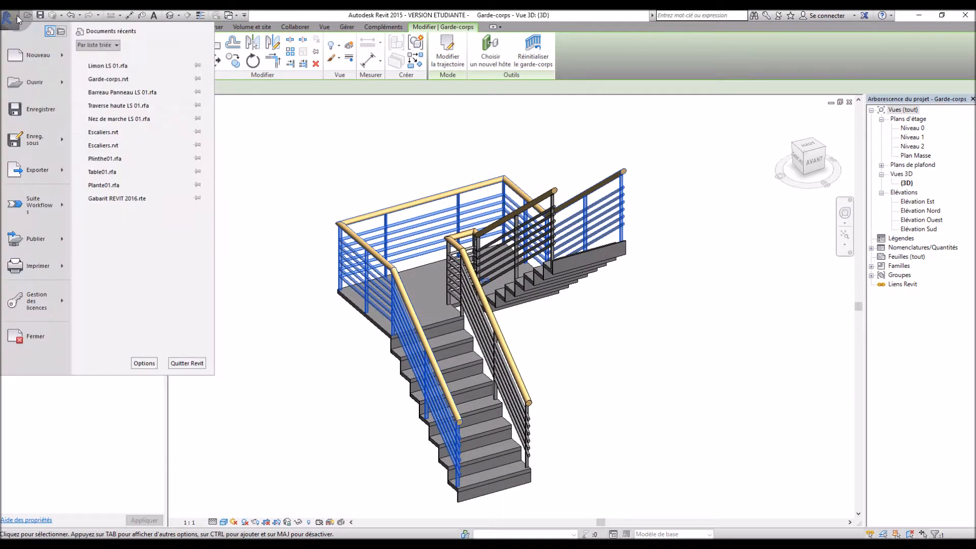
mouse_move(43, 89)
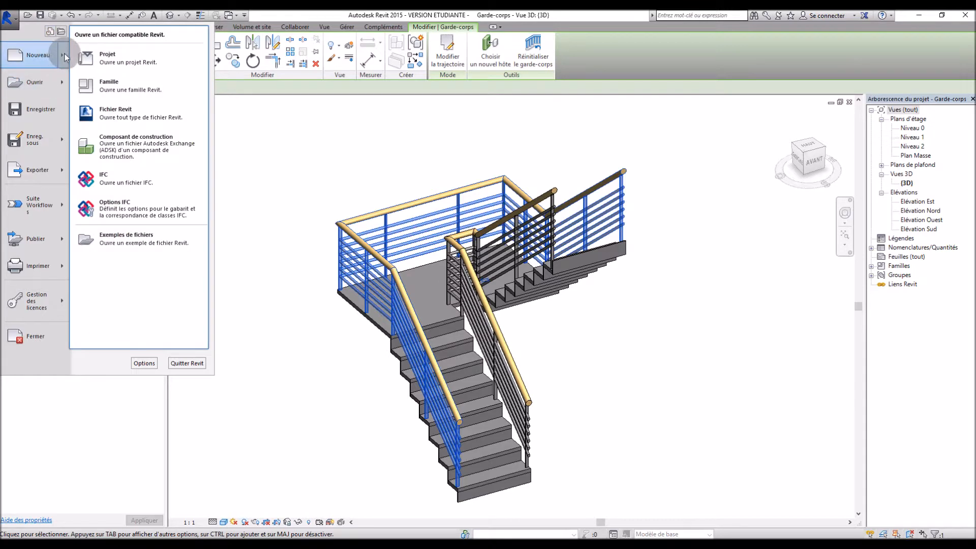
mouse_move(65, 53)
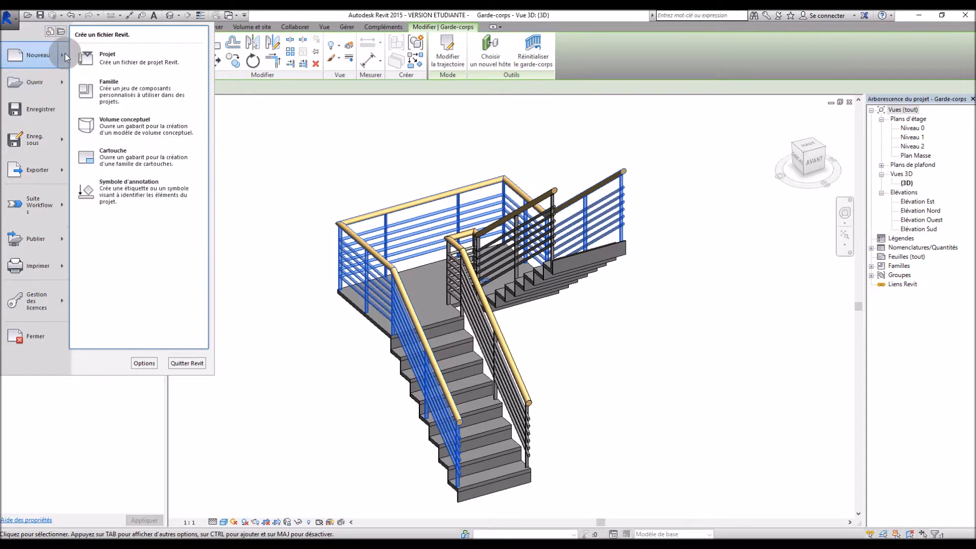
left_click(108, 91)
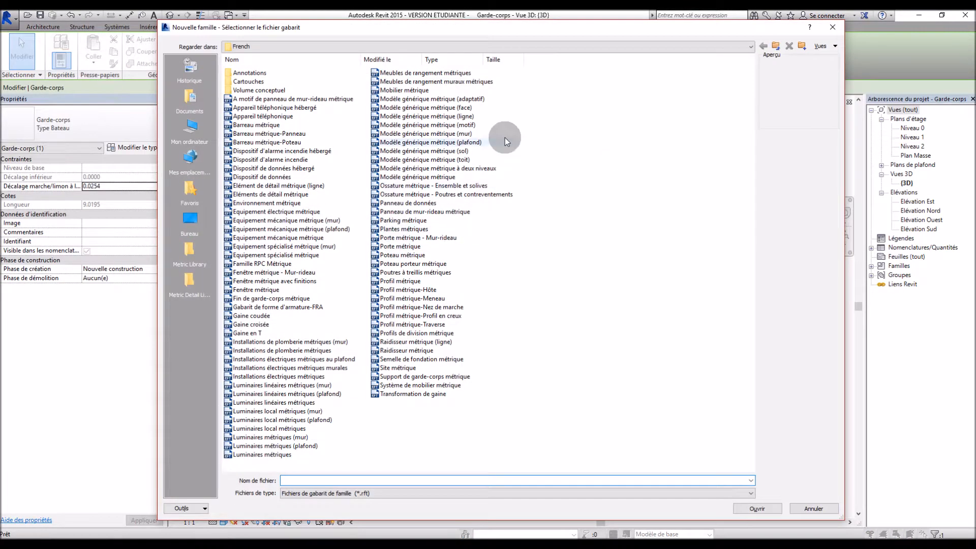
left_click(411, 283)
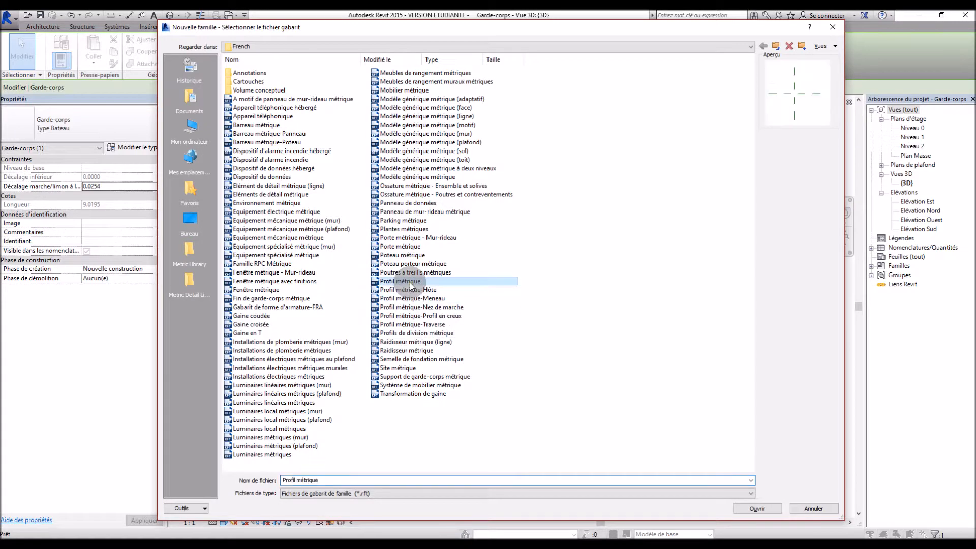
double_click(409, 282)
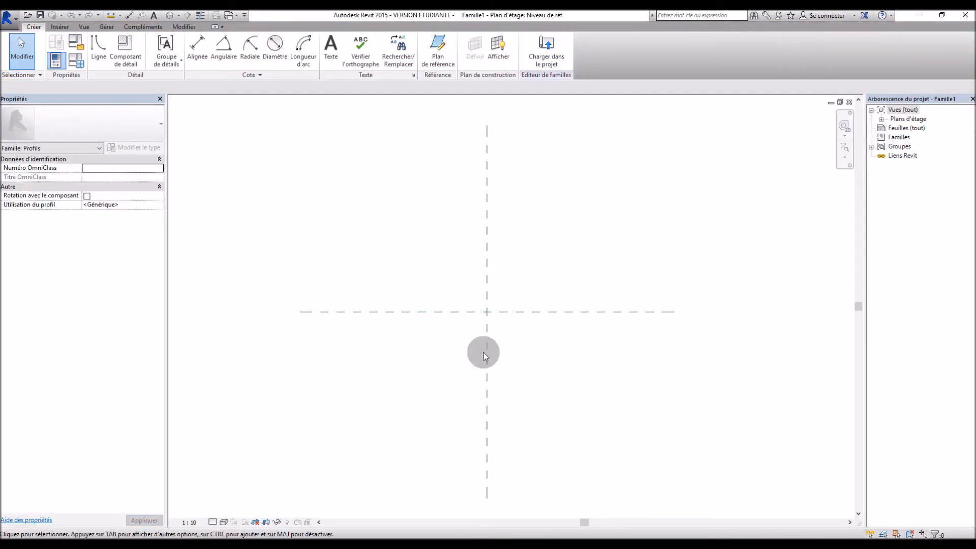
left_click(849, 102)
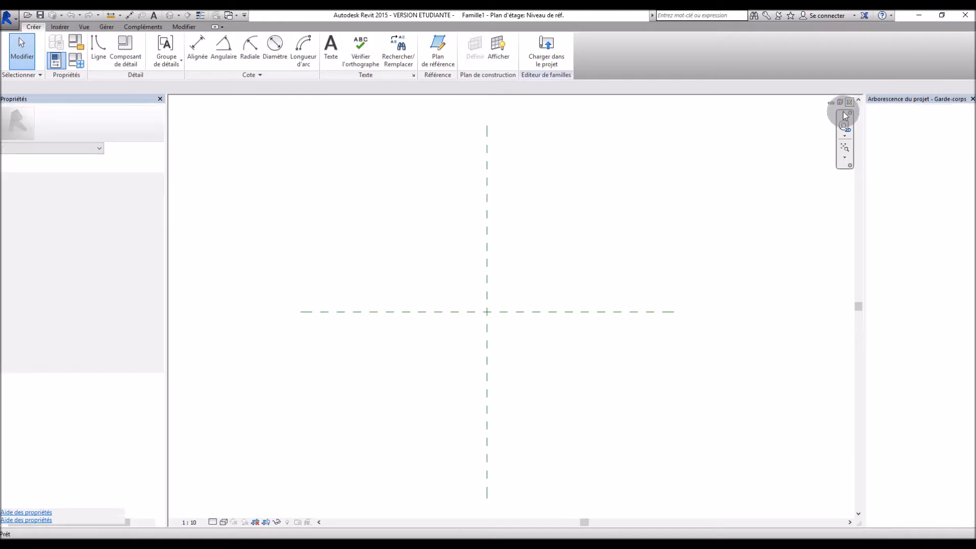
Step: Bring up the Limon LS 01 profile family and check its straight vertical edge's offset from the reference plane and the profile width
left_click(831, 102)
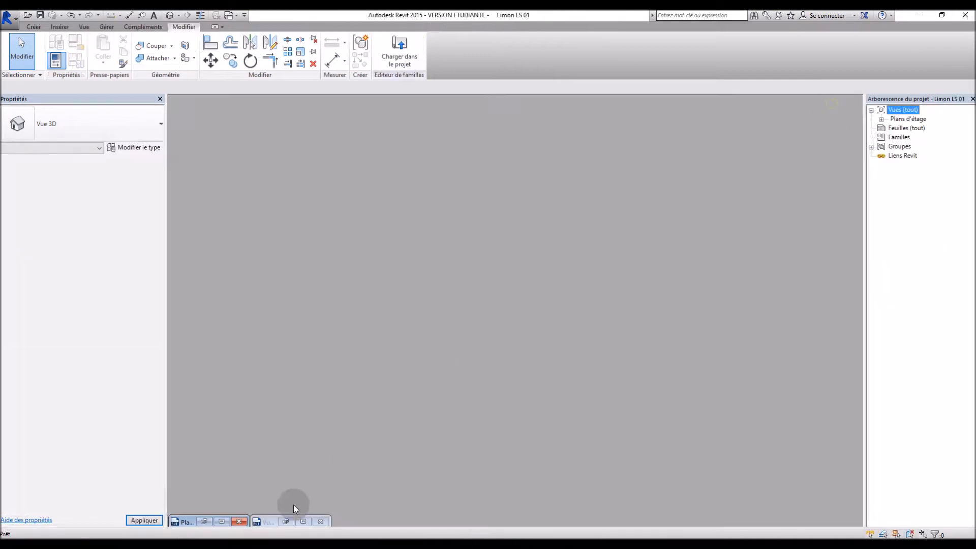
left_click(221, 521)
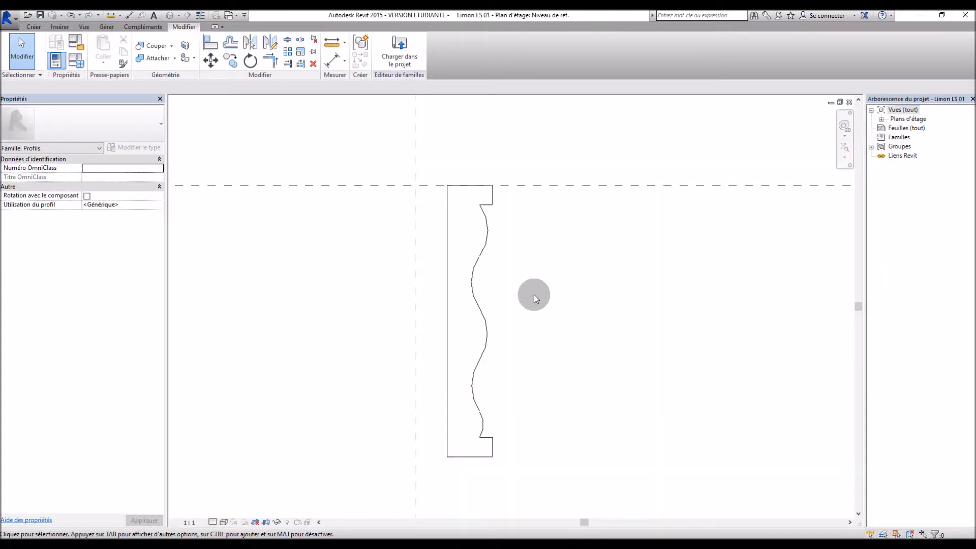
left_click(448, 209)
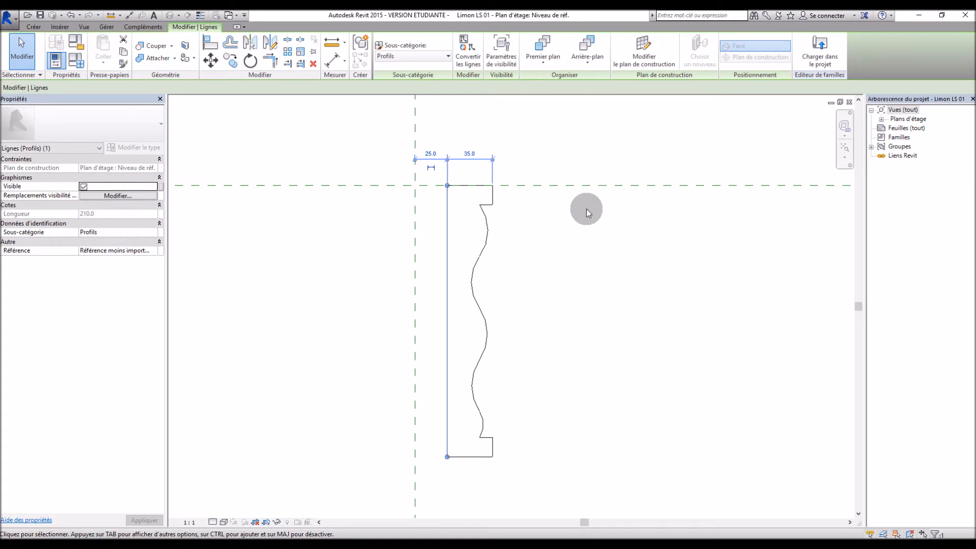
Step: Dimension the overall height of the stringer profile from its lower edge and delete the dimension
left_click(479, 186)
left_click(447, 196)
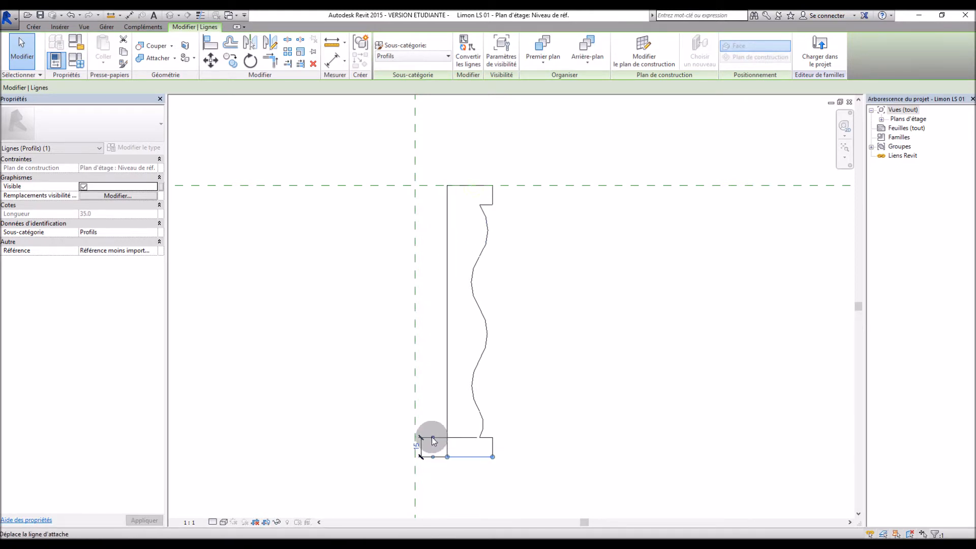
left_click(474, 187)
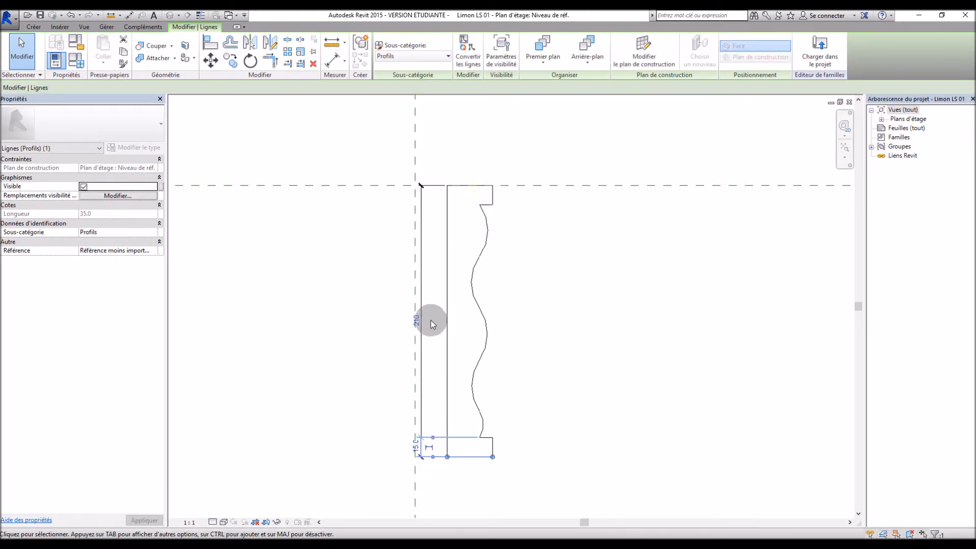
left_click(558, 326)
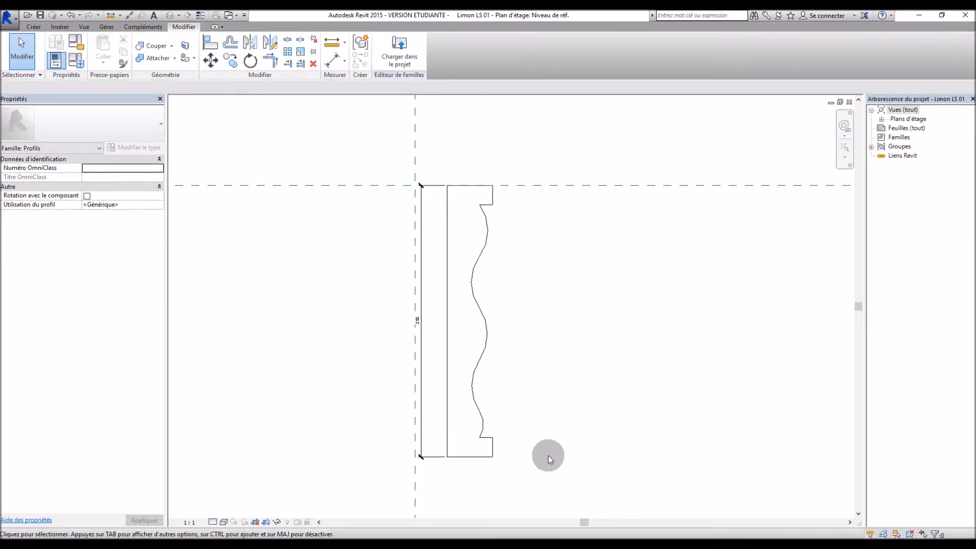
left_click(420, 319)
key("Delete")
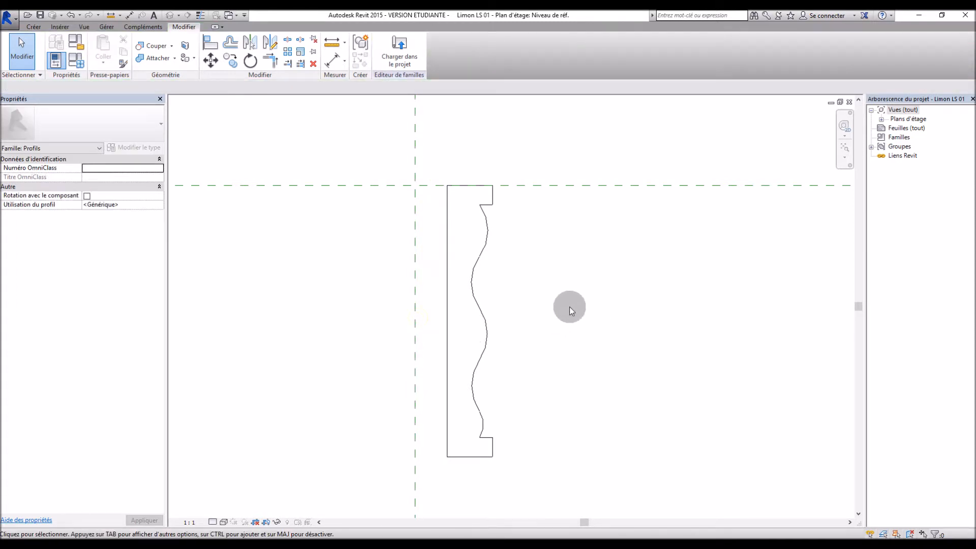
Step: Load the Limon LS 01 profile family into the Garde-corps project, replacing the existing version
left_click(395, 56)
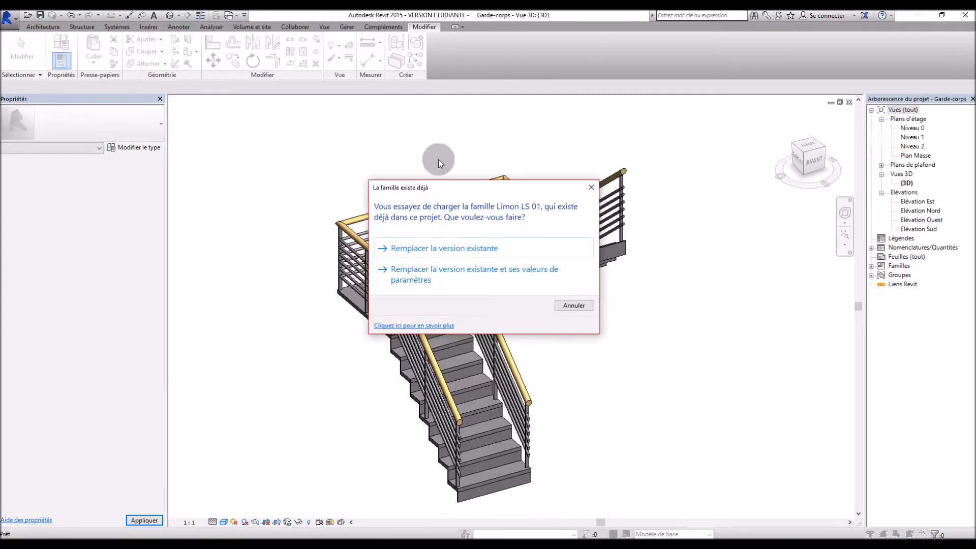
left_click(425, 249)
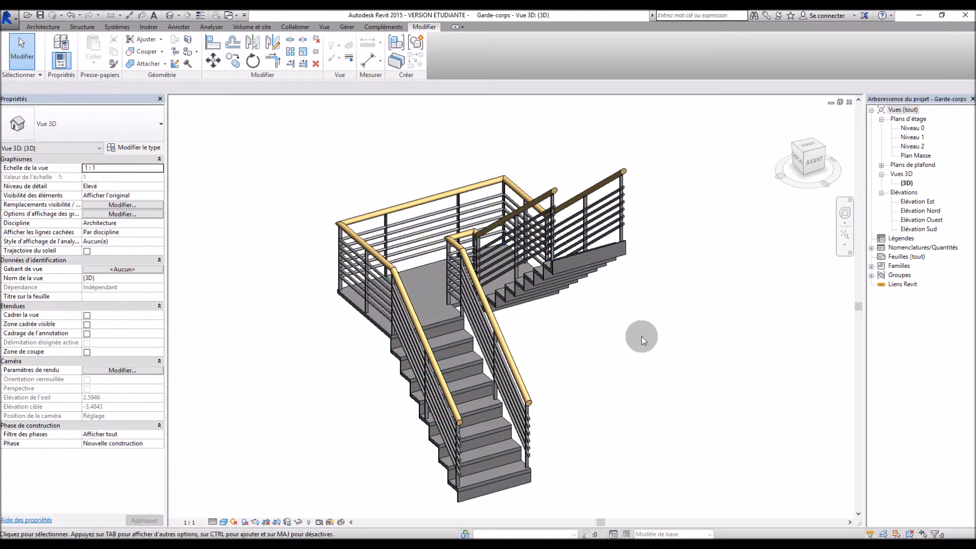
middle_click_drag(641, 337, 723, 355, "shift")
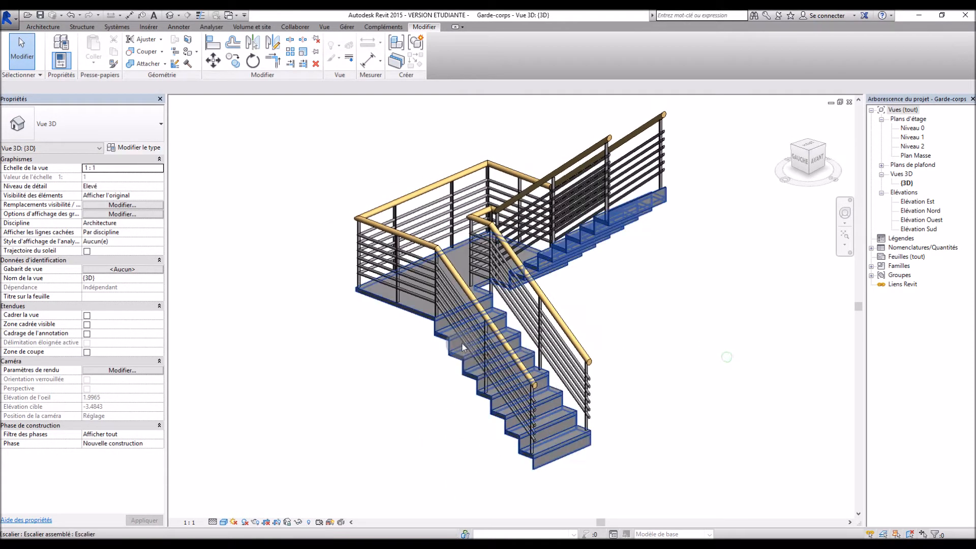
Step: In the outer railing's type Type Bateau, add a rail named Limon to the discontinuous rail structure
left_click(440, 265)
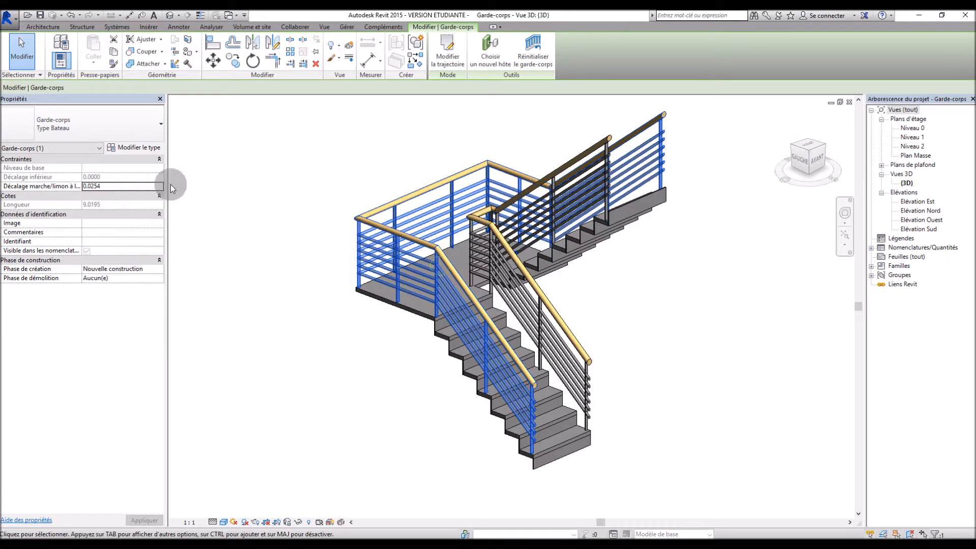
left_click(123, 147)
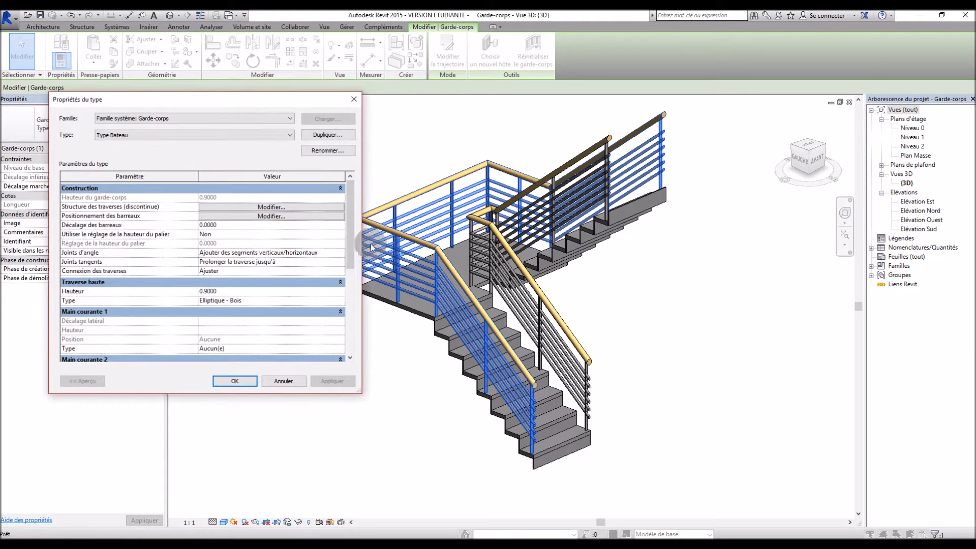
left_click_drag(354, 240, 371, 206)
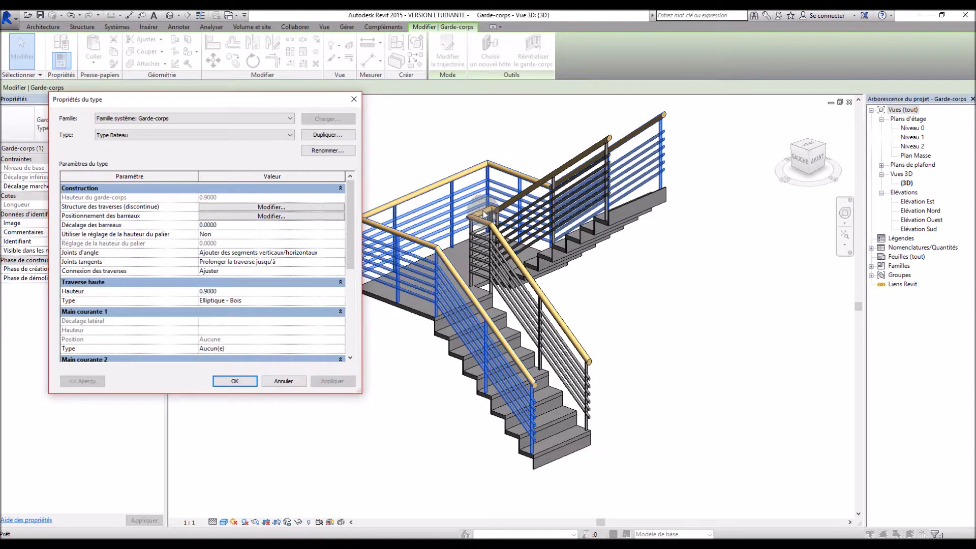
left_click(226, 205)
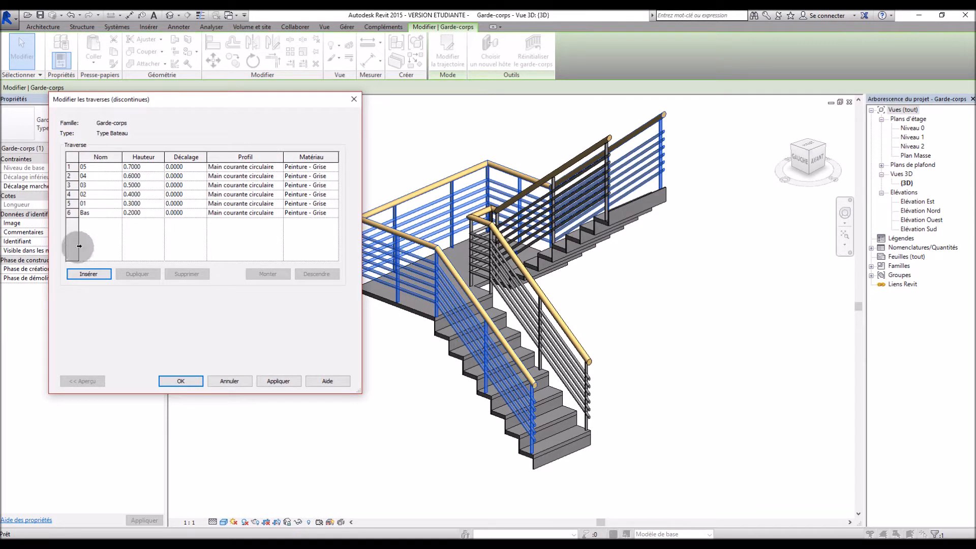
left_click(88, 275)
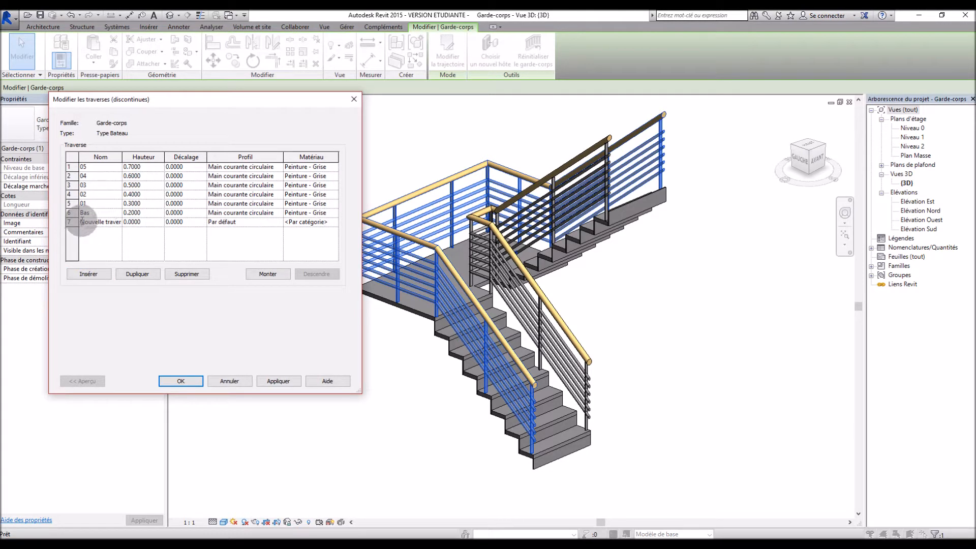
left_click(82, 221)
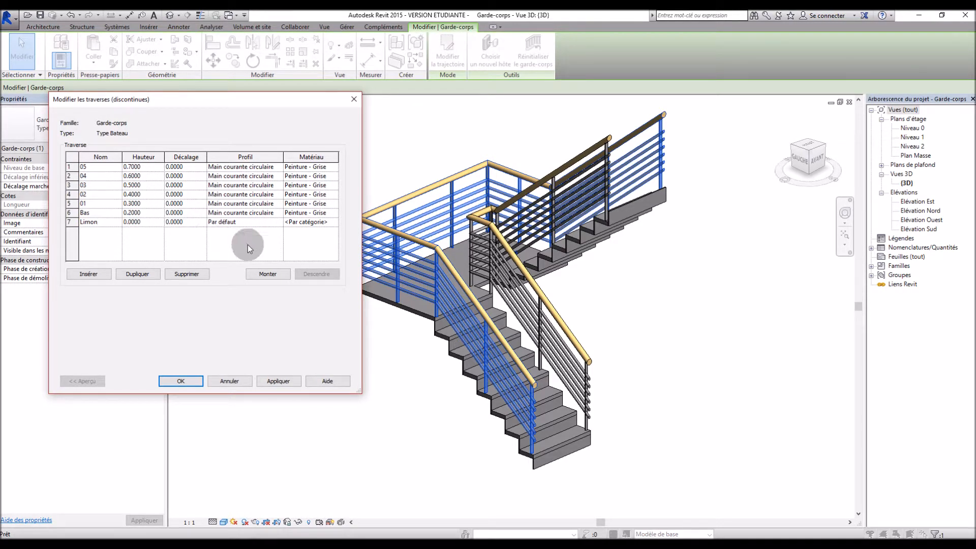
Step: Give the Limon rail the profile Limon LS 01 : Limon LS 01 and the material Pin, and accept the type changes
left_click(278, 223)
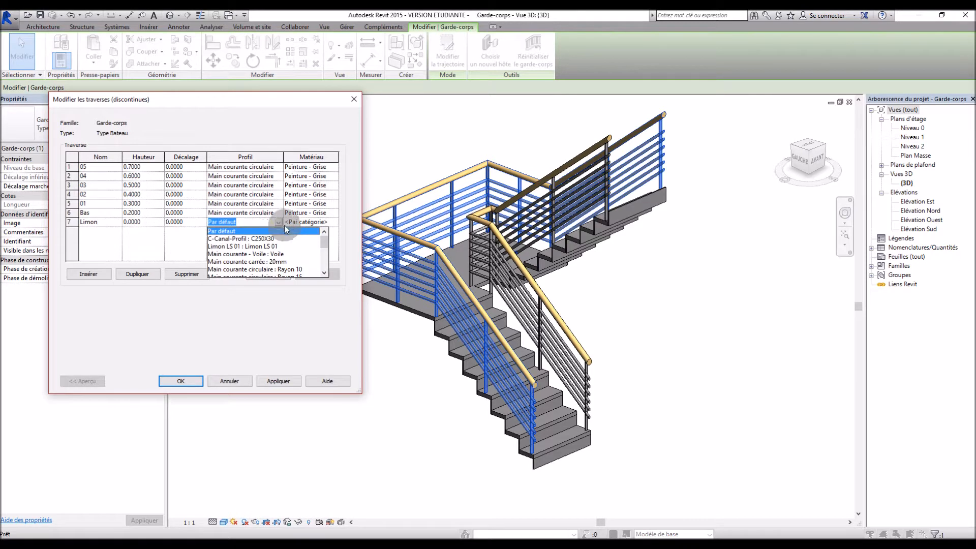
left_click(256, 247)
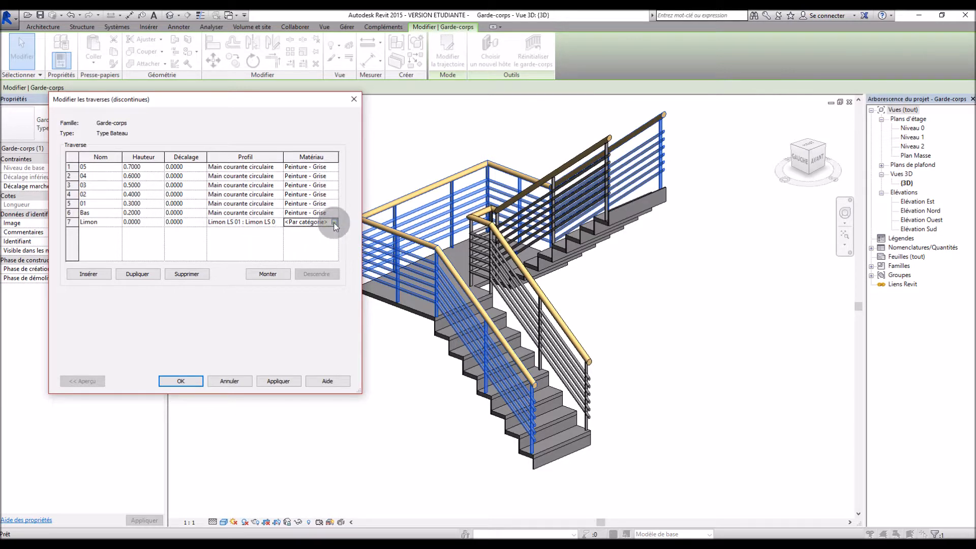
left_click(334, 223)
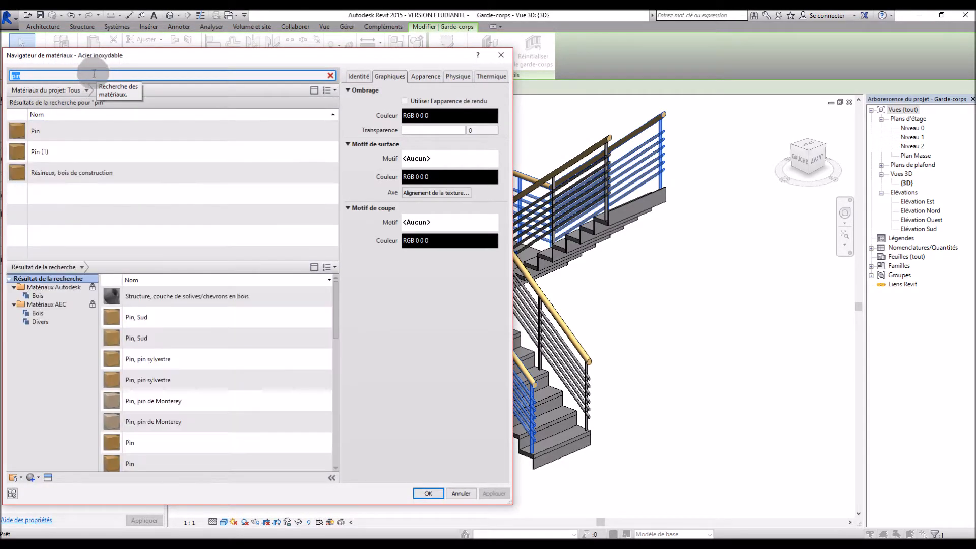
double_click(65, 131)
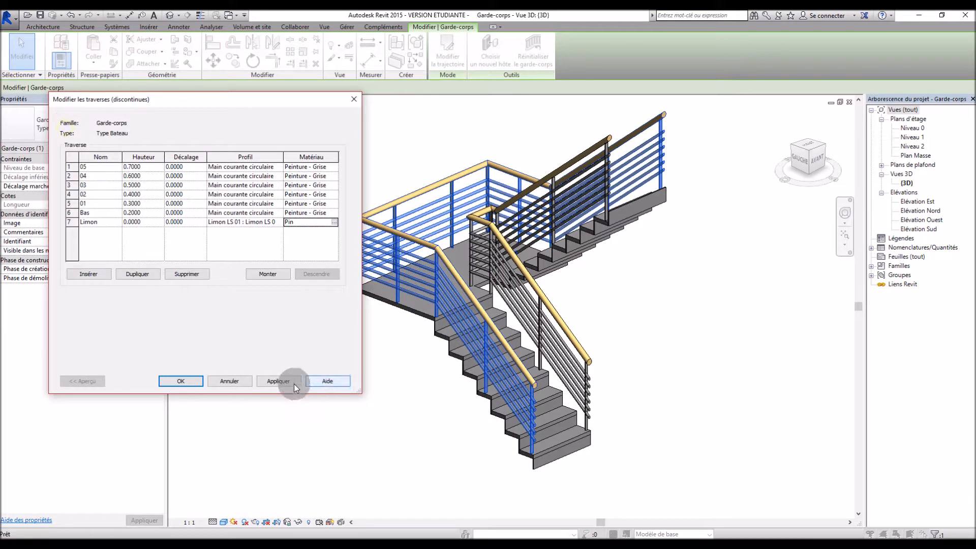
left_click(293, 383)
left_click(182, 381)
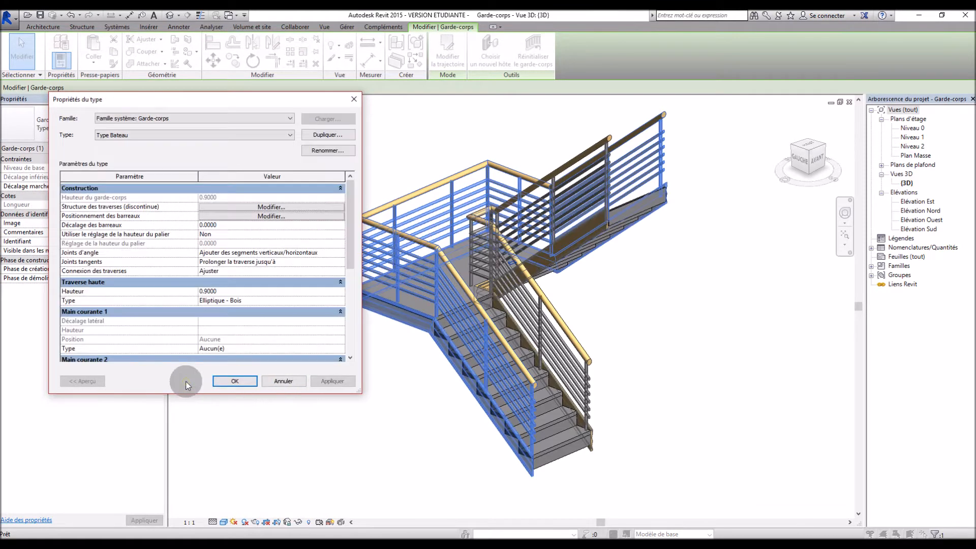
left_click(235, 381)
left_click(291, 391)
Step: Examine the wooden stringer's molded profile at the foot of the lower flight in the {3D} view
scroll(435, 417, "up", 5)
scroll(435, 418, "up", 8)
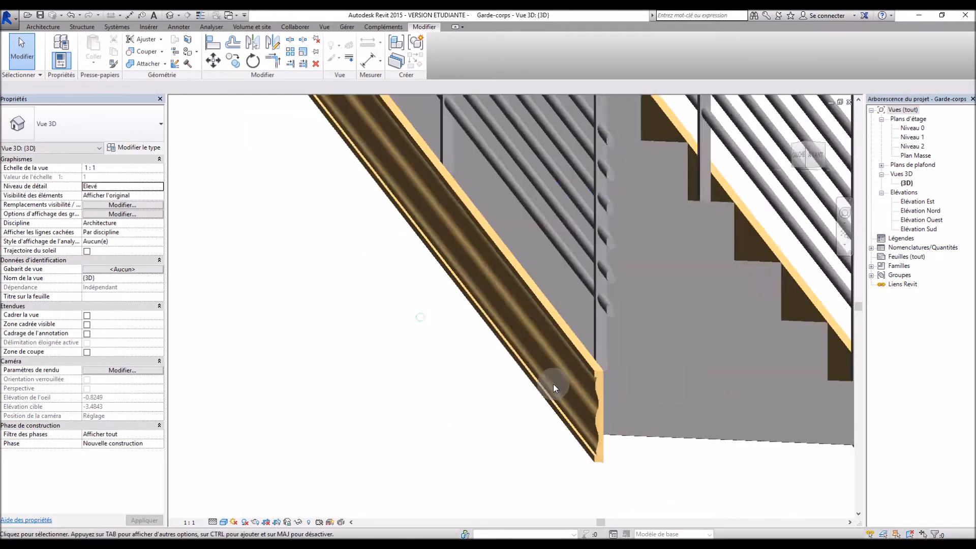
scroll(553, 384, "up", 1)
scroll(430, 409, "down", 2)
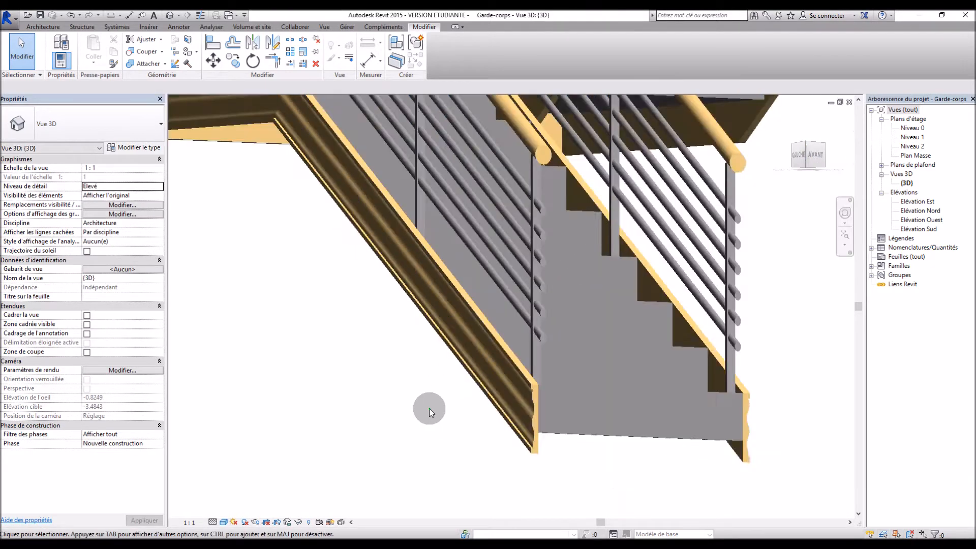
scroll(429, 408, "down", 3)
Step: Inspect the inner stringer's joints between the two flights and view the whole stair from several angles
middle_click_drag(752, 339, 620, 401, "shift")
middle_click_drag(621, 401, 700, 360)
scroll(573, 228, "up", 3)
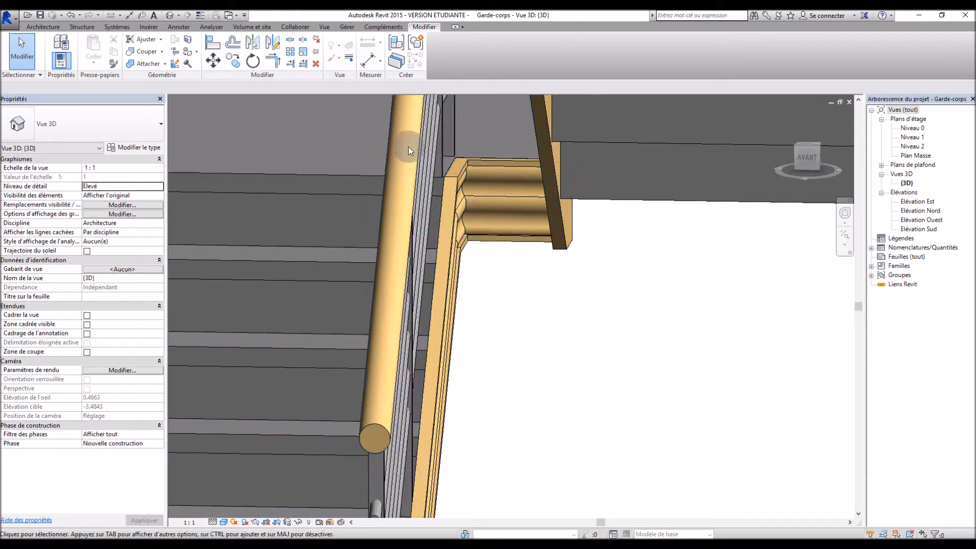
scroll(529, 252, "down", 5)
middle_click_drag(529, 253, 616, 399, "shift")
scroll(517, 112, "up", 5)
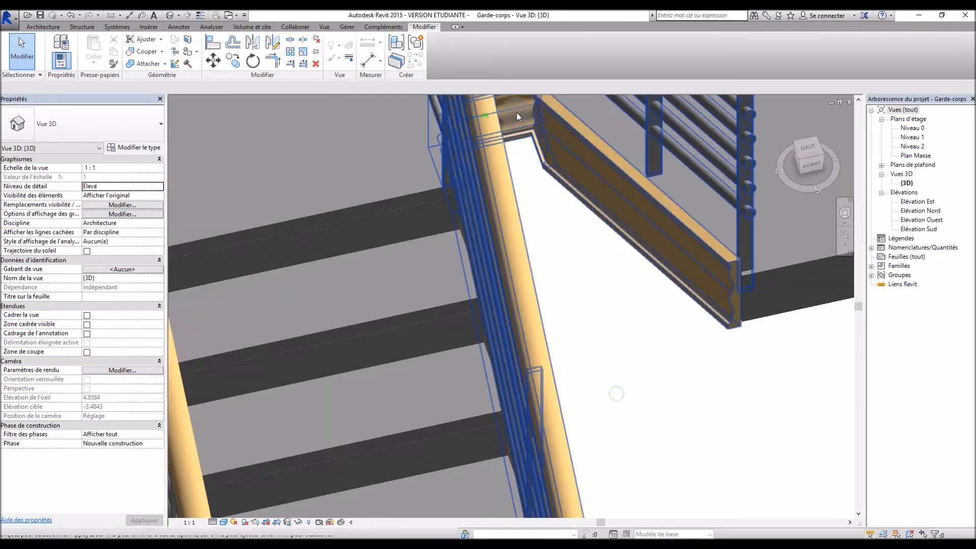
scroll(534, 129, "down", 8)
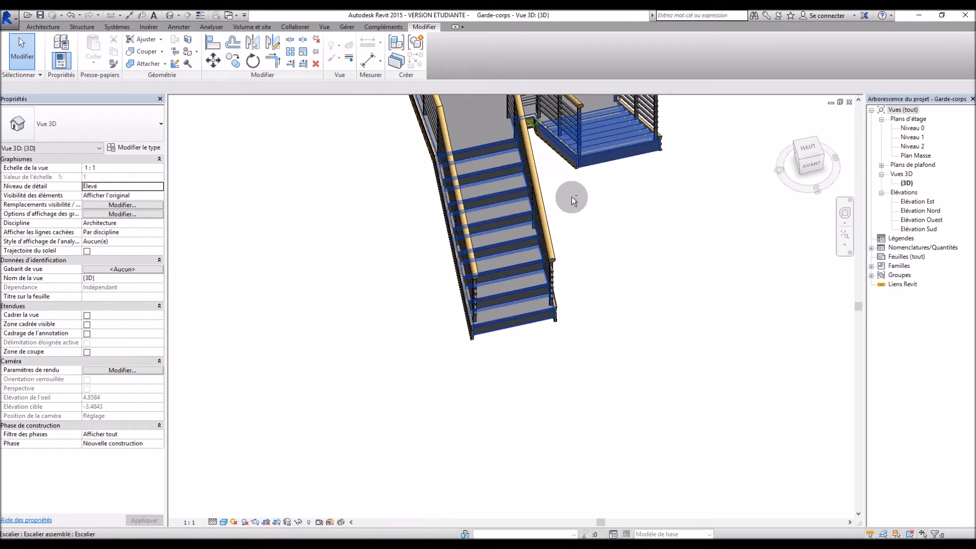
middle_click_drag(573, 200, 569, 227, "shift")
scroll(570, 228, "down", 3)
scroll(528, 138, "up", 4)
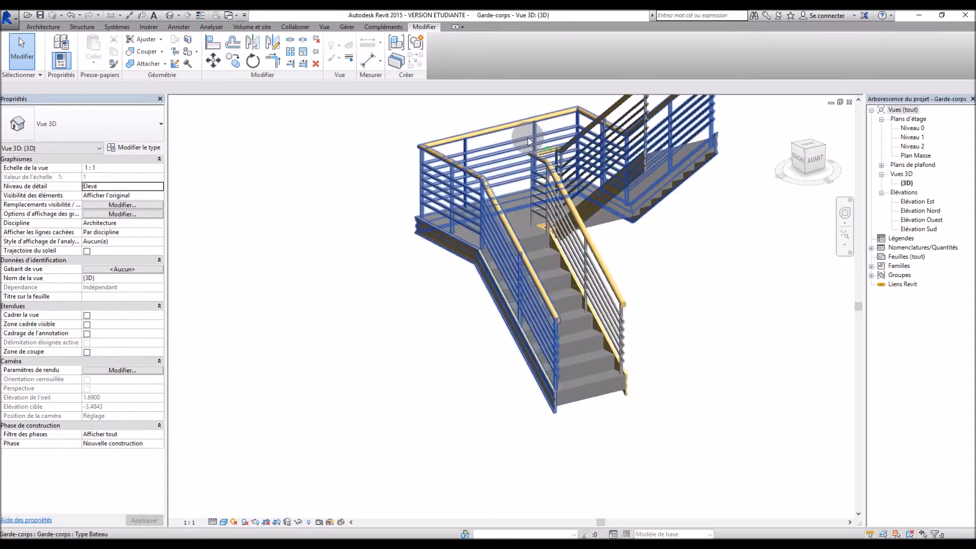
middle_click_drag(358, 288, 419, 269, "shift")
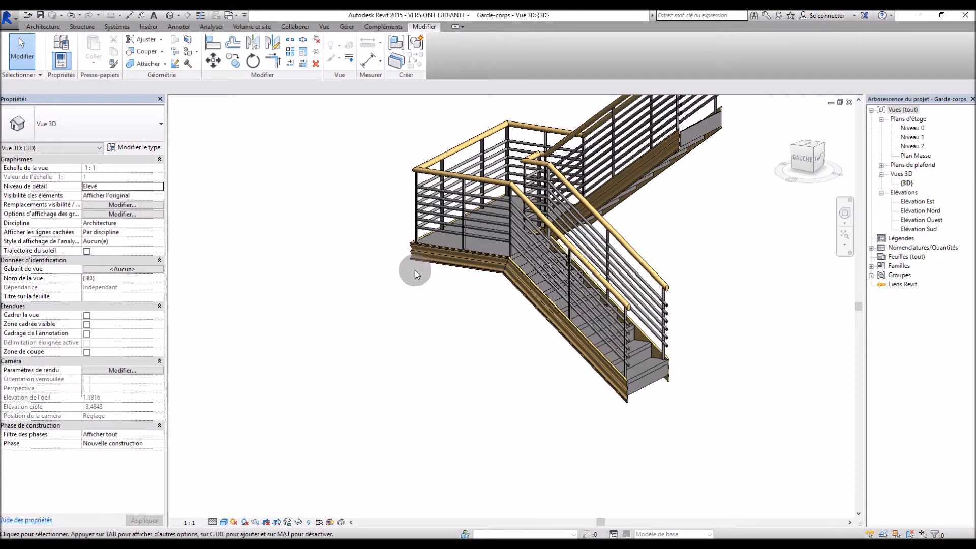
Step: Close the Limon LS 01 profile family and inspect the stringer along the stair's flights and landing in the 3D view
scroll(417, 257, "up", 5)
middle_click_drag(359, 339, 402, 325, "shift")
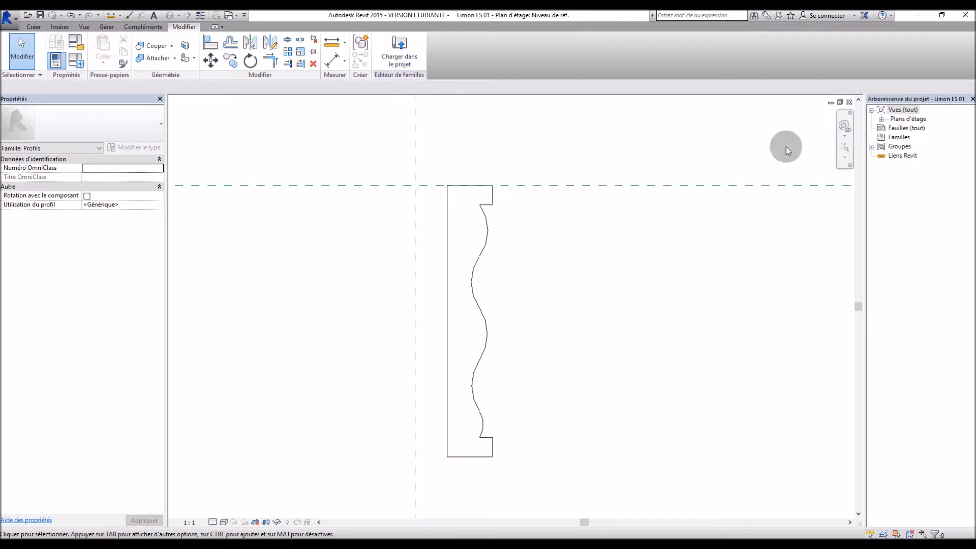
left_click(849, 102)
left_click(479, 281)
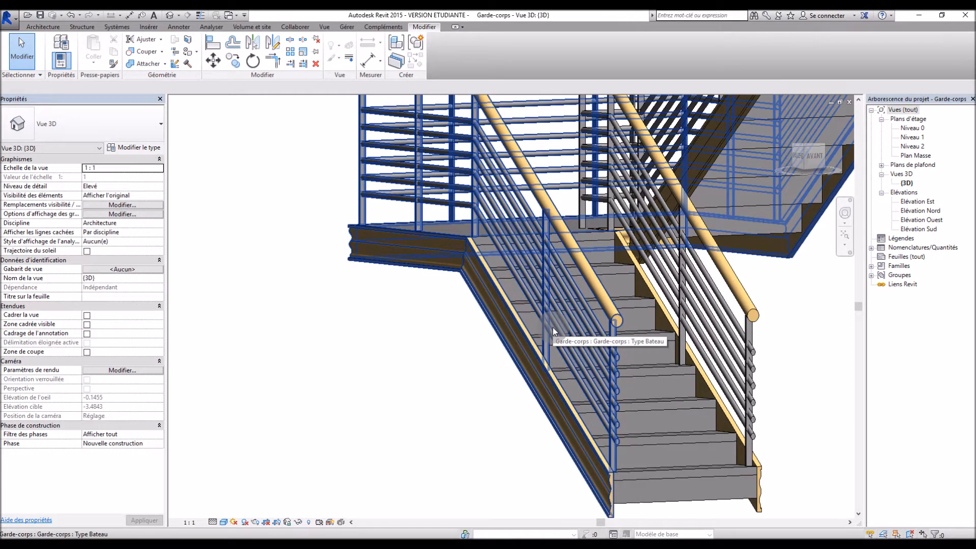
middle_click_drag(493, 325, 545, 451, "shift")
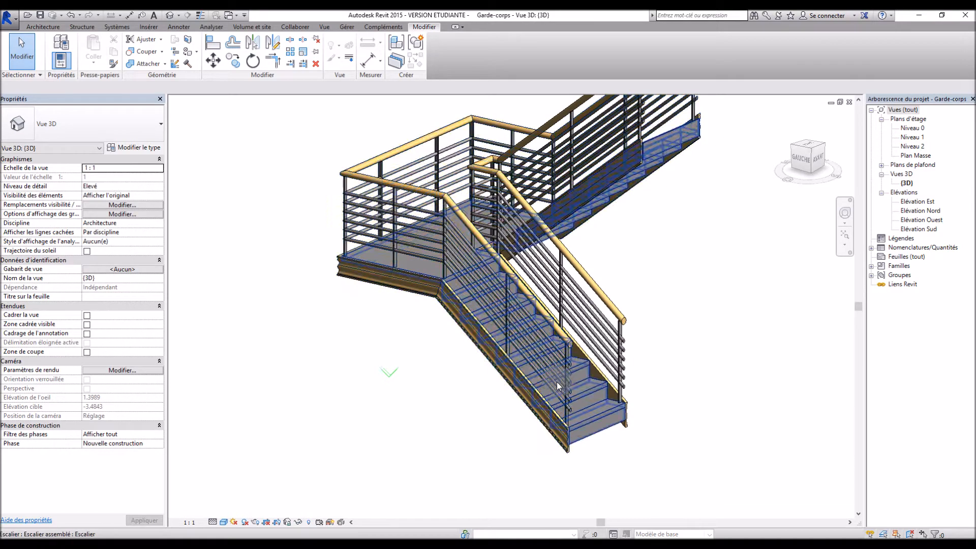
mouse_move(549, 379)
middle_mouse_down("shift")
mouse_move(510, 375)
mouse_move(430, 421)
mouse_move(355, 215)
middle_mouse_up("shift")
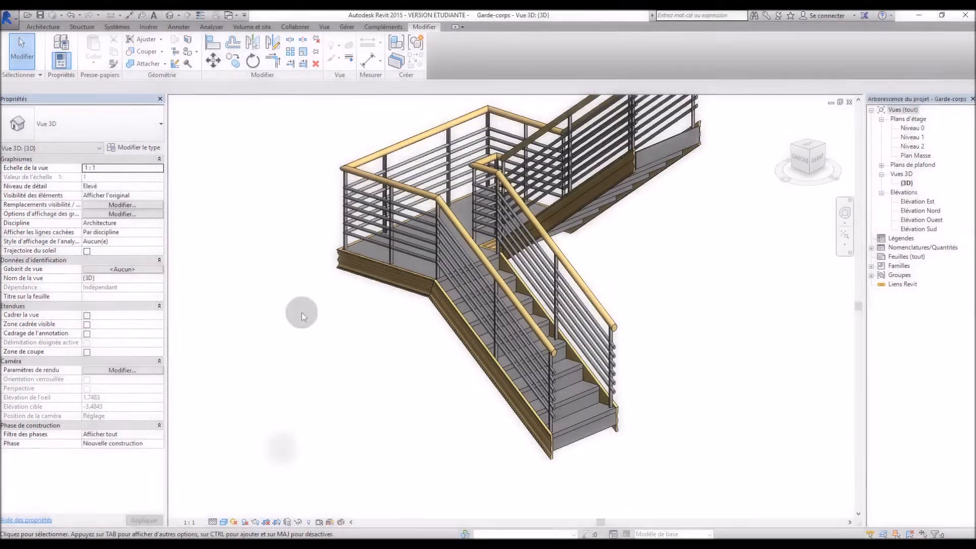
Step: Create a new family from the Profil métrique-Traverse template
left_click(11, 22)
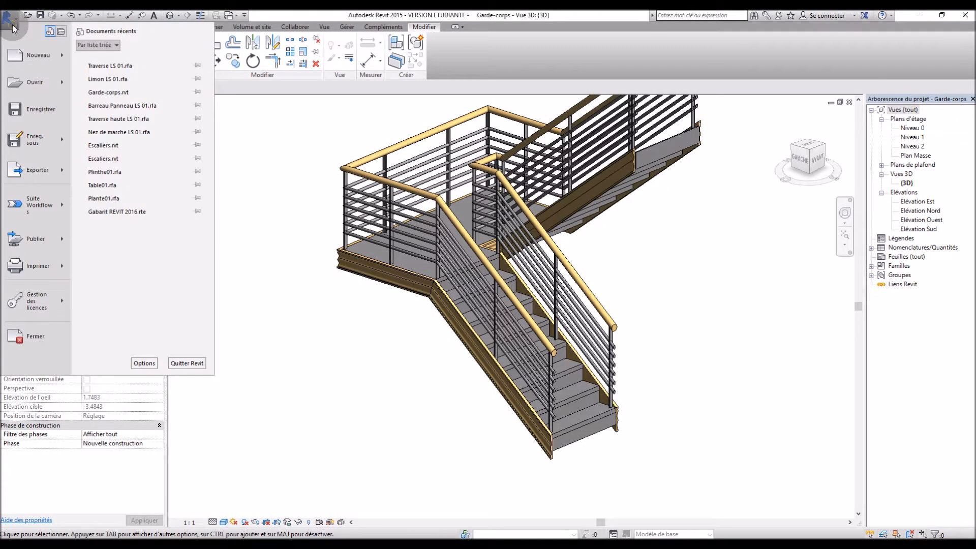
mouse_move(56, 57)
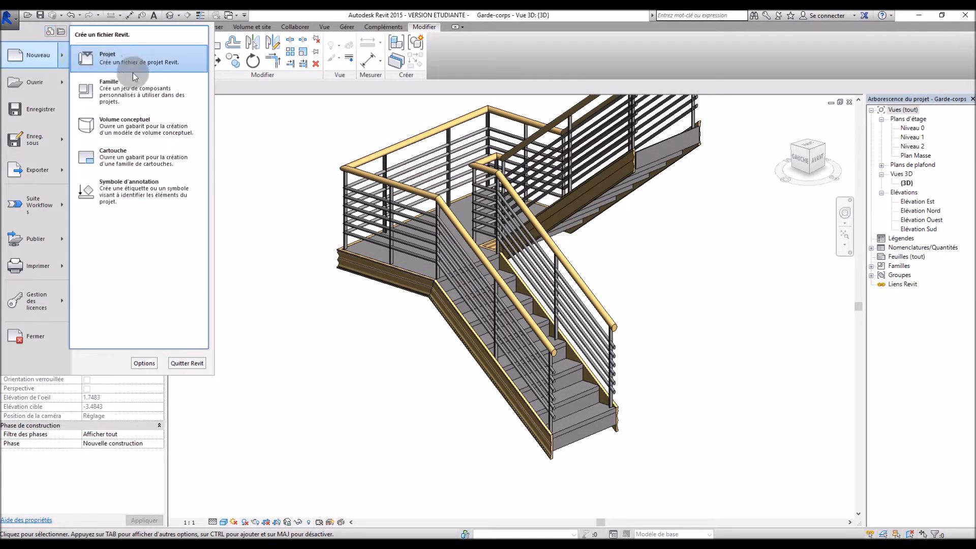
left_click(129, 90)
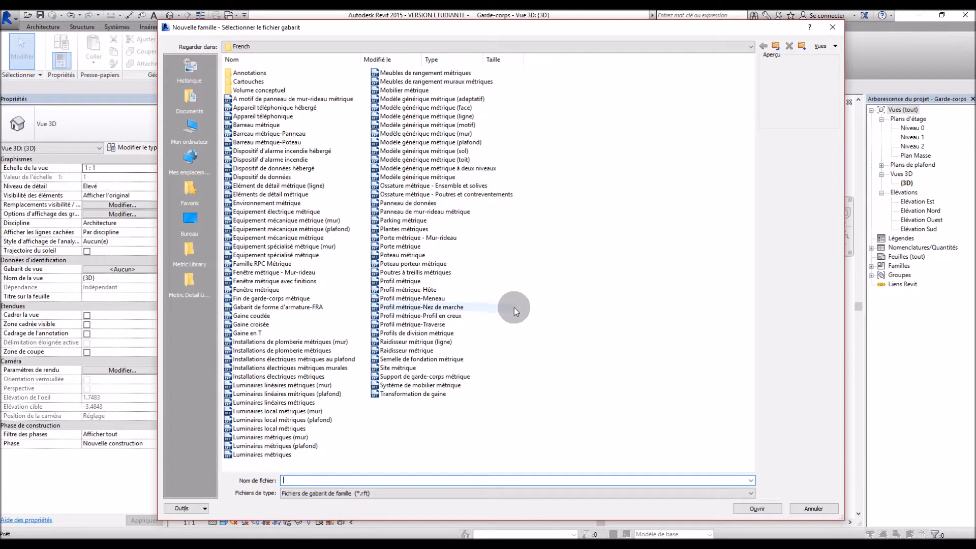
left_click(441, 282)
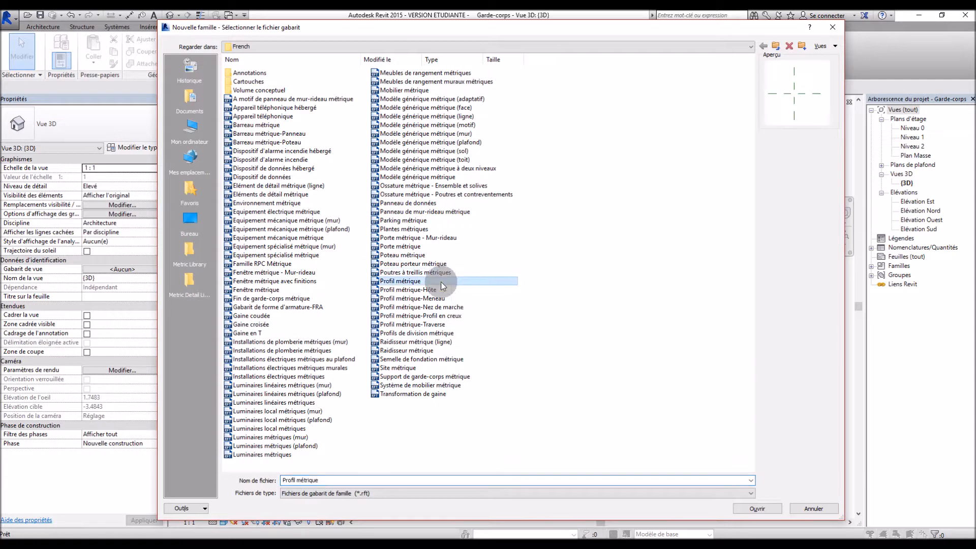
left_click(436, 325)
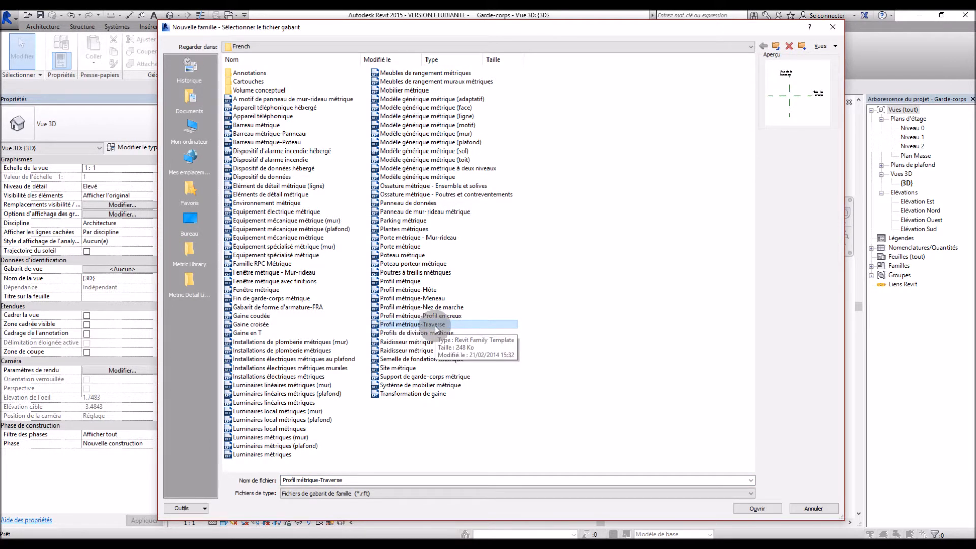
double_click(435, 325)
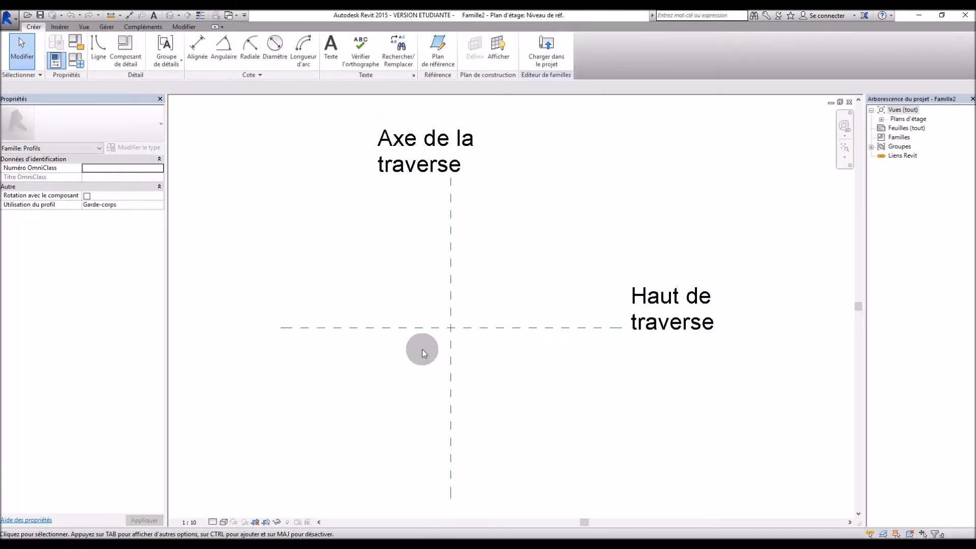
Step: Set the new family's view scale to 1:1, and close the family without saving
left_click(191, 522)
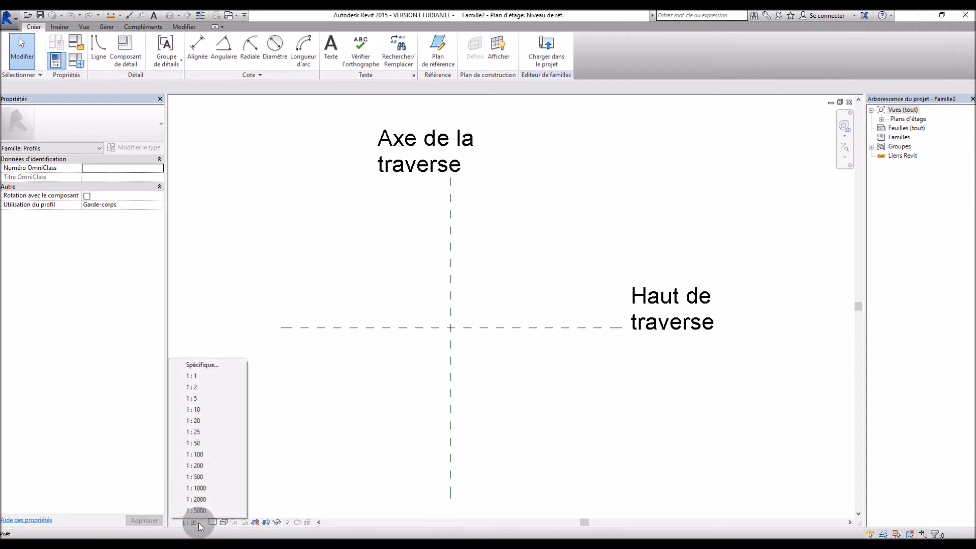
left_click(193, 376)
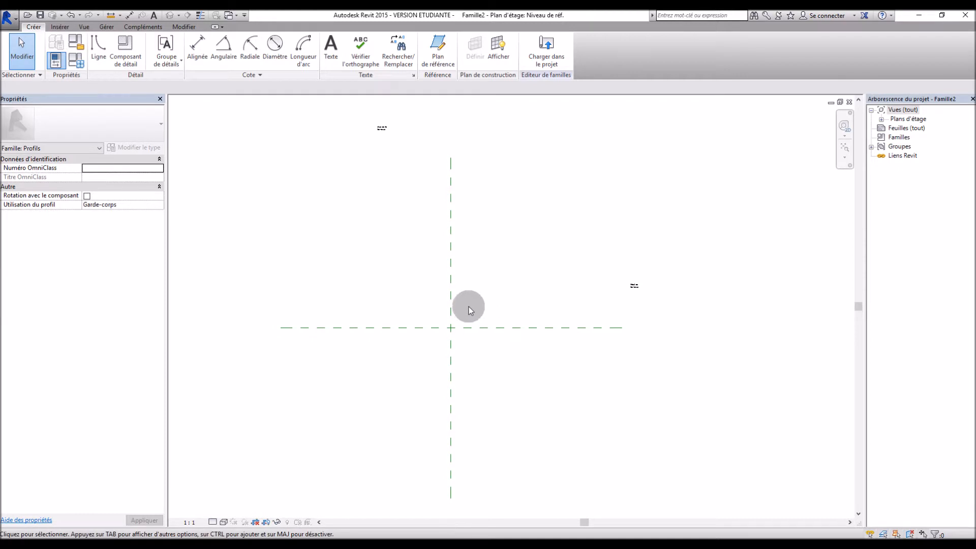
left_click(850, 103)
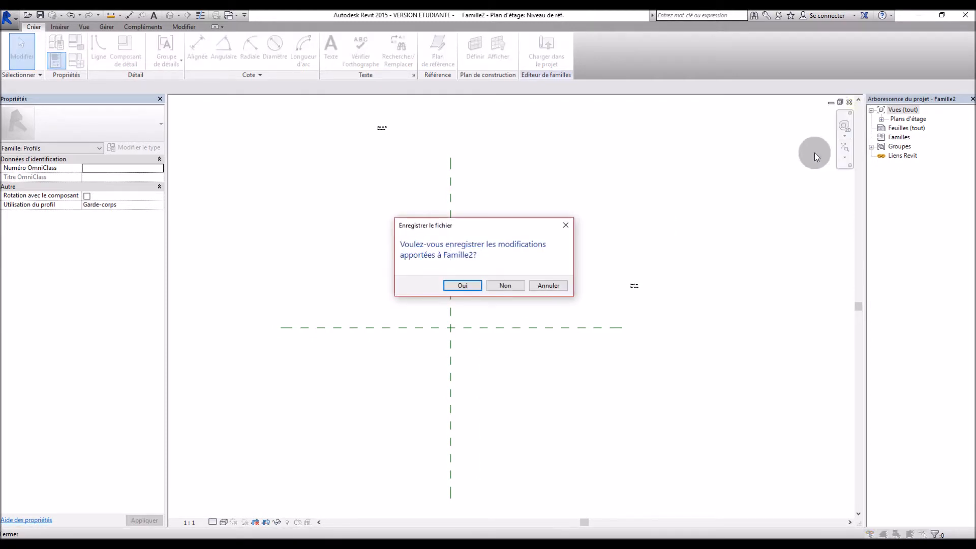
left_click(510, 281)
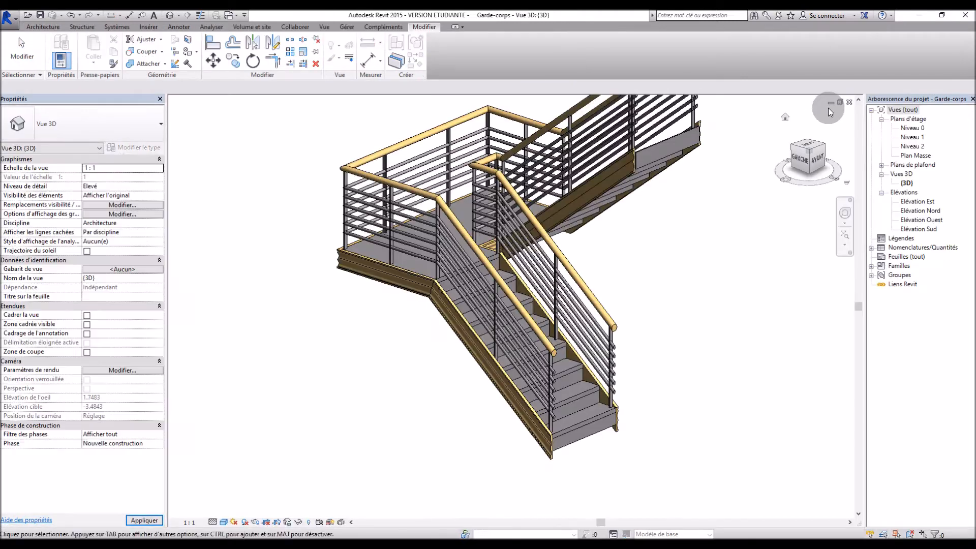
Step: Bring up the Traverse LS 01 profile family and examine its hourglass outline around the reference planes
left_click(831, 102)
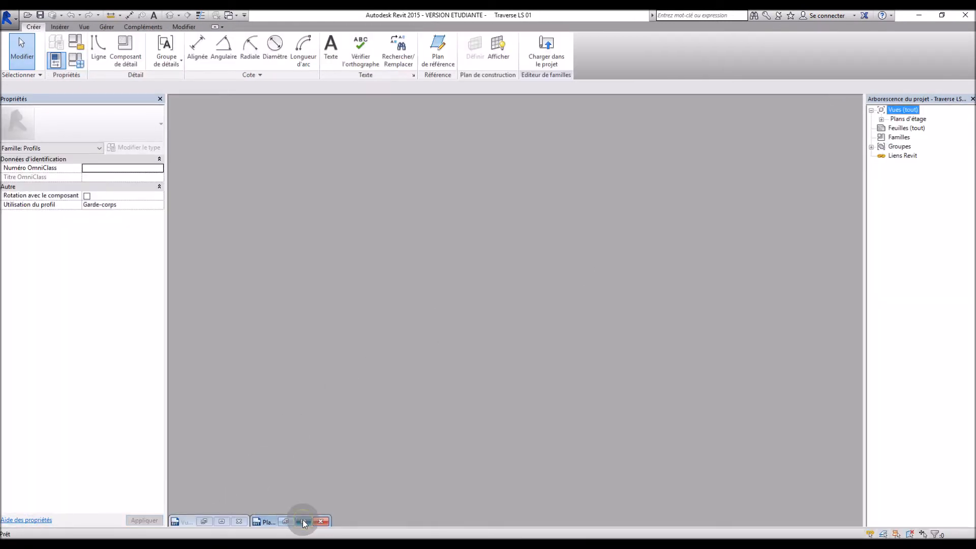
left_click(303, 520)
scroll(538, 318, "up", 5)
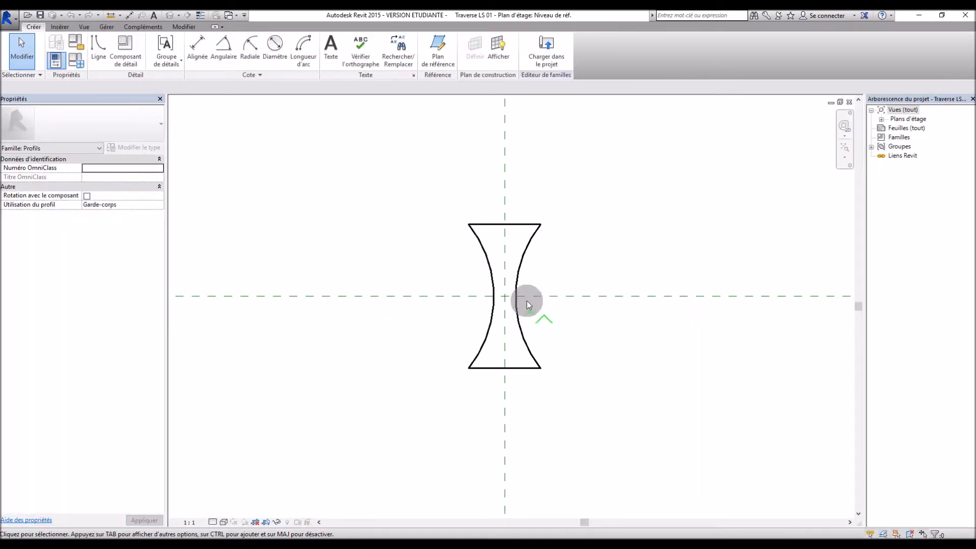
left_click(514, 225)
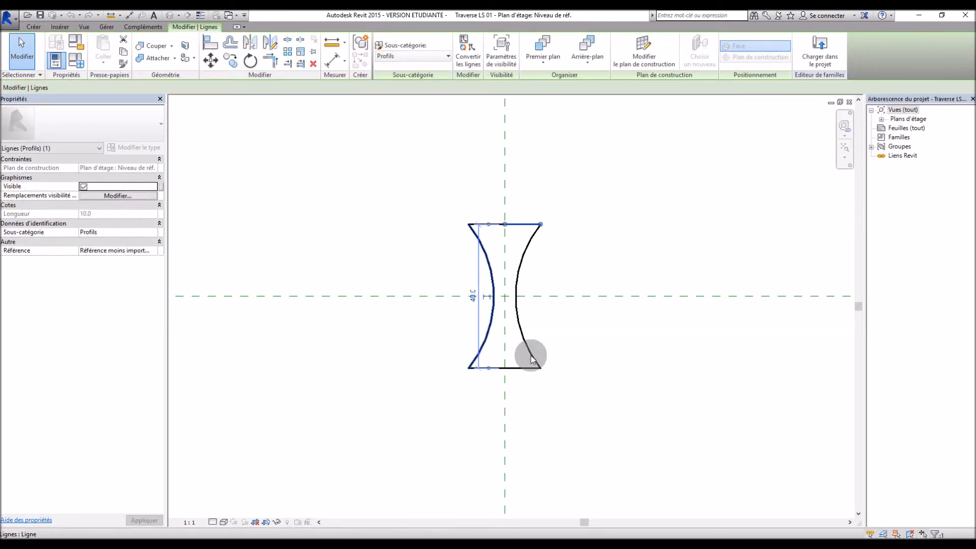
left_click(642, 374)
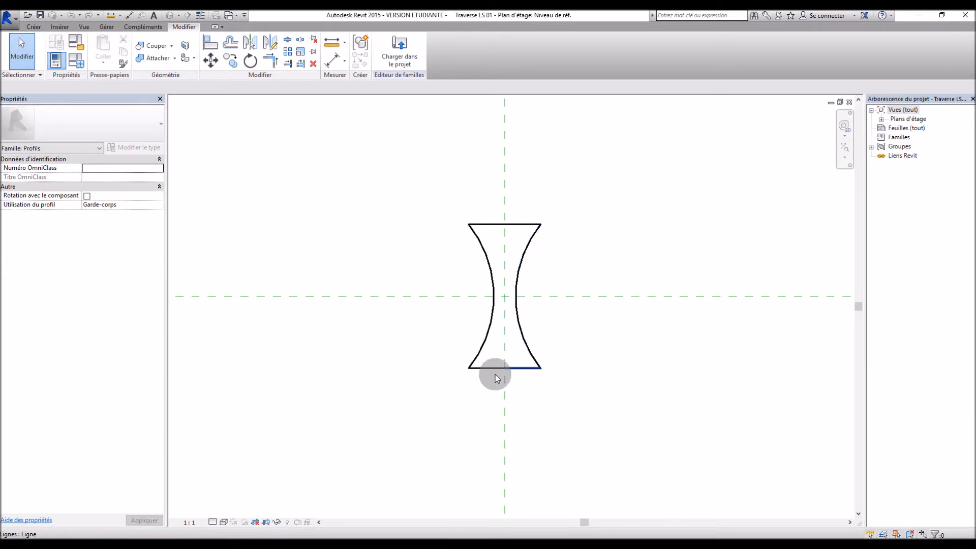
scroll(554, 357, "down", 2)
scroll(553, 353, "up", 1)
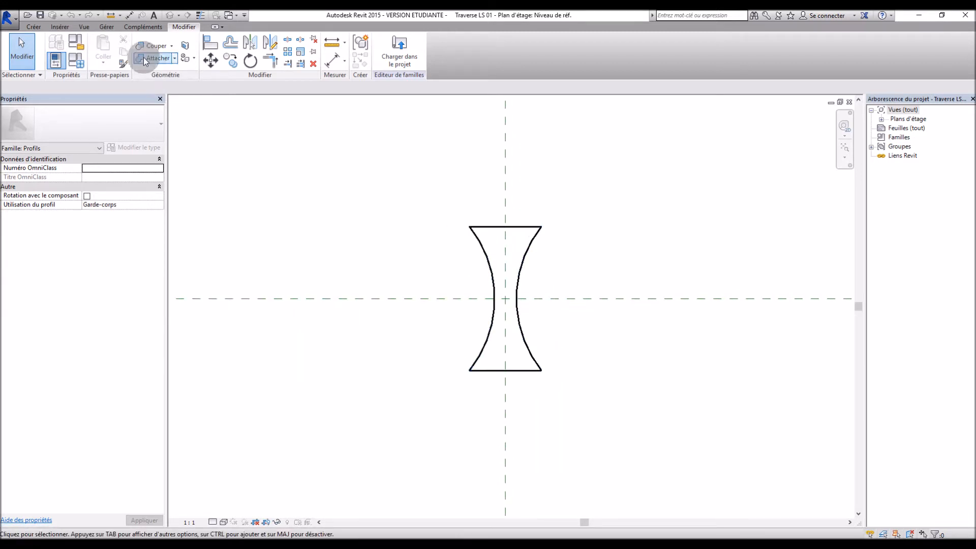
Step: Load the Traverse LS 01 profile family into the Garde-corps project
left_click(31, 27)
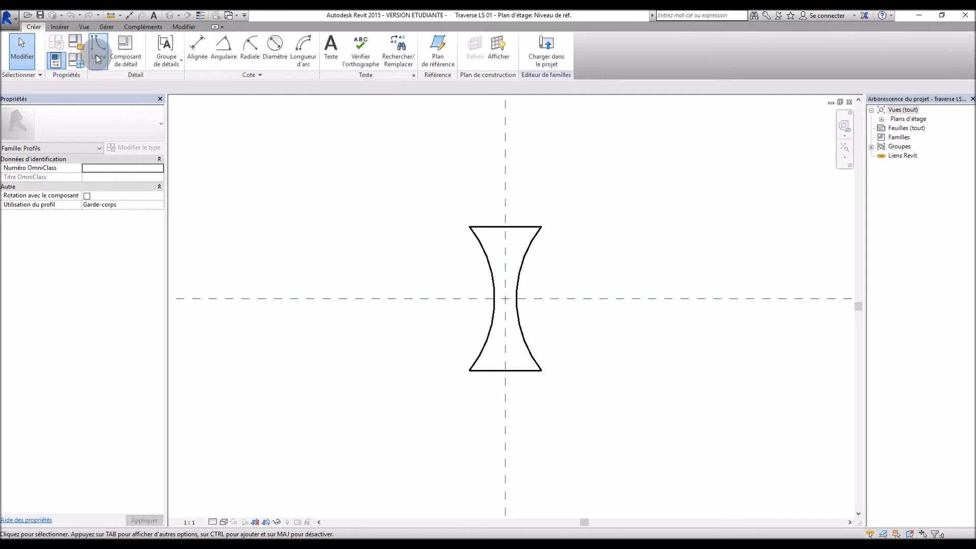
left_click(97, 54)
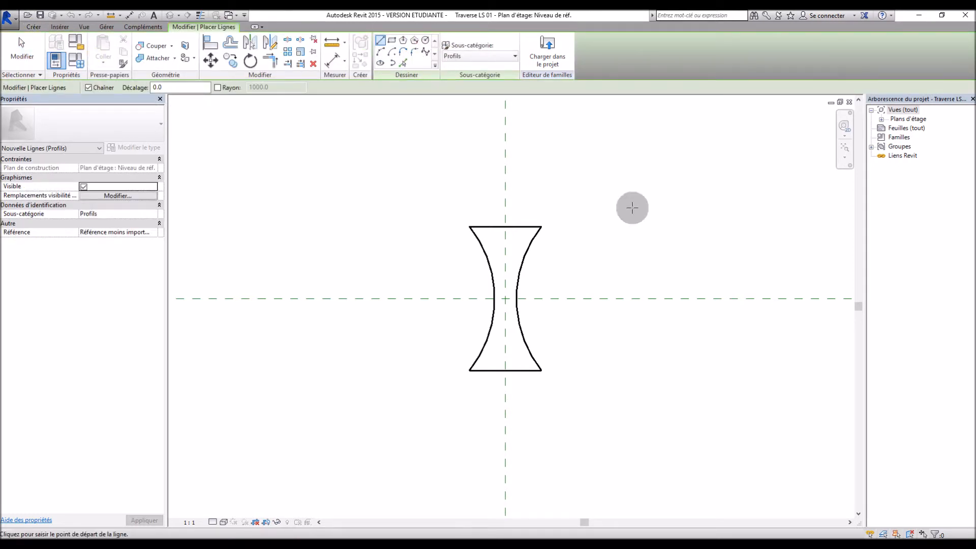
key("Escape")
scroll(607, 249, "down", 3)
scroll(639, 273, "up", 2)
left_click(400, 51)
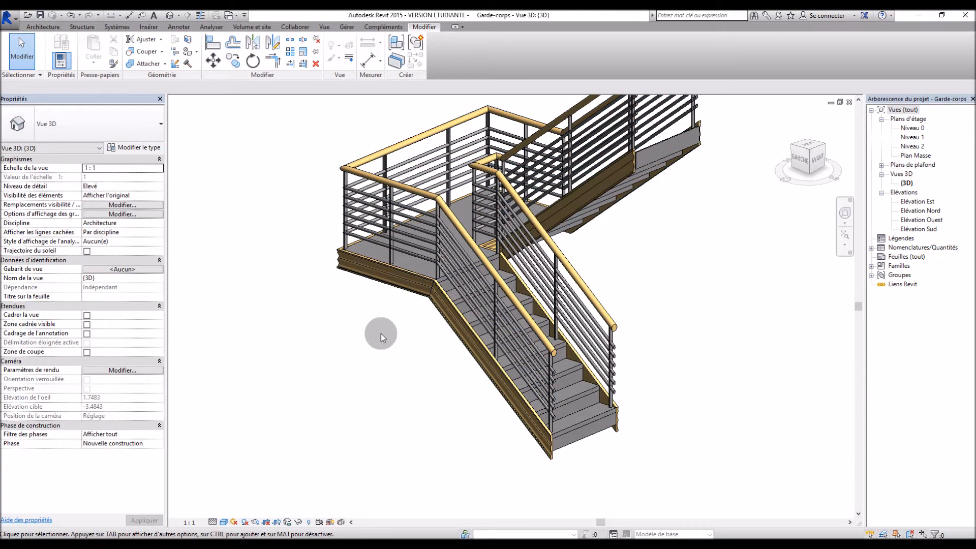
Step: In the outer railing's type Type Bateau, set rail 04's profile to Traverse LS 01 : Traverse LS 01 in the discontinuous rail structure
left_click(430, 279)
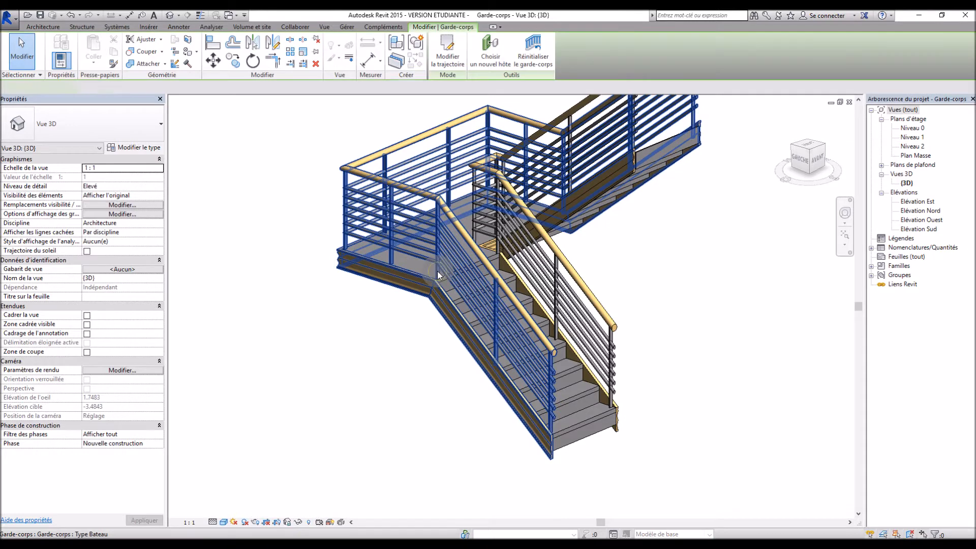
left_click(133, 148)
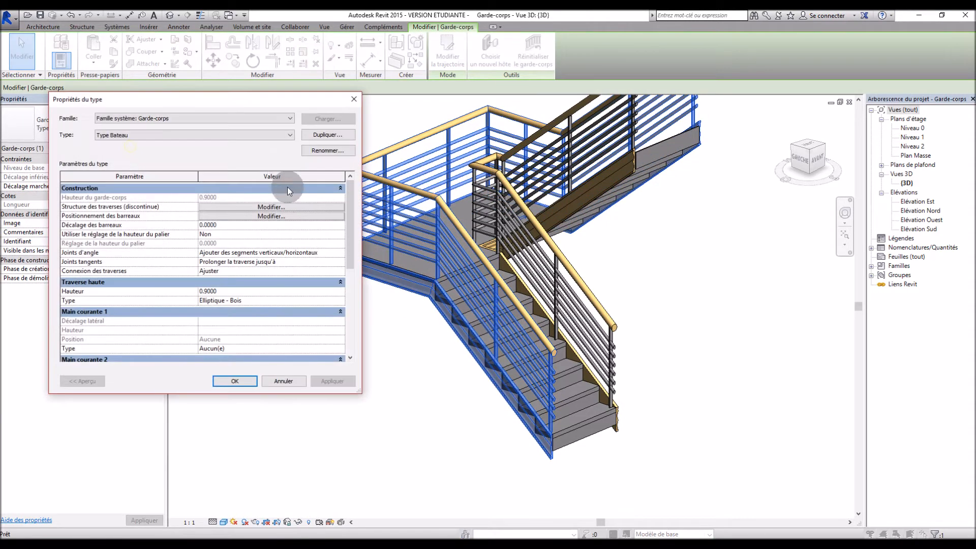
left_click(271, 207)
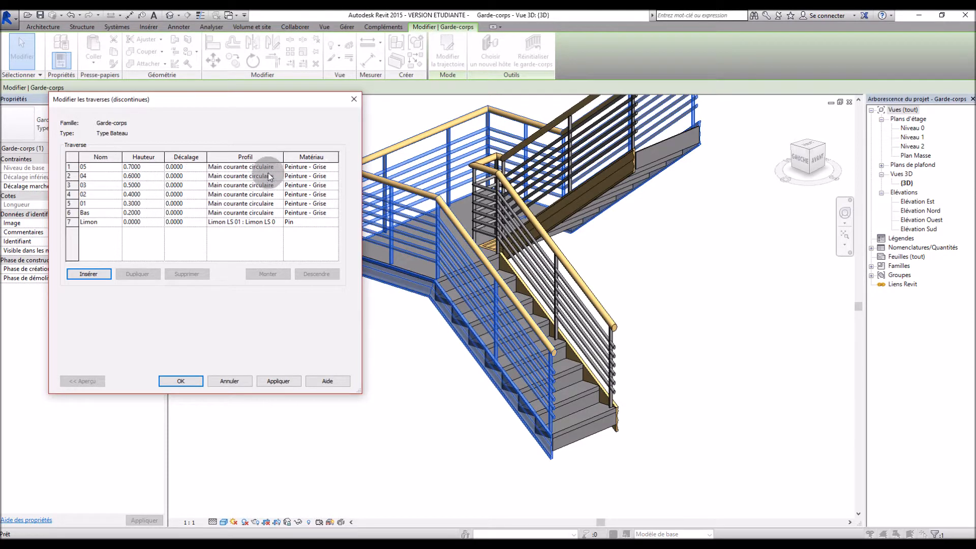
left_click(281, 176)
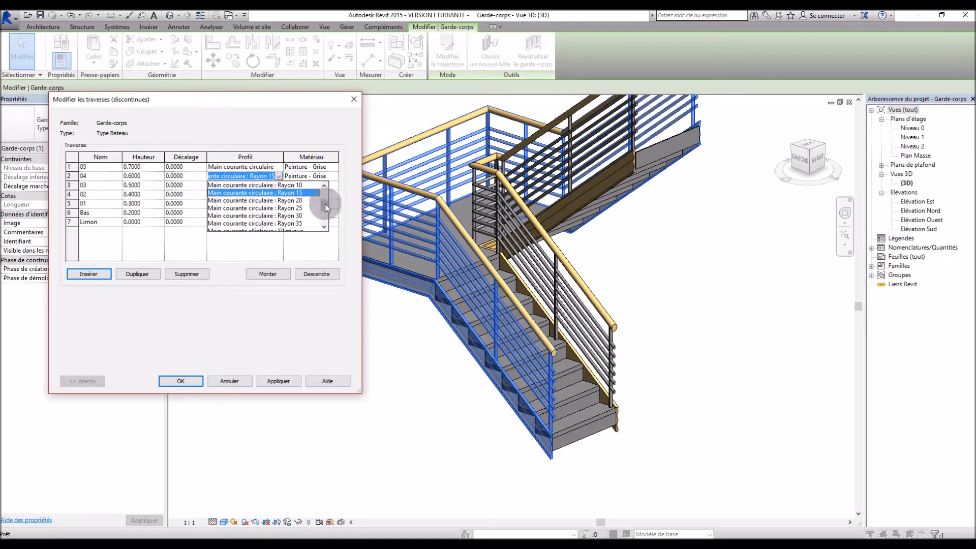
left_click_drag(325, 203, 326, 222)
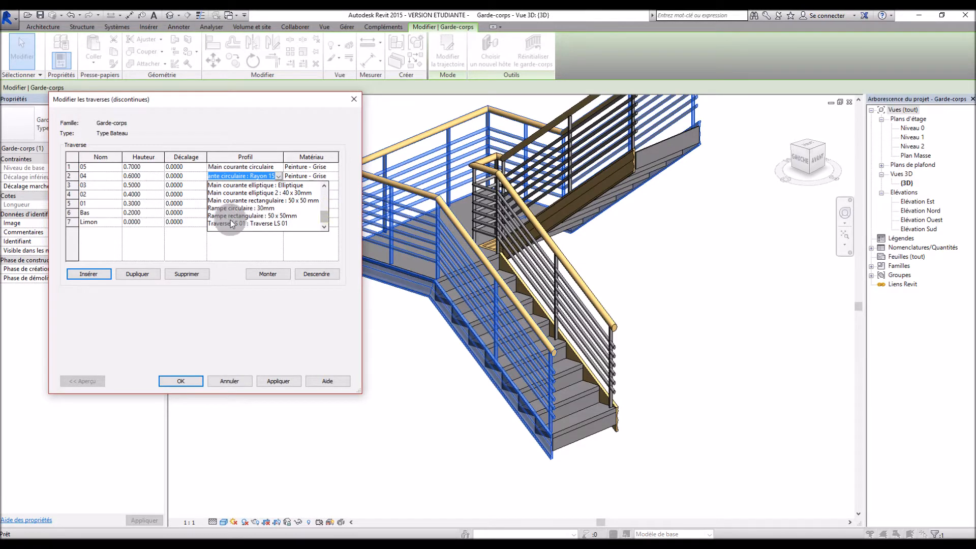
left_click(261, 224)
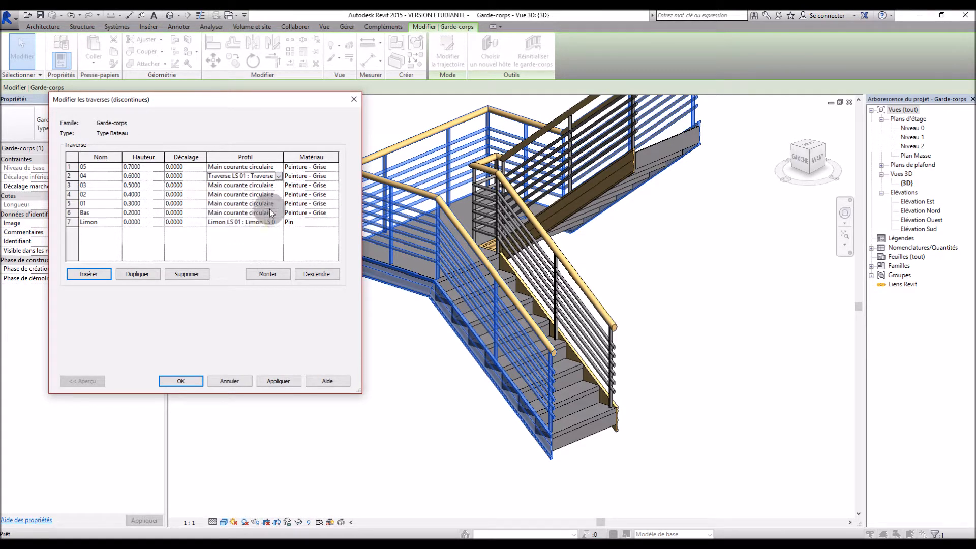
Step: Assign the profile Traverse LS 01 : Traverse LS 01 to rails 03 and 05
left_click(279, 184)
scroll(273, 225, "down", 3)
left_click(257, 232)
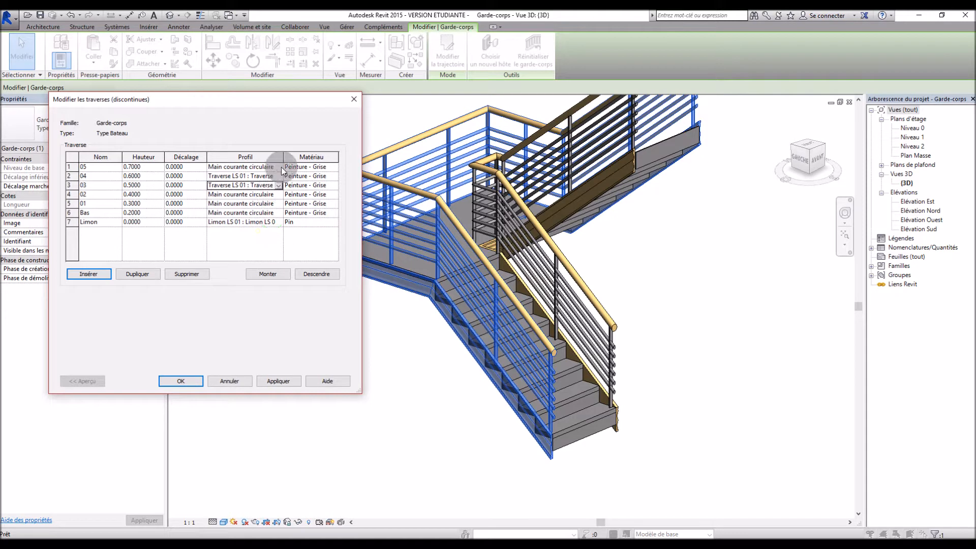
left_click(278, 167)
scroll(266, 205, "down", 3)
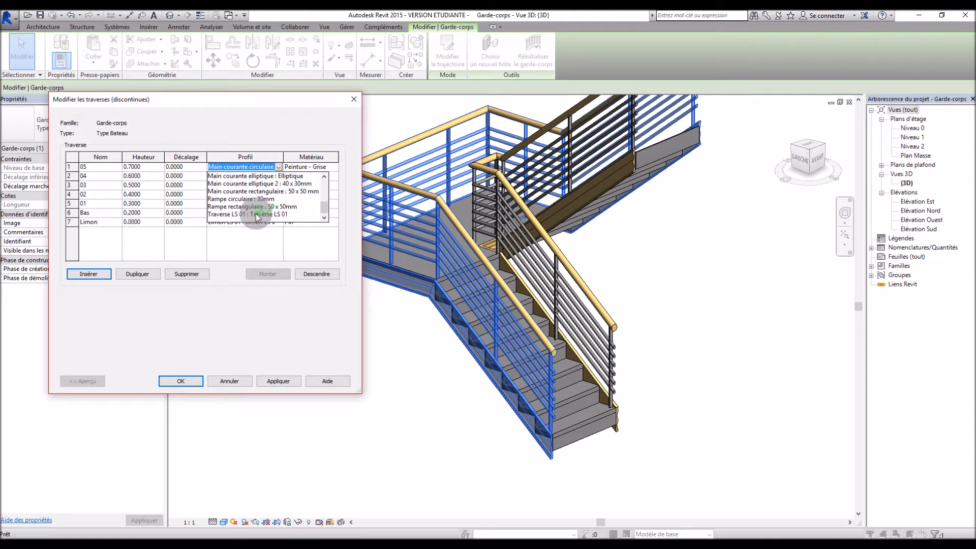
left_click(261, 214)
Step: Assign the profile Traverse LS 01 : Traverse LS 01 to rails 02, 01 and Bas
left_click(279, 194)
scroll(267, 215, "down", 3)
left_click(260, 241)
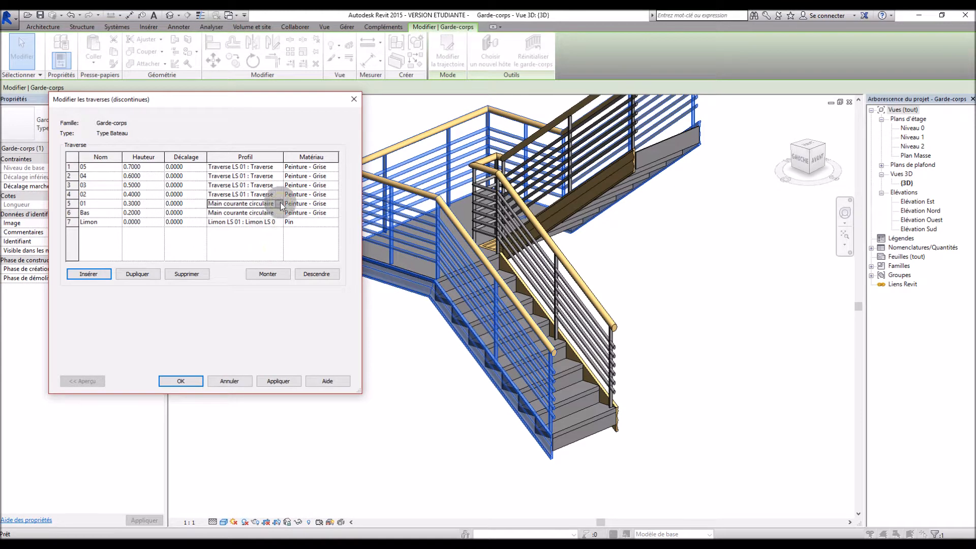
left_click(279, 203)
scroll(262, 236, "down", 3)
left_click(262, 251)
left_click(279, 214)
scroll(271, 227, "down", 3)
left_click(271, 254)
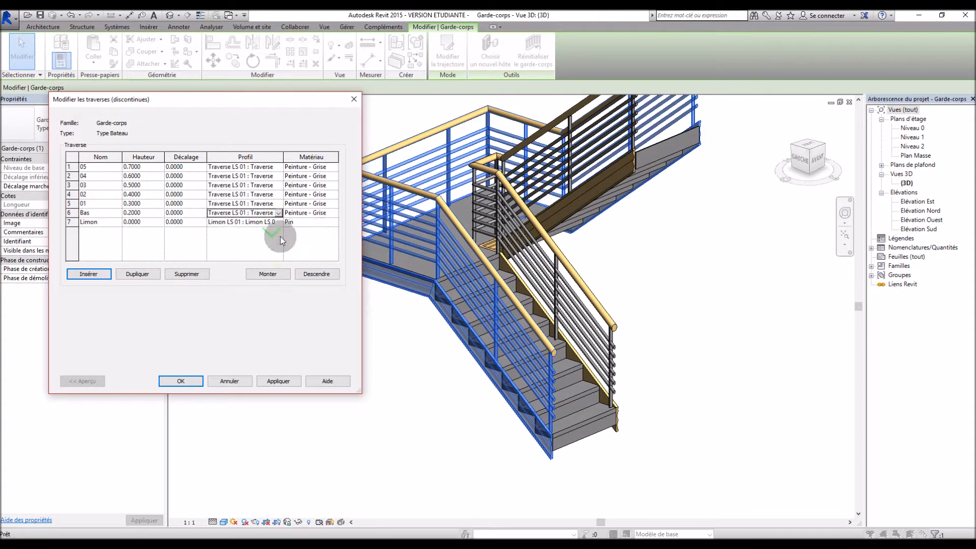
Step: Set the material of rails 05 and 04 to Pin in the discontinuous rail structure
left_click(325, 167)
left_click(334, 167)
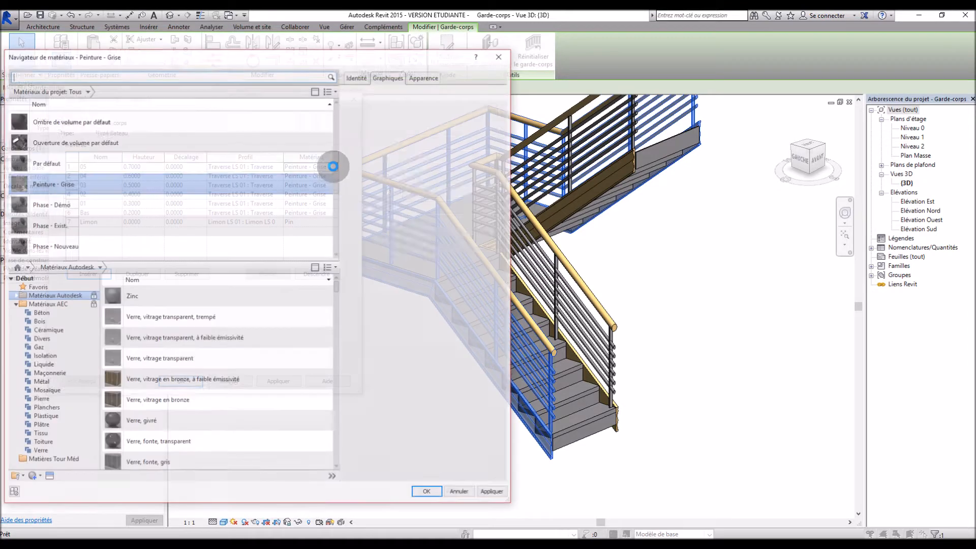
type("pin")
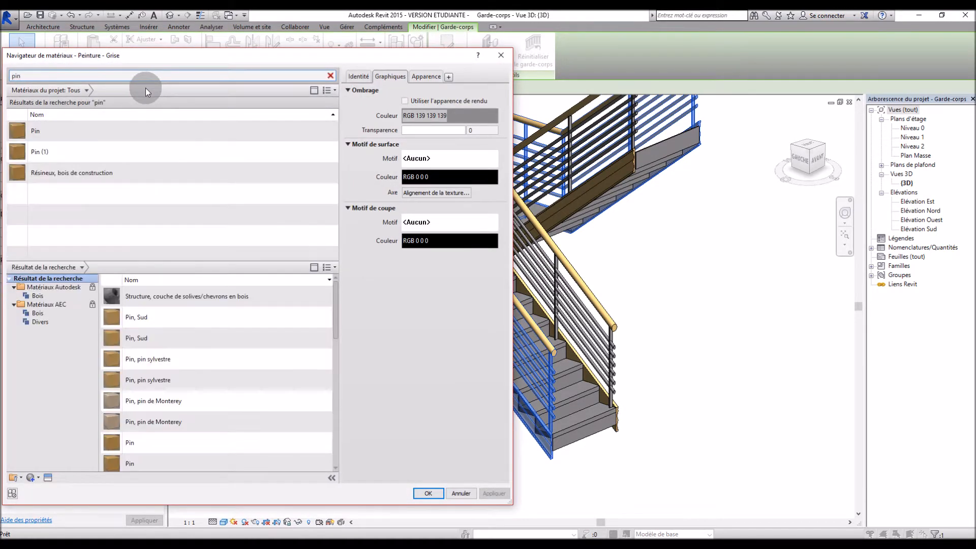
double_click(83, 132)
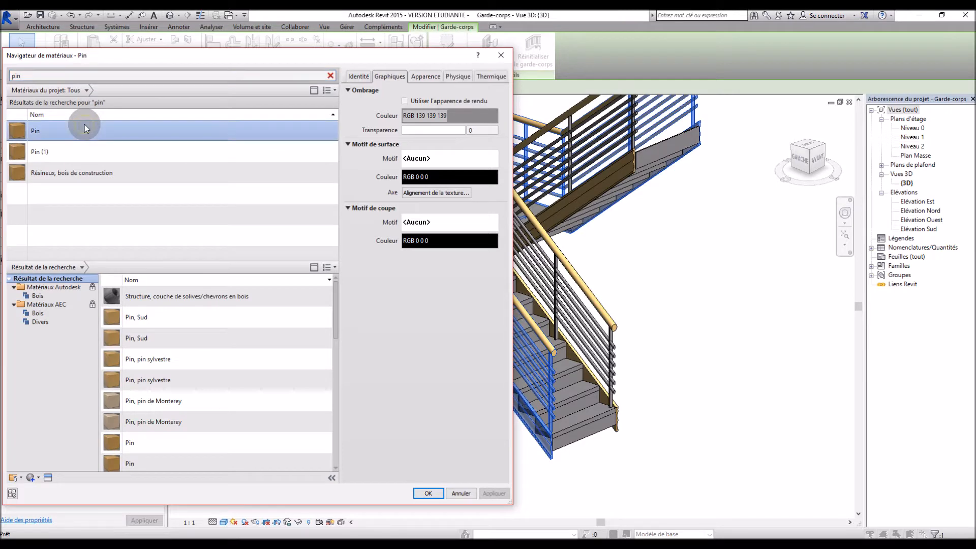
left_click(335, 175)
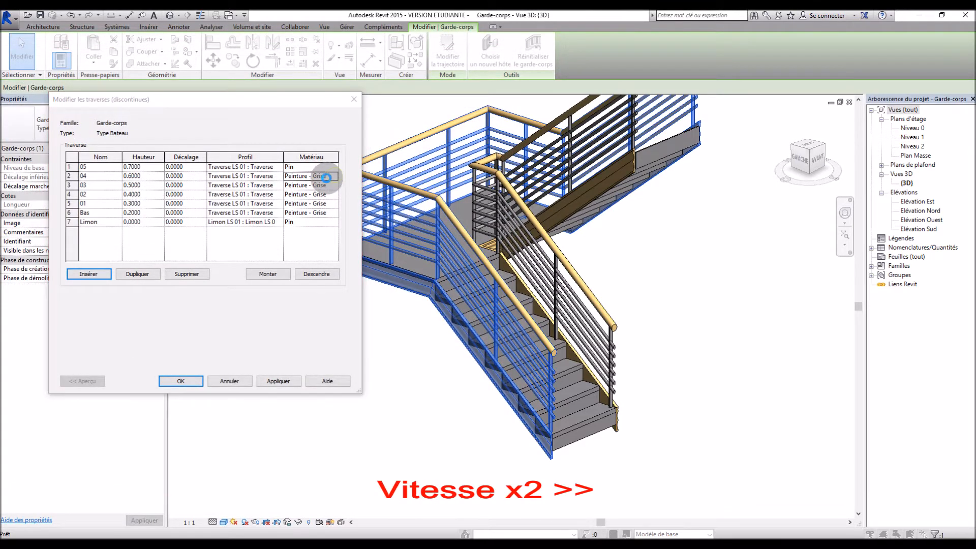
left_click(335, 176)
type("pin")
double_click(132, 131)
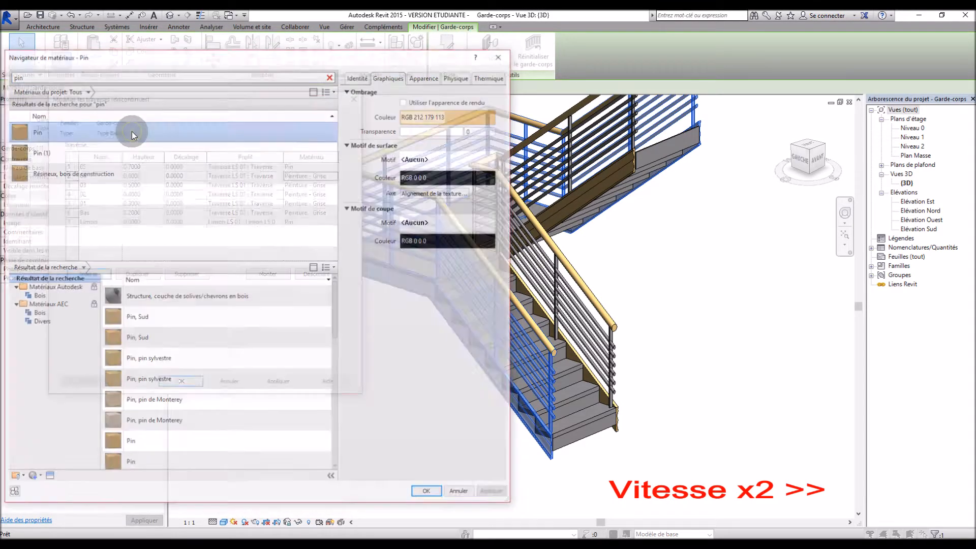
Step: Assign the material Pin to rails 03 and 02
left_click(336, 186)
left_click(335, 187)
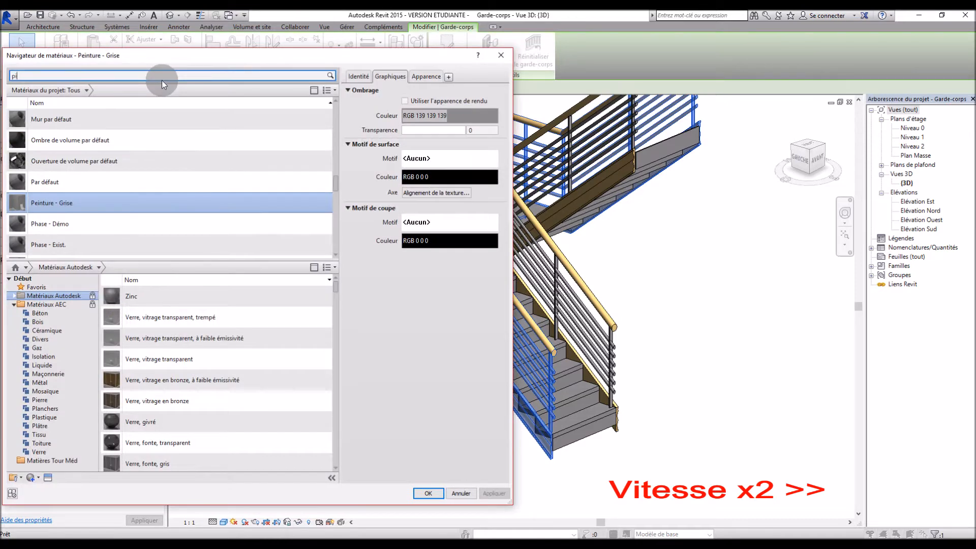
type("pin")
double_click(132, 131)
left_click(335, 195)
left_click(335, 195)
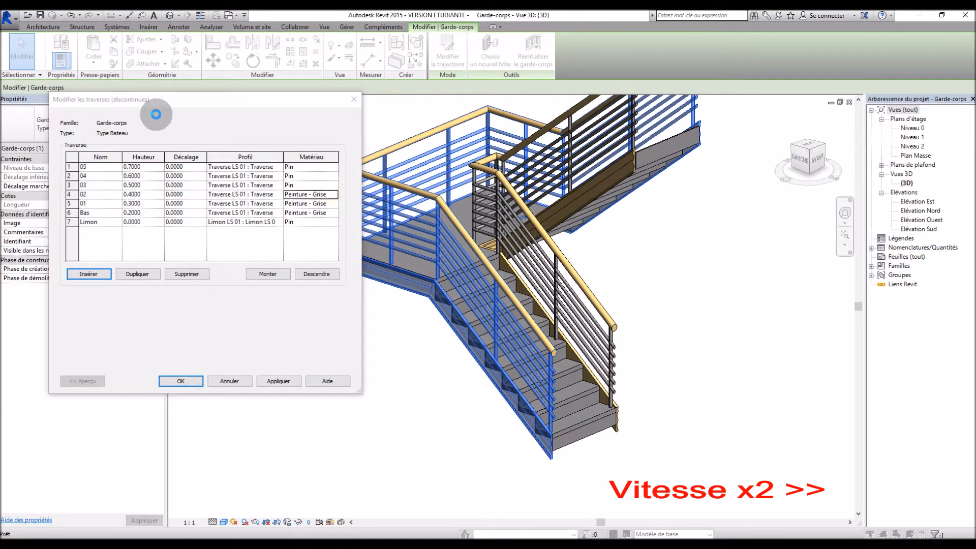
type("pin")
double_click(115, 115)
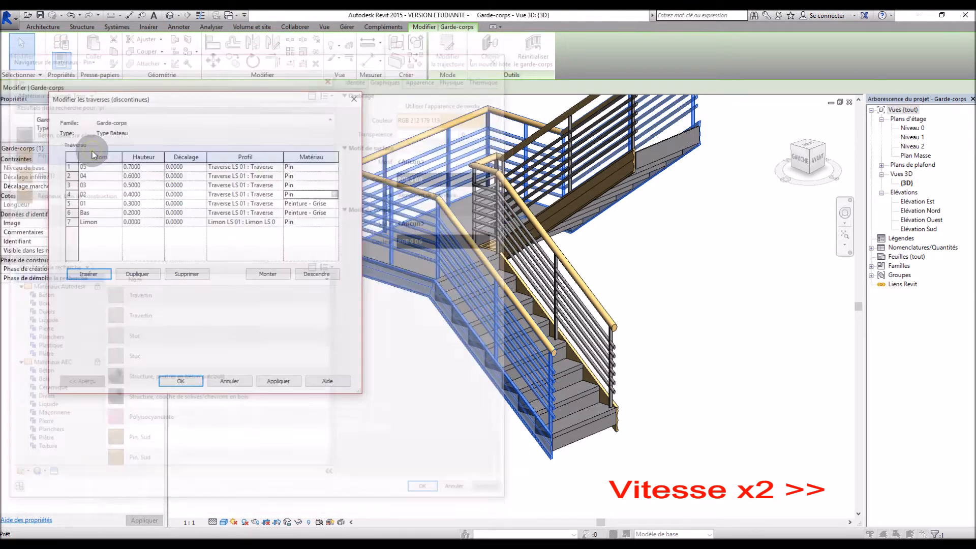
Step: Assign the material Pin to rails 01 and Bas, and apply the changes to the railing type
left_click(326, 203)
left_click(335, 203)
type("pi")
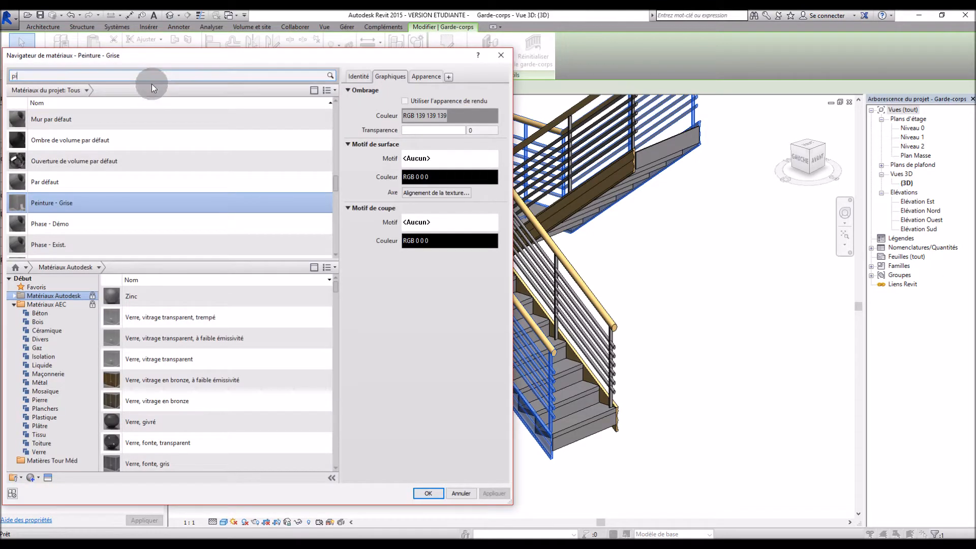
double_click(105, 151)
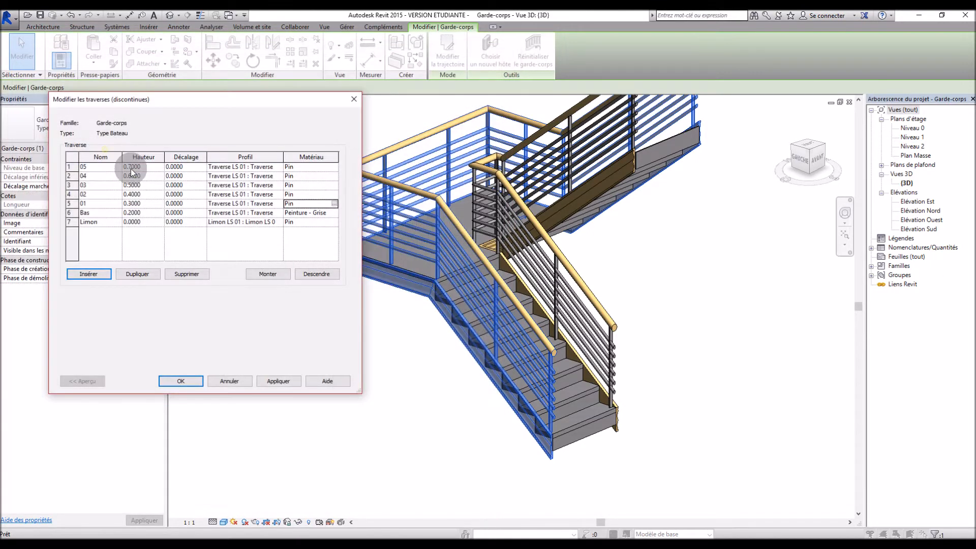
left_click(323, 210)
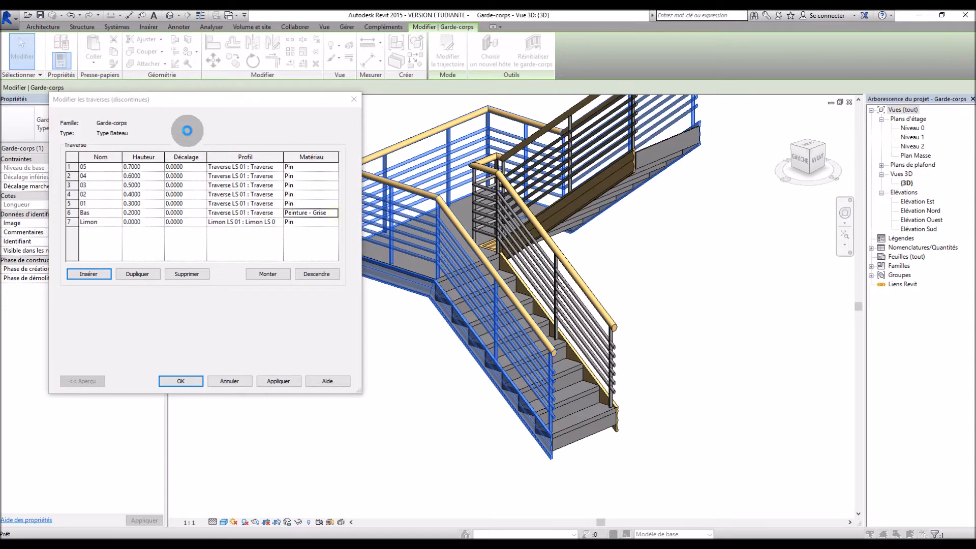
type("pi")
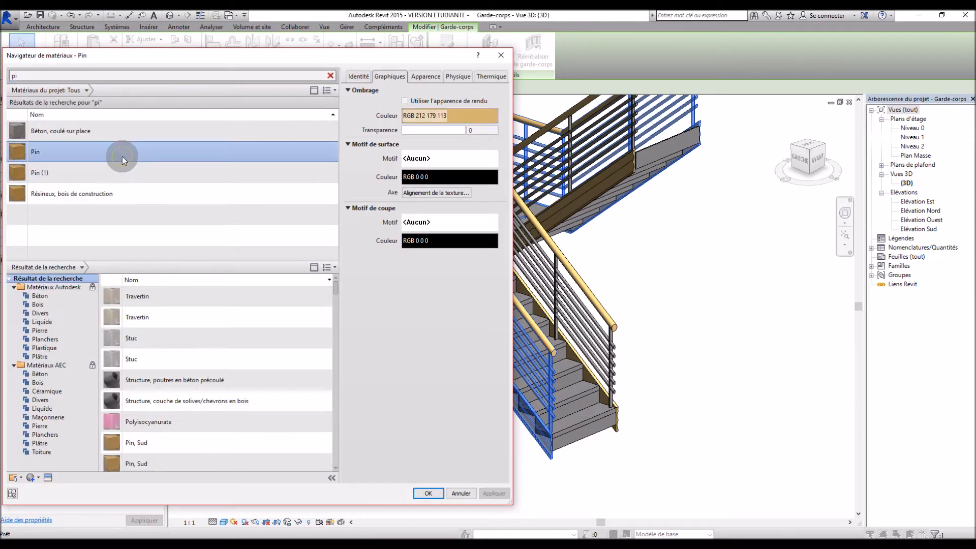
double_click(122, 153)
left_click(288, 382)
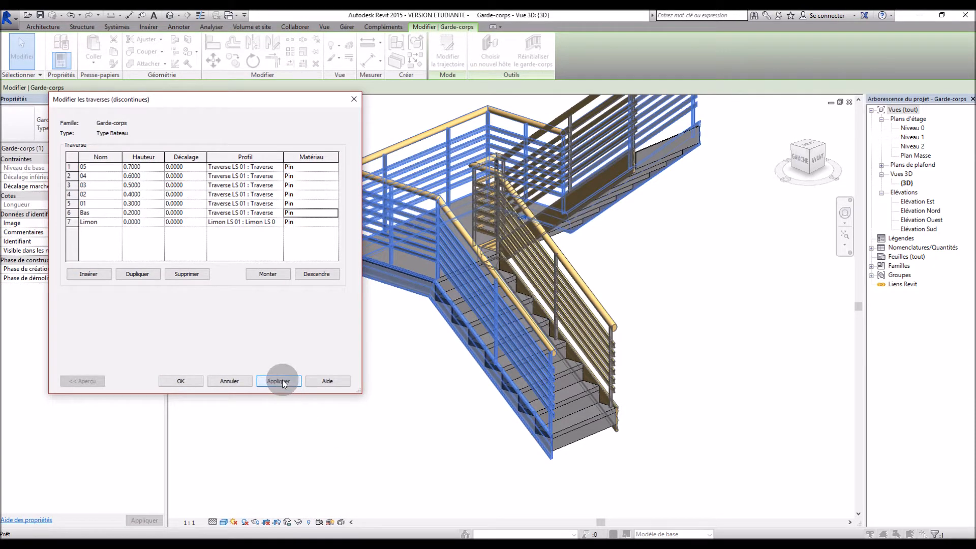
left_click(183, 381)
left_click(212, 381)
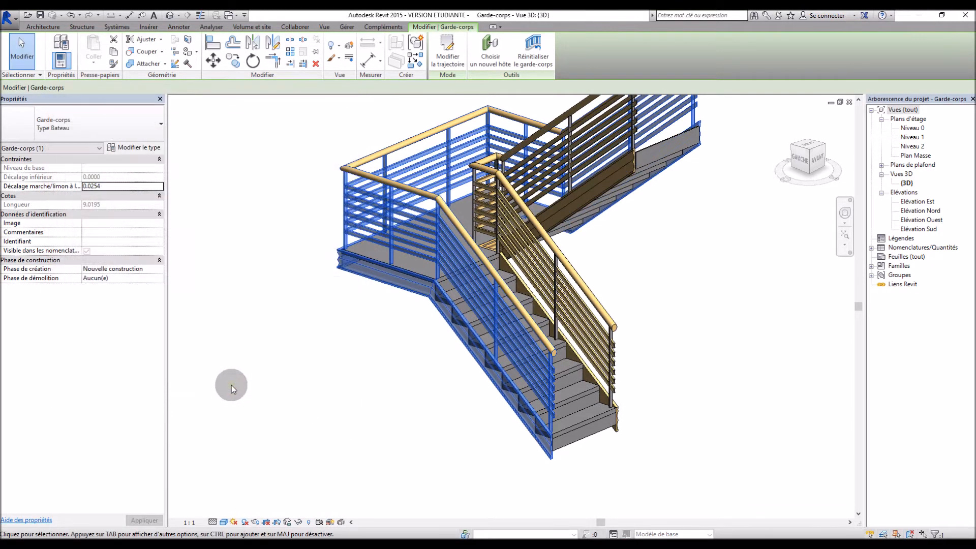
Step: Examine the rail profiles, the stringer and their pine finish on the stair railing up close and from several angles
left_click(231, 385)
scroll(492, 457, "up", 5)
middle_click_drag(777, 421, 777, 400)
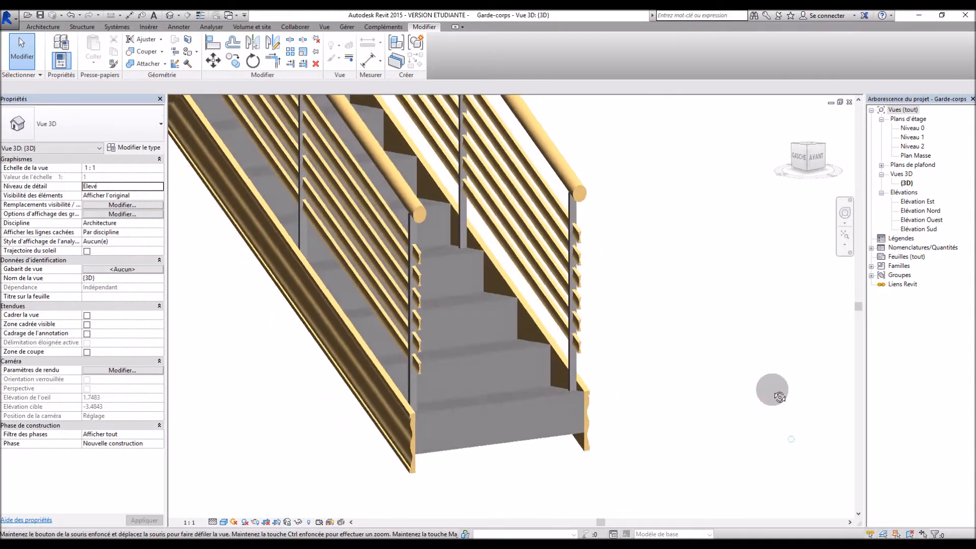
scroll(456, 292, "up", 5)
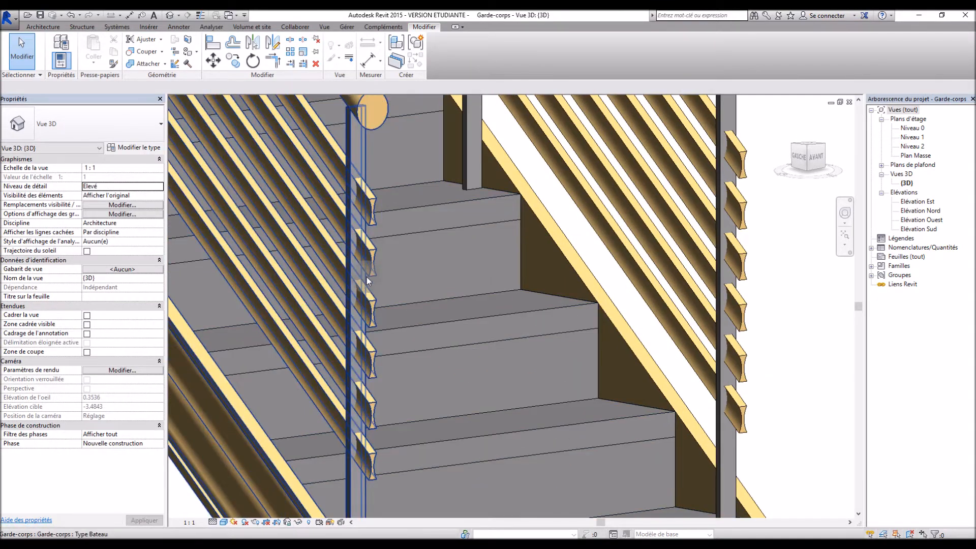
scroll(819, 262, "down", 3)
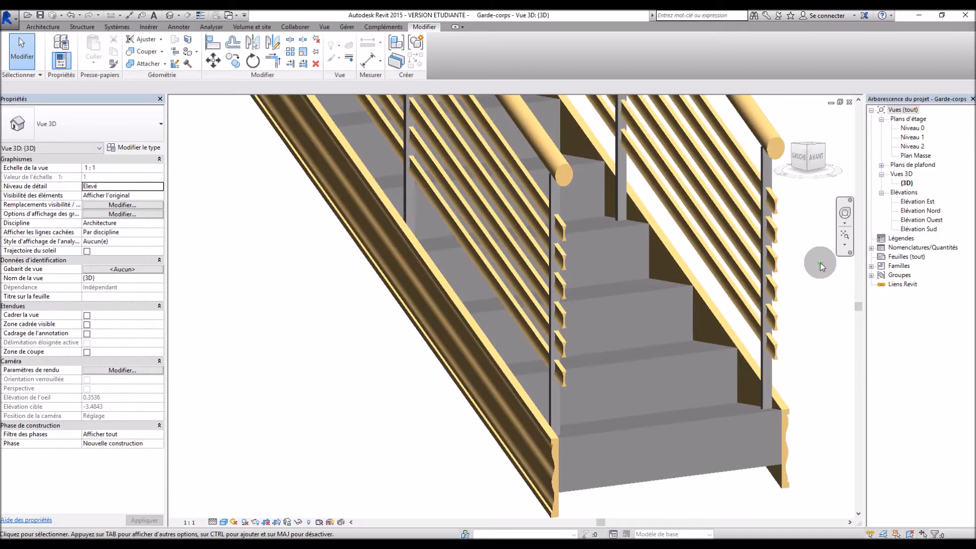
middle_click_drag(379, 321, 321, 305, "shift")
scroll(324, 307, "up", 3)
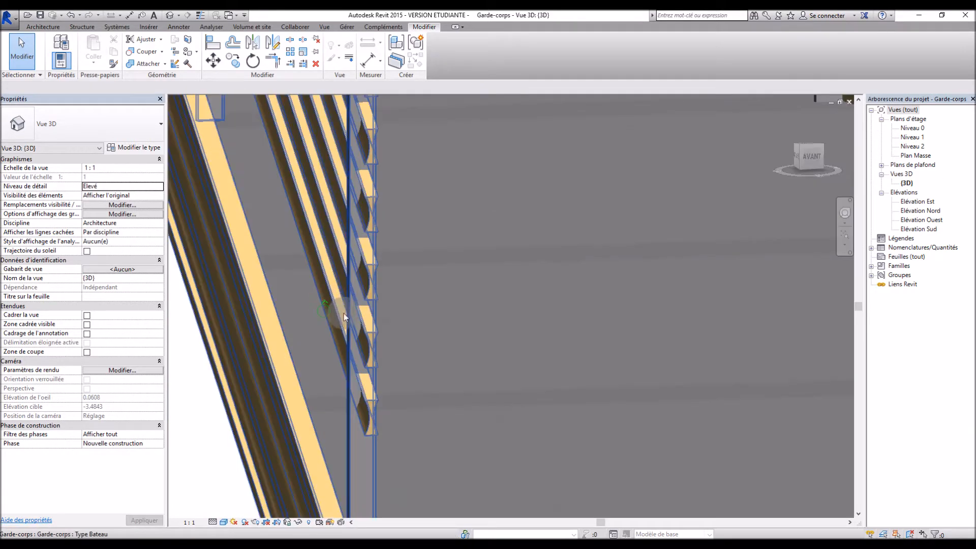
scroll(416, 325, "down", 5)
middle_click_drag(417, 326, 328, 394, "shift")
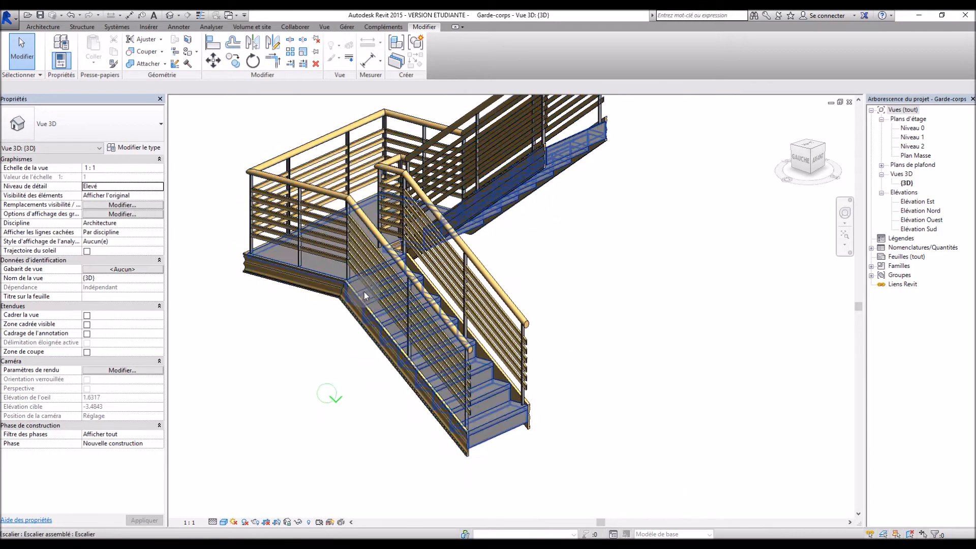
scroll(370, 288, "up", 3)
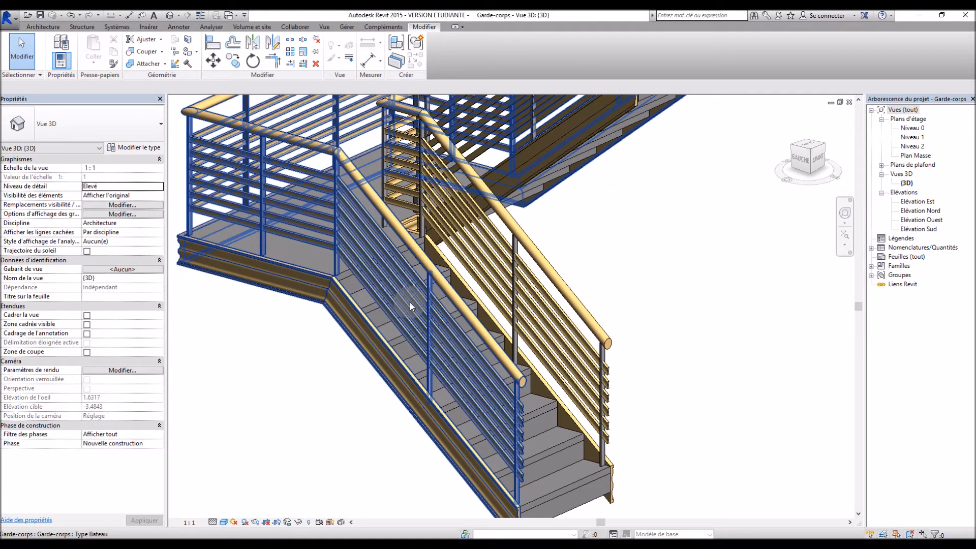
scroll(410, 302, "up", 2)
middle_click_drag(350, 281, 464, 289, "shift")
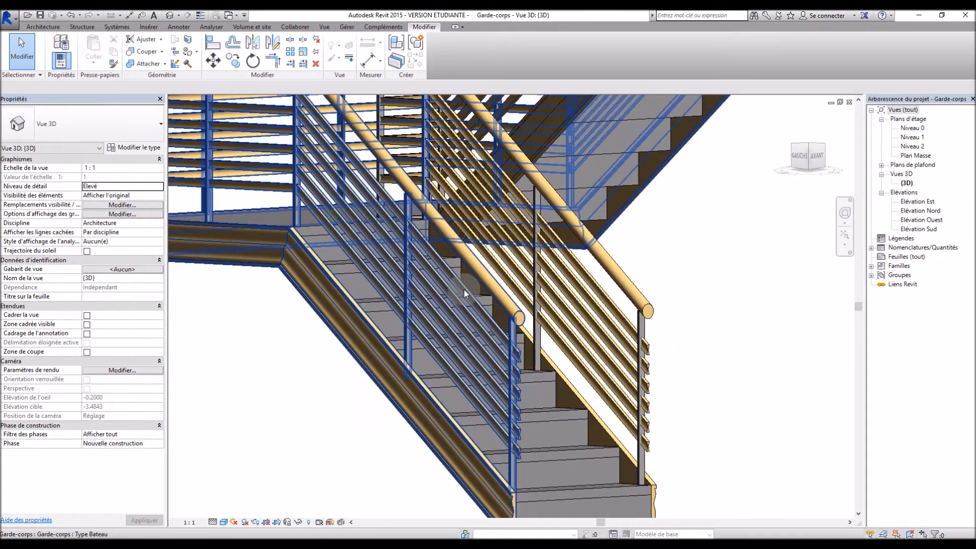
Step: Delete rails Bas, 01, 02 and 03 from the outer railing's discontinuous rail structure and apply the change
left_click(466, 292)
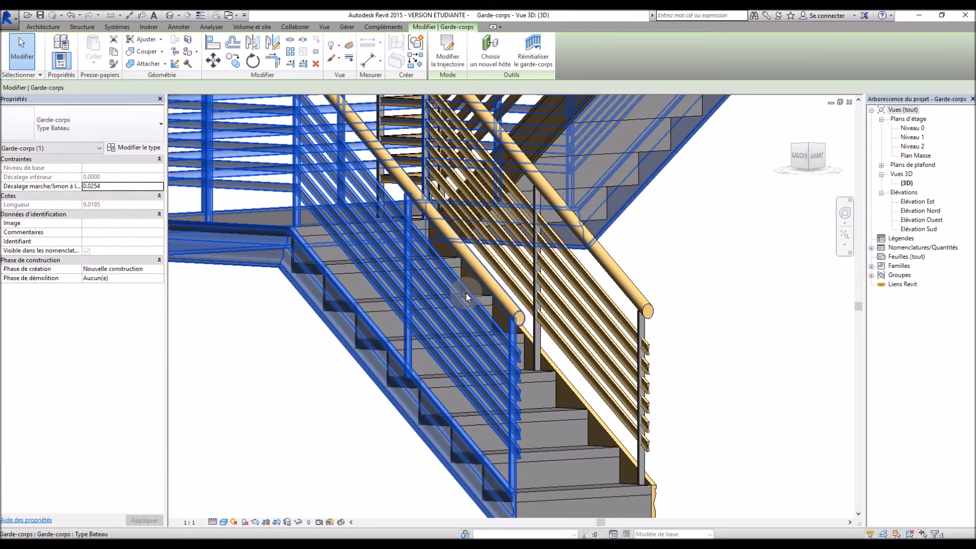
left_click(139, 148)
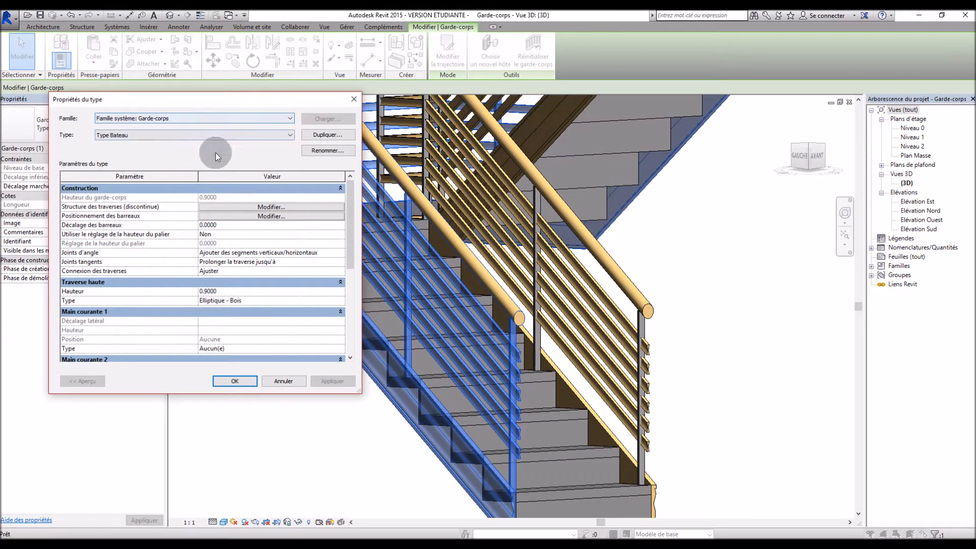
left_click(280, 206)
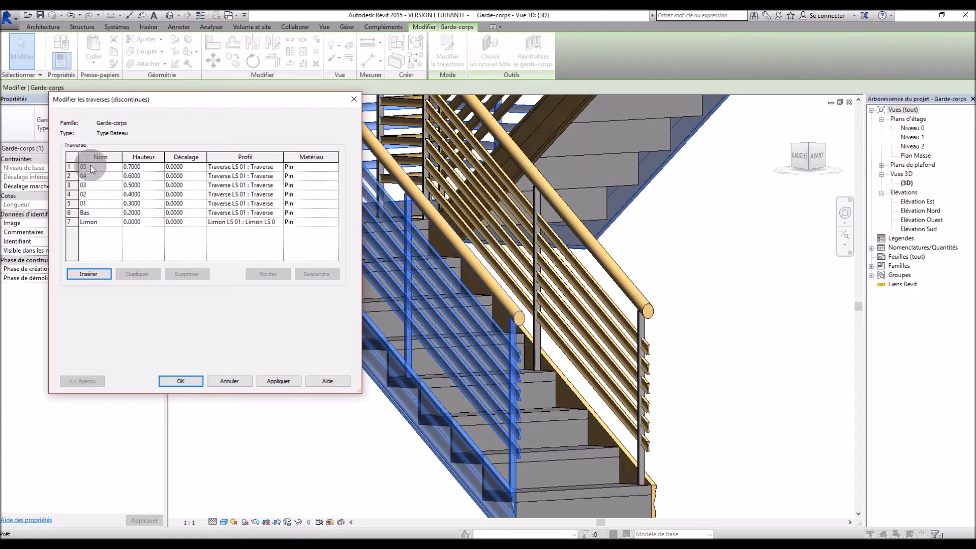
left_click(74, 212)
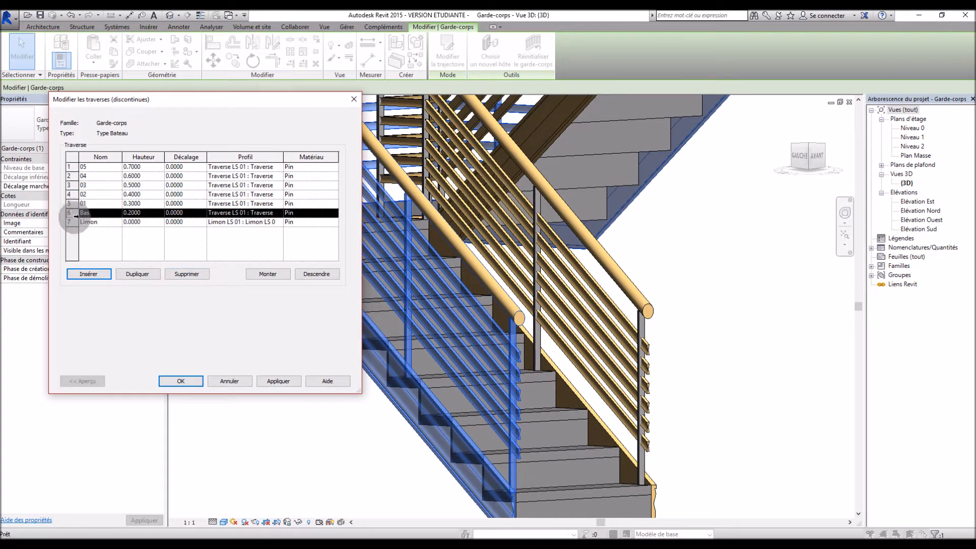
left_click(187, 274)
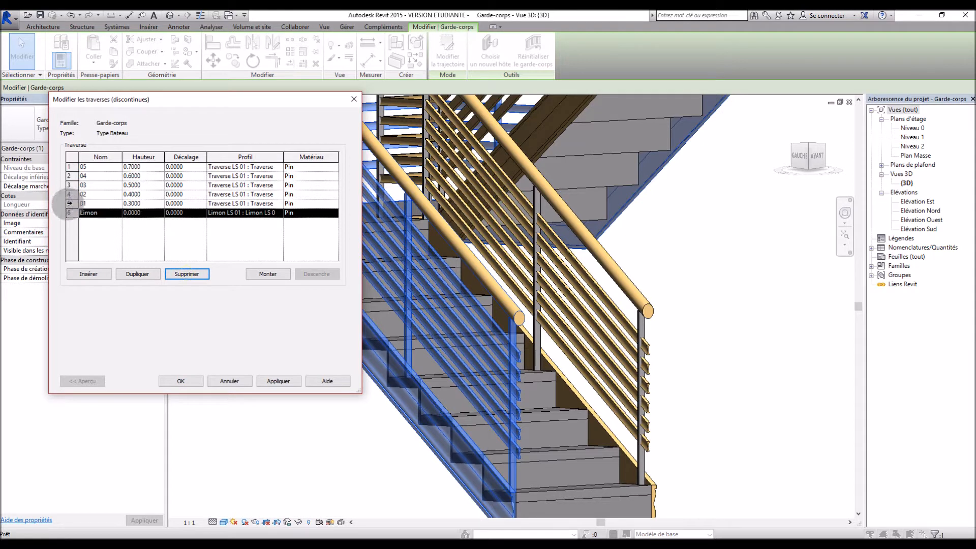
left_click(83, 203)
left_click(187, 275)
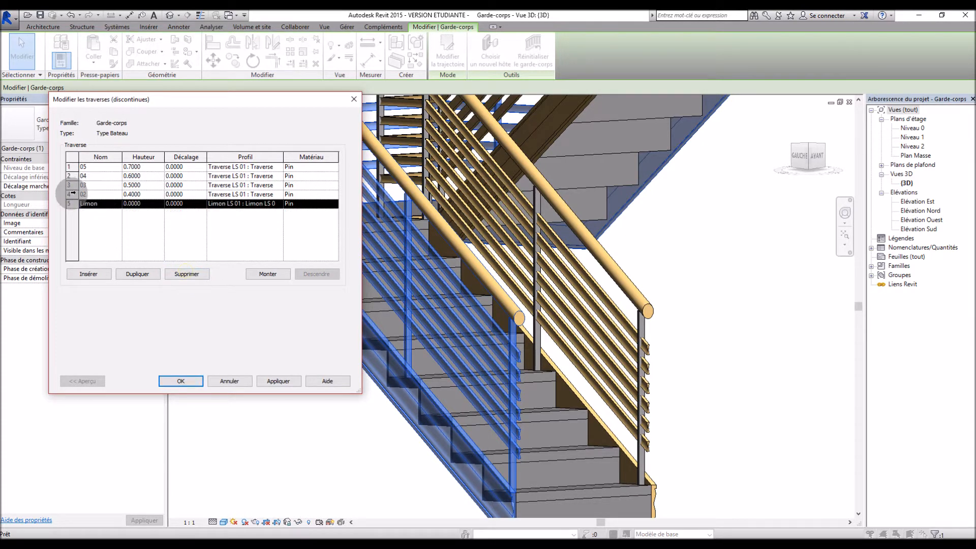
left_click(73, 194)
left_click(187, 275)
left_click(73, 185)
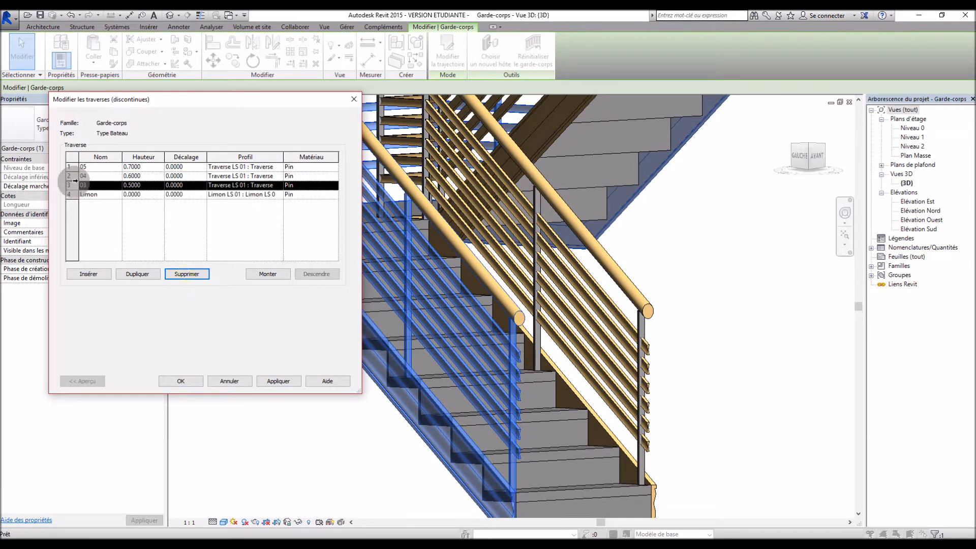
left_click(187, 274)
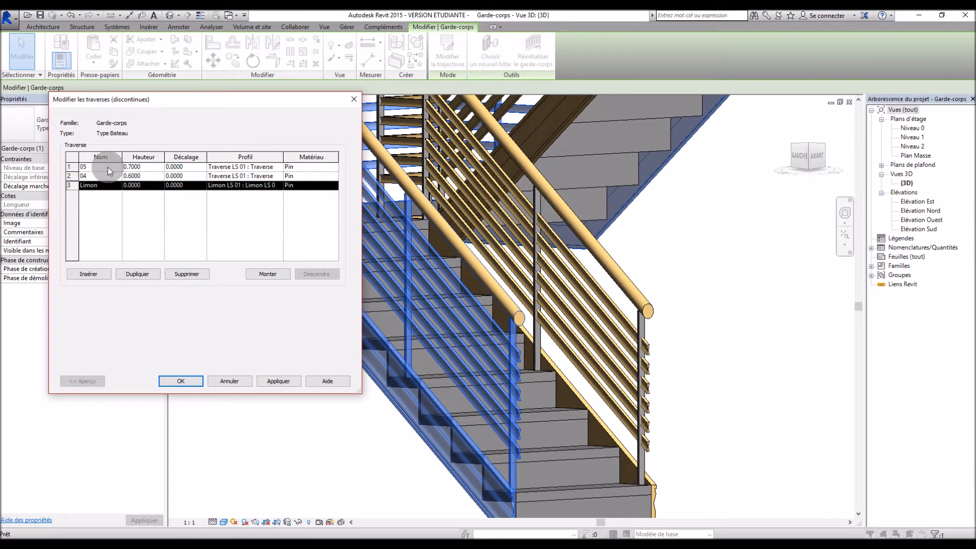
left_click(287, 379)
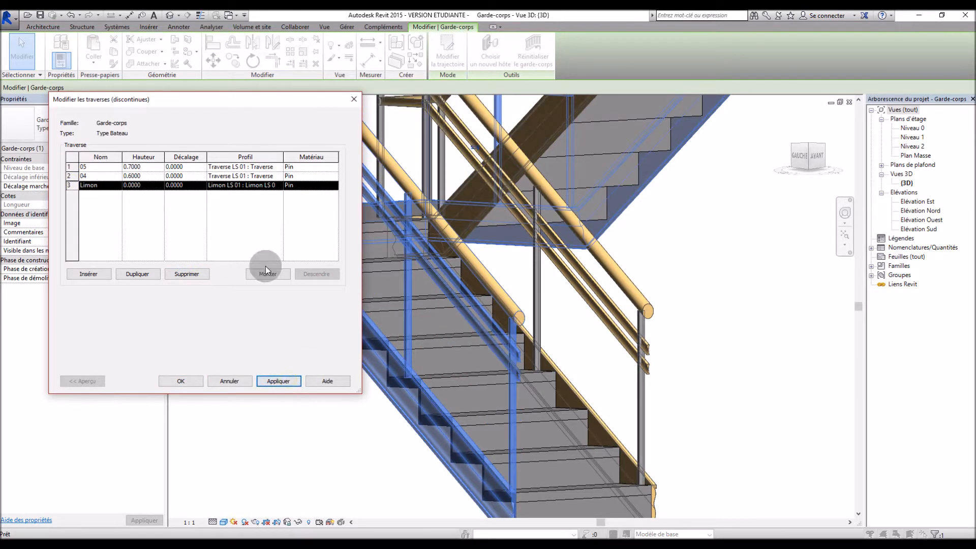
Step: Set the height of rail 05 to 0.6 and rail 04 to 0.3, and apply the changes to the railing type
left_click(148, 166)
type("0.")
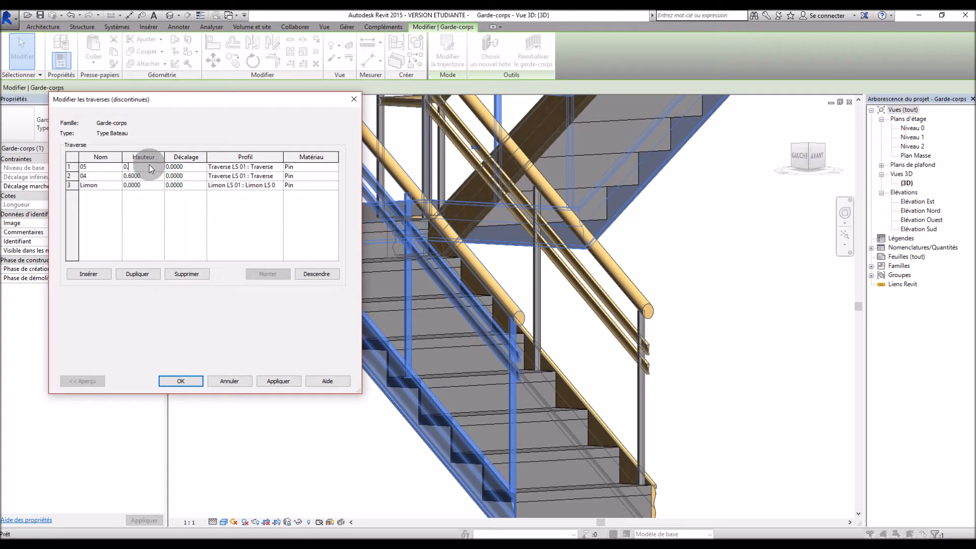
type("6")
left_click(153, 173)
type("0.")
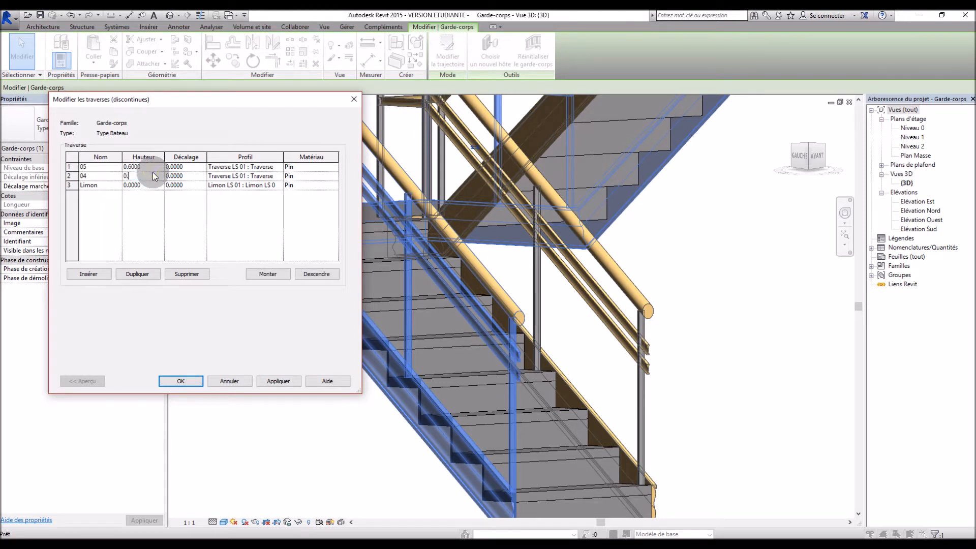
type("3000")
left_click(280, 382)
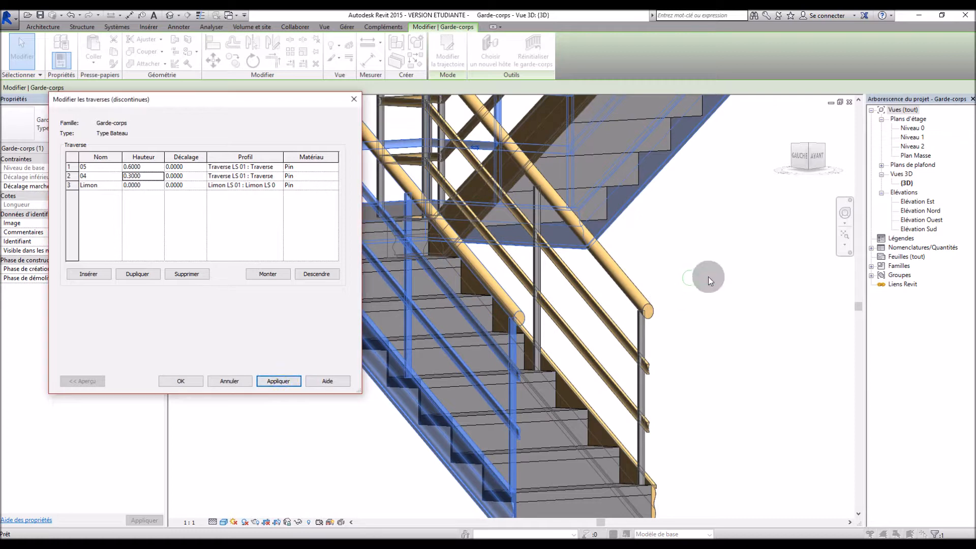
left_click(173, 382)
left_click(234, 382)
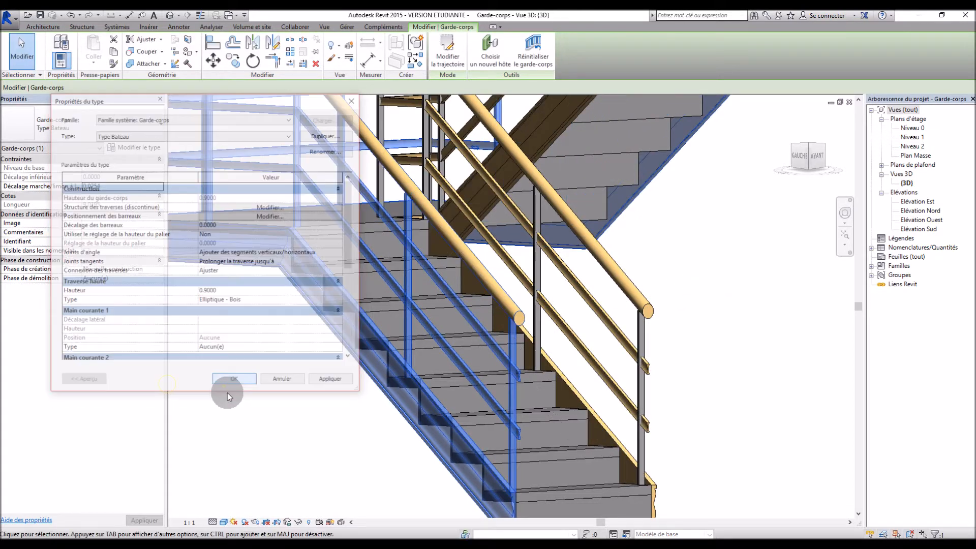
left_click(331, 388)
mouse_move(342, 386)
middle_mouse_down("shift")
mouse_move(394, 413)
mouse_move(416, 344)
mouse_move(345, 397)
mouse_move(351, 402)
middle_mouse_up("shift")
scroll(407, 386, "up", 5)
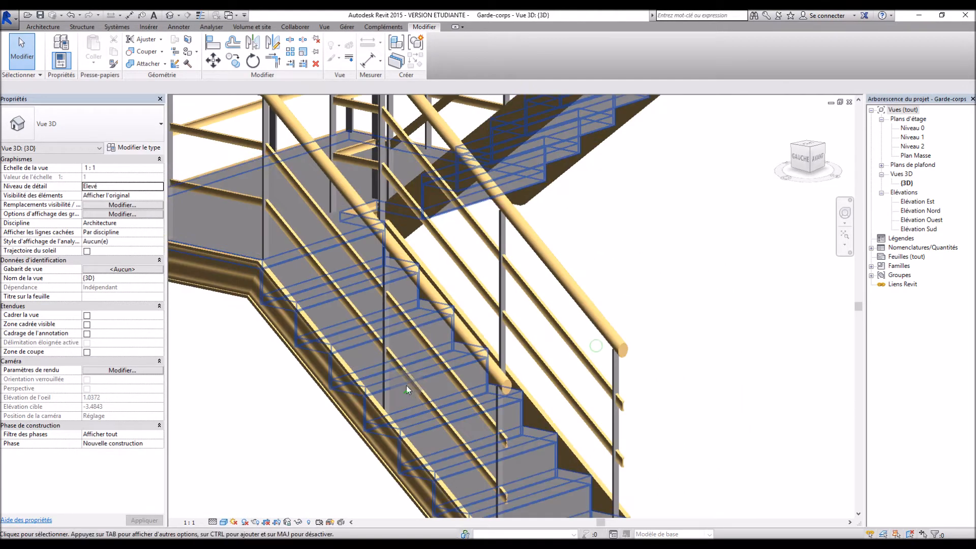
Step: Examine the two intermediate rails and the top rail along both stair flights and the landing from several angles
scroll(428, 401, "up", 3)
scroll(435, 347, "down", 5)
left_click(679, 365)
middle_click_drag(678, 364, 657, 356, "shift")
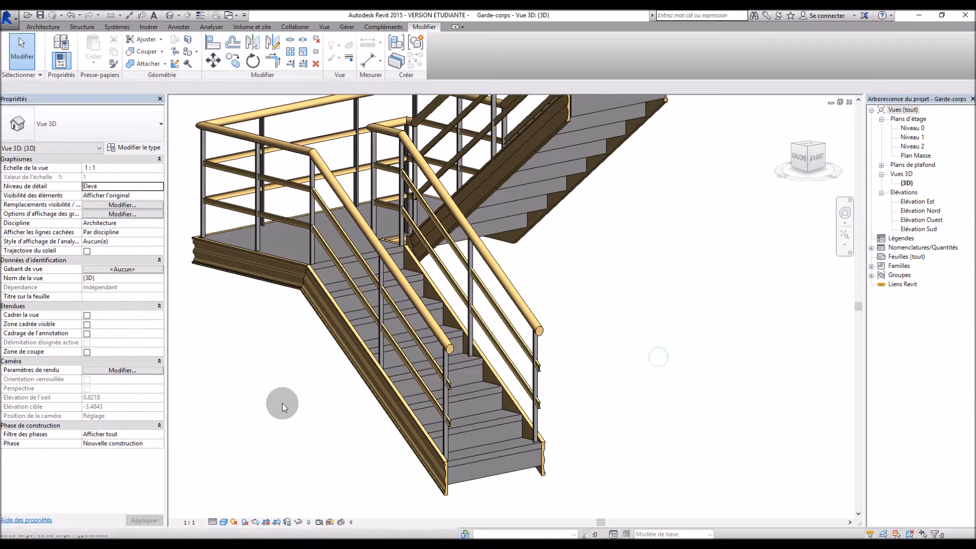
scroll(265, 398, "down", 5)
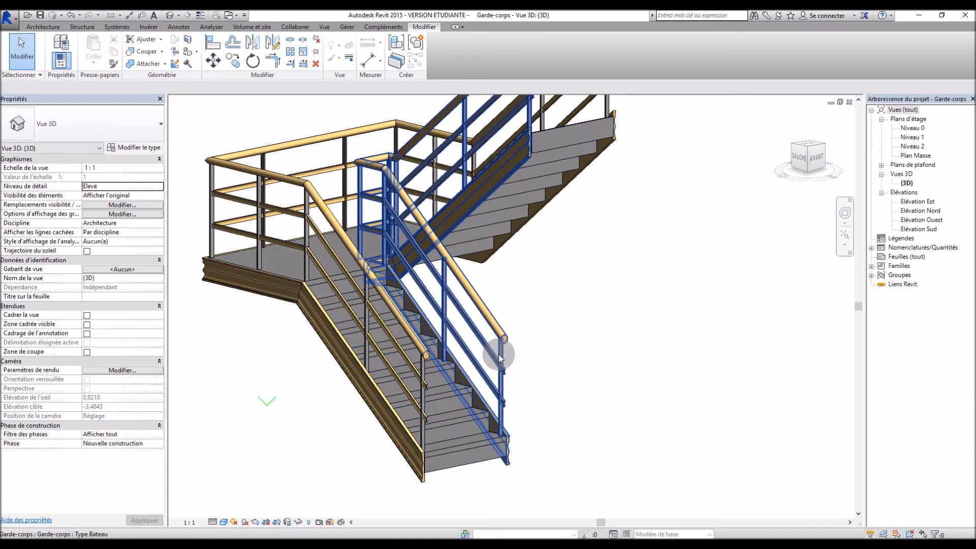
left_click(830, 102)
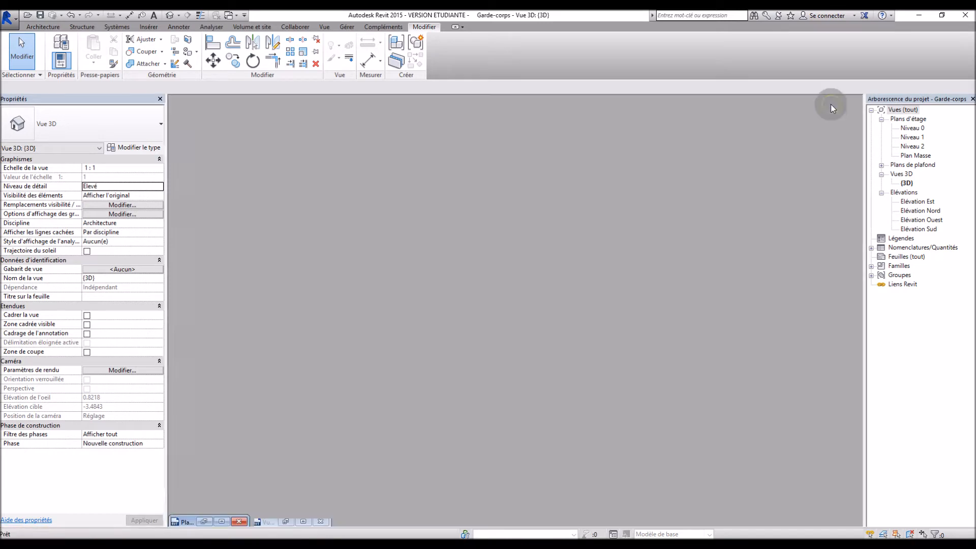
left_click(222, 522)
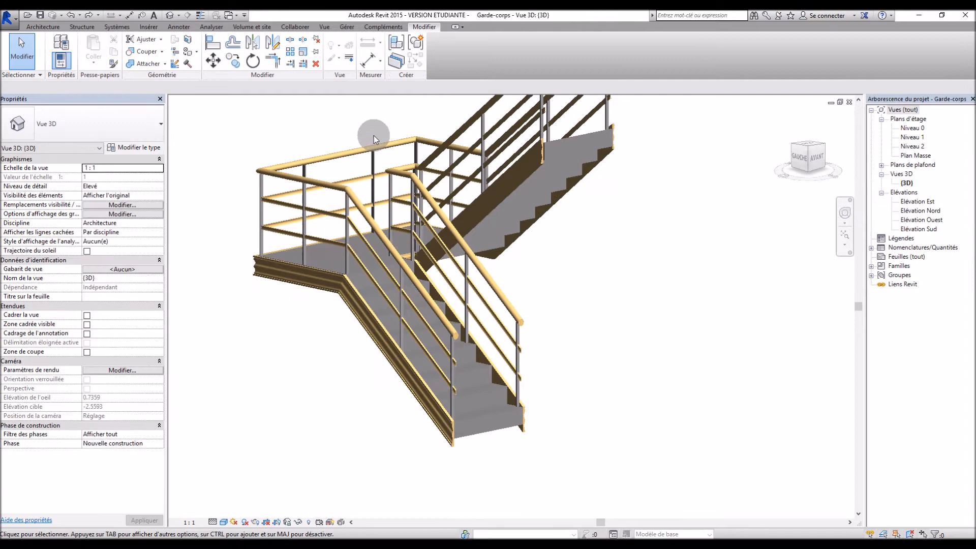
left_click(374, 138)
scroll(389, 225, "up", 5)
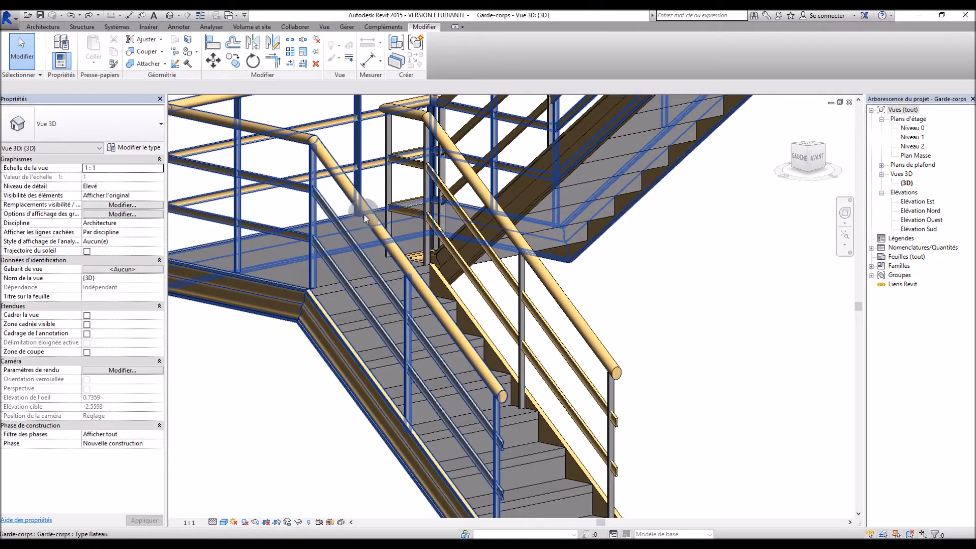
left_click(681, 326)
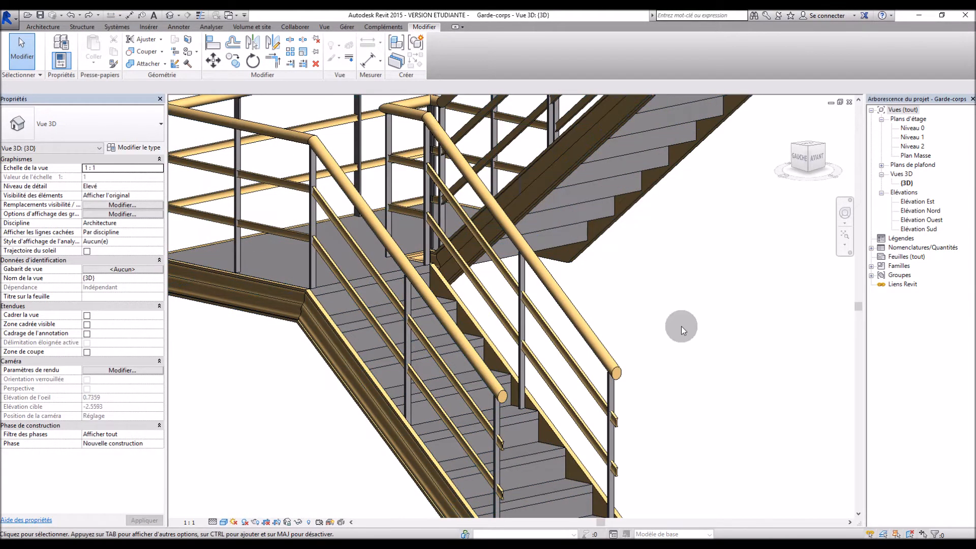
scroll(681, 328, "down", 2)
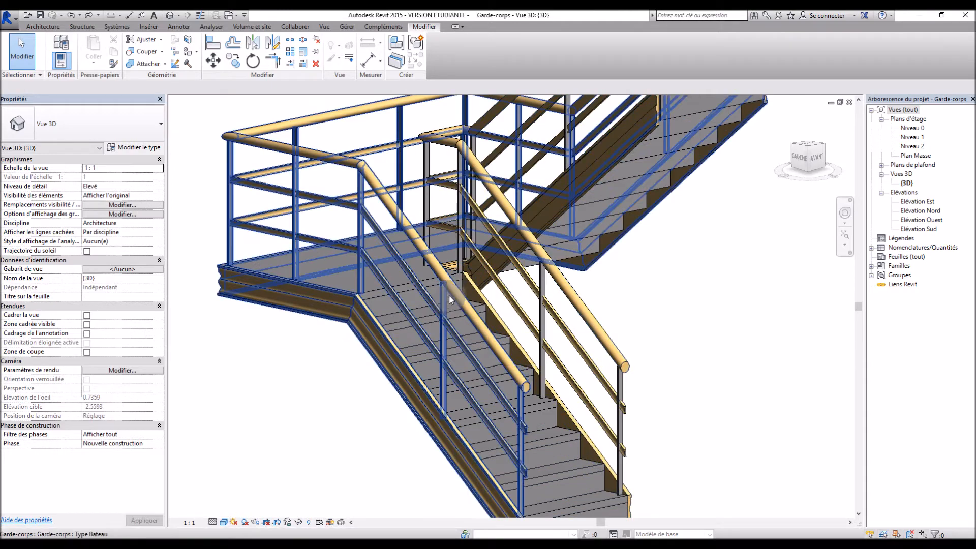
middle_click_drag(451, 293, 678, 362, "shift")
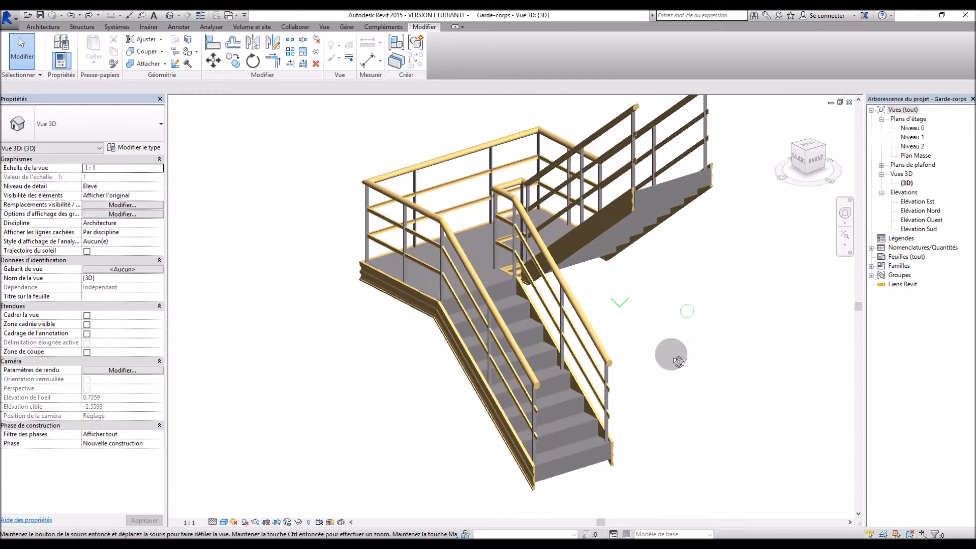
scroll(545, 296, "up", 2)
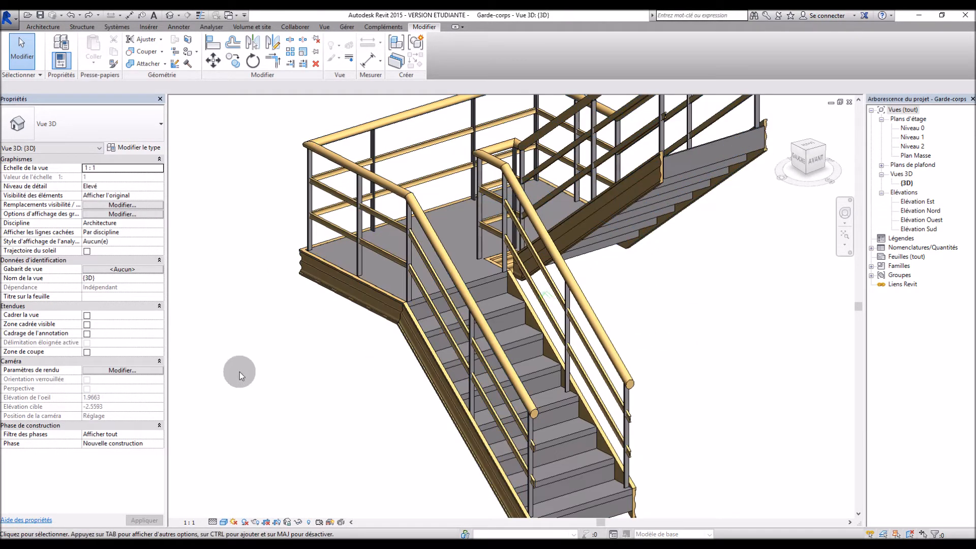
scroll(383, 264, "up", 1)
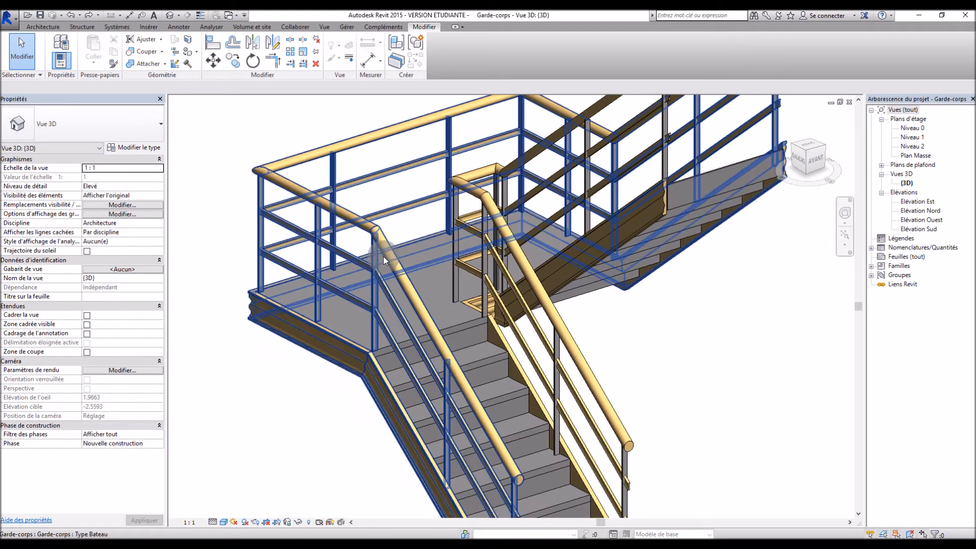
left_click(383, 256)
middle_click_drag(278, 417, 298, 403, "shift")
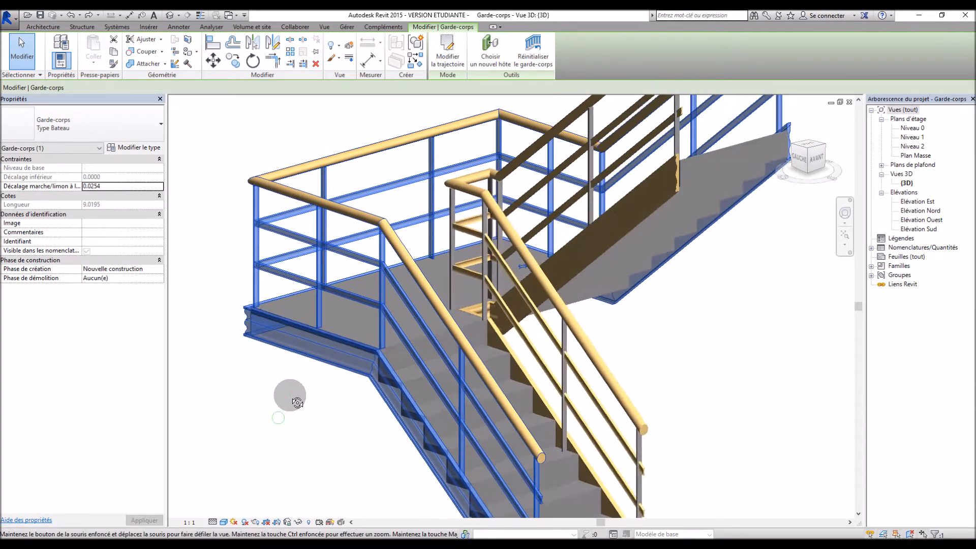
left_click(297, 402)
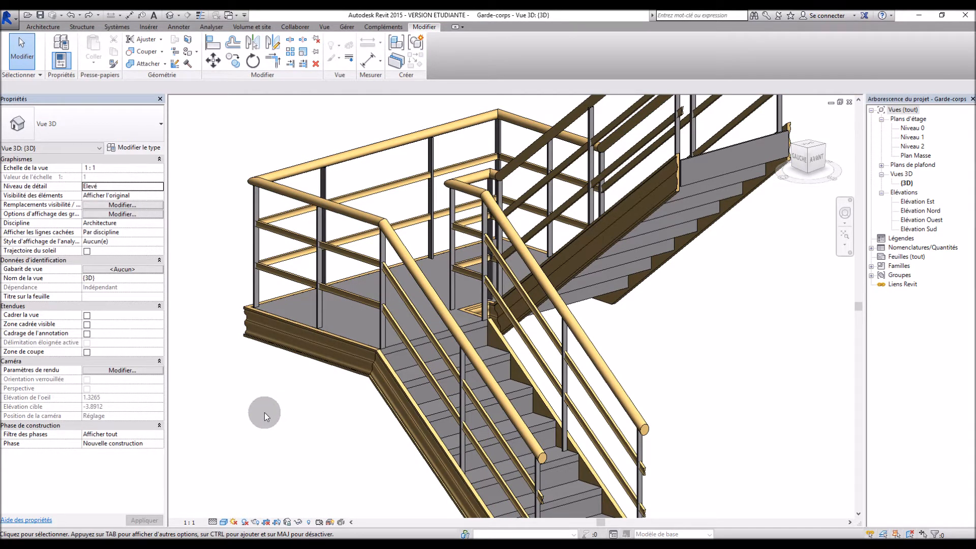
left_click(8, 19)
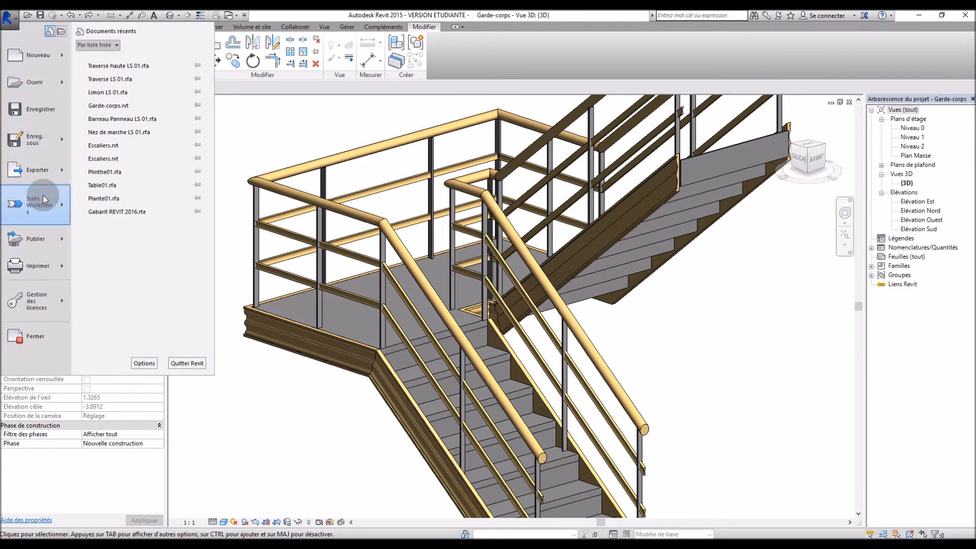
left_click(68, 56)
left_click(101, 89)
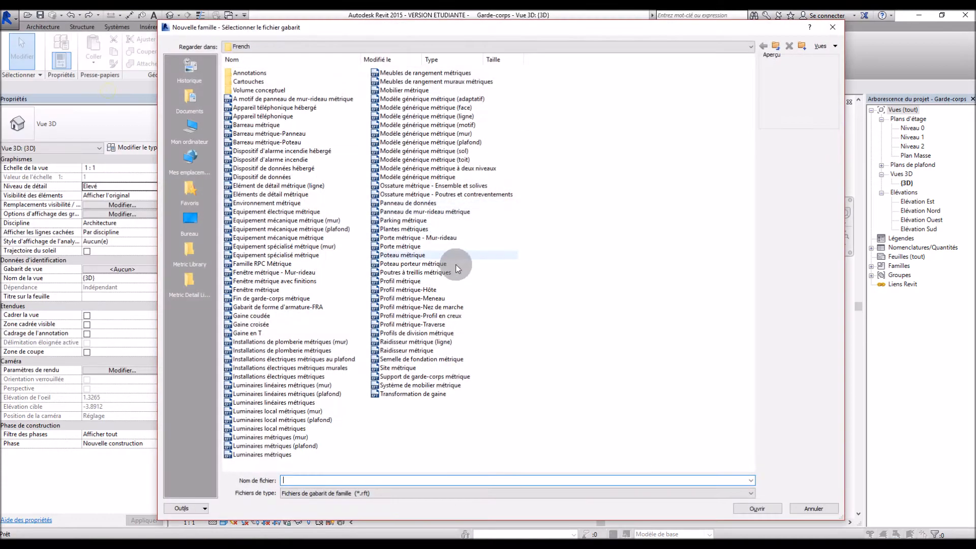
left_click(390, 282)
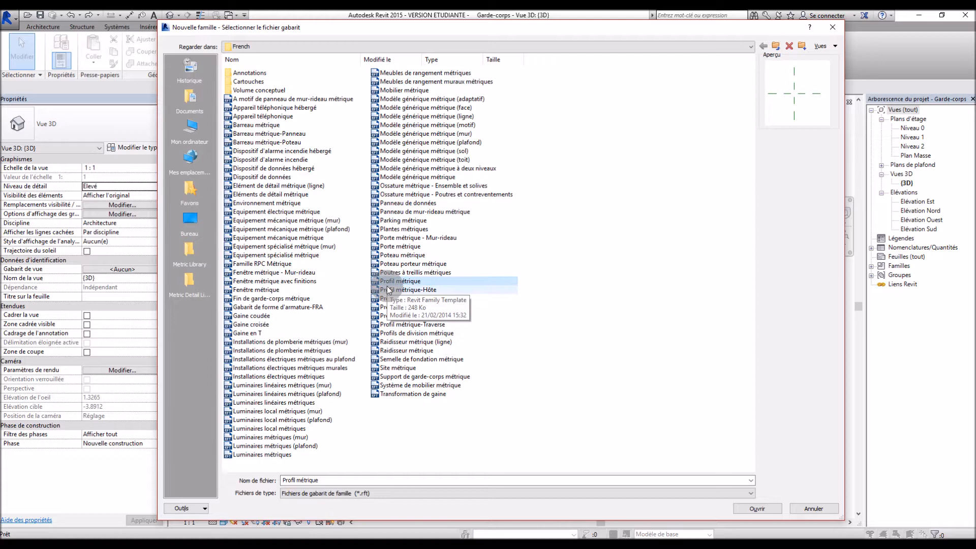
left_click(833, 27)
Step: Bring up the Traverse haute LS 01 profile family and examine its outline around the reference planes
left_click(830, 103)
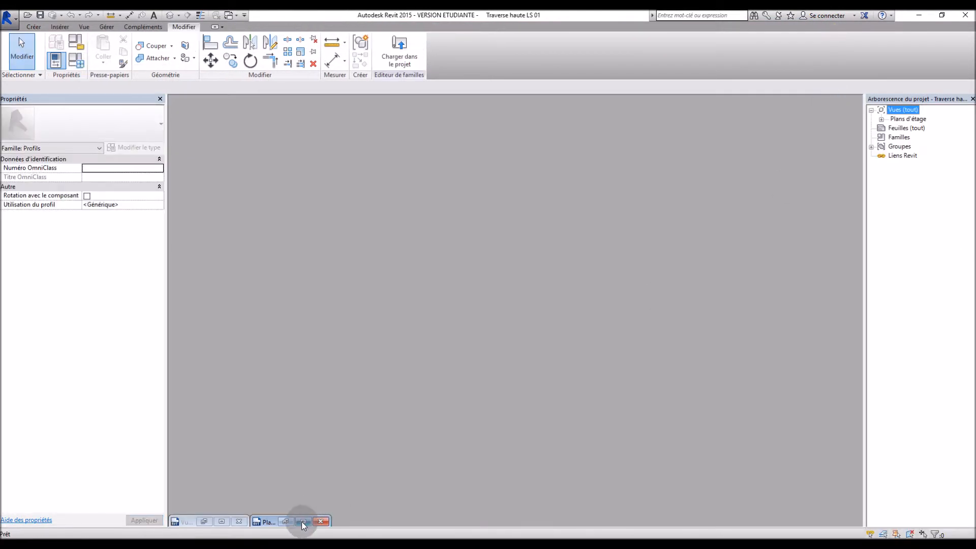
left_click(303, 521)
scroll(507, 245, "down", 3)
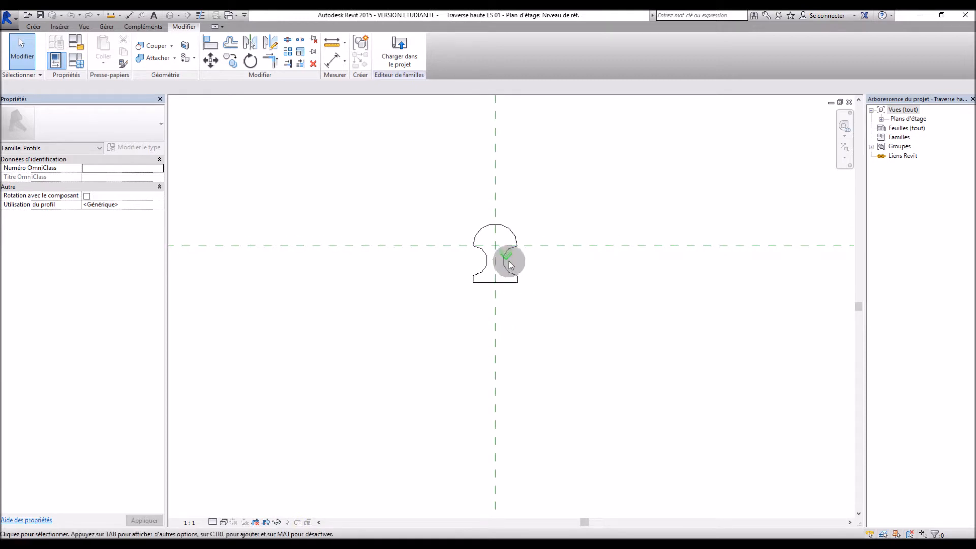
scroll(508, 260, "up", 3)
left_click(496, 320)
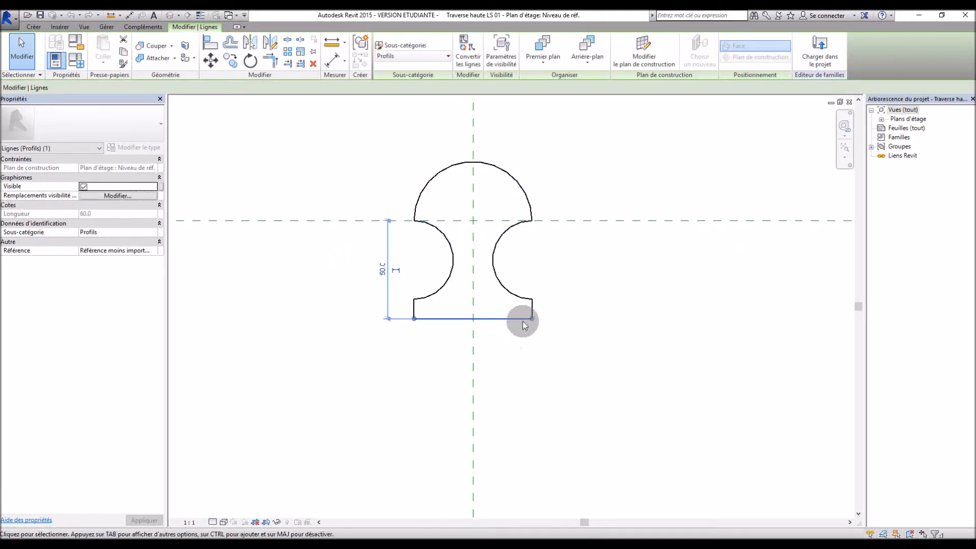
left_click(628, 329)
scroll(625, 328, "down", 4)
scroll(625, 351, "up", 5)
scroll(447, 261, "up", 2)
scroll(377, 283, "up", 1)
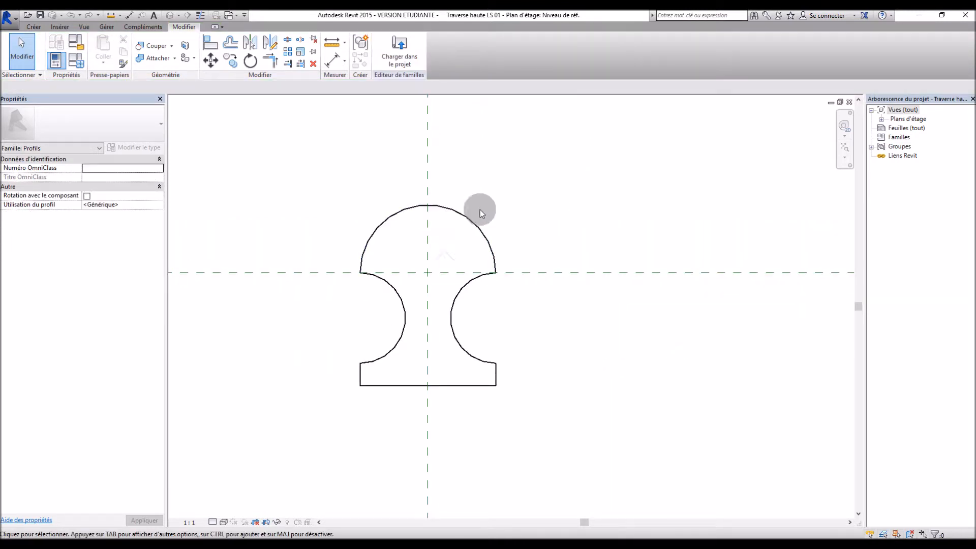
scroll(454, 219, "down", 2)
Step: Load the Traverse haute LS 01 profile into the Garde-corps project and open the outer railing's type properties
left_click(411, 66)
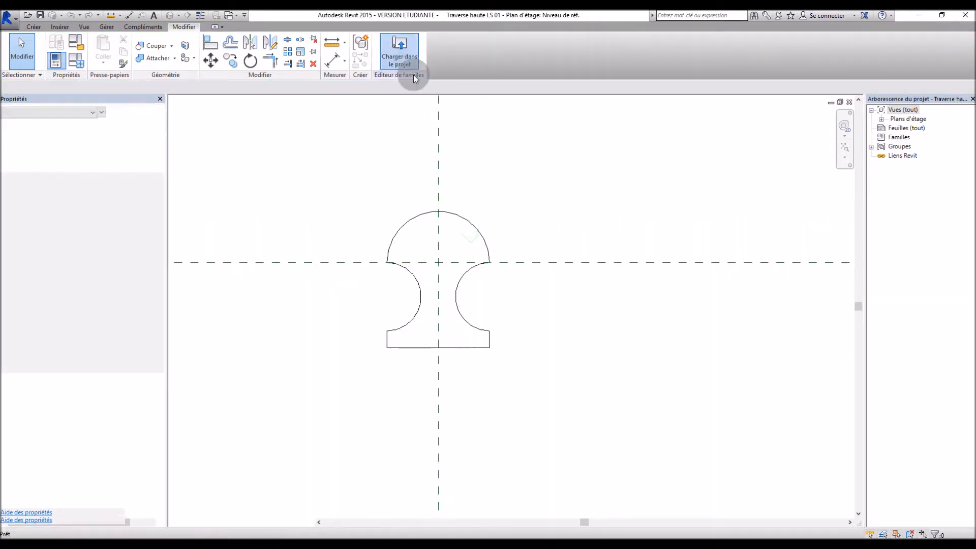
scroll(699, 356, "down", 2)
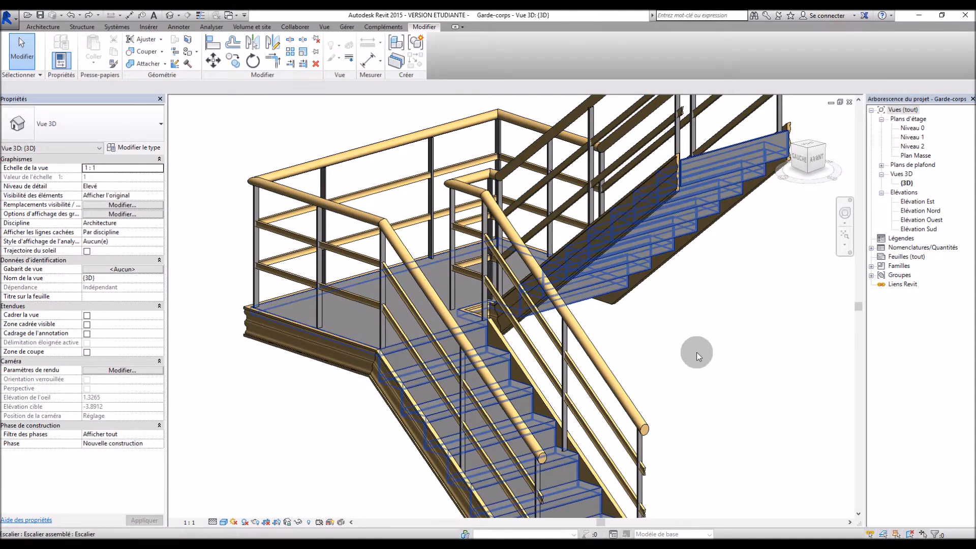
scroll(700, 399, "up", 2)
scroll(442, 383, "up", 2)
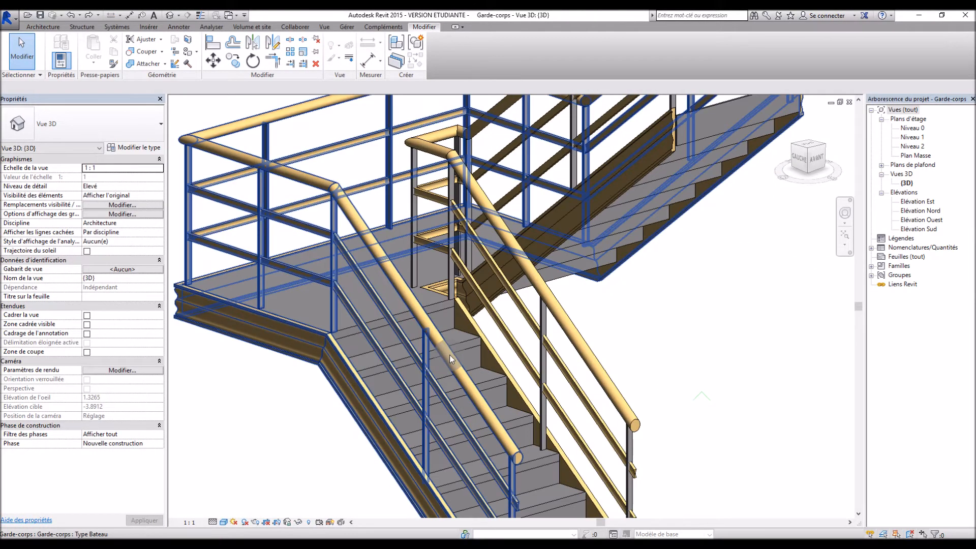
left_click(444, 362)
left_click(143, 147)
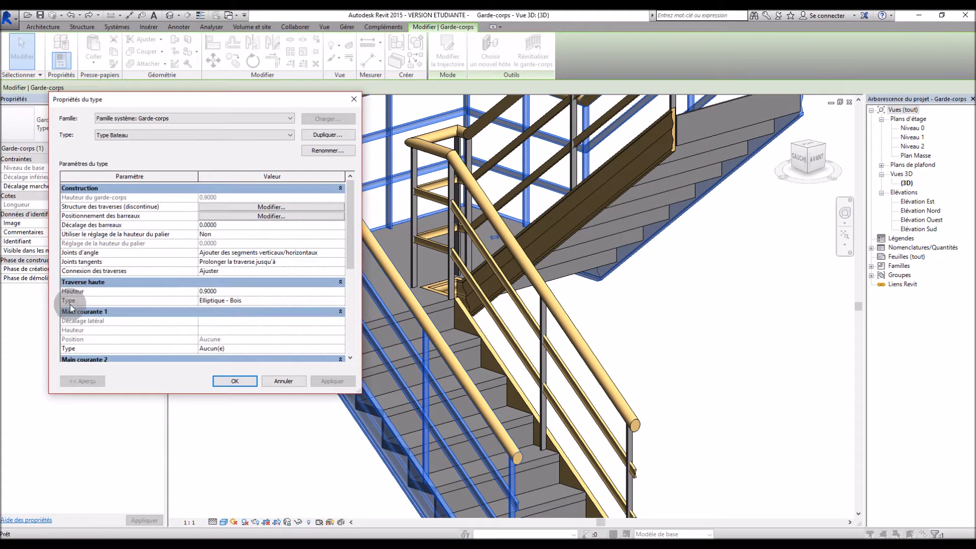
Step: Set the top rail type to Elliptique - 40x30 mm and apply it to the railing type
left_click(339, 300)
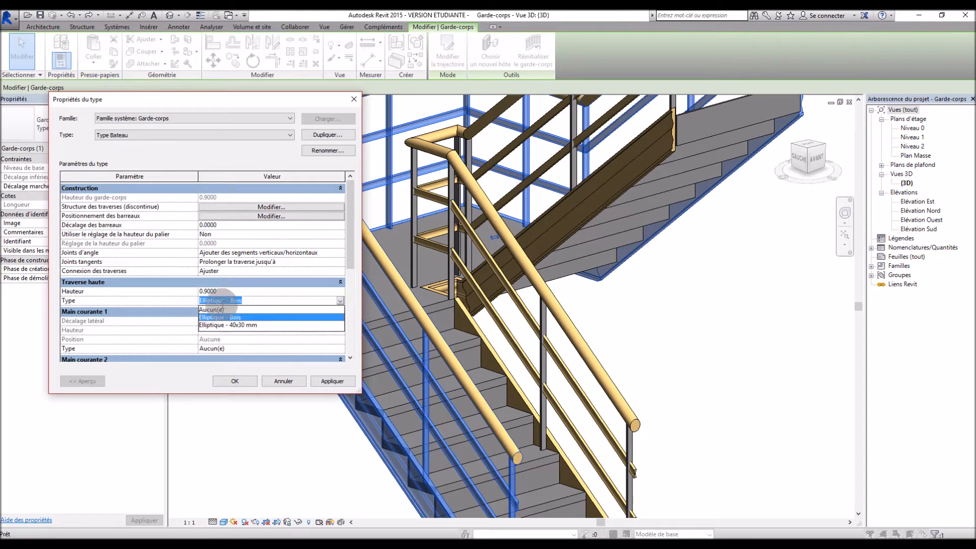
left_click(245, 326)
left_click(332, 381)
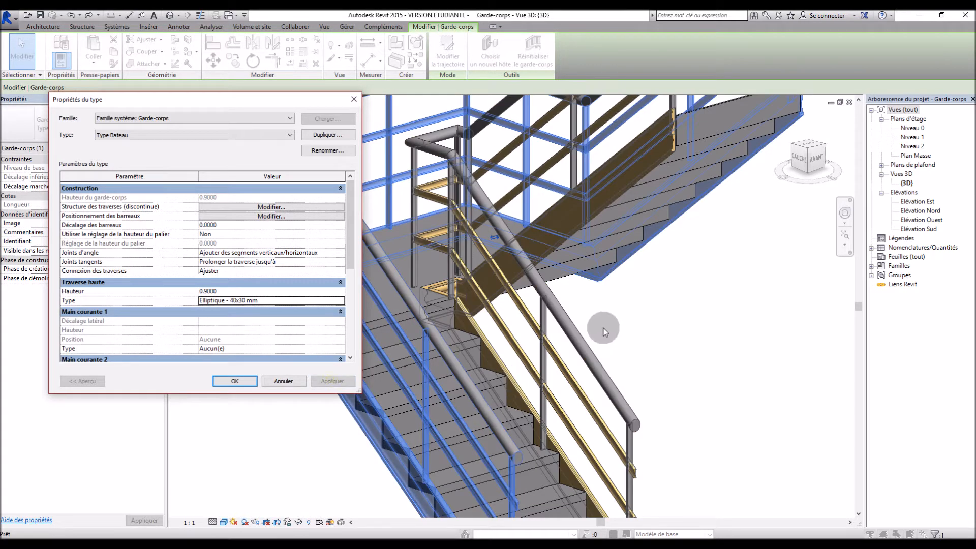
Step: Return the top rail type to Elliptique - Bois and apply the change
left_click(339, 300)
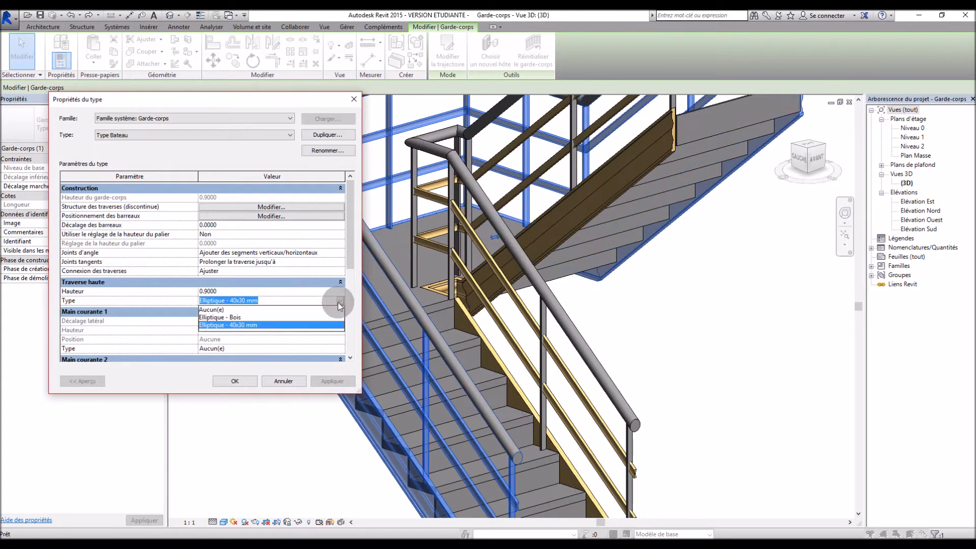
left_click(224, 317)
left_click(332, 382)
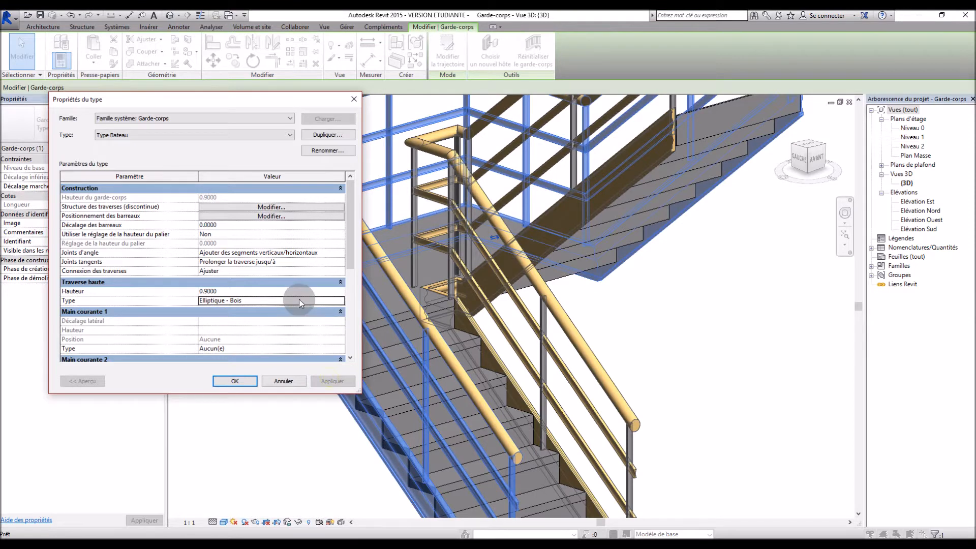
Step: Look through the handrail types available for Main courante 1 in the railing's type properties
scroll(299, 299, "down", 2)
left_click(340, 300)
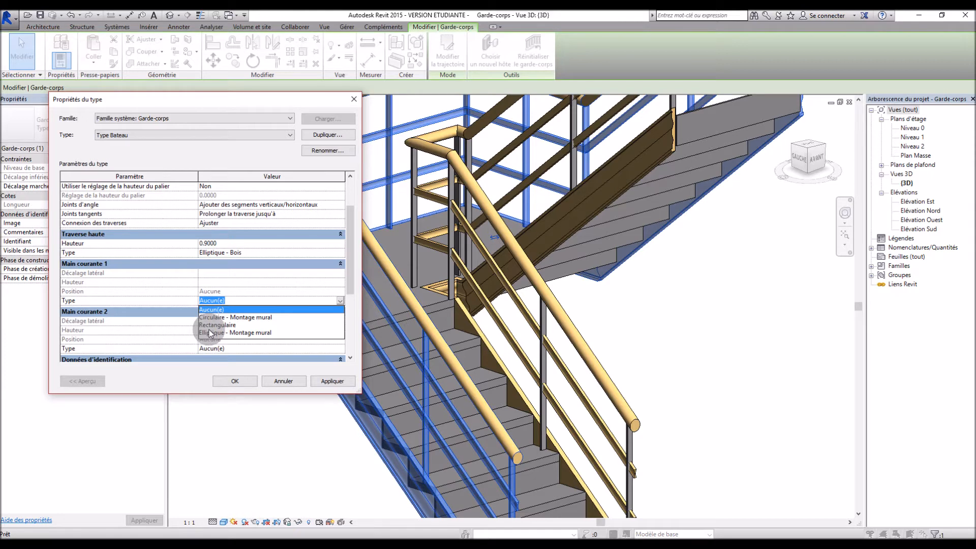
left_click(216, 300)
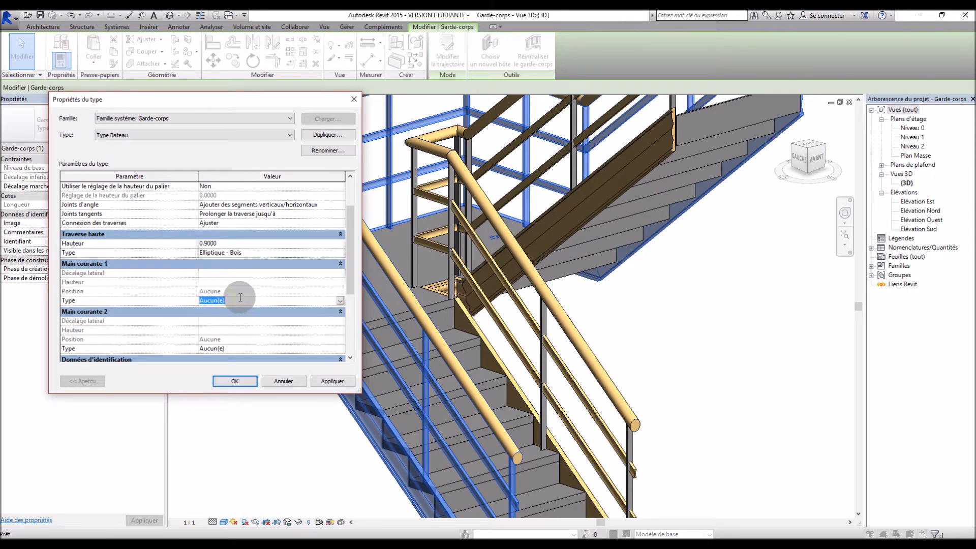
Step: Set the top rail type to Aucun(e), apply it despite the baluster warnings, and confirm the railing type's properties
left_click(339, 256)
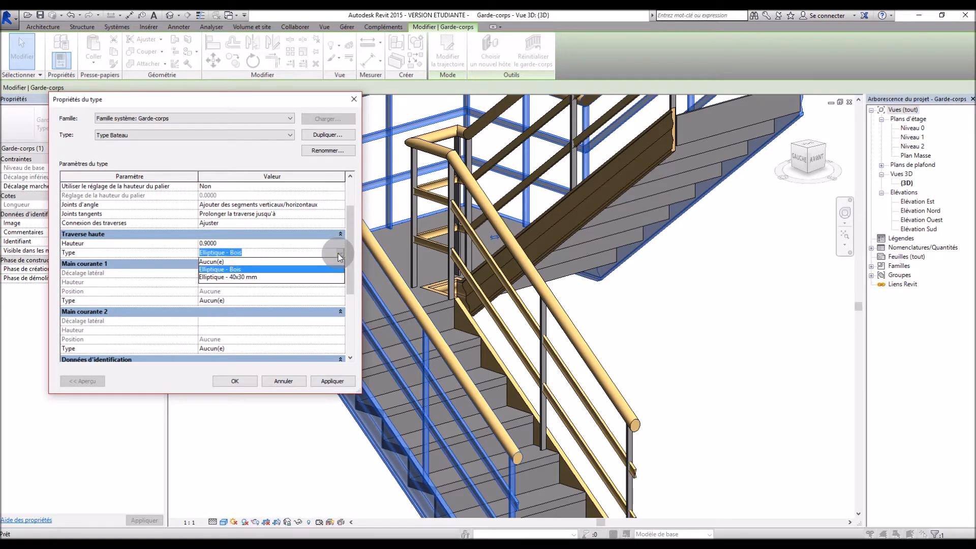
left_click(233, 263)
left_click(320, 382)
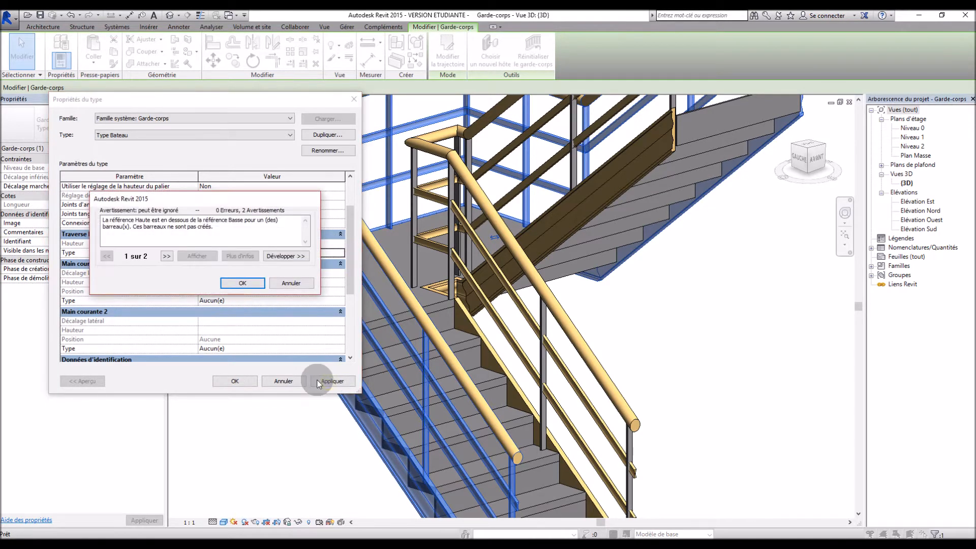
left_click_drag(112, 219, 229, 224)
left_click(251, 284)
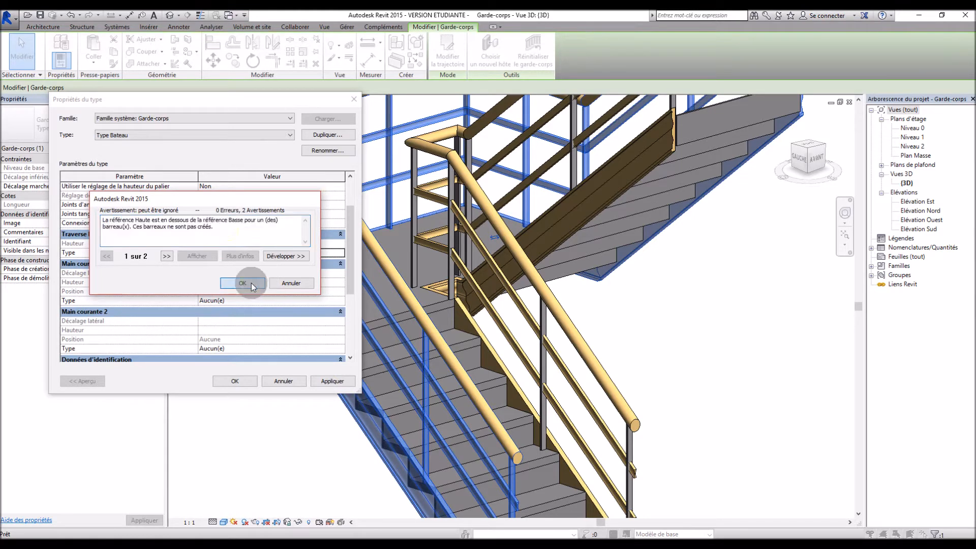
left_click(553, 285)
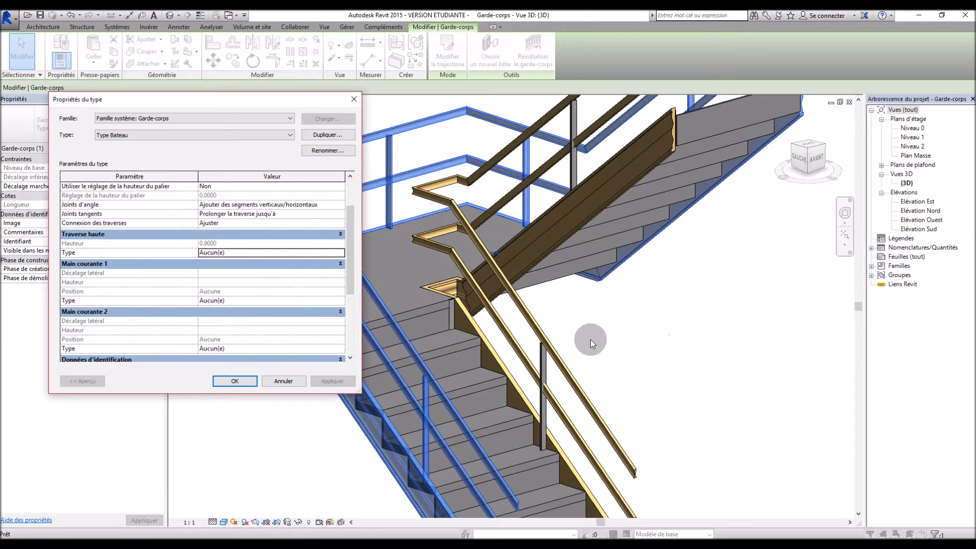
left_click(235, 381)
Step: Examine the whole stair and the remaining rails and balusters of its railing from different angles
scroll(349, 330, "down", 4)
left_click(579, 335)
middle_click_drag(578, 335, 273, 261, "shift")
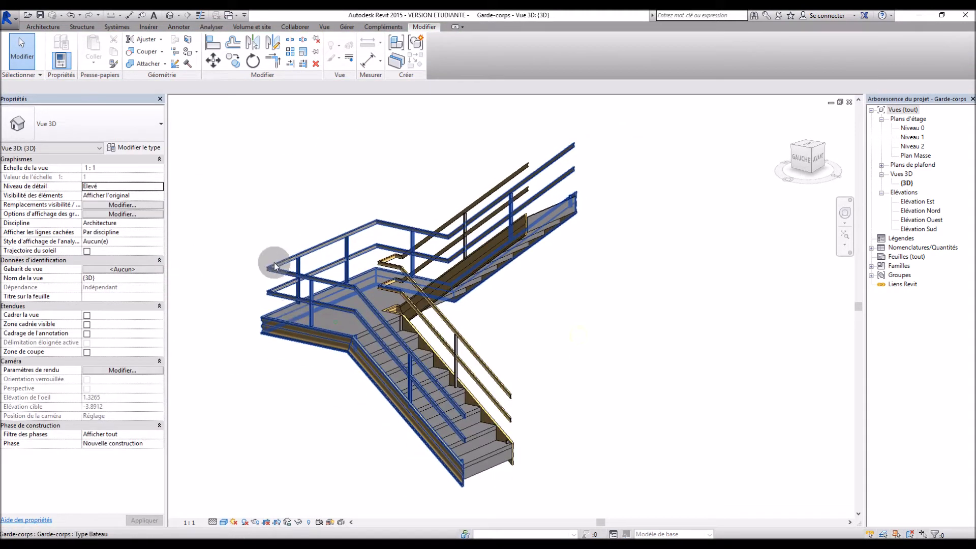
middle_click_drag(590, 325, 563, 336, "shift")
scroll(378, 382, "up", 2)
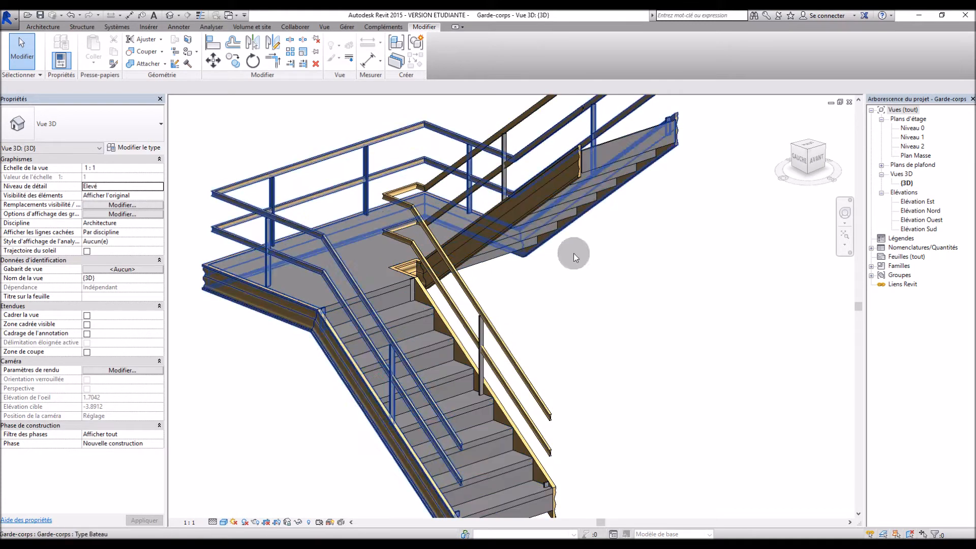
Step: Undo the removal of the Type Bateau railing's elliptical wooden top rail
left_click(375, 320)
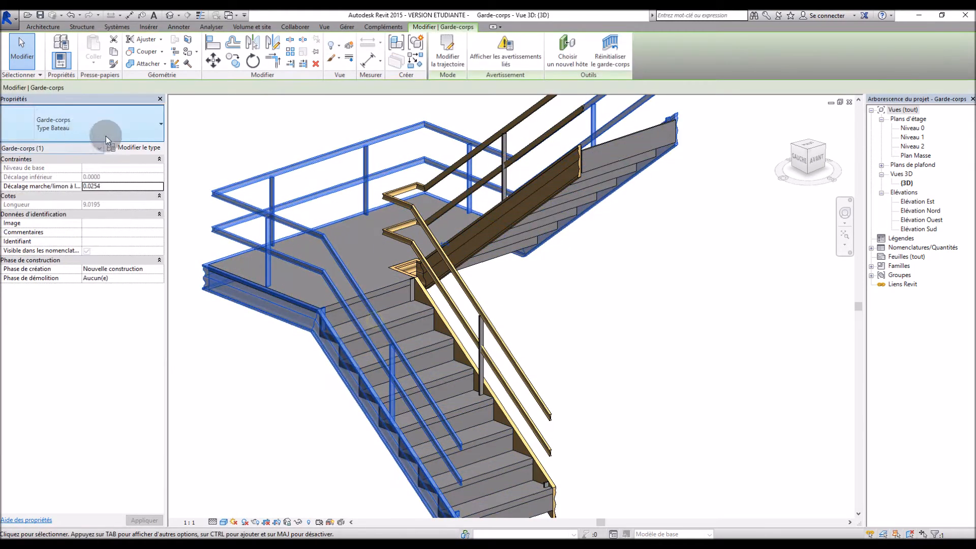
left_click(133, 148)
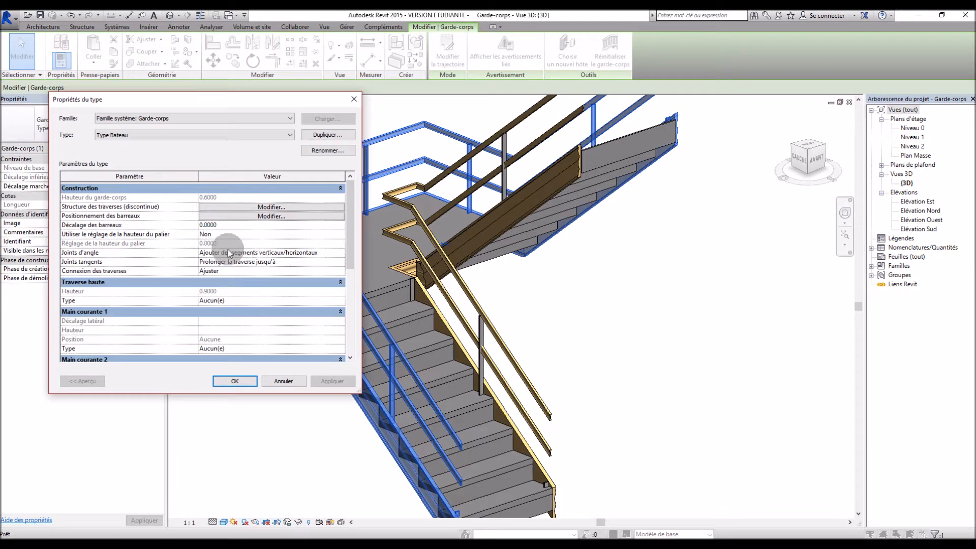
left_click(291, 373)
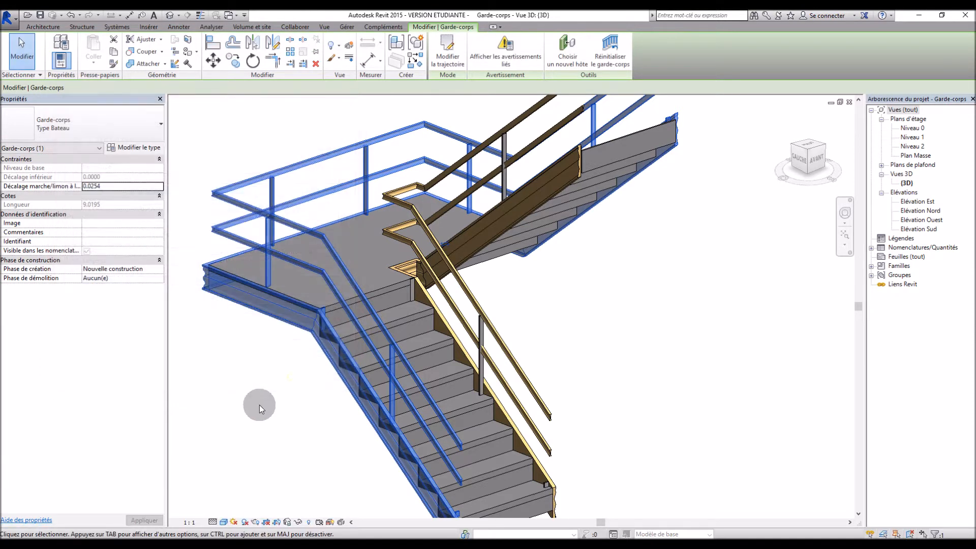
left_click(264, 394)
scroll(264, 395, "down", 3)
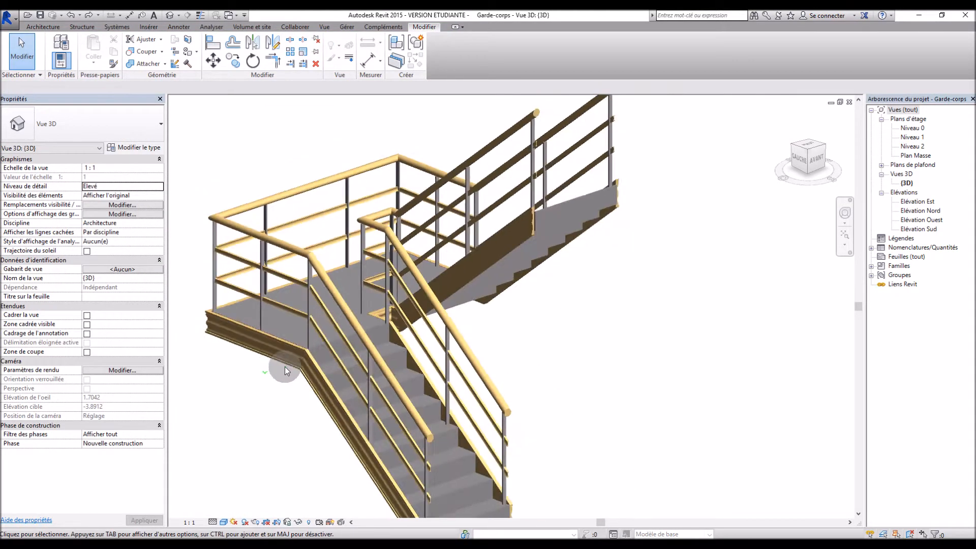
Step: Insert a fourth rail in the Type Bateau railing's rail structure, named Traverse haute, at a height of 0.9
left_click(239, 338)
left_click(135, 147)
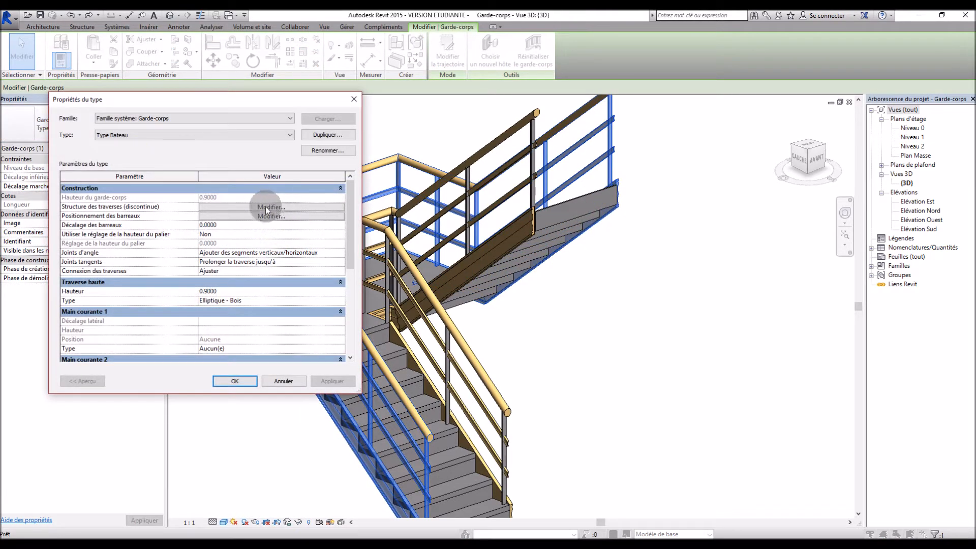
left_click(263, 208)
left_click(89, 274)
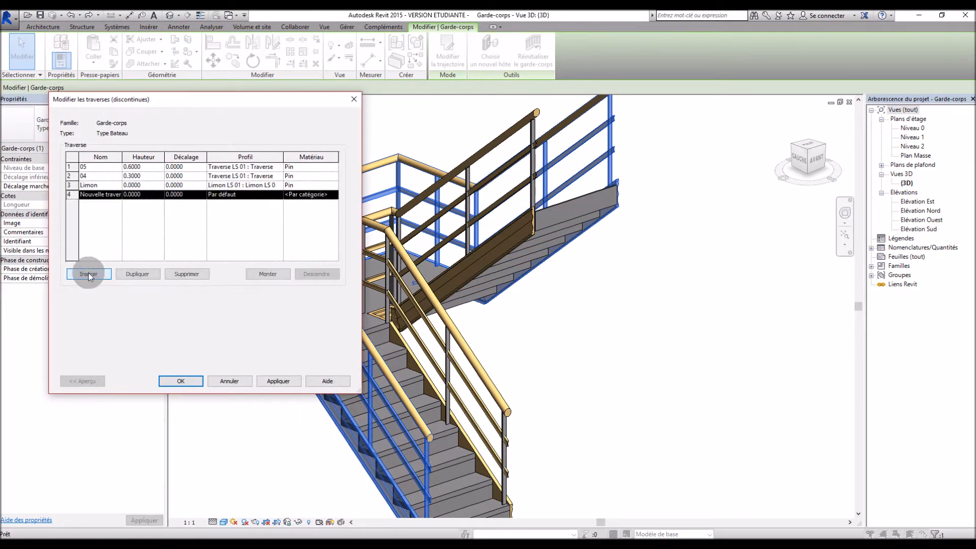
left_click(112, 195)
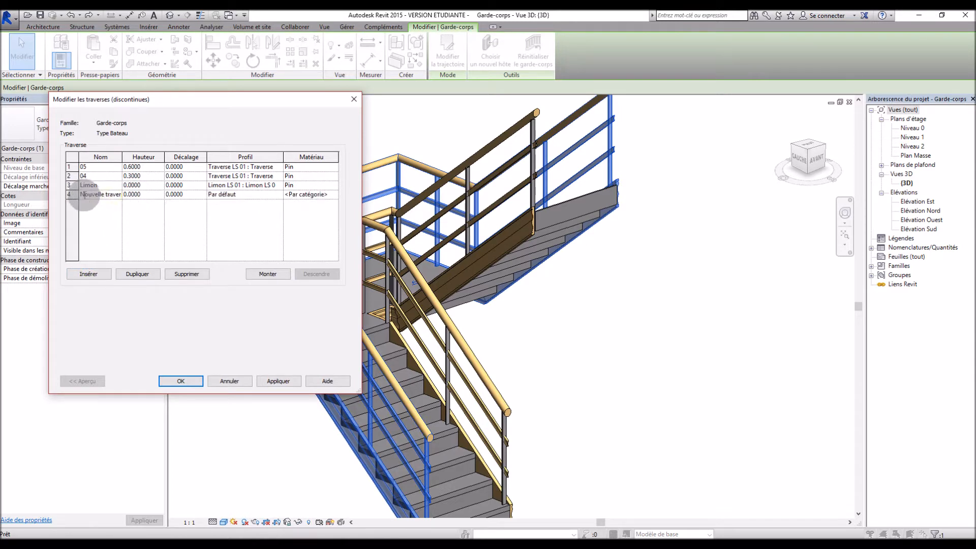
left_click_drag(83, 194, 211, 188)
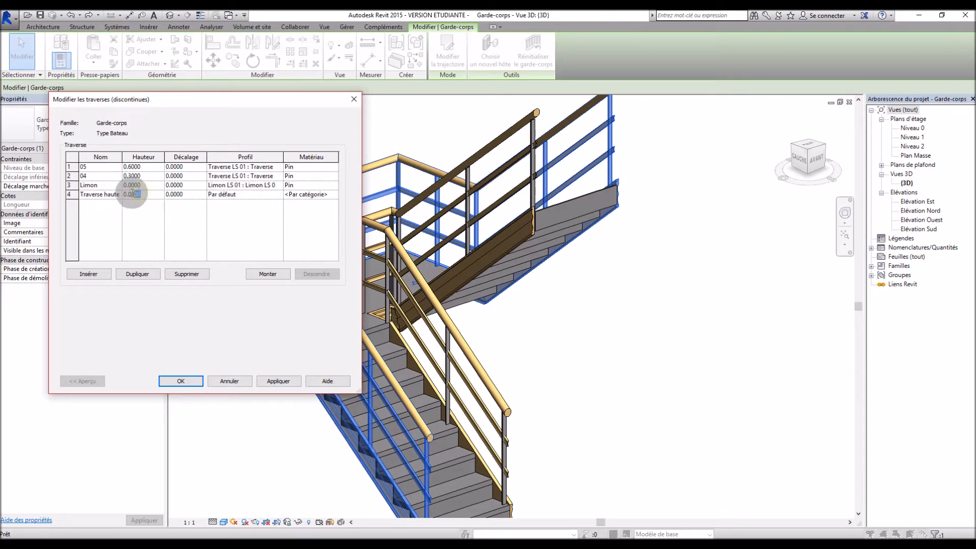
type("9")
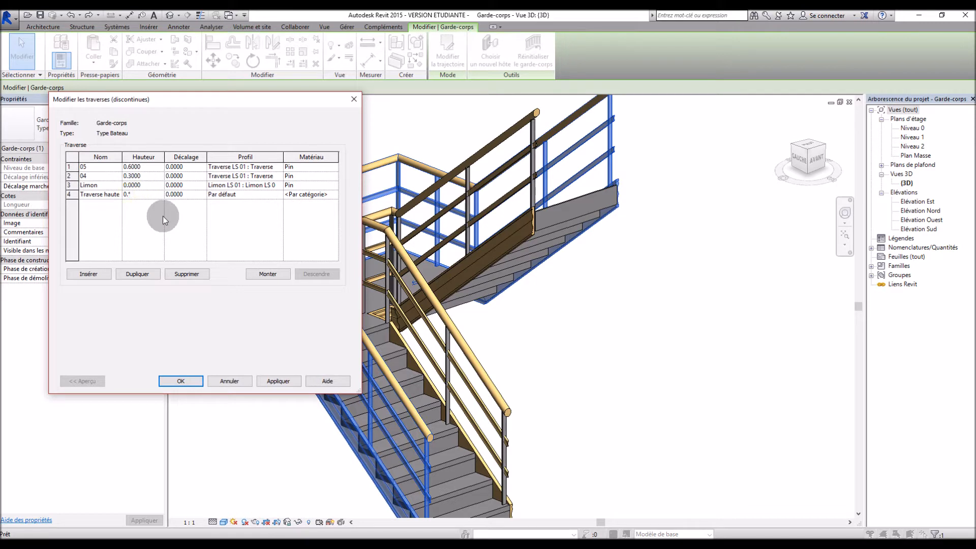
Step: Assign the Traverse haute LS 01 profile and the Pin material to the Traverse haute rail, and confirm the rail structure and type properties
left_click(274, 195)
left_click(277, 194)
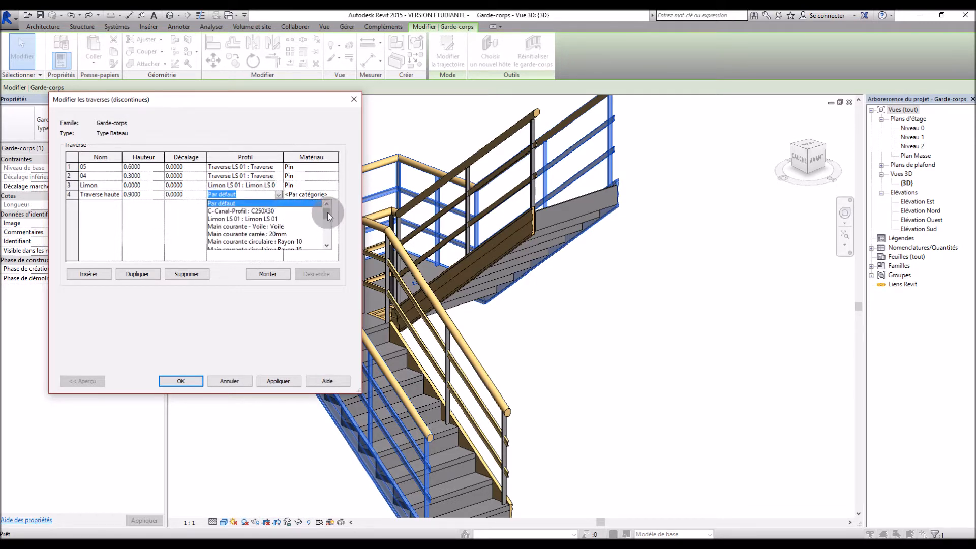
left_click_drag(327, 212, 310, 245)
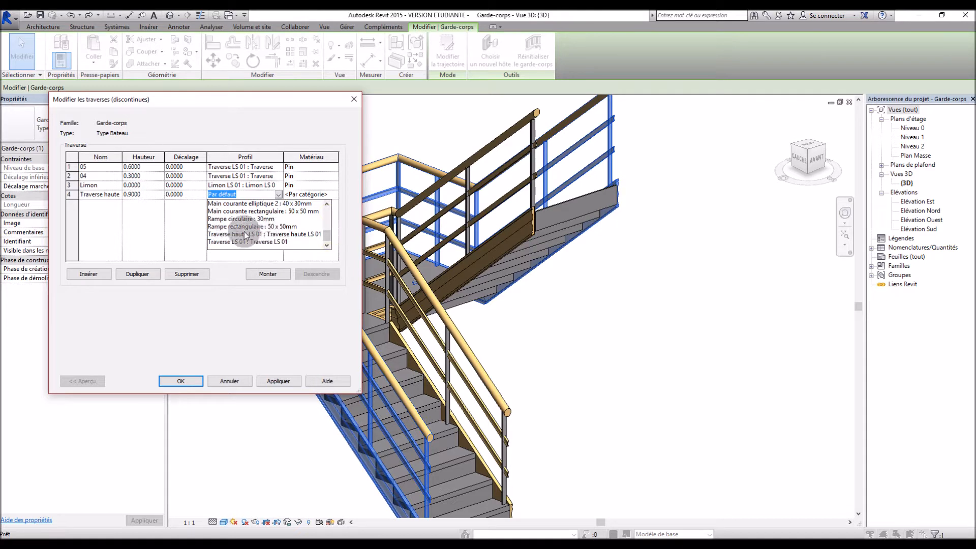
left_click(264, 233)
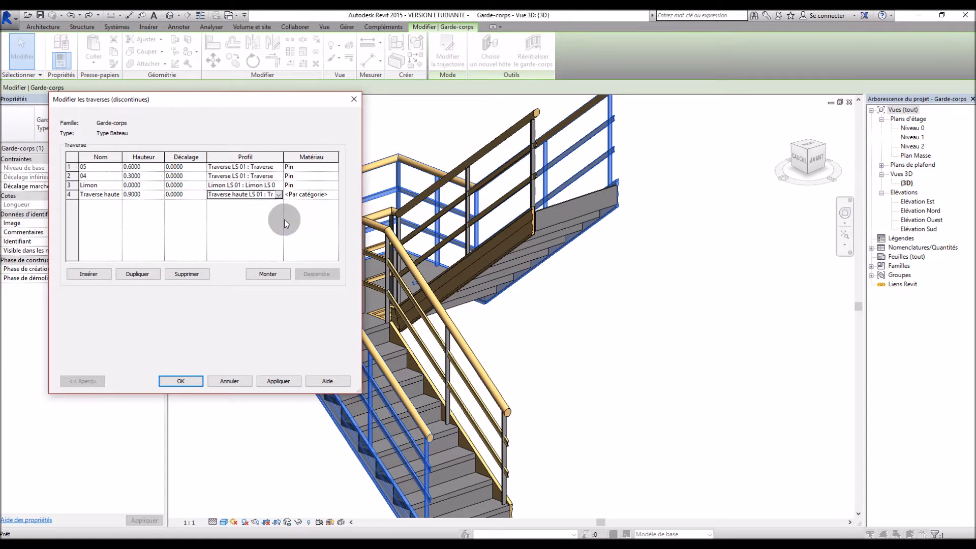
left_click(334, 196)
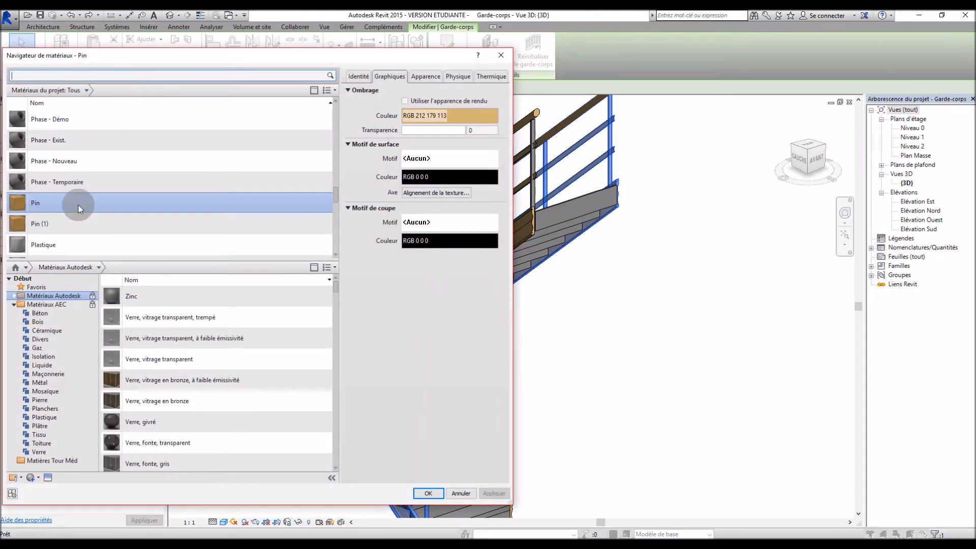
double_click(78, 206)
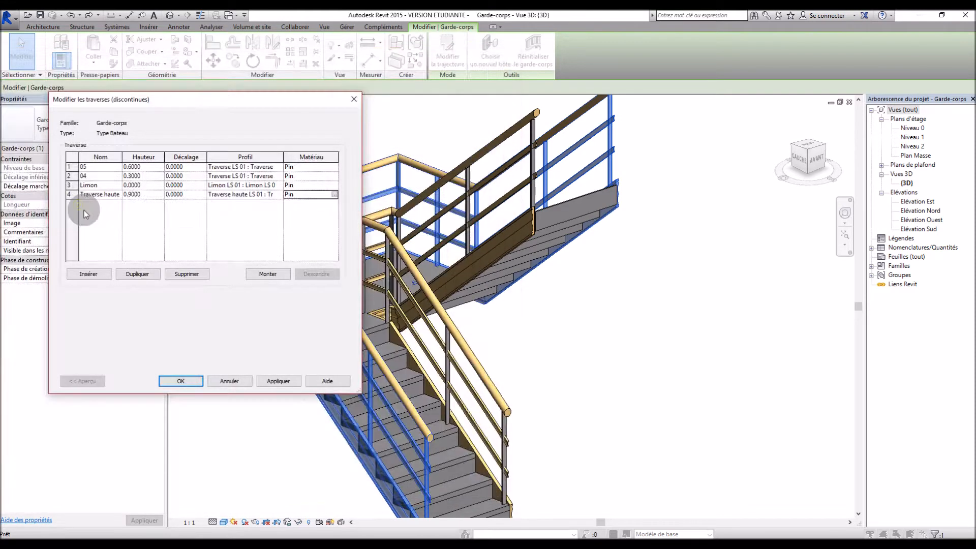
left_click(278, 381)
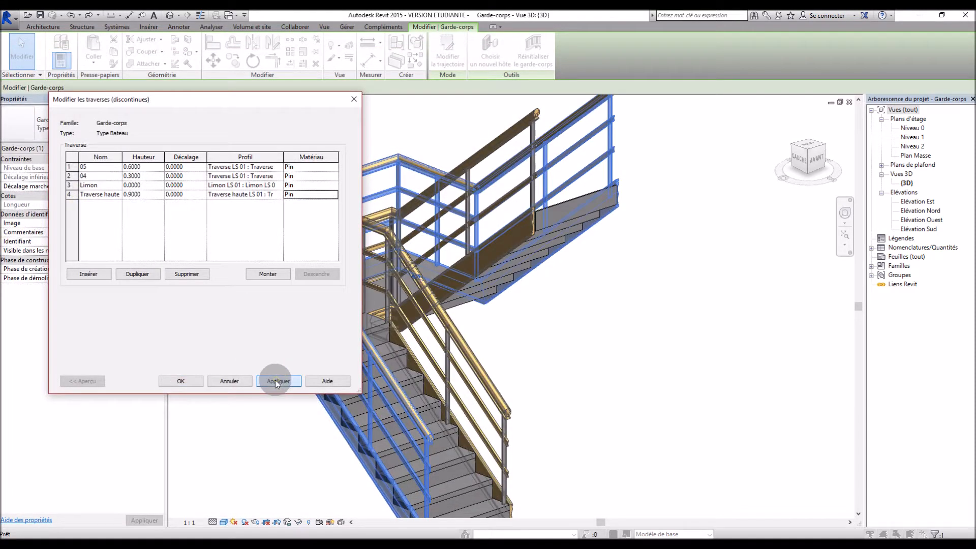
left_click(193, 381)
left_click(219, 383)
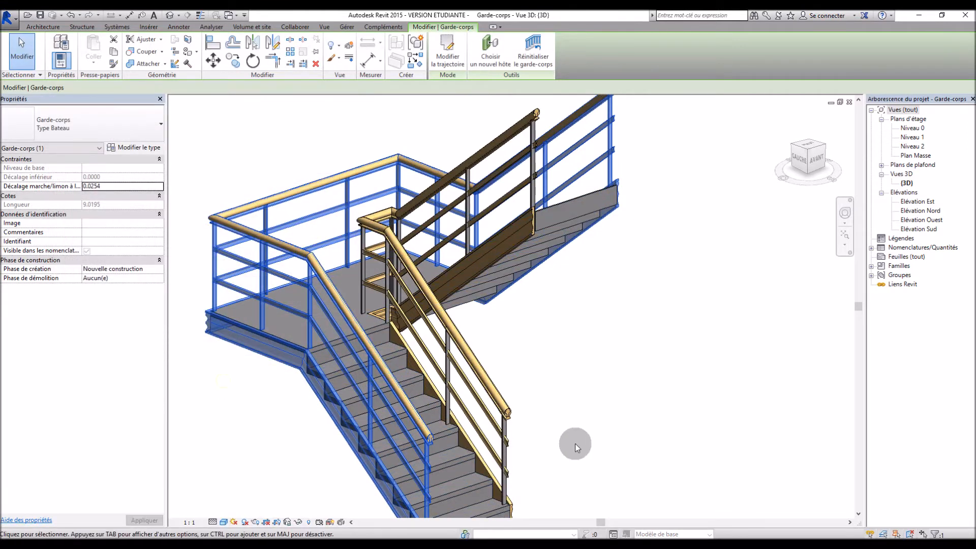
Step: Set the railing's built-in top rail type to Aucun(e), apply it despite the baluster warnings, and confirm the type properties
scroll(575, 443, "up", 5)
scroll(416, 399, "up", 4)
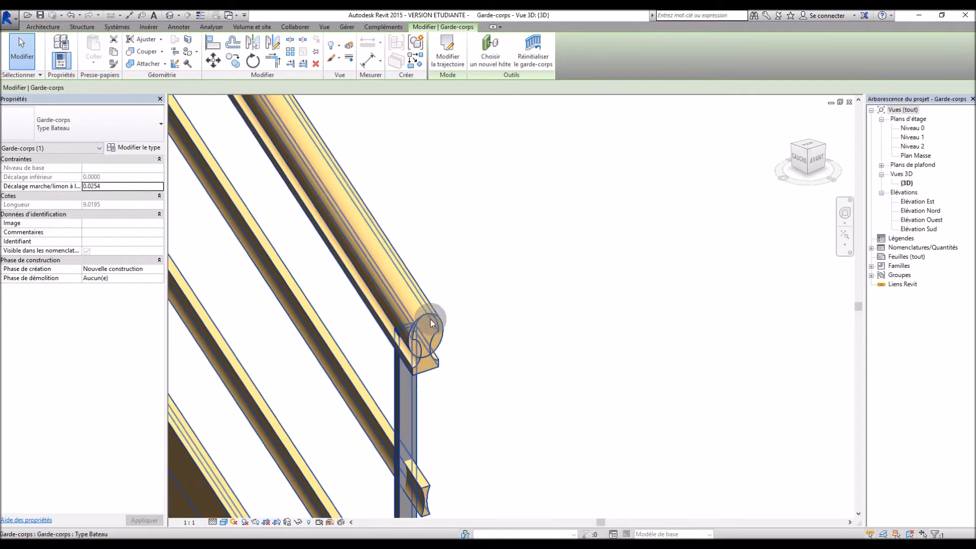
scroll(511, 340, "down", 6)
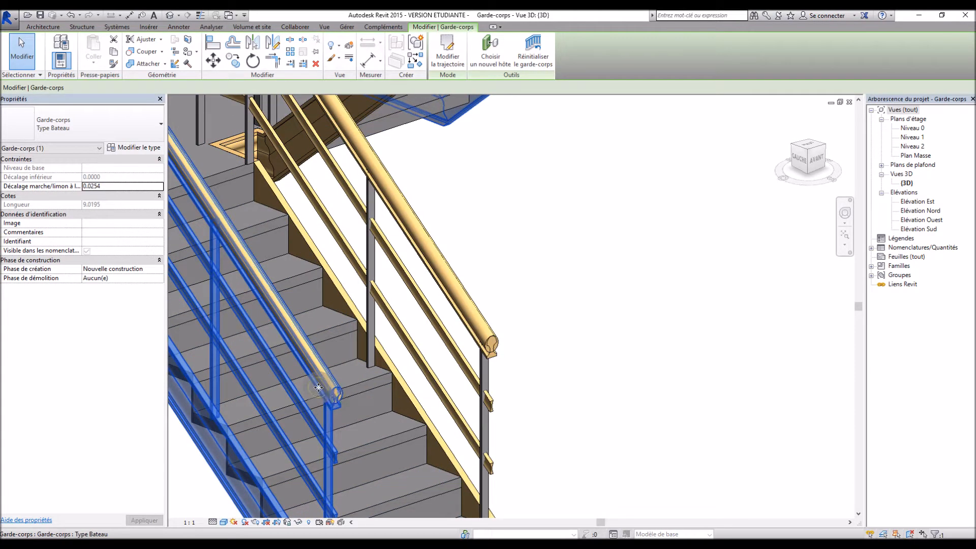
left_click(137, 147)
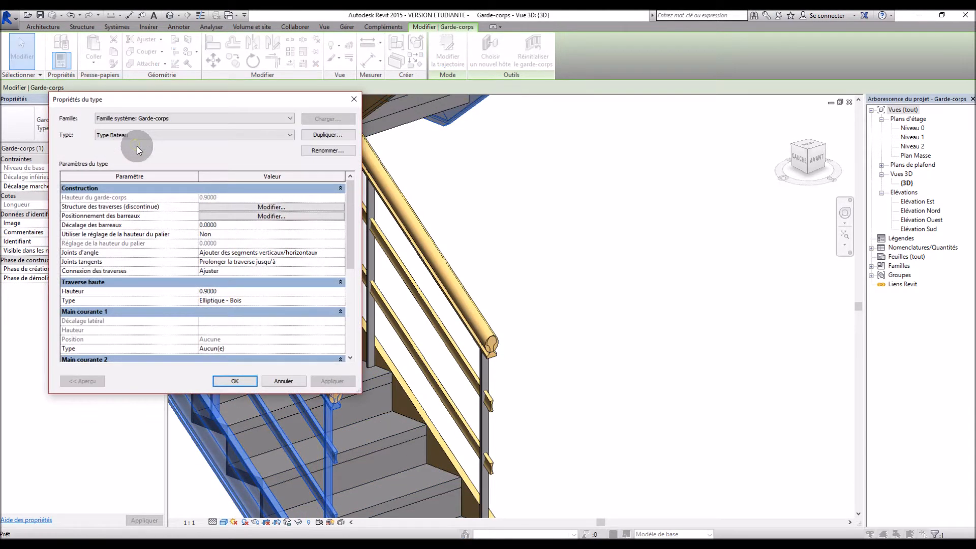
left_click(333, 301)
left_click(340, 300)
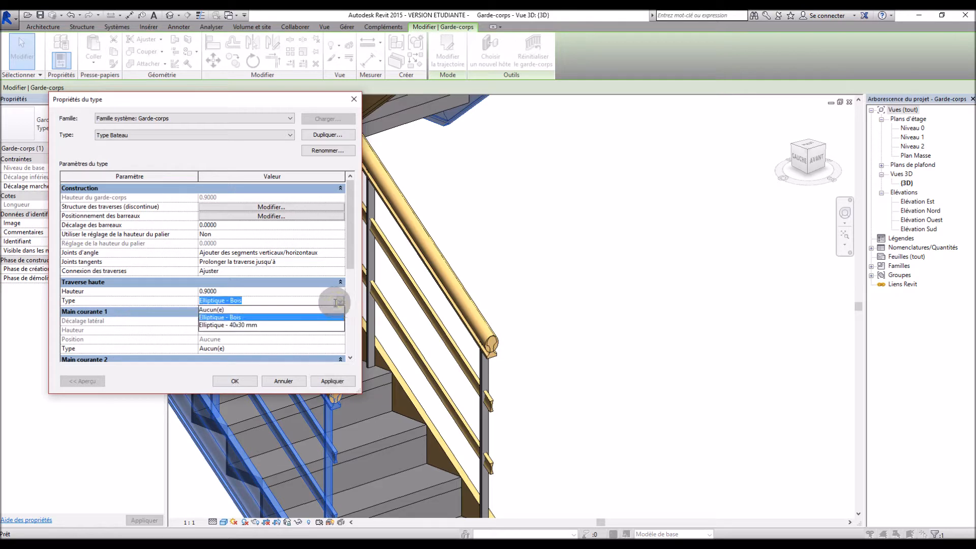
left_click(235, 325)
left_click(331, 381)
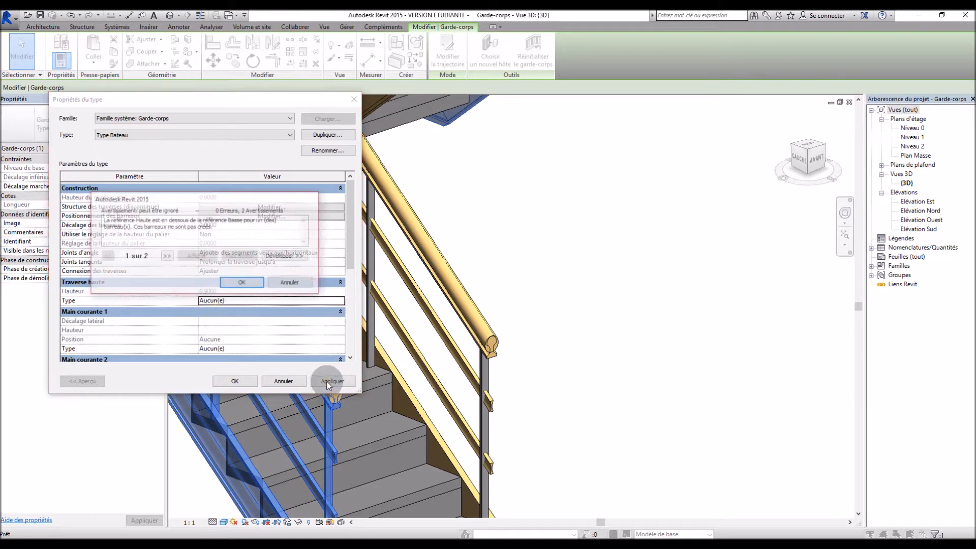
left_click(239, 284)
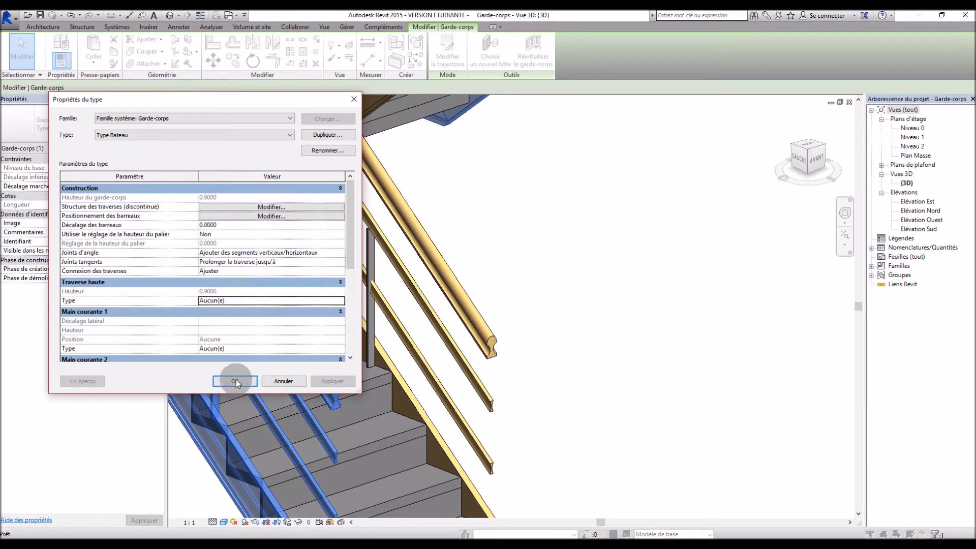
left_click(235, 381)
left_click(608, 285)
Step: In the Type Bateau railing's baluster placement, set the main pattern baluster's top reference to Traverse haute and apply it
scroll(623, 277, "down", 5)
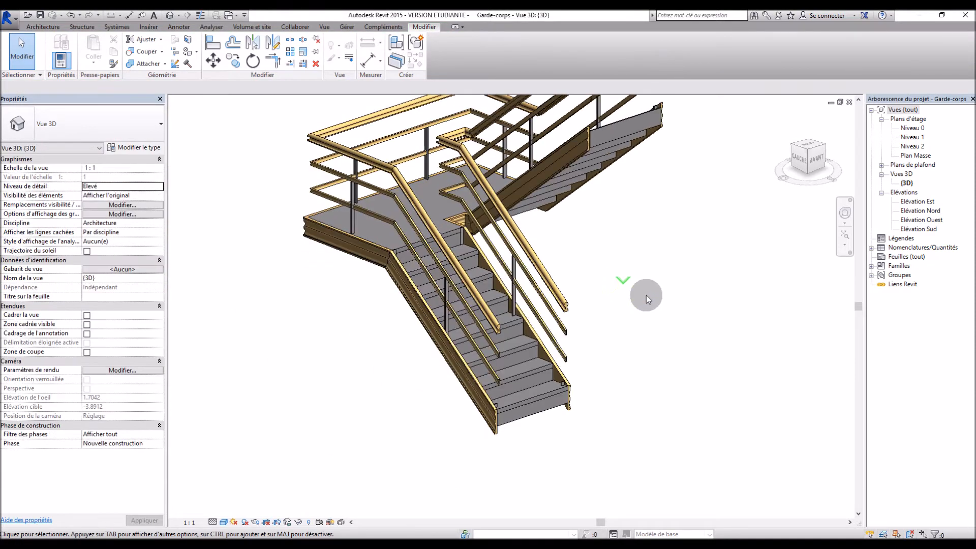
scroll(569, 307, "up", 8)
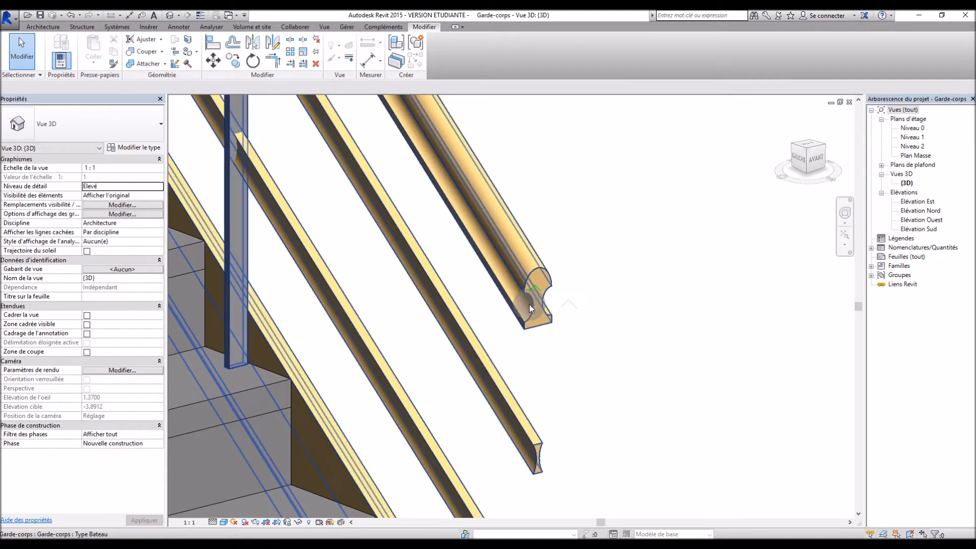
scroll(538, 297, "down", 6)
mouse_move(655, 299)
middle_mouse_down("shift")
mouse_move(590, 315)
mouse_move(642, 294)
mouse_move(626, 282)
mouse_move(638, 294)
middle_mouse_up("shift")
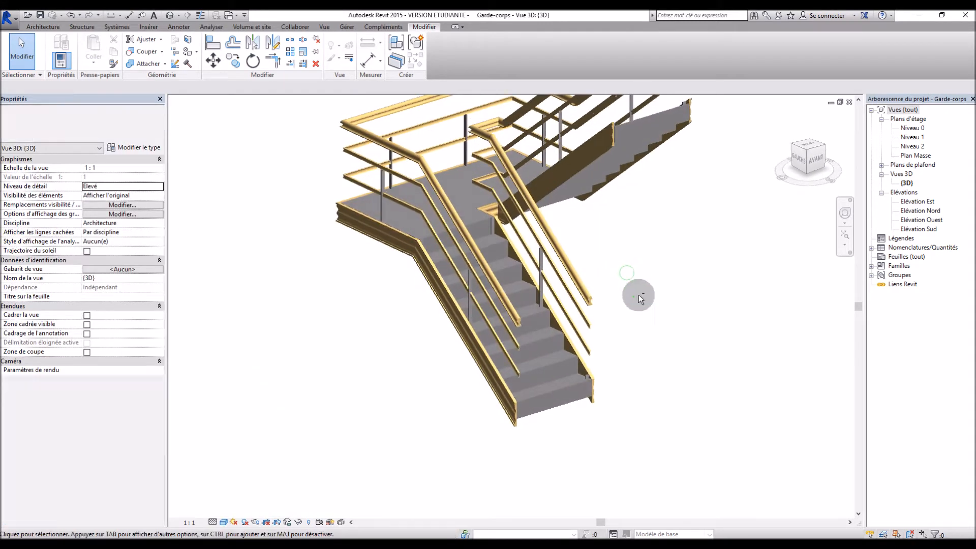
scroll(533, 358, "down", 3)
scroll(583, 242, "up", 4)
left_click(431, 369)
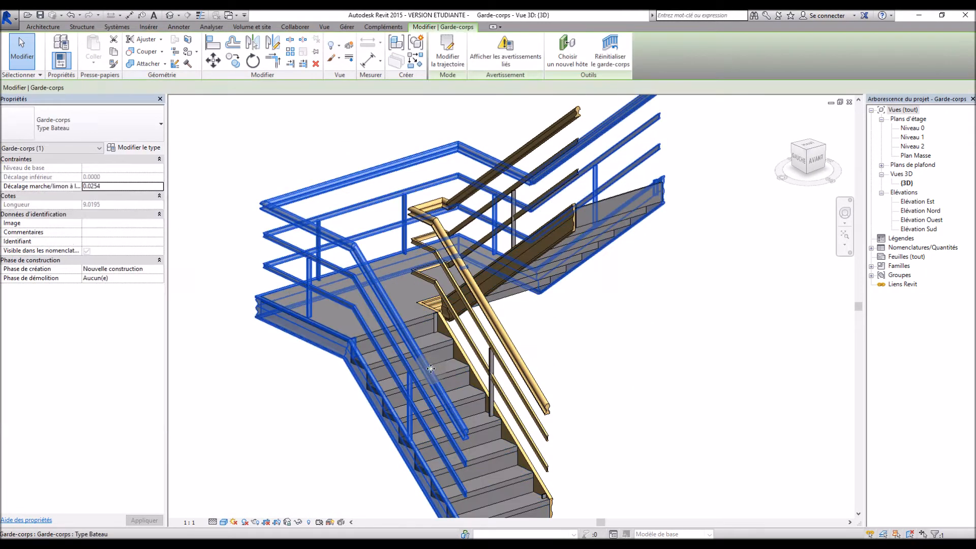
left_click(128, 147)
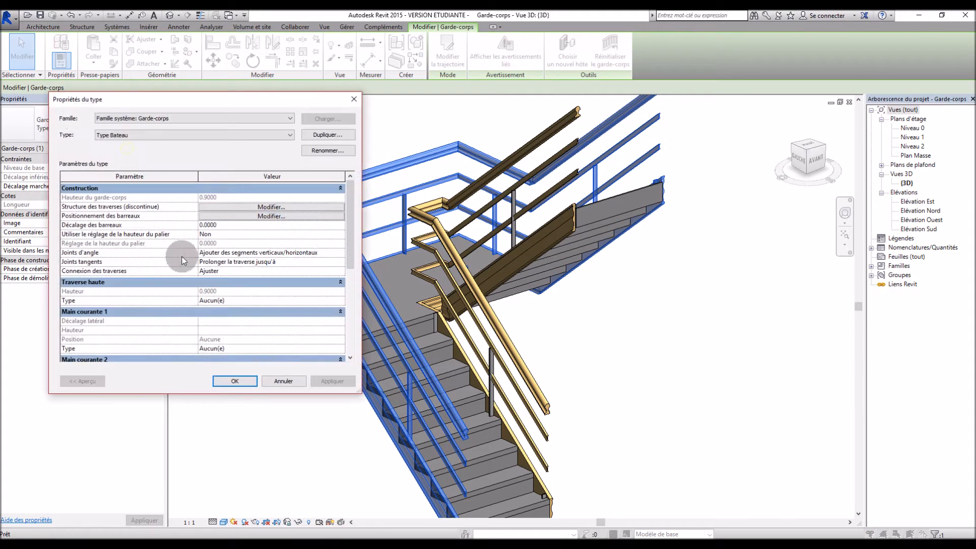
left_click(221, 216)
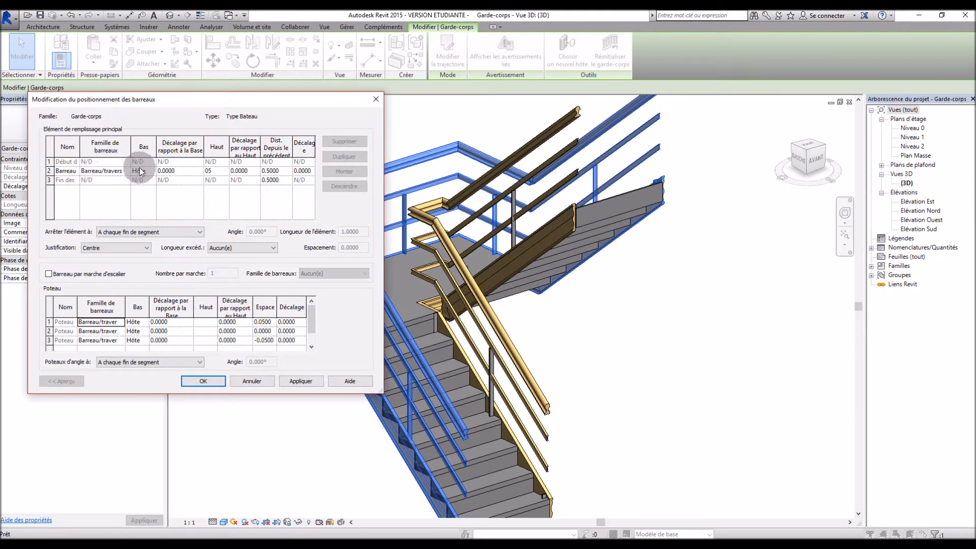
left_click(223, 173)
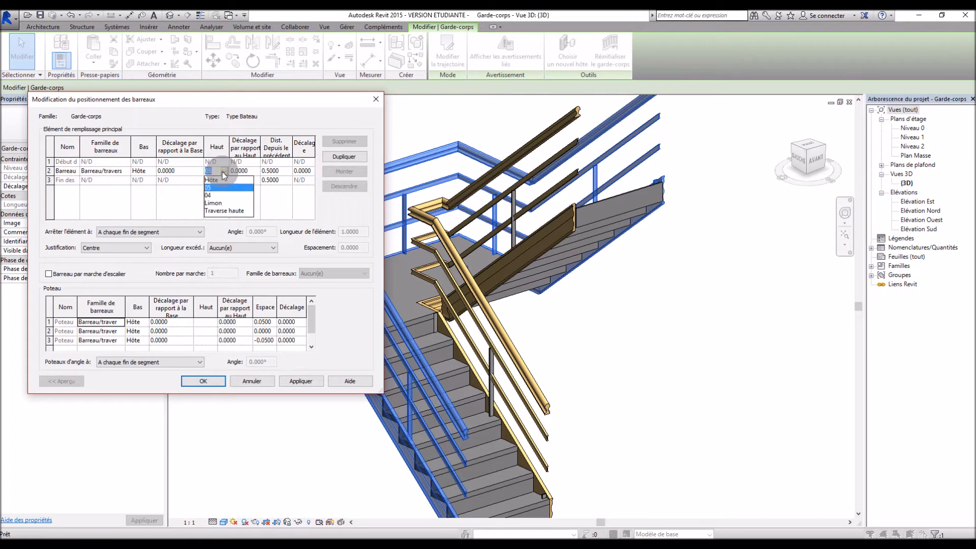
left_click(228, 211)
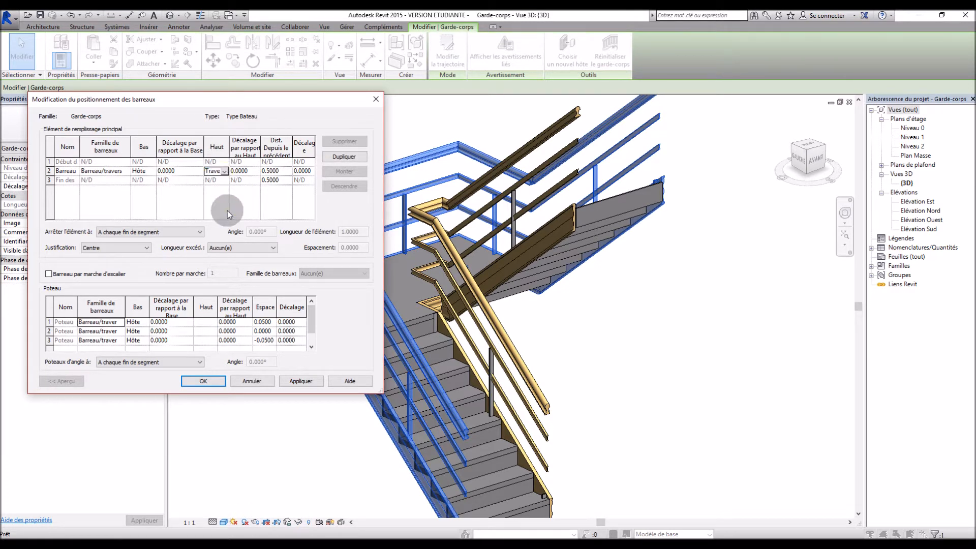
left_click(304, 381)
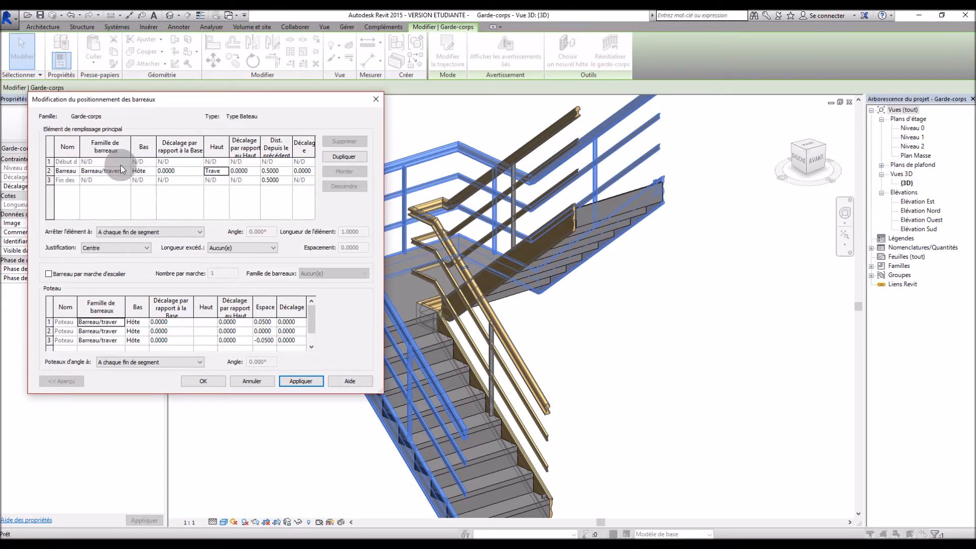
Step: Enable balusters per stair tread and set the top reference of all three posts to Traverse haute, applying the changes
left_click(49, 274)
left_click(301, 382)
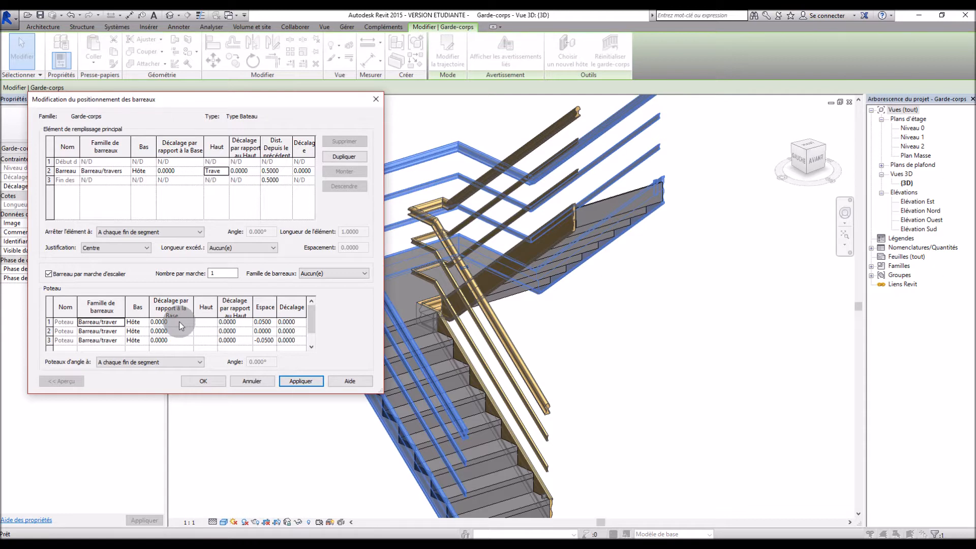
left_click(211, 323)
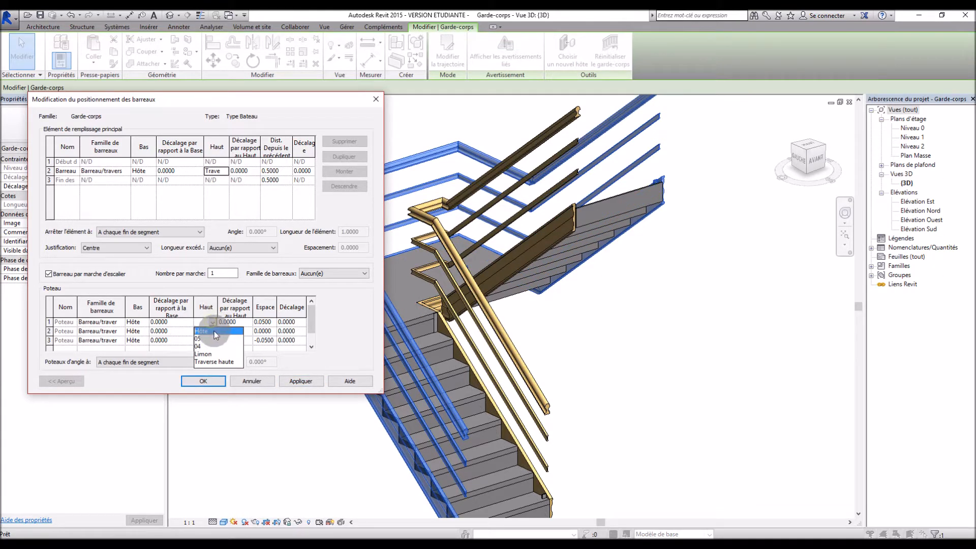
left_click(214, 361)
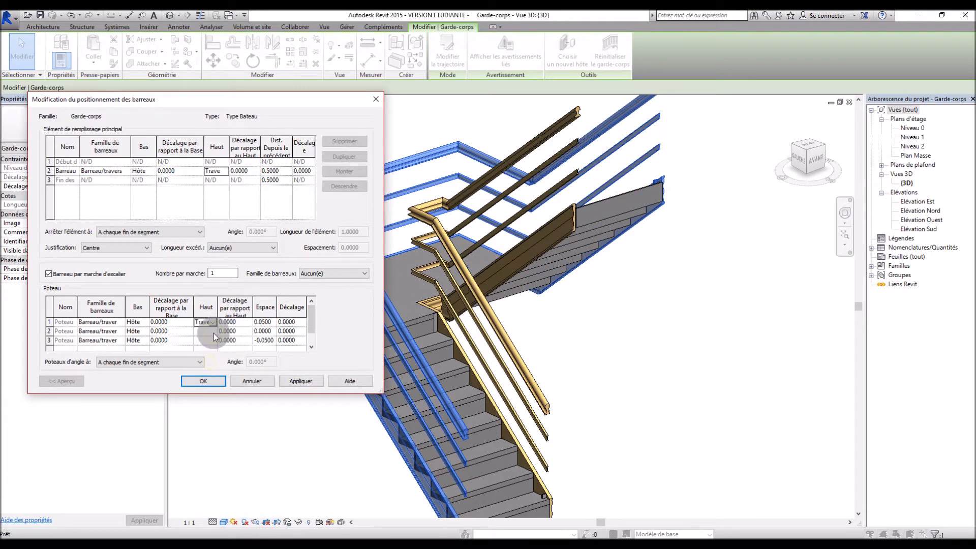
left_click(213, 332)
left_click(209, 370)
left_click(212, 341)
left_click(210, 380)
left_click(301, 381)
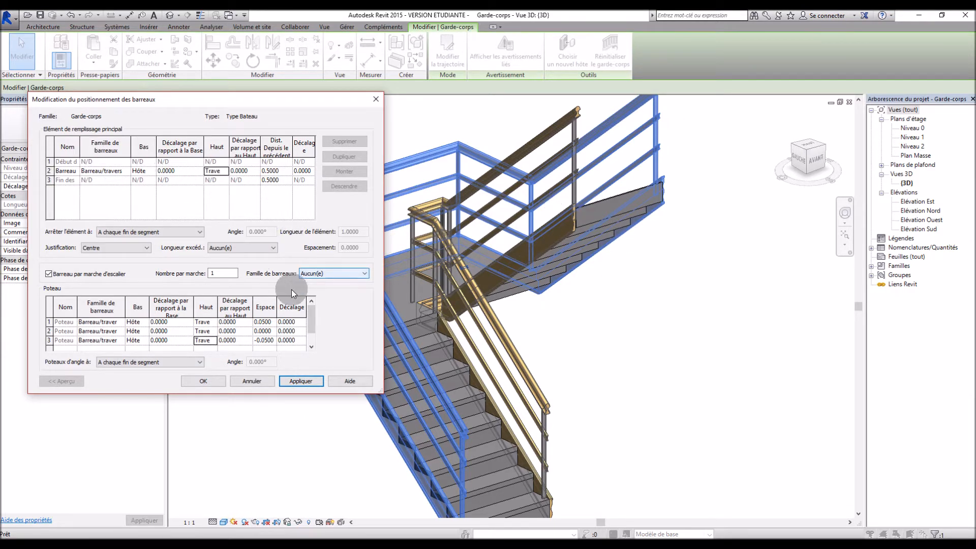
Step: Try Hôte as the main pattern baluster's top reference and apply it, restoring Traverse haute
left_click(226, 171)
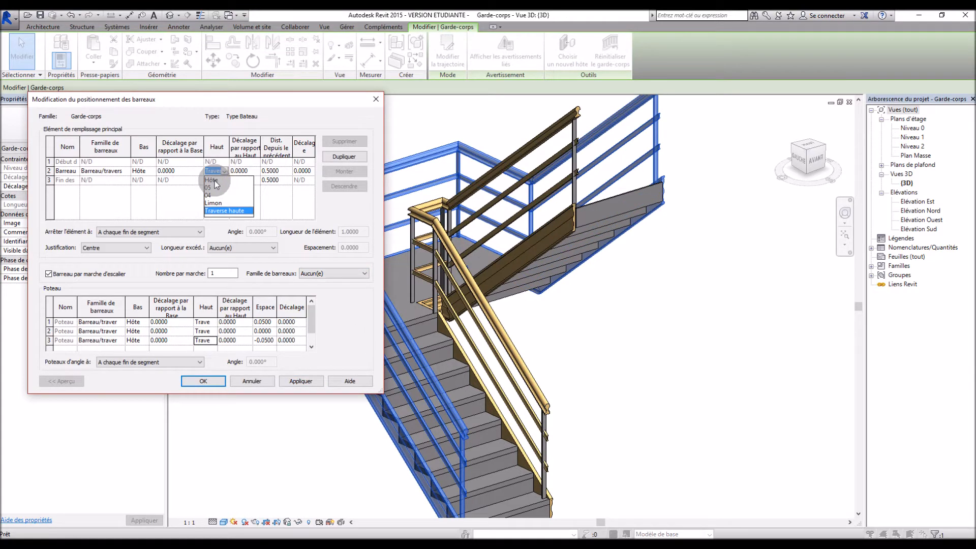
left_click(301, 382)
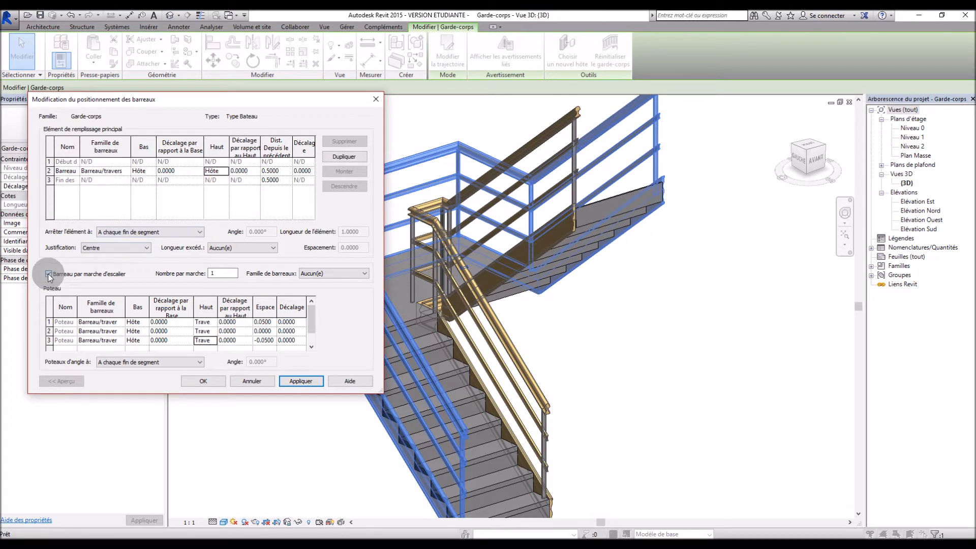
left_click(348, 274)
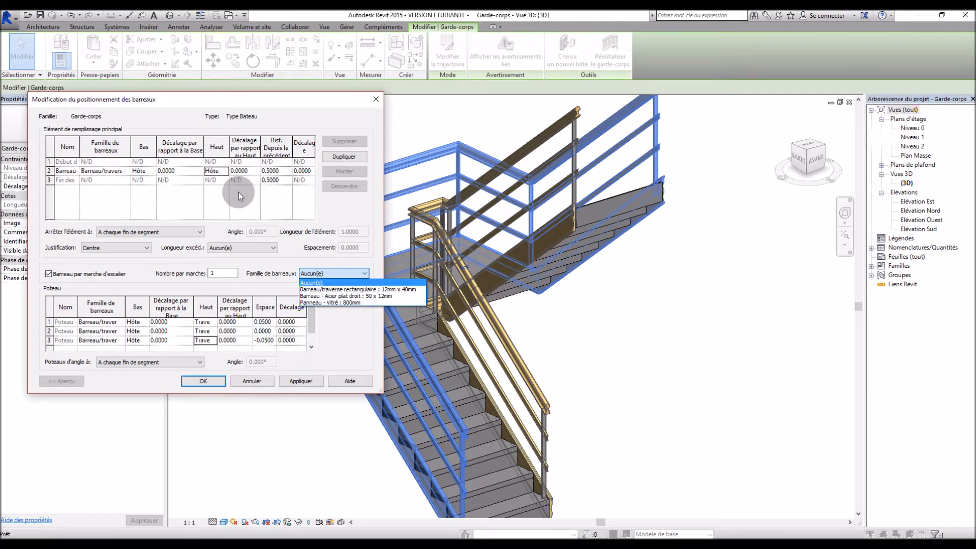
left_click(228, 176)
left_click(228, 176)
left_click(217, 207)
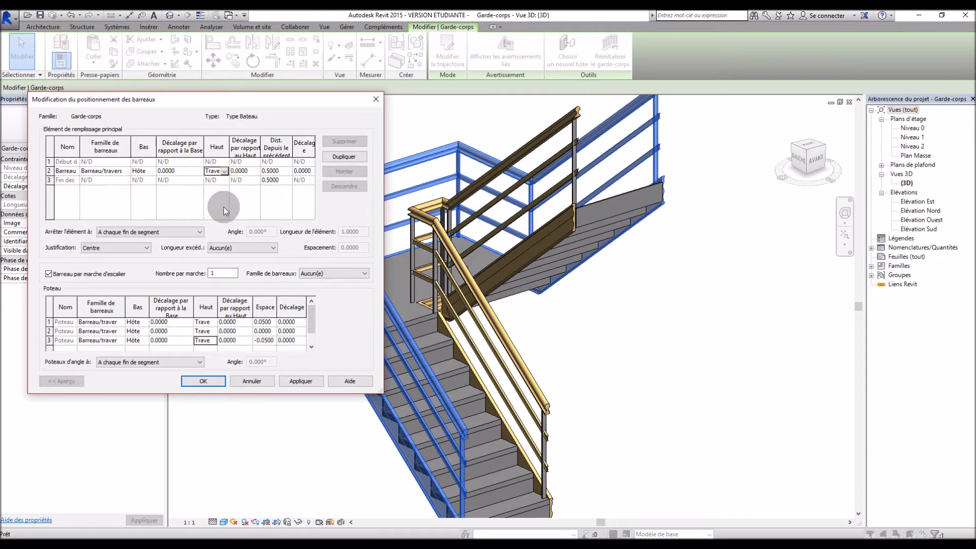
Step: Set the per-tread baluster family to Barreau - Acier plat droit : 50 x 12mm, apply it and confirm the placement and type properties
left_click(325, 274)
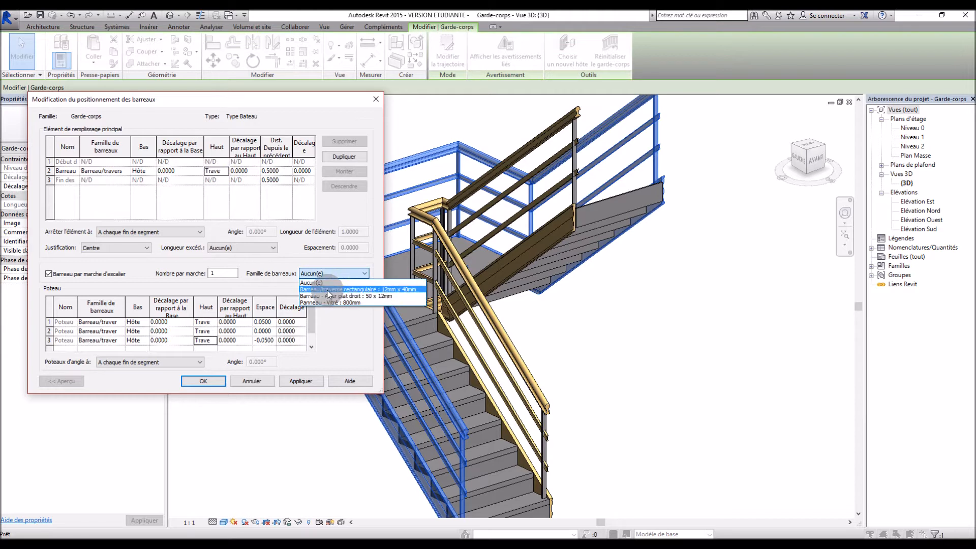
left_click(330, 296)
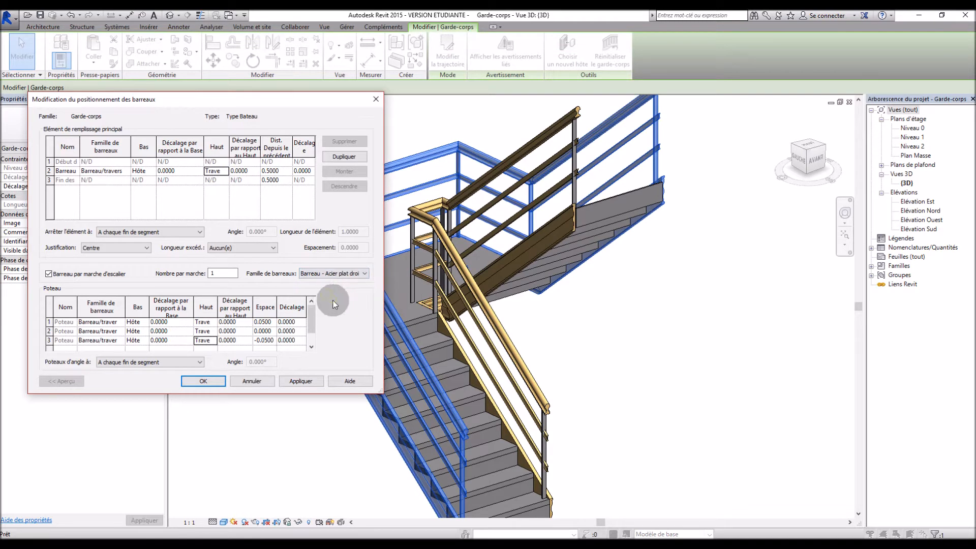
left_click(301, 381)
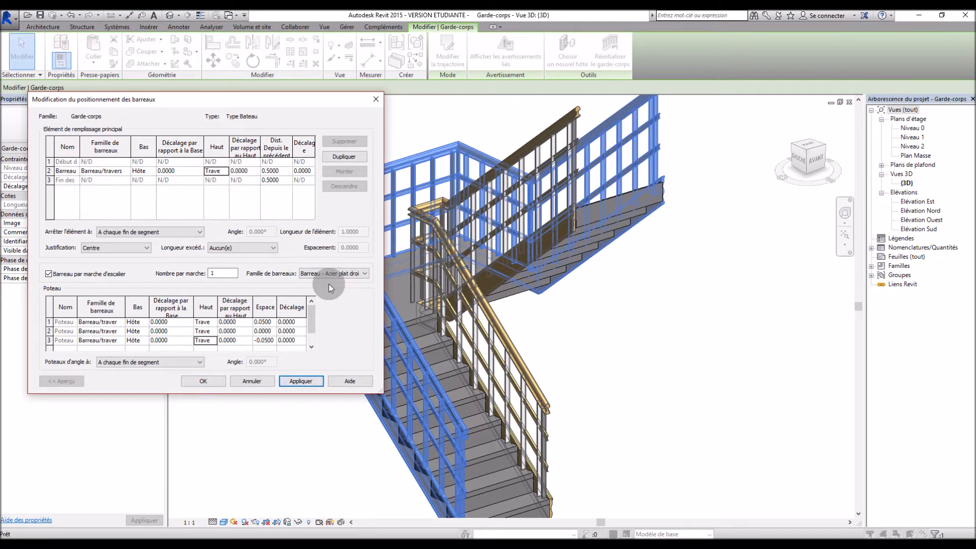
left_click(203, 382)
left_click(235, 379)
left_click(241, 420)
Step: Examine the balusters along the stair and how they meet the top rail at the lower rail ends
middle_click_drag(241, 419, 370, 468, "shift")
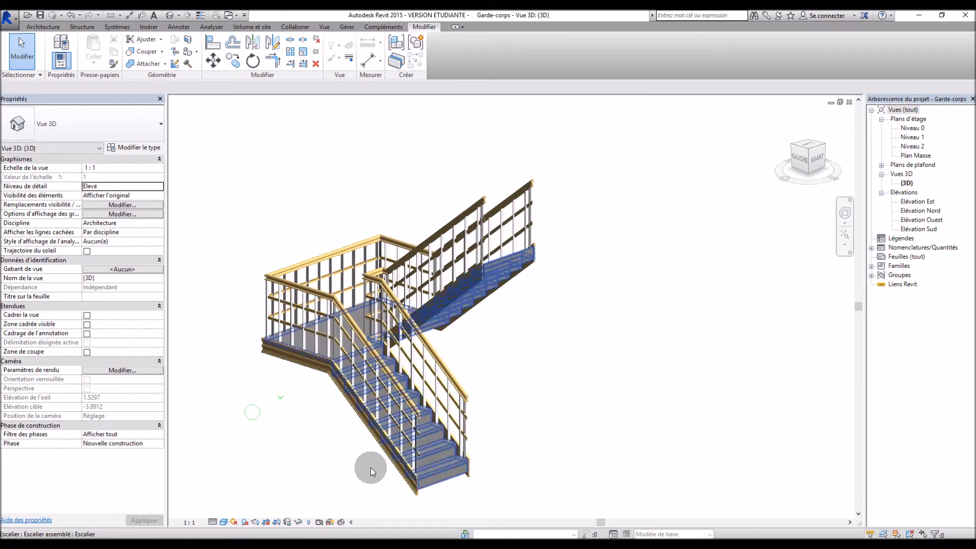
scroll(388, 463, "up", 5)
middle_click_drag(283, 462, 419, 464, "shift")
scroll(331, 460, "down", 3)
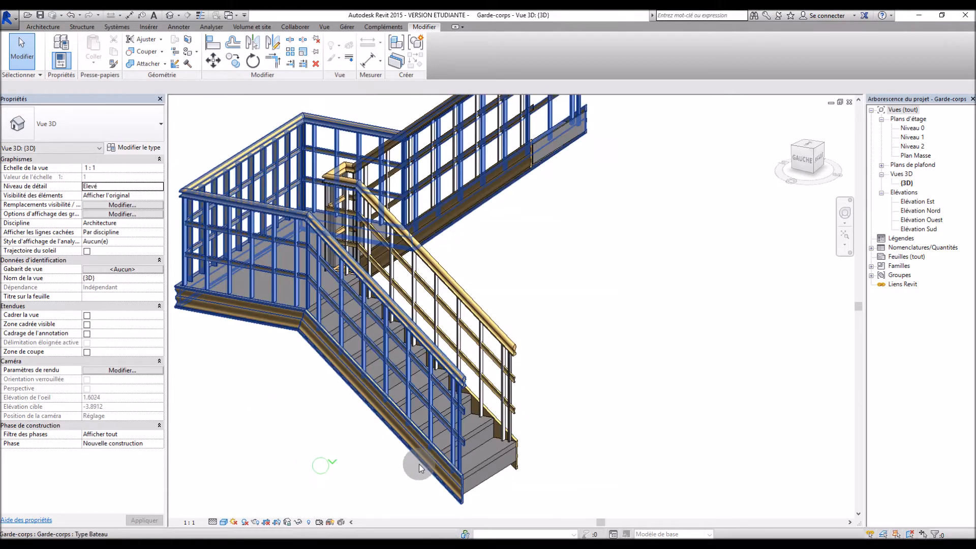
scroll(421, 426, "down", 3)
scroll(526, 362, "up", 3)
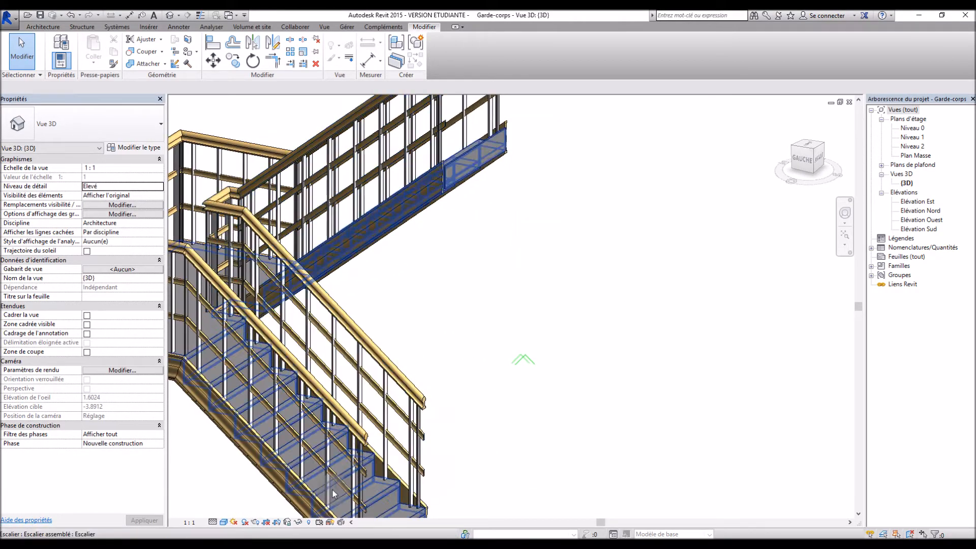
scroll(336, 483, "up", 4)
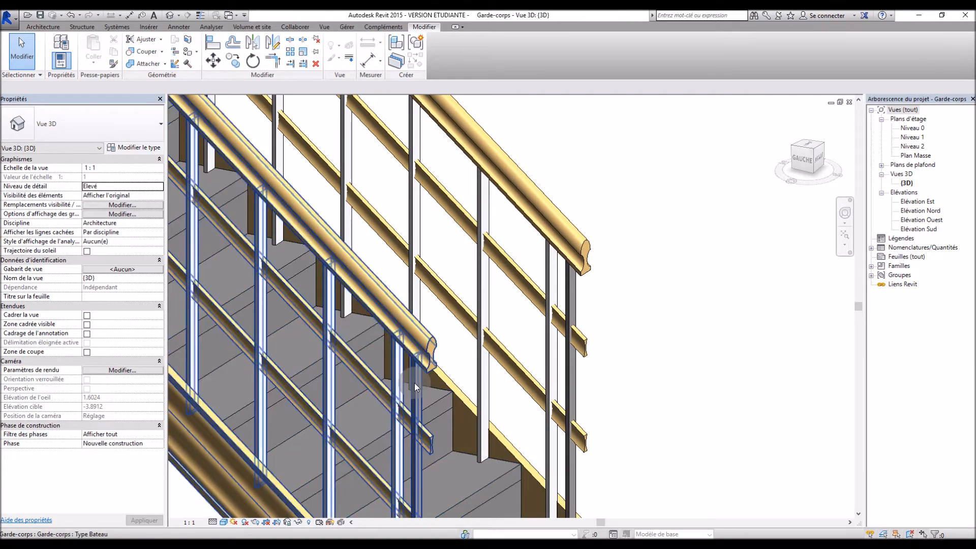
scroll(414, 383, "down", 5)
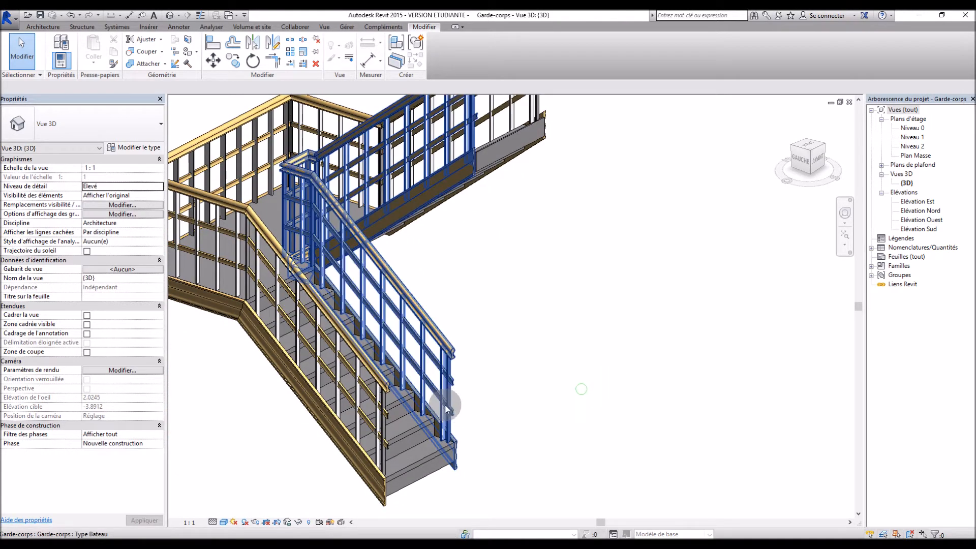
Step: Set the family of all three Type Bateau railing posts to Aucun(e), and confirm the baluster placement and type properties
left_click(454, 381)
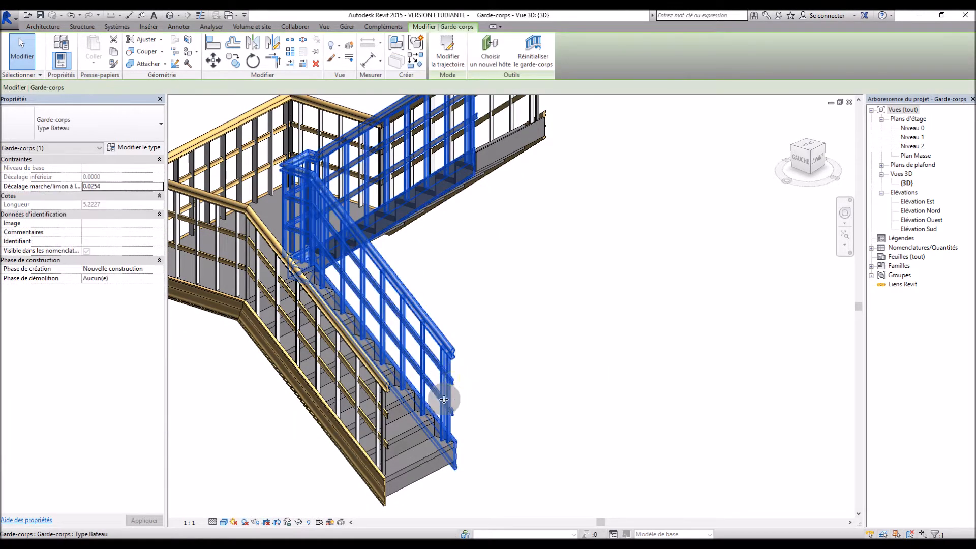
left_click(151, 148)
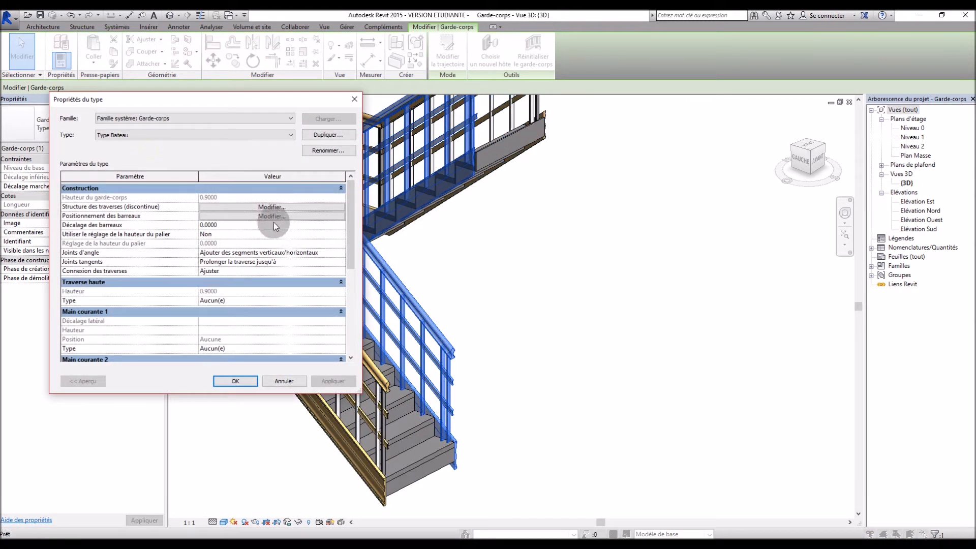
left_click(276, 216)
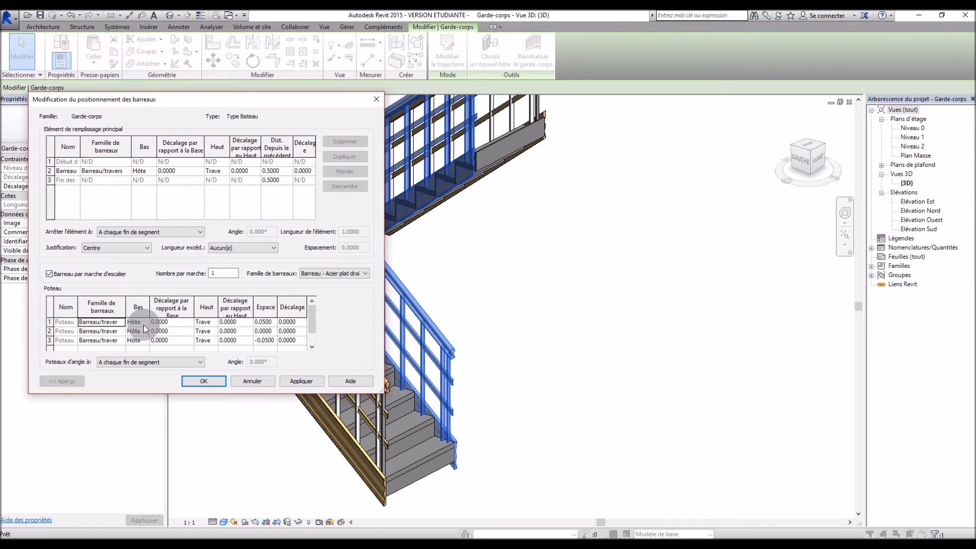
left_click(109, 322)
left_click(122, 322)
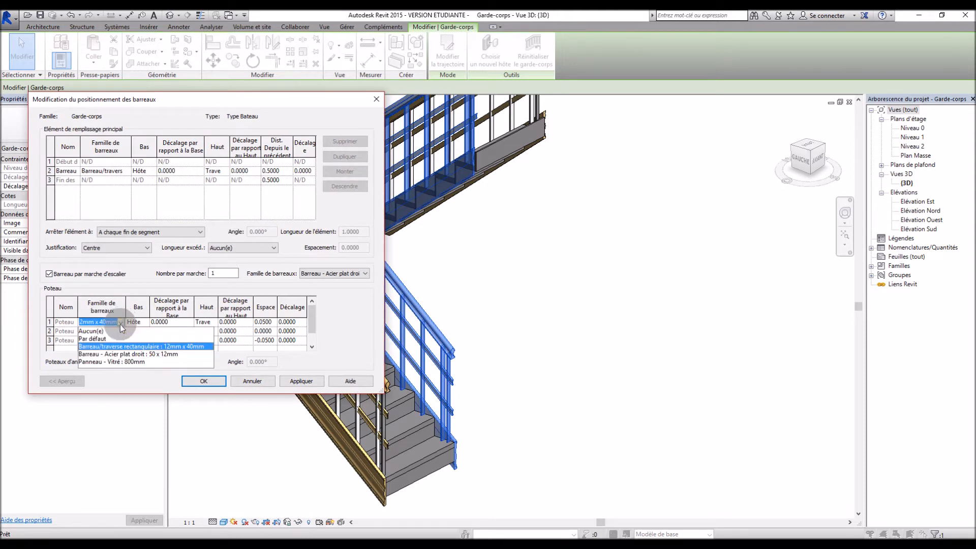
left_click(105, 331)
left_click(106, 331)
left_click(109, 339)
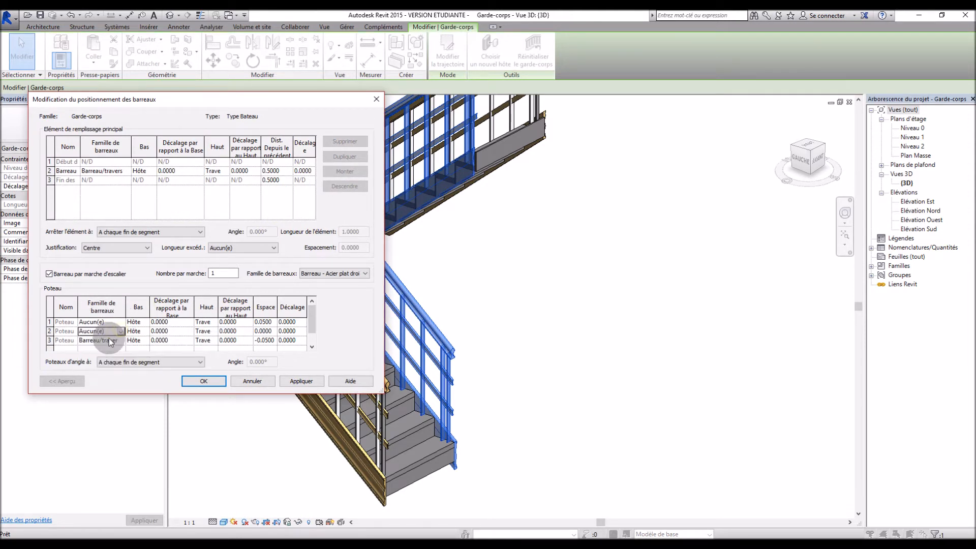
left_click(126, 341)
left_click(108, 365)
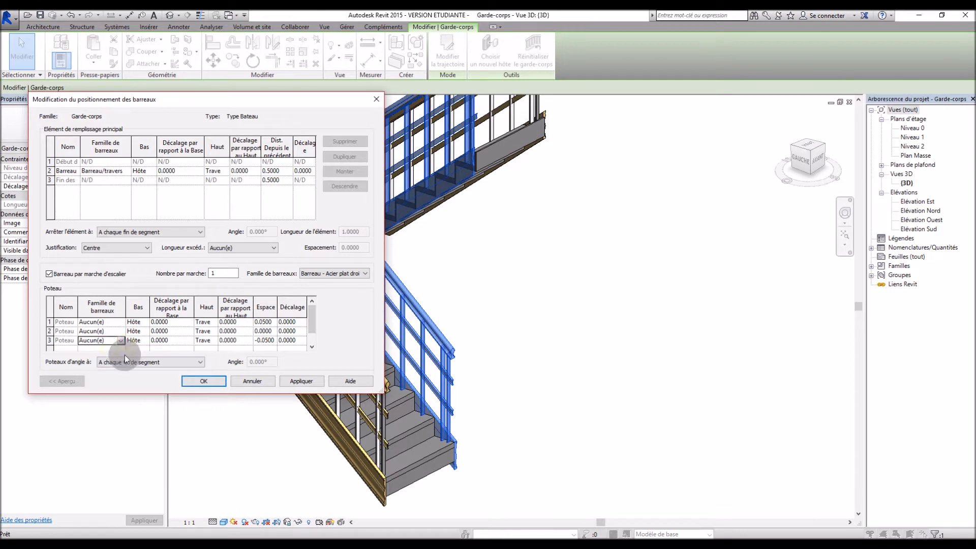
left_click(301, 380)
left_click(220, 380)
left_click(219, 376)
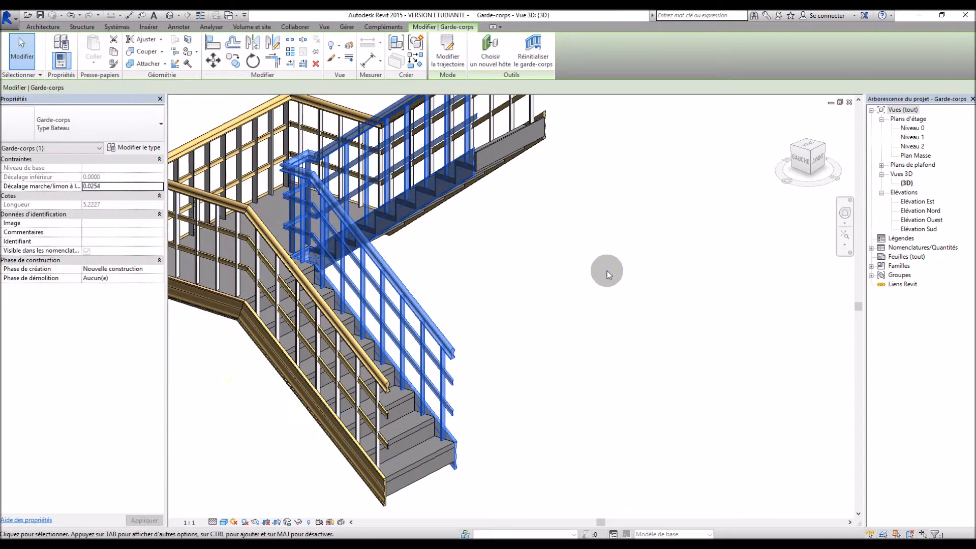
Step: Inspect the Type Bateau railings without their posts around the whole stair
left_click(607, 270)
middle_click_drag(607, 270, 510, 308, "shift")
scroll(509, 306, "up", 3)
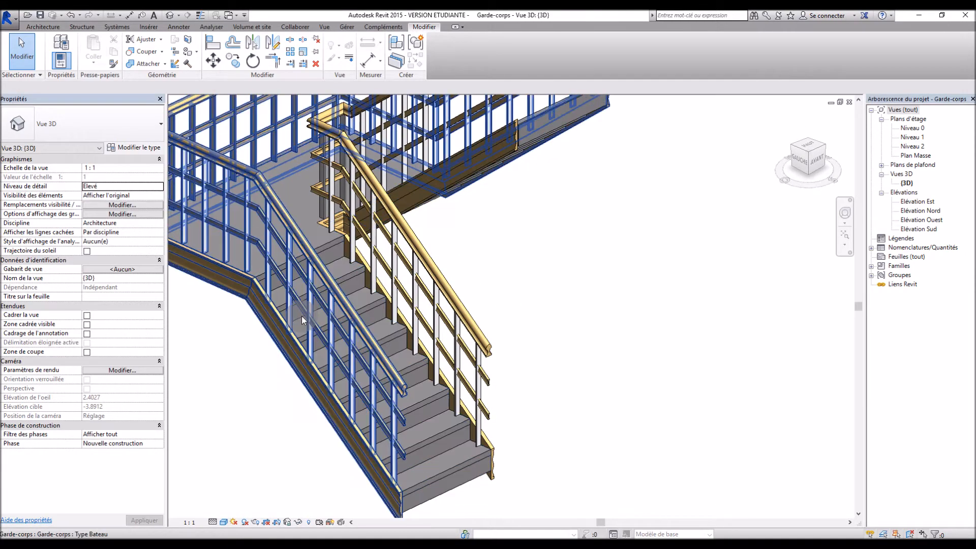
scroll(457, 285, "down", 3)
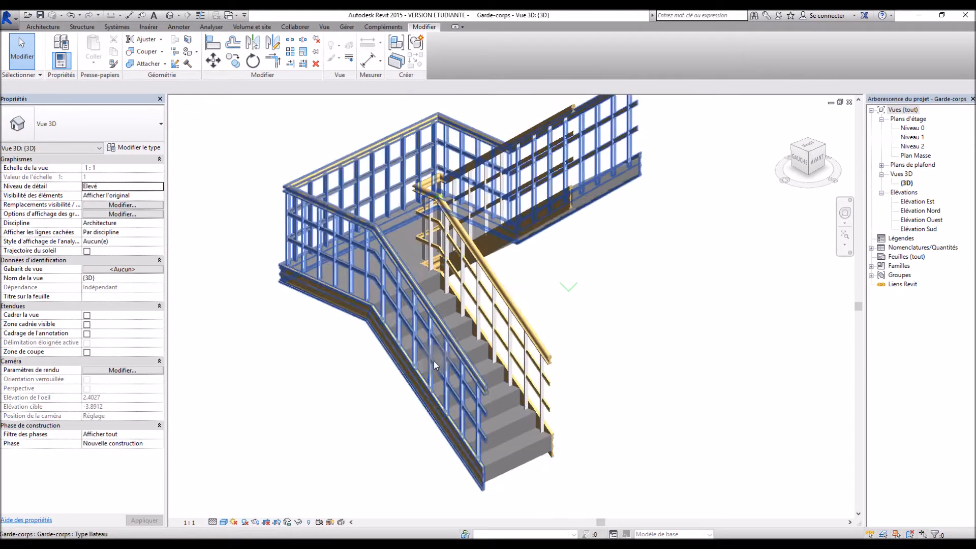
scroll(493, 283, "up", 1)
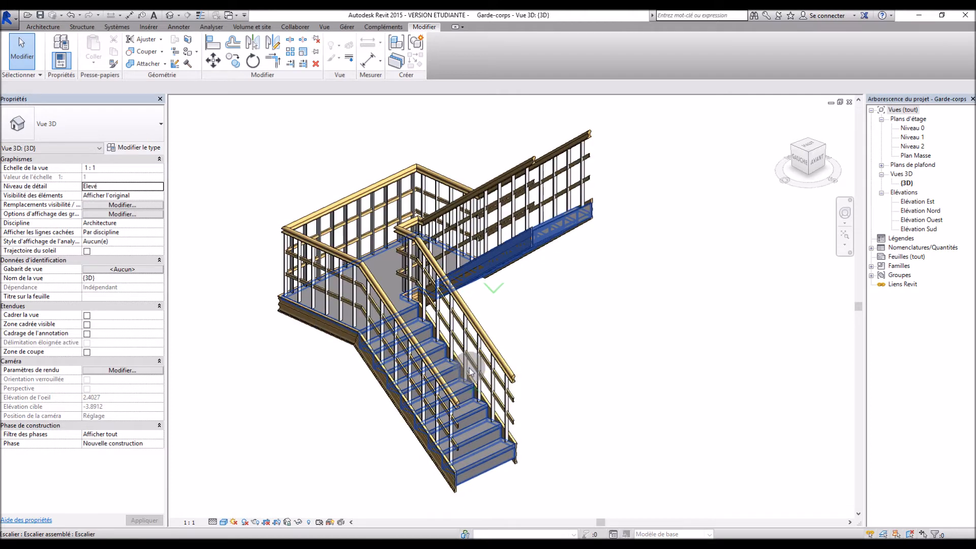
middle_click_drag(468, 371, 456, 285, "shift")
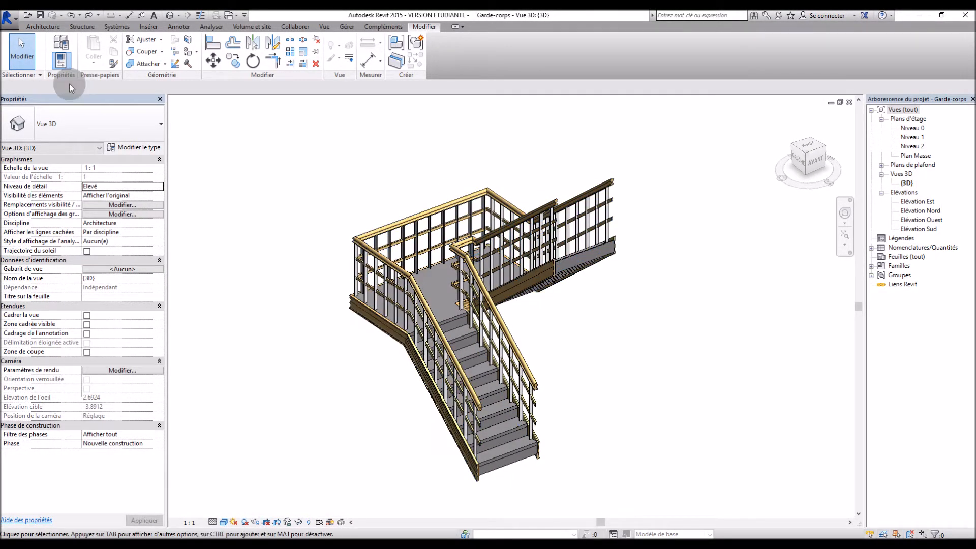
Step: Preview the Barreau métrique, Barreau métrique-Panneau and Barreau métrique-Poteau templates for a new family
left_click(11, 20)
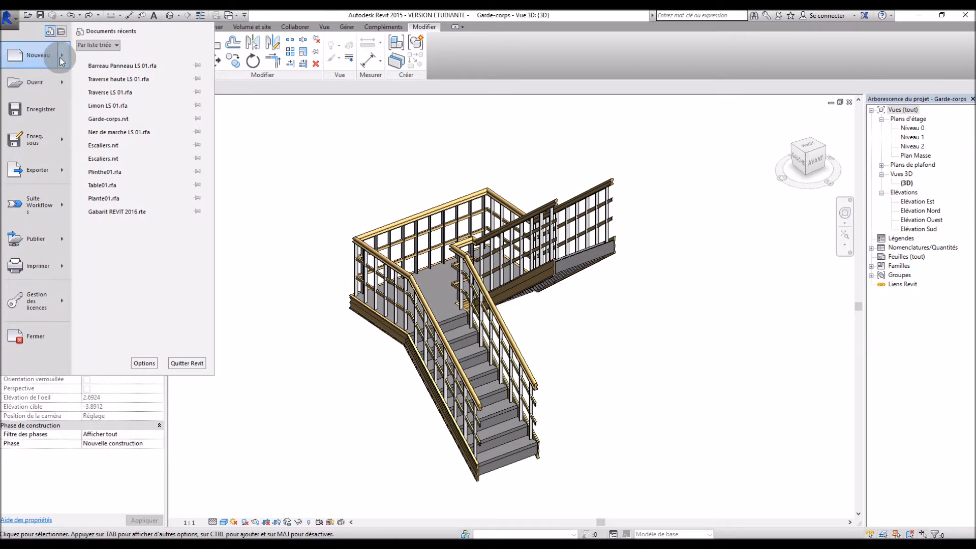
mouse_move(61, 61)
left_click(124, 100)
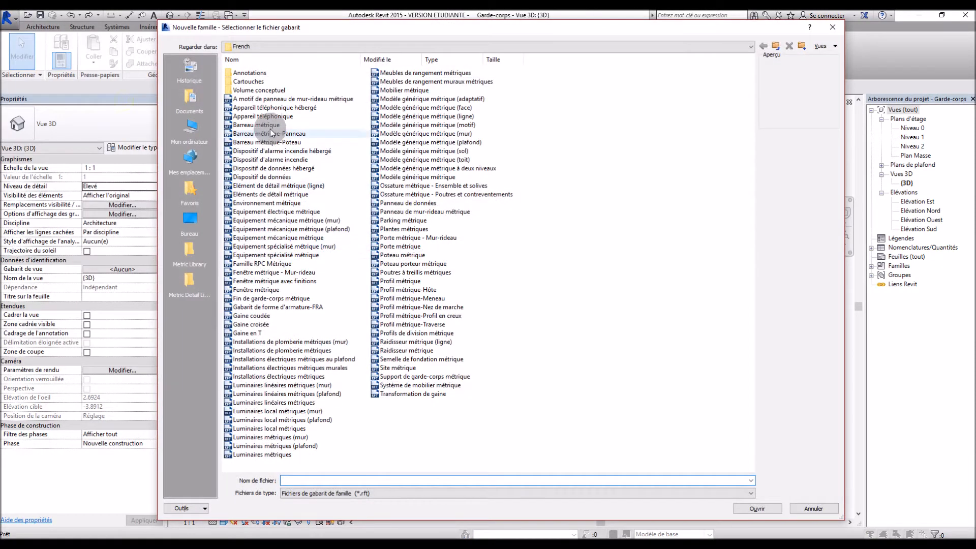
left_click(269, 124)
left_click(269, 133)
left_click(270, 142)
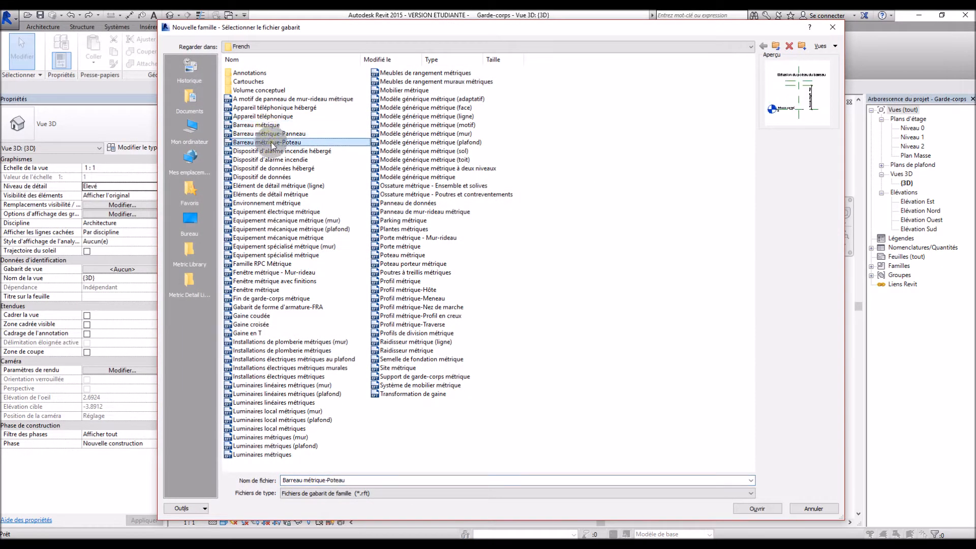
left_click(269, 125)
left_click(279, 134)
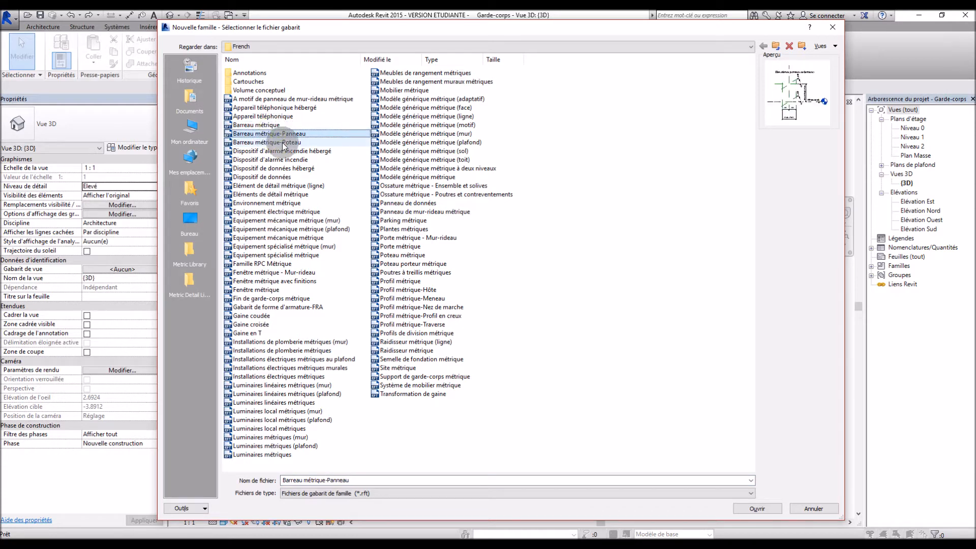
left_click(283, 143)
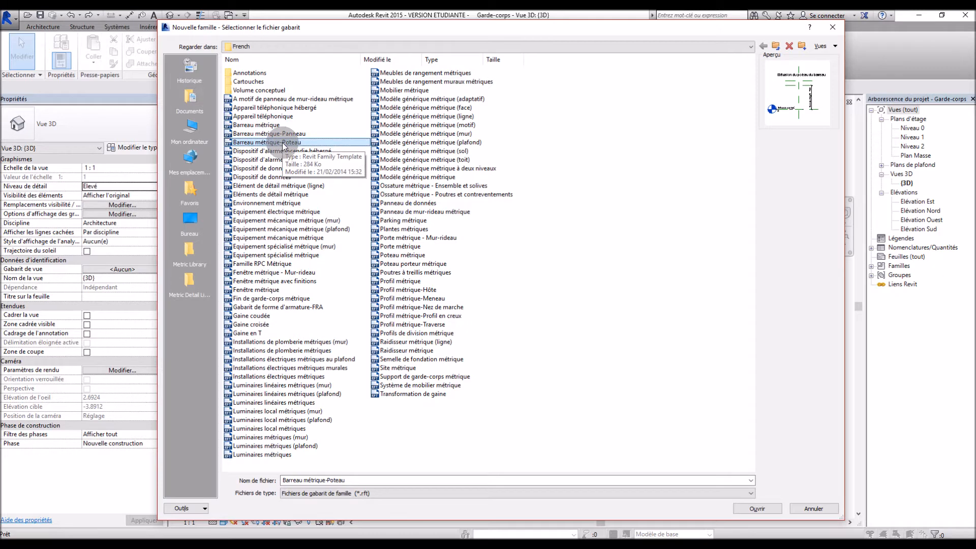
left_click(282, 135)
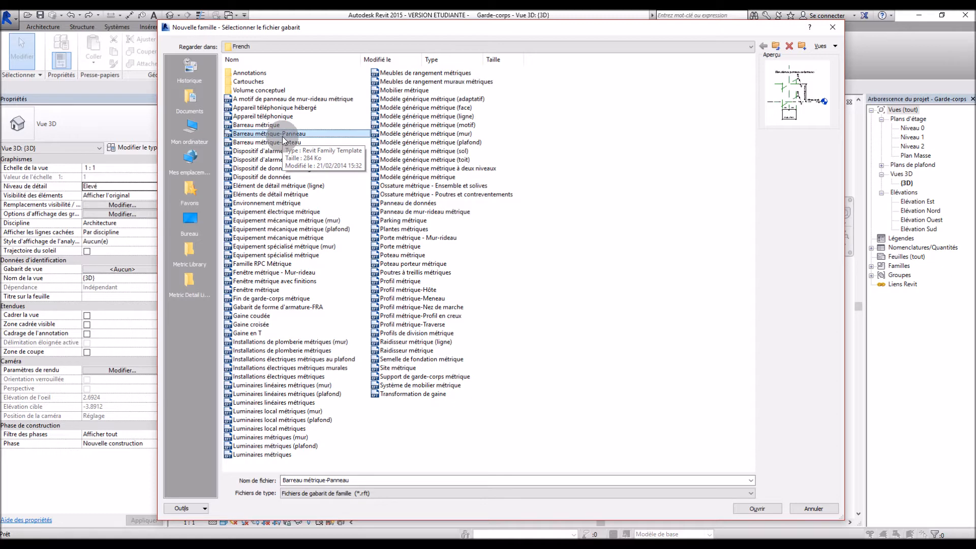
Step: Create a new family from the Barreau métrique-Panneau template and examine its reference planes and dimensions in elevation
double_click(282, 136)
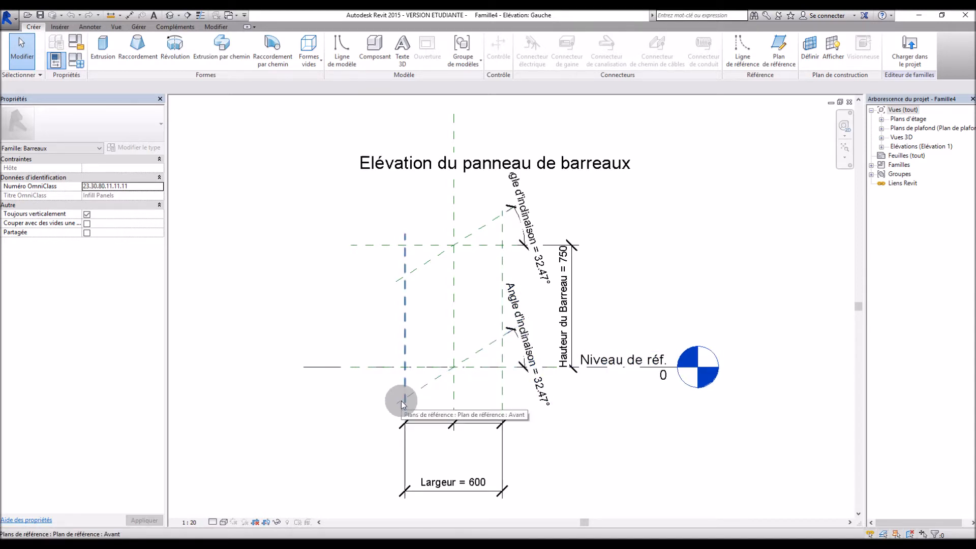
left_click(574, 374)
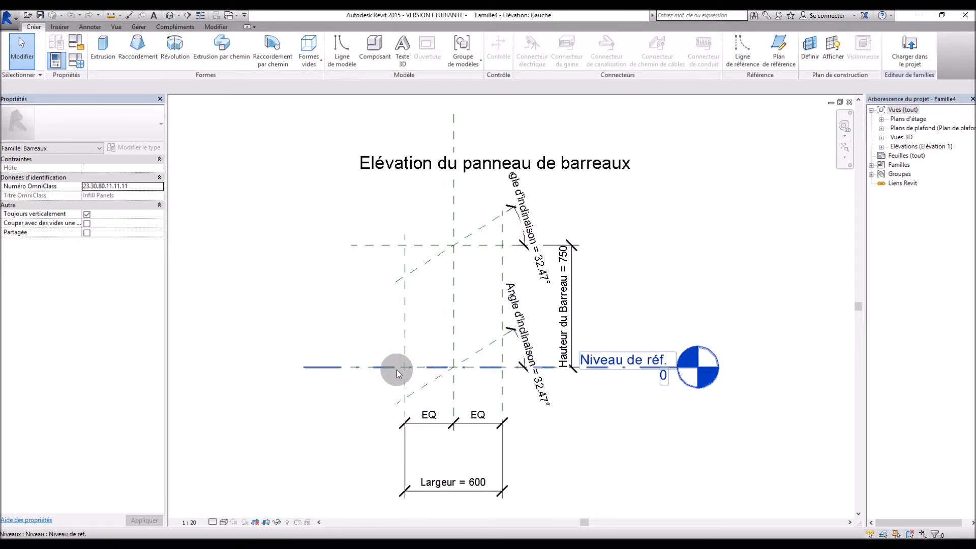
scroll(396, 374, "up", 2)
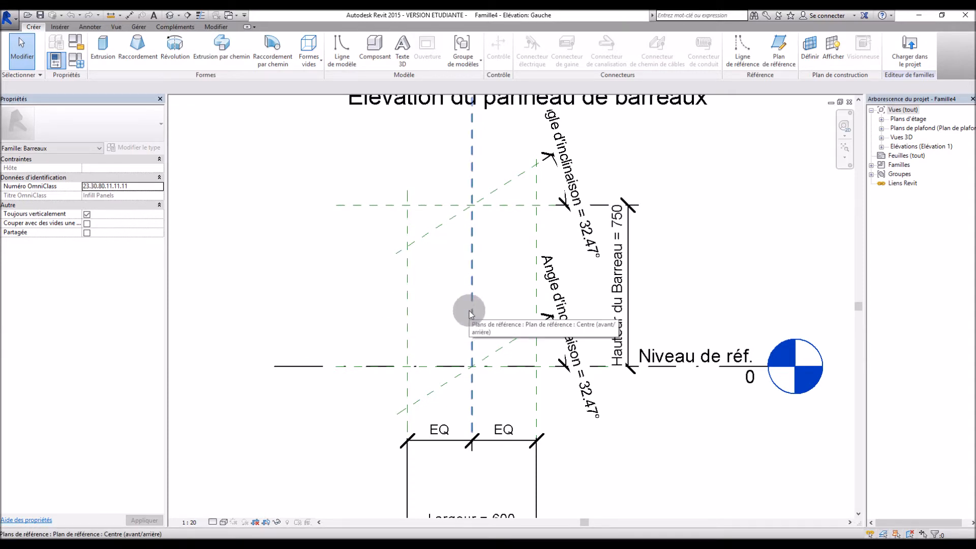
scroll(471, 312, "down", 2)
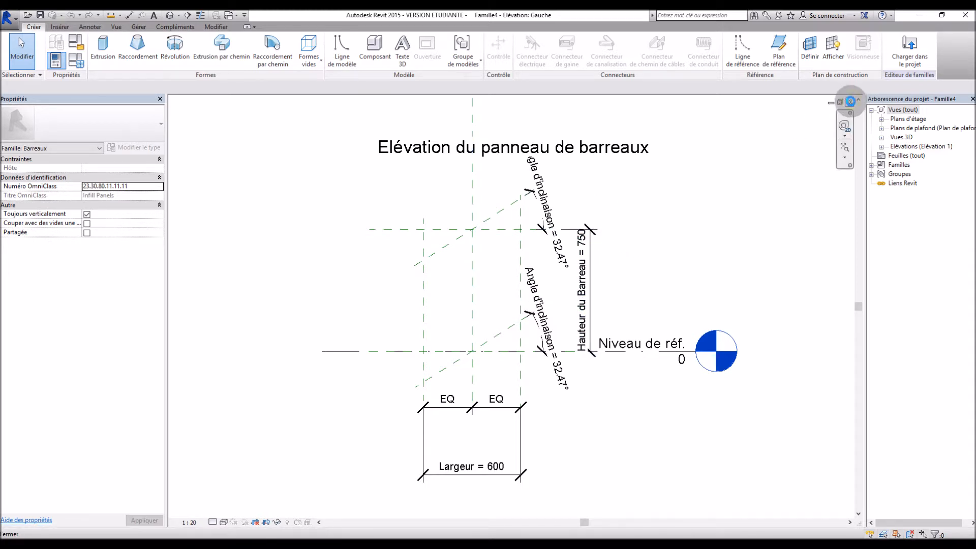
Step: Close the new family and bring up the Droite elevation of the Barreau Panneau LS 01 family
left_click(830, 104)
left_click(831, 104)
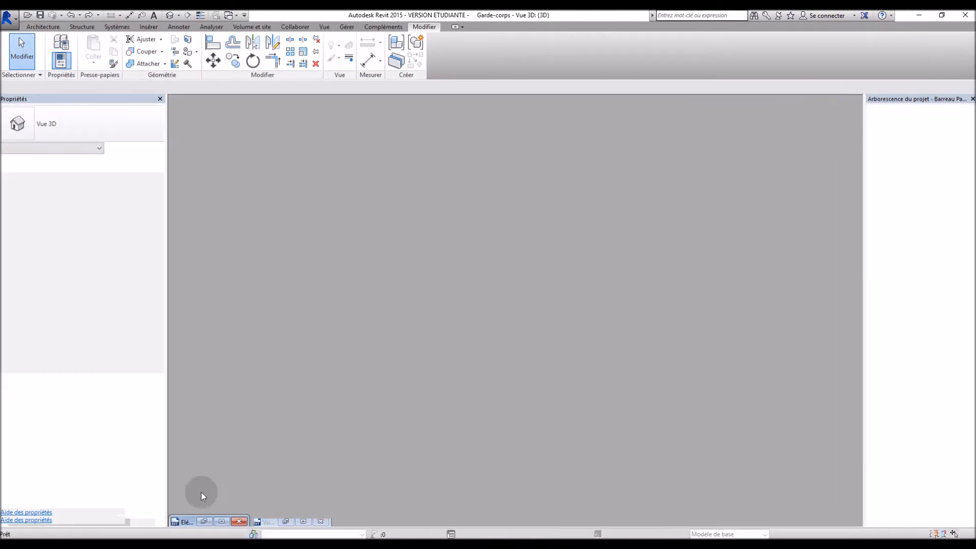
left_click(228, 522)
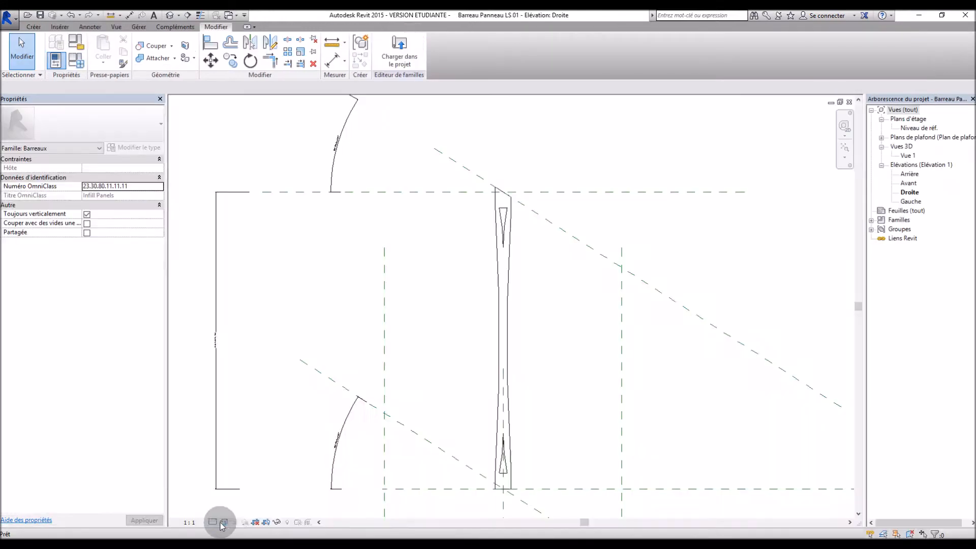
Step: Examine the baluster extrusion and the inclined reference plane cutting its top in the Droite elevation
left_click(509, 382)
scroll(538, 468, "up", 2)
scroll(537, 469, "down", 1)
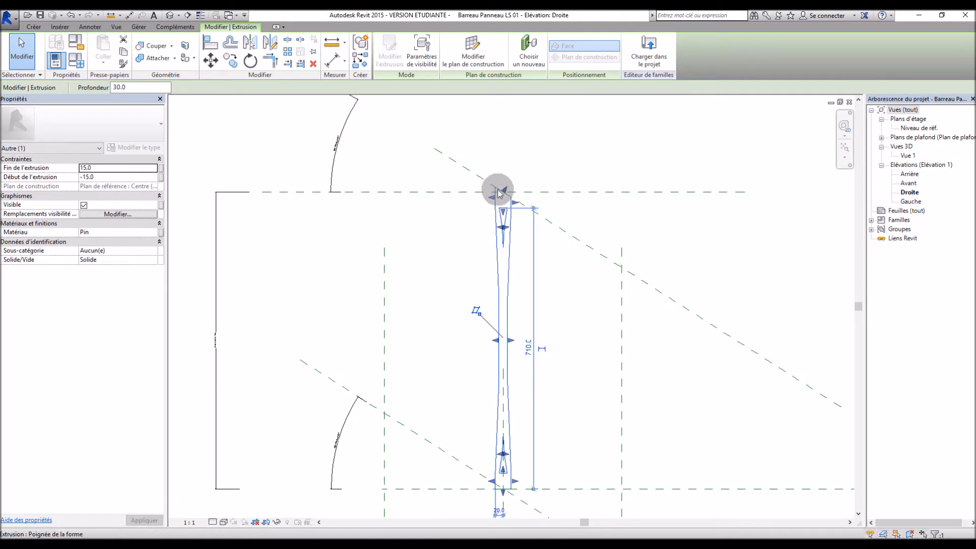
scroll(501, 192, "up", 3)
scroll(513, 206, "down", 3)
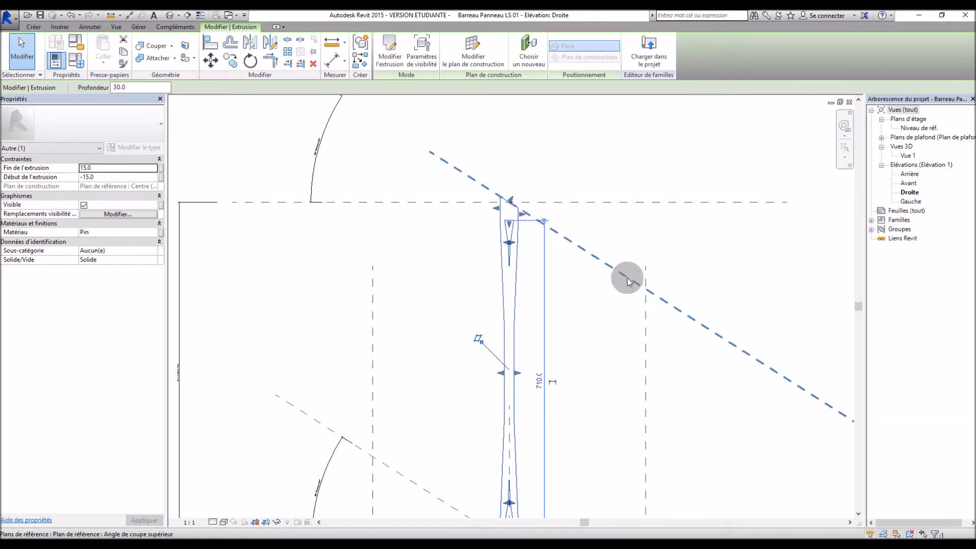
scroll(622, 285, "down", 2)
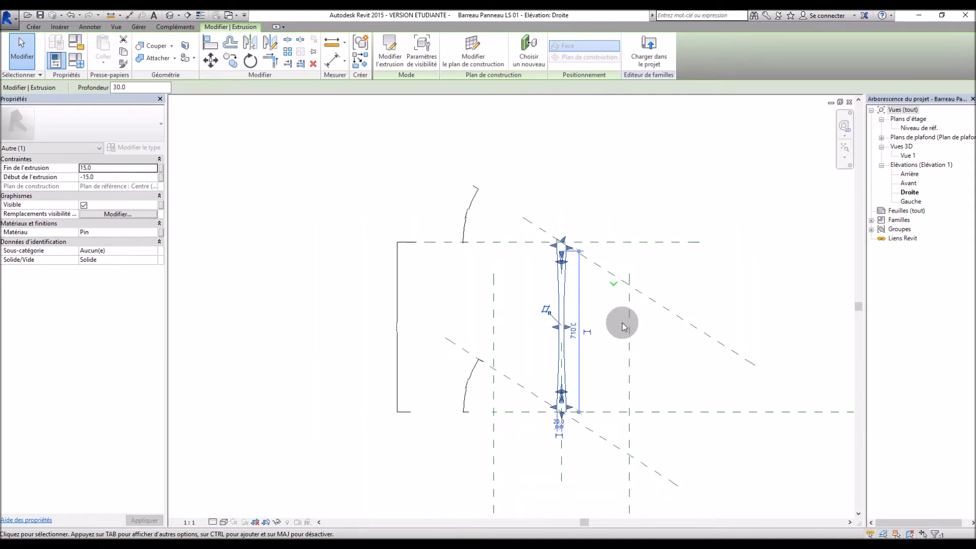
left_click(676, 349)
scroll(616, 349, "up", 2)
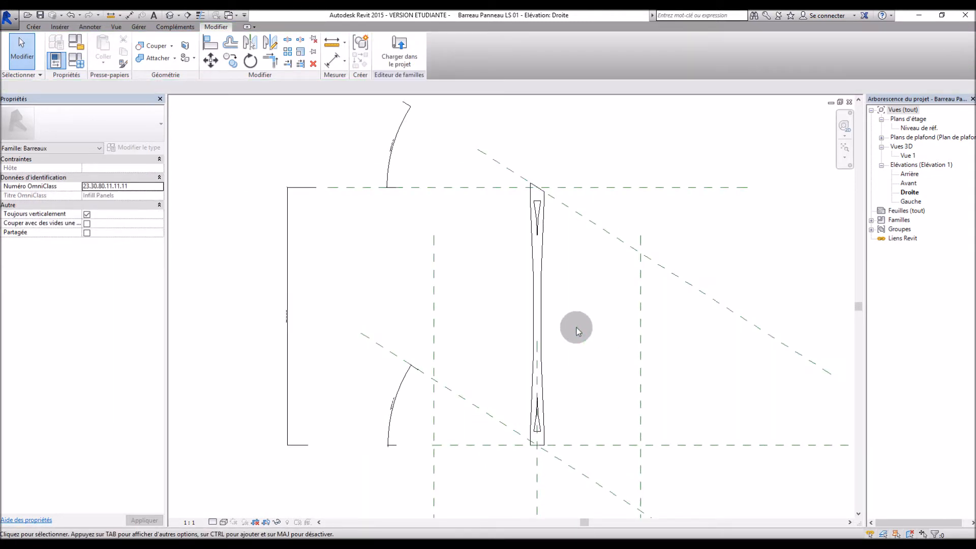
left_click(542, 313)
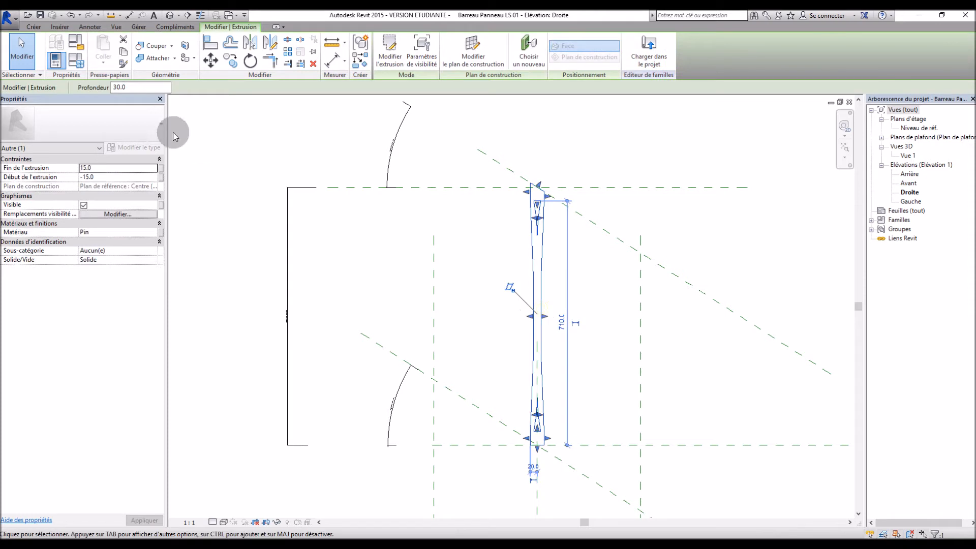
left_click(277, 170)
left_click(36, 27)
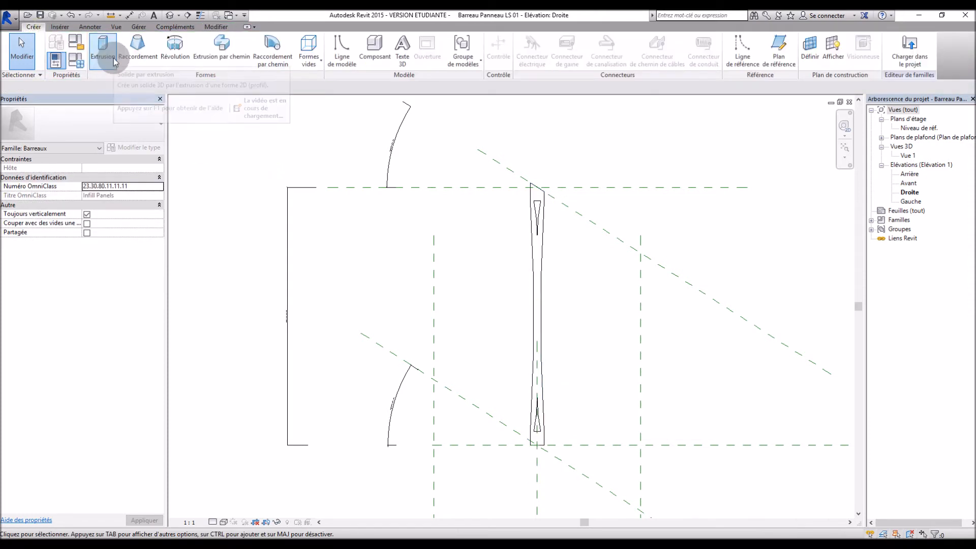
Step: Examine the baluster in the 3D view Vue 1 and in the Arrière elevation
double_click(911, 157)
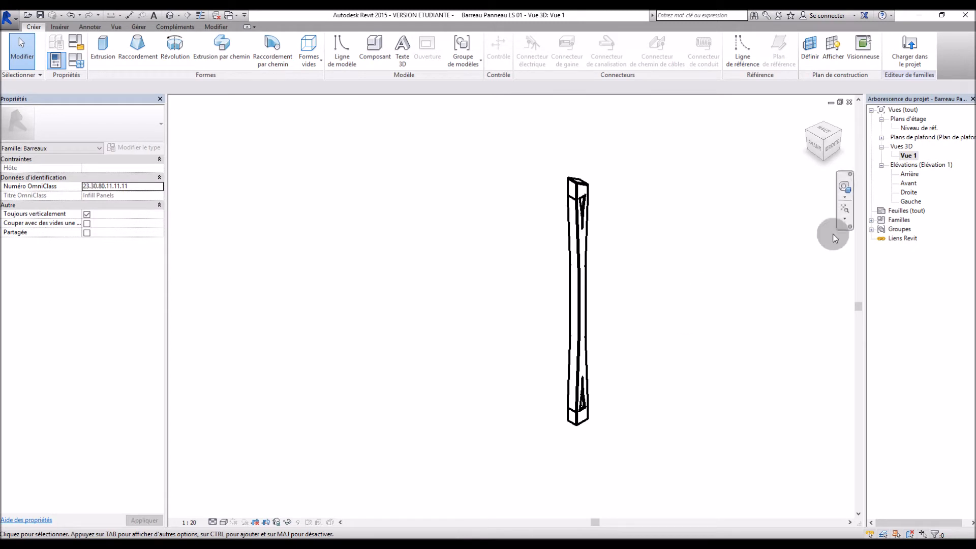
left_click(910, 175)
double_click(911, 176)
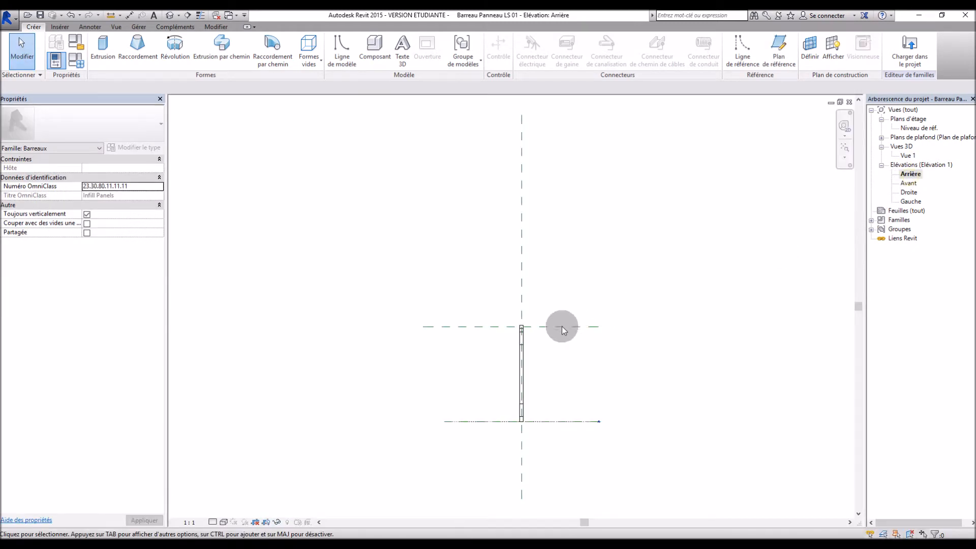
left_click(529, 367)
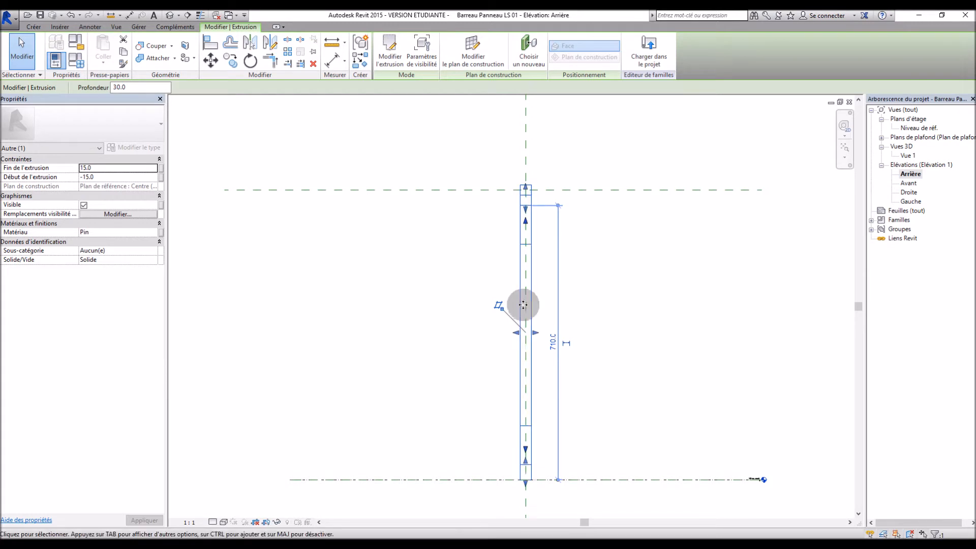
left_click(633, 311)
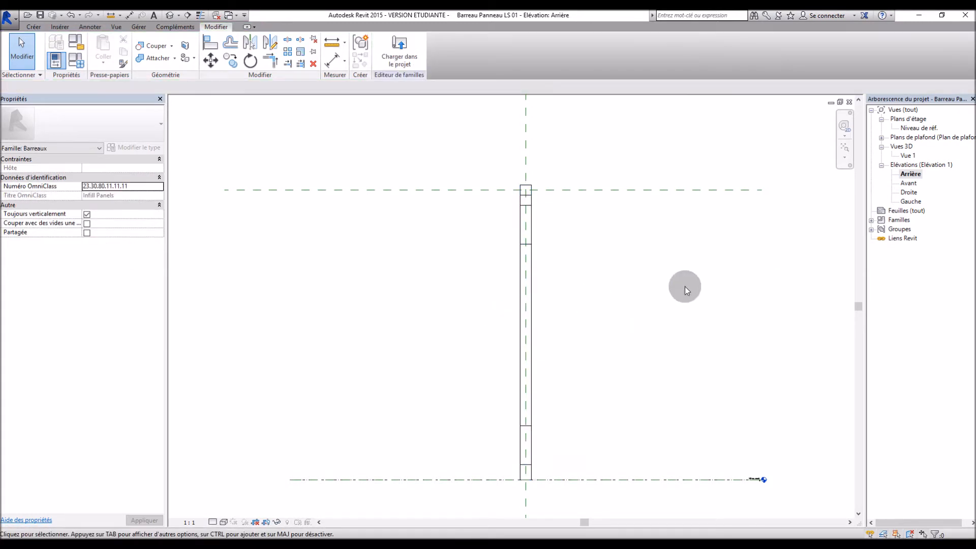
Step: Edit the baluster's extrusion sketch in the Droite elevation and delete the slanted top edge and the two short vertical sides below it
left_click(910, 193)
double_click(911, 194)
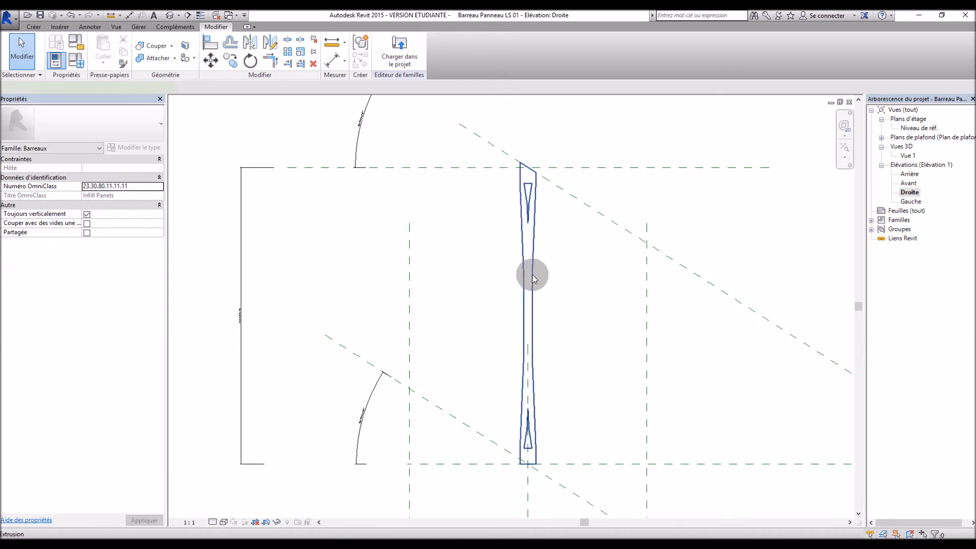
double_click(533, 279)
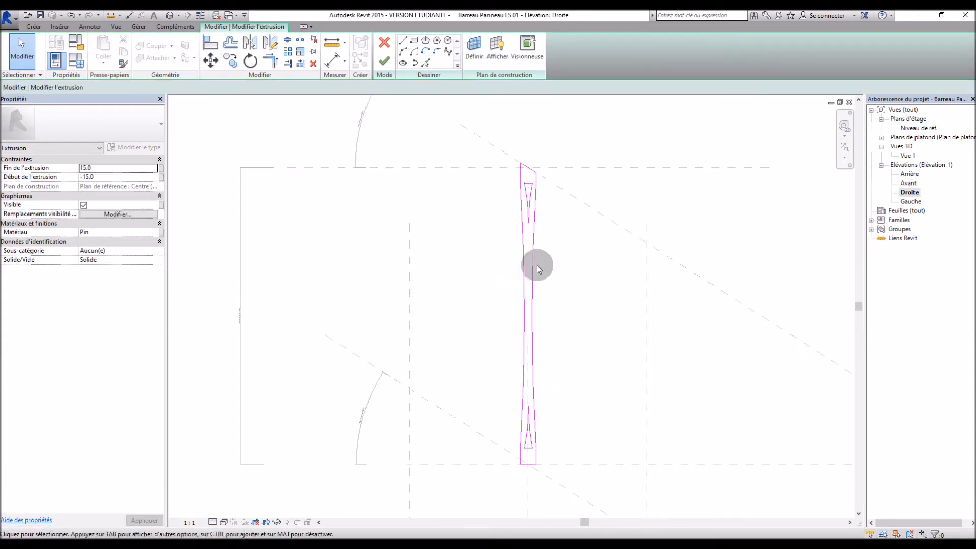
scroll(528, 163, "up", 5)
left_click(545, 146)
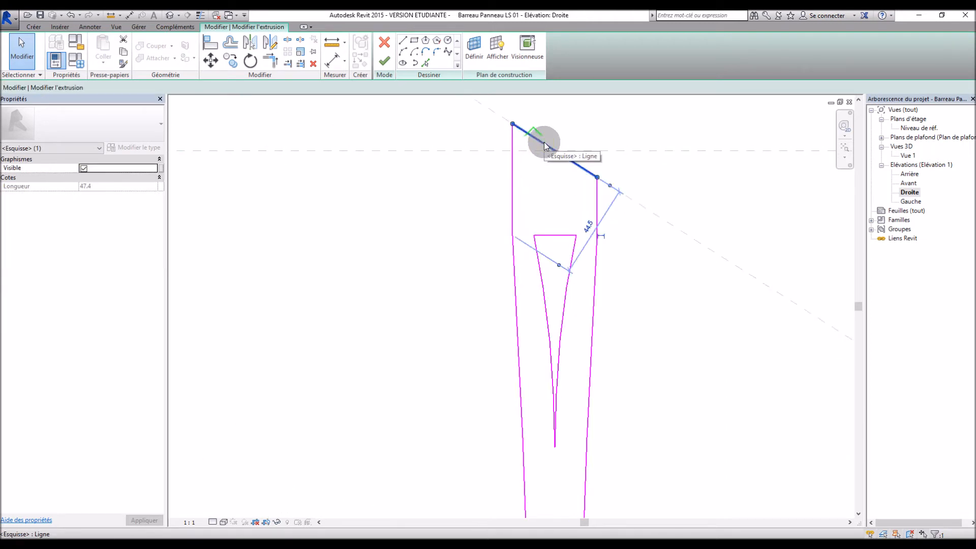
key("Delete")
left_click(512, 158)
key("Delete")
left_click(595, 191)
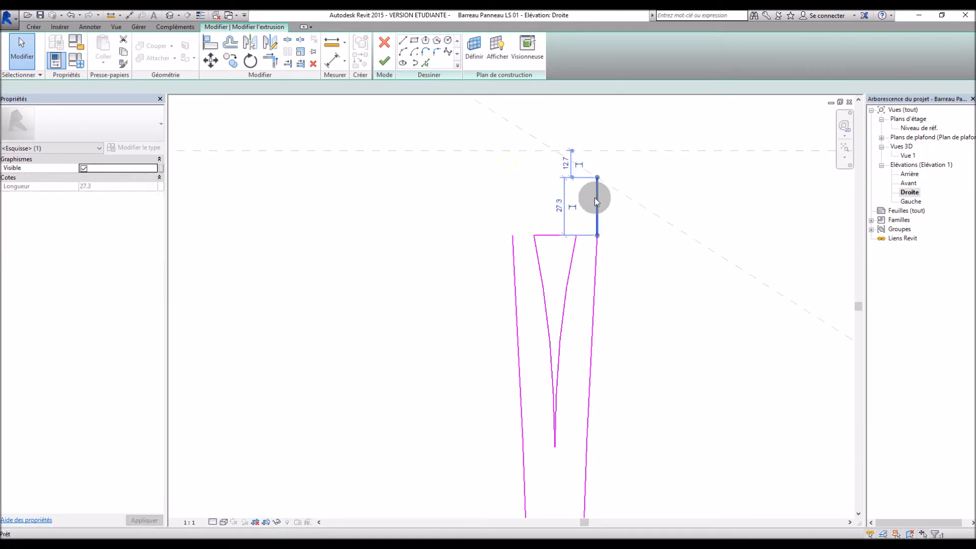
key("Delete")
Step: Redraw the baluster's top with two 40 mm vertical lines up to the Haut reference plane and a horizontal closing line, and finish the sketch
left_click(403, 41)
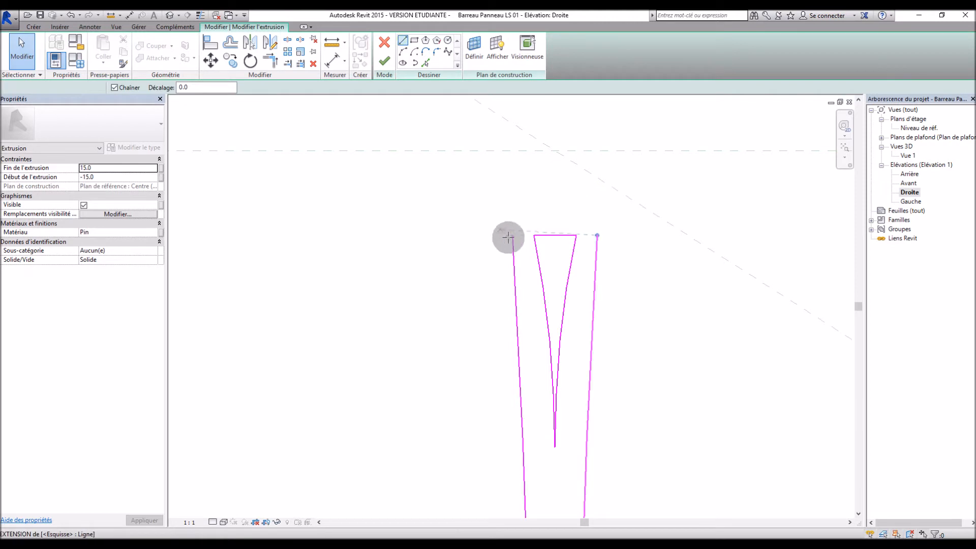
left_click(512, 235)
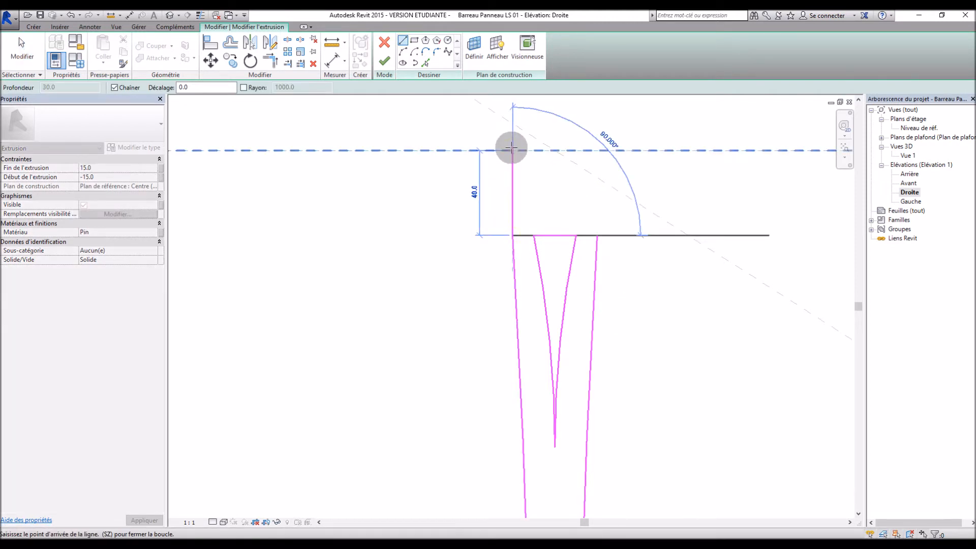
left_click(512, 147)
key("Escape")
left_click(596, 235)
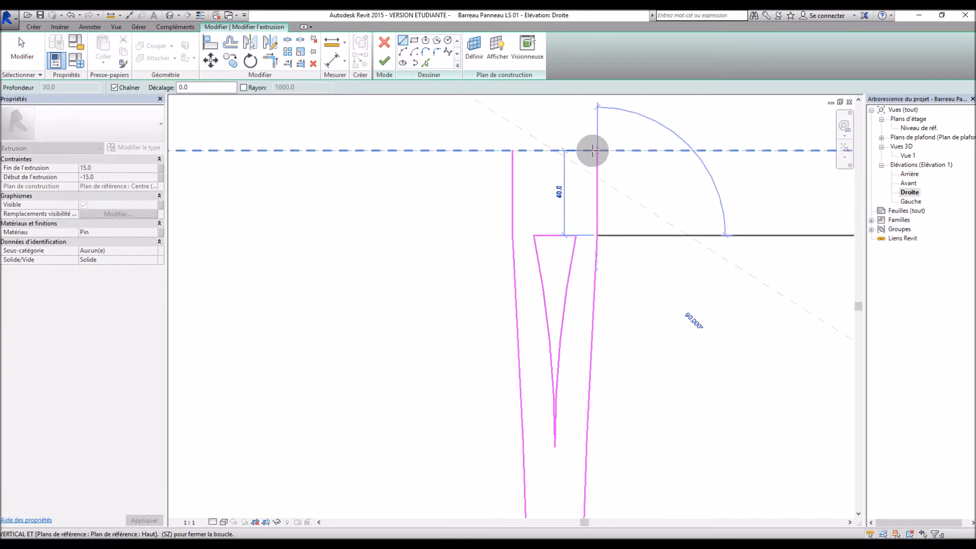
left_click(595, 150)
left_click(510, 149)
scroll(456, 207, "down", 3)
scroll(459, 193, "down", 2)
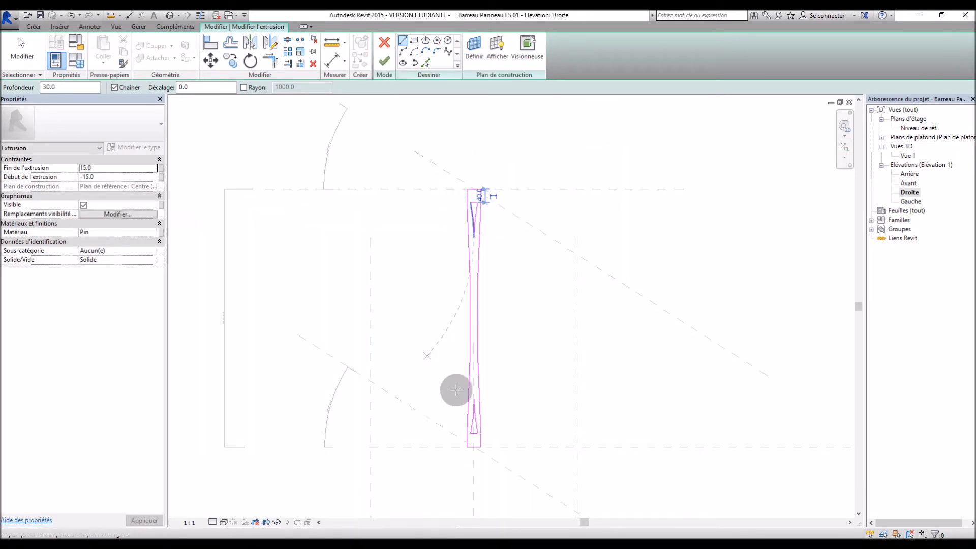
scroll(461, 379, "up", 3)
left_click(385, 62)
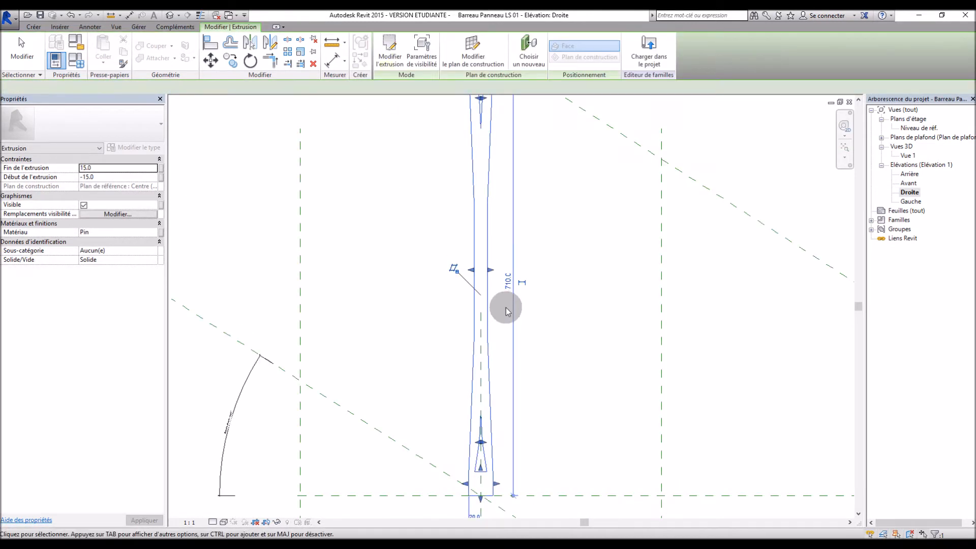
scroll(508, 311, "down", 2)
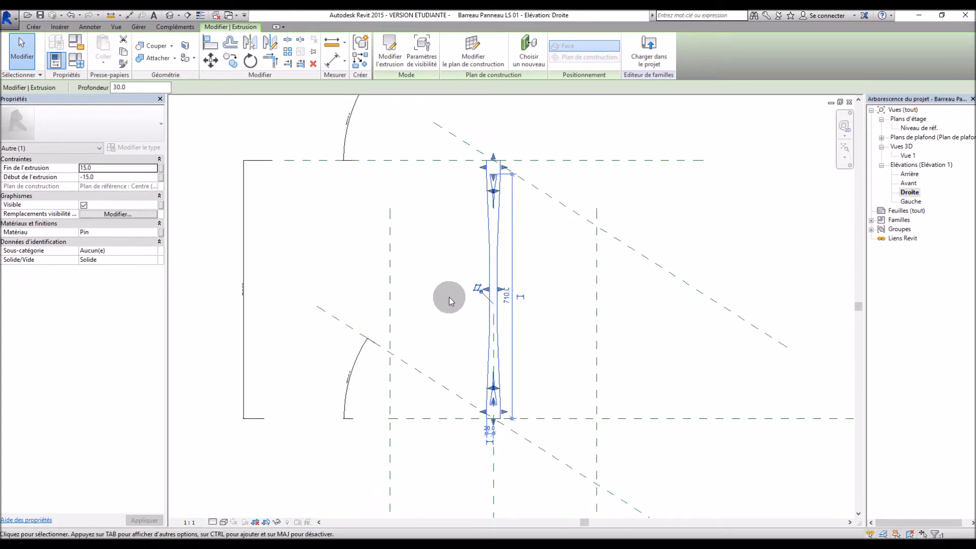
left_click(727, 128)
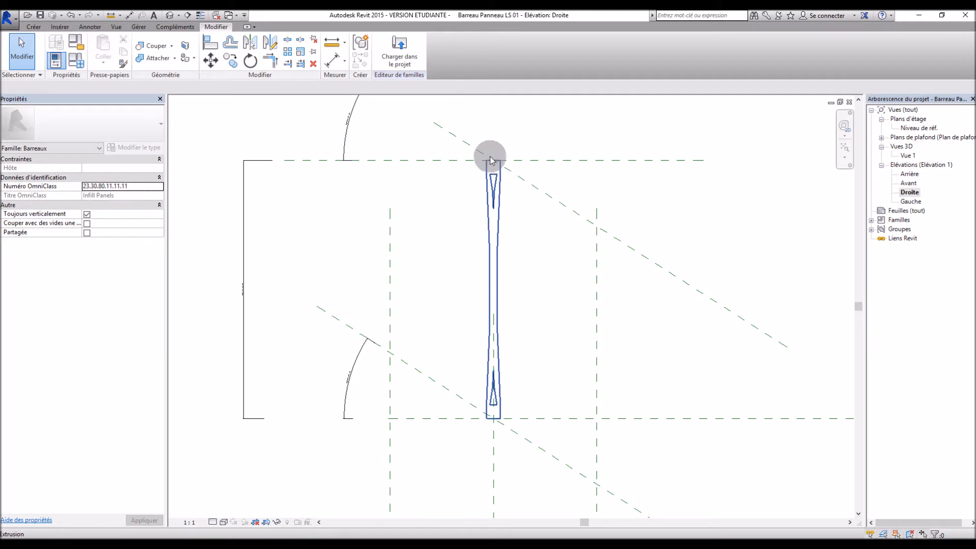
Step: Load the modified baluster family into the Garde-corps project, overwriting the existing family
left_click(401, 49)
left_click(447, 269)
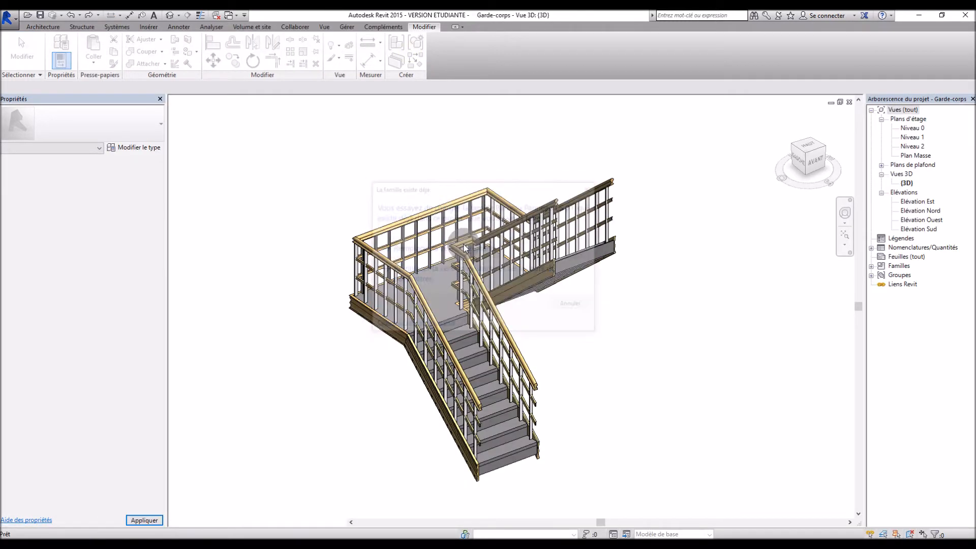
scroll(354, 411, "up", 1)
mouse_move(355, 407)
middle_mouse_down("shift")
mouse_move(410, 394)
mouse_move(406, 346)
mouse_move(400, 354)
middle_mouse_up("shift")
scroll(399, 354, "up", 3)
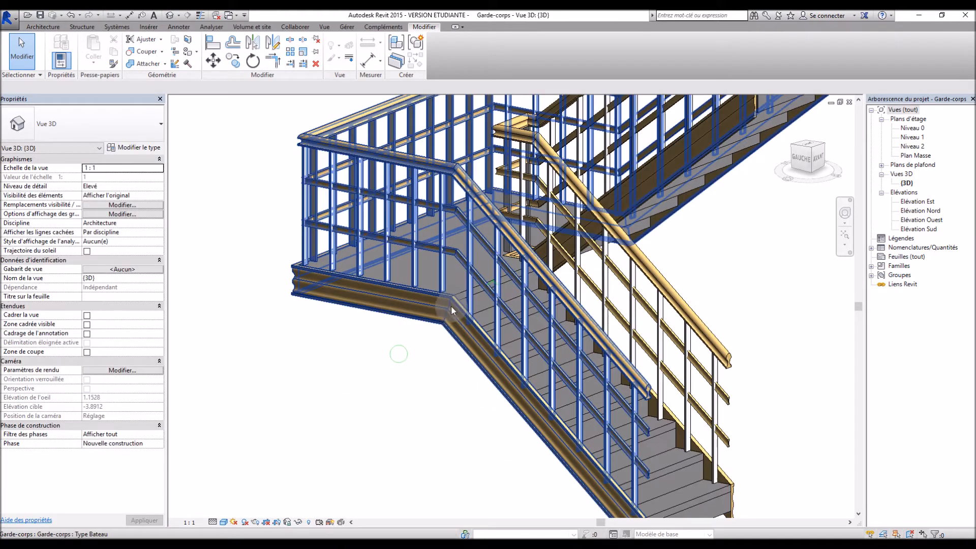
Step: Set the Type Bateau railing's baluster family for stair treads to Barreau Panneau LS 01 and apply the type changes
left_click(470, 291)
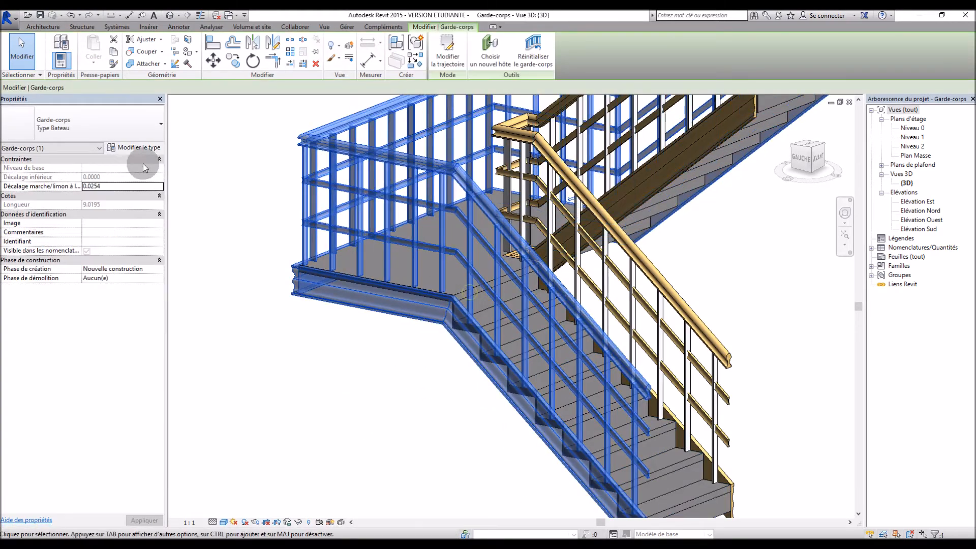
left_click(139, 148)
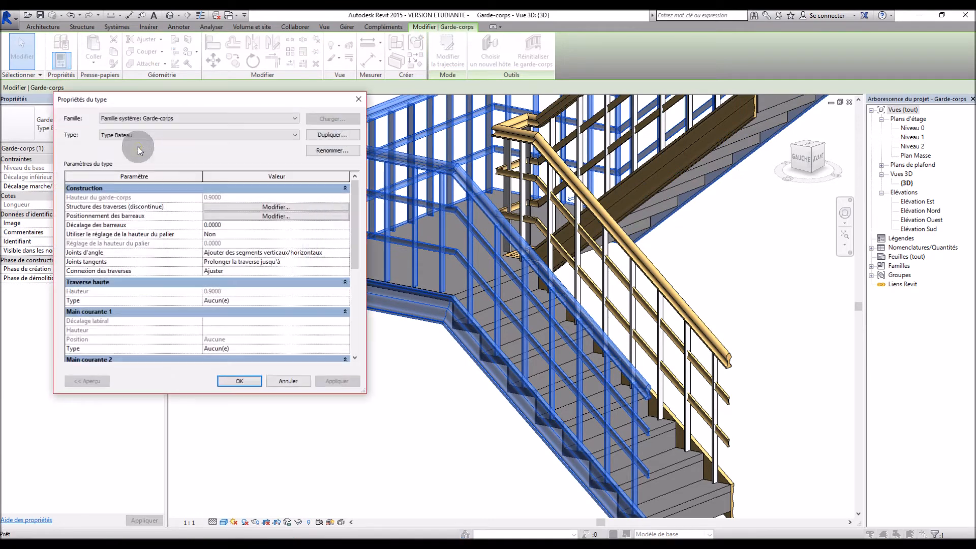
left_click(260, 218)
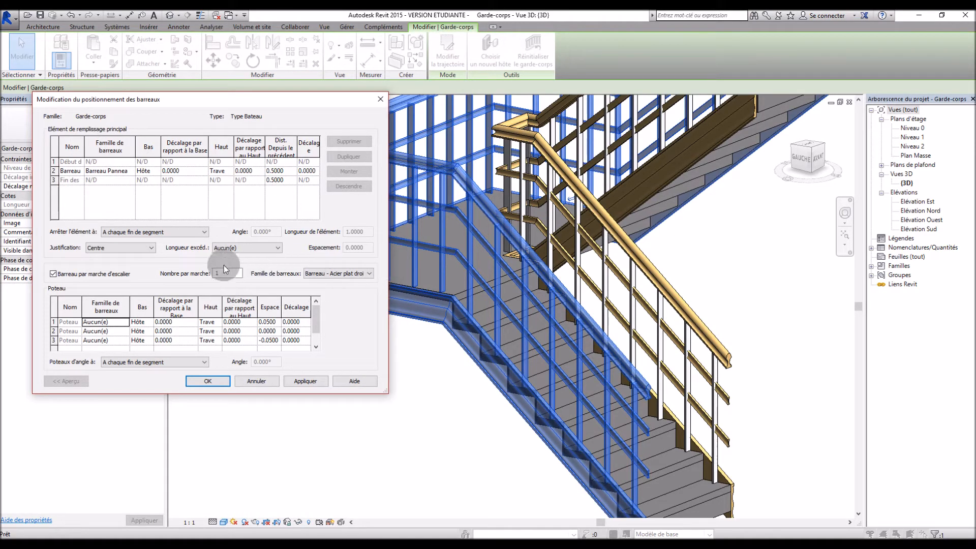
left_click(371, 275)
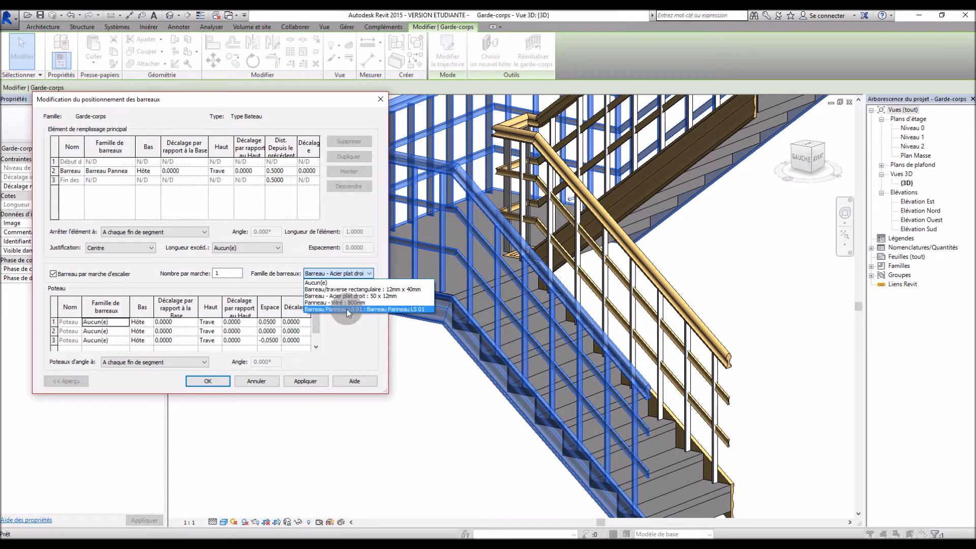
left_click(367, 309)
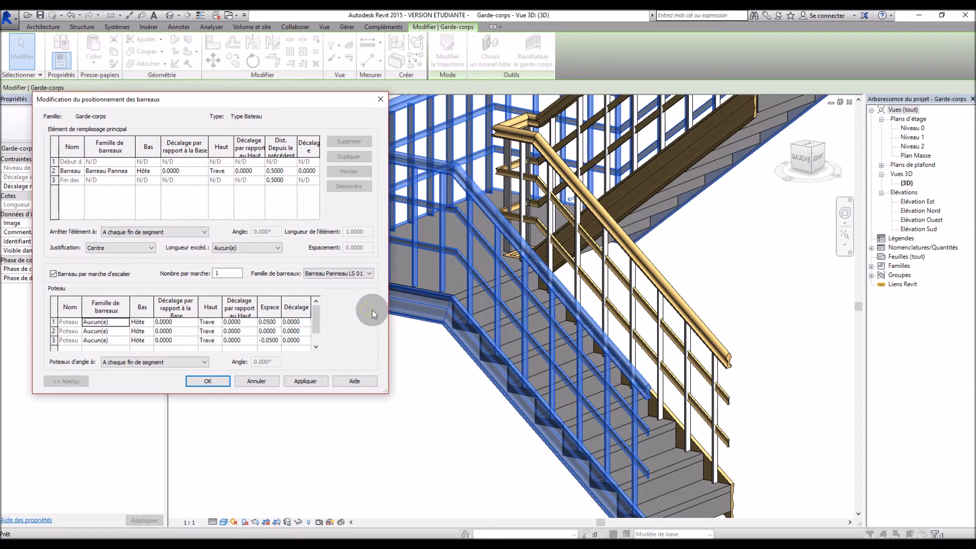
left_click(315, 381)
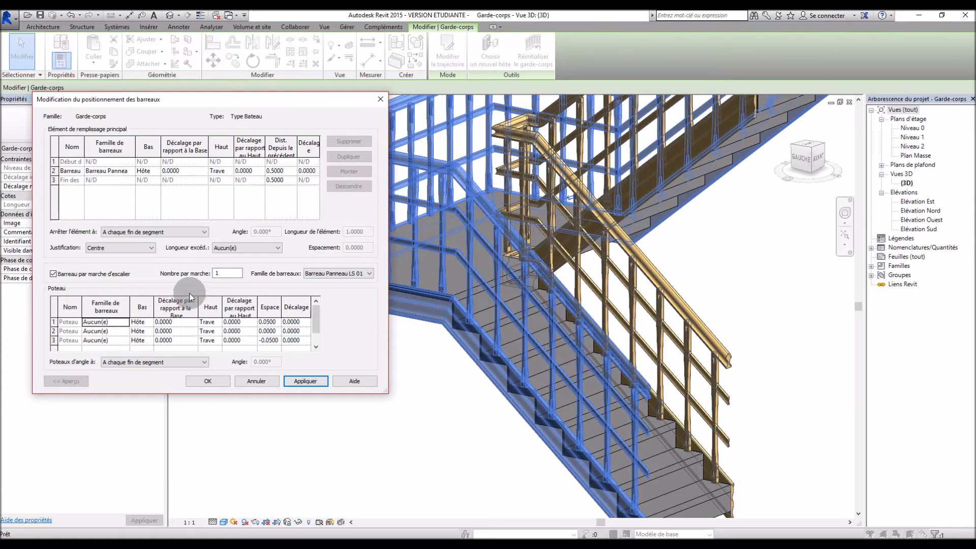
left_click(208, 381)
left_click(239, 381)
left_click(308, 411)
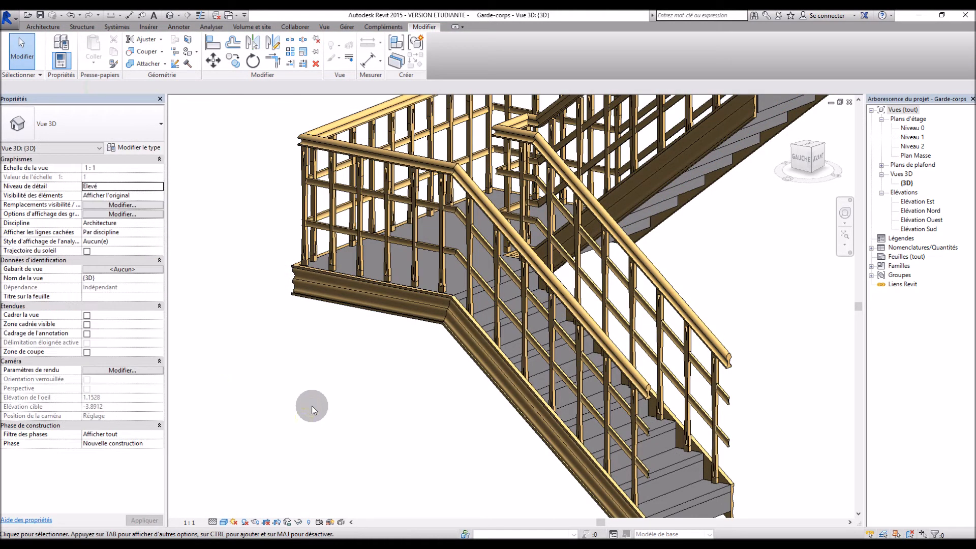
Step: Inspect the custom balusters along the flights and landing, especially where their tops meet the sloping rails
scroll(346, 406, "up", 8)
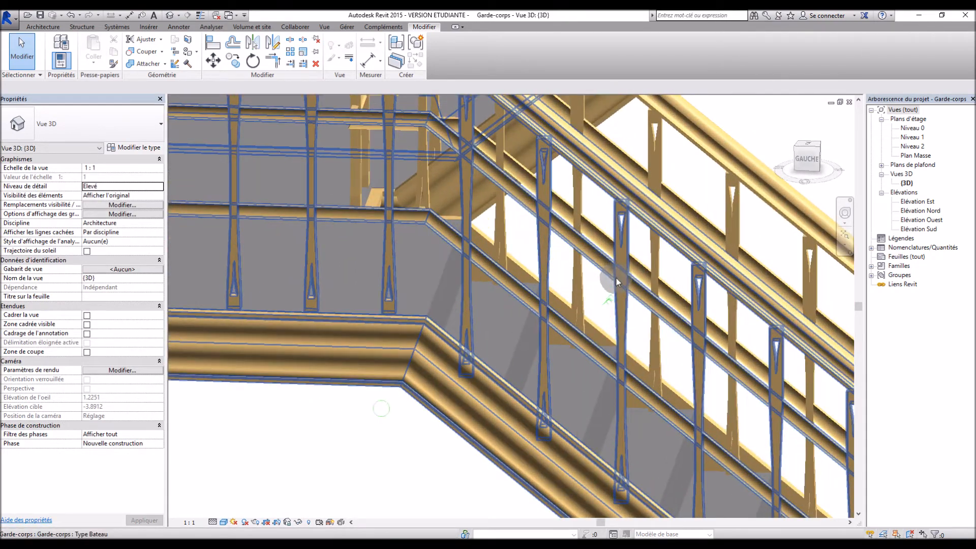
middle_click_drag(616, 279, 548, 401, "shift")
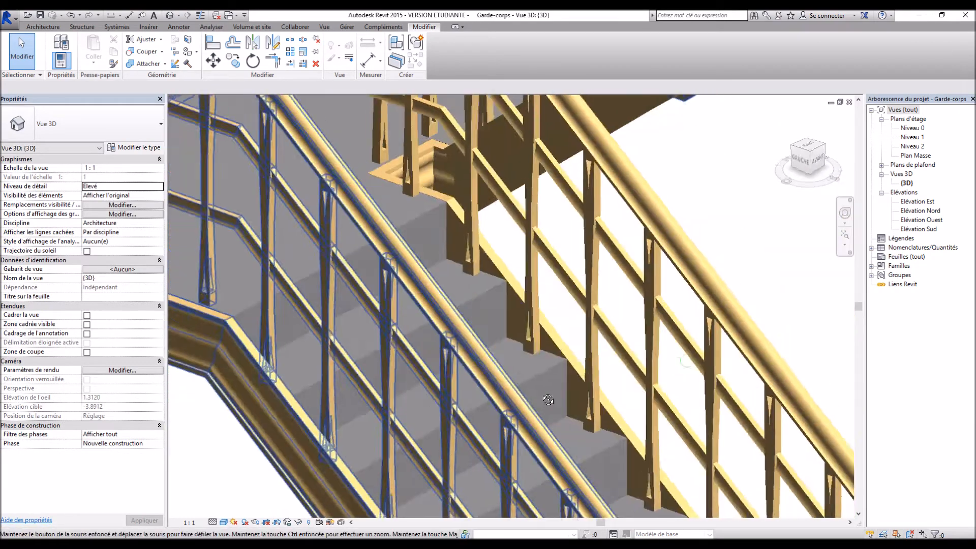
scroll(524, 364, "up", 5)
scroll(529, 351, "down", 6)
middle_click_drag(431, 385, 726, 185, "shift")
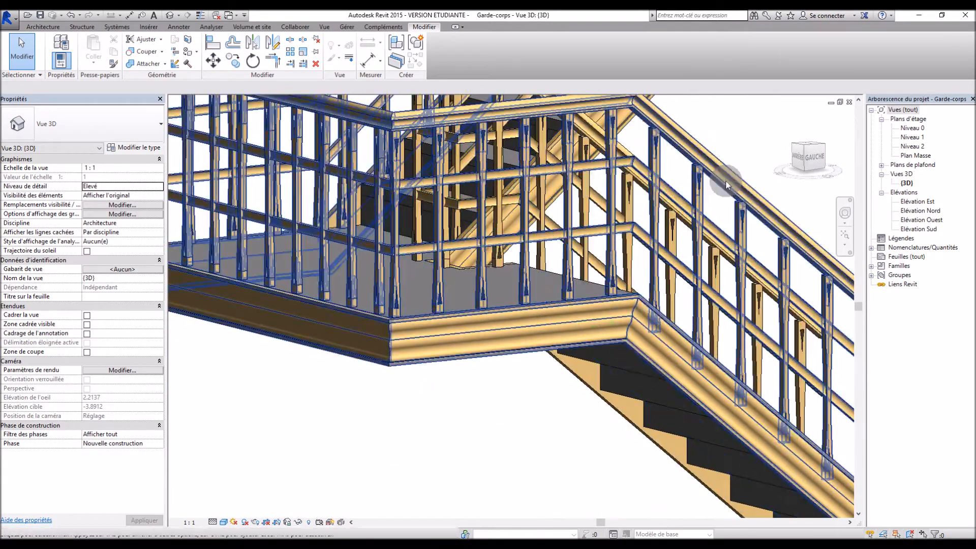
scroll(726, 186, "up", 6)
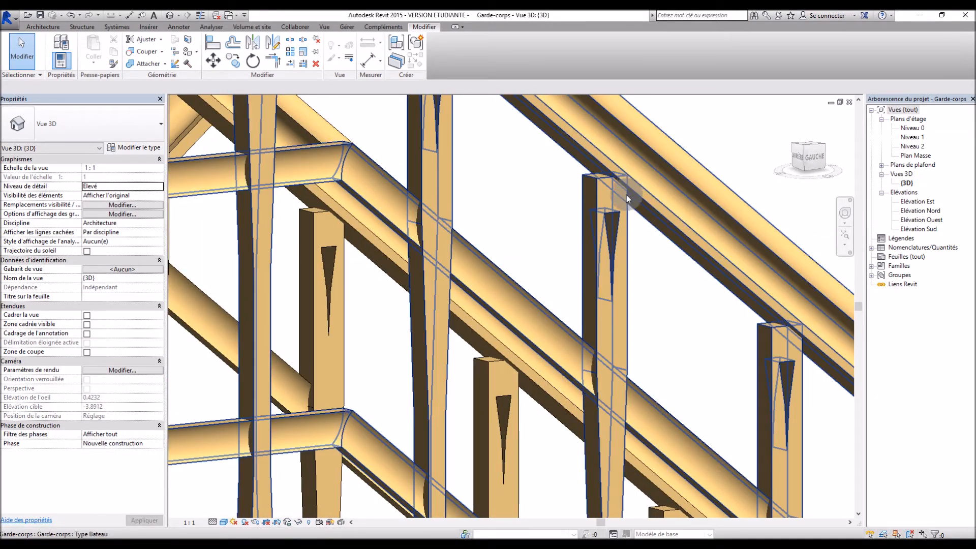
scroll(555, 203, "down", 6)
middle_click_drag(557, 217, 573, 259, "shift")
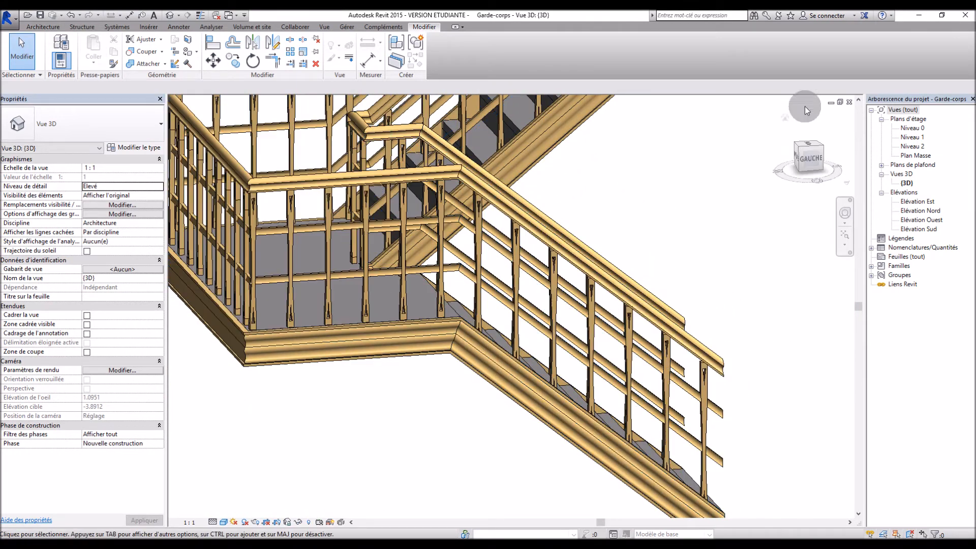
Step: Switch from the Garde-corps project back to the Barreau Panneau LS 01 family's Droite elevation
left_click(832, 102)
left_click(530, 315)
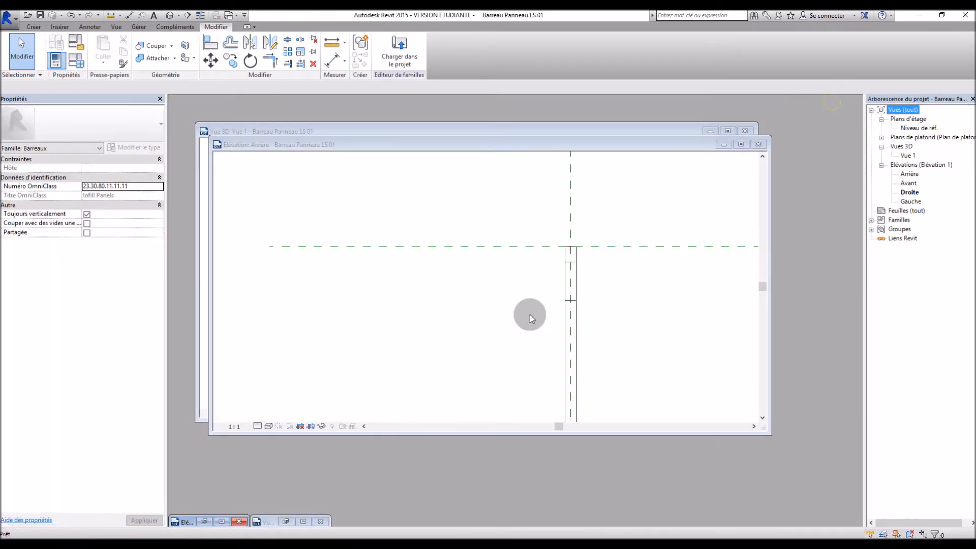
left_click(742, 145)
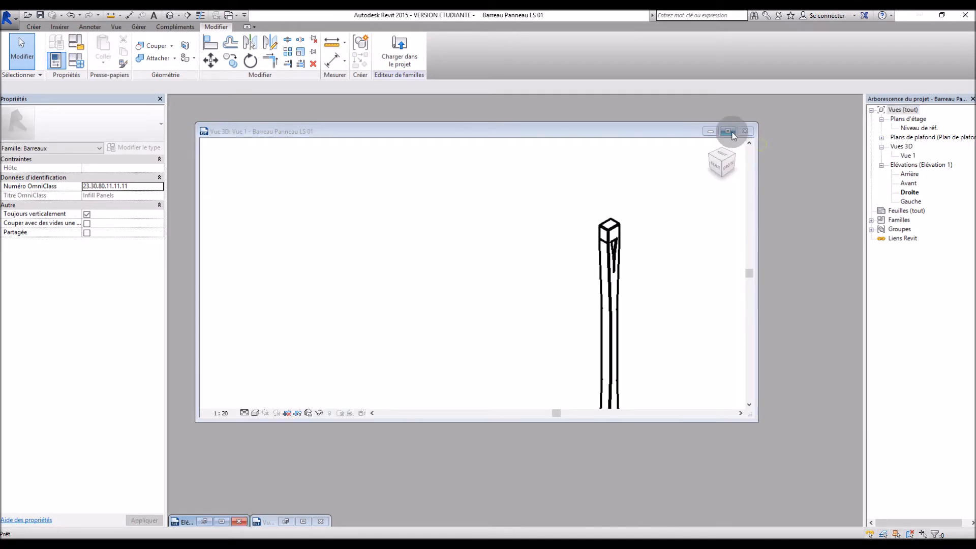
left_click(732, 132)
left_click(222, 521)
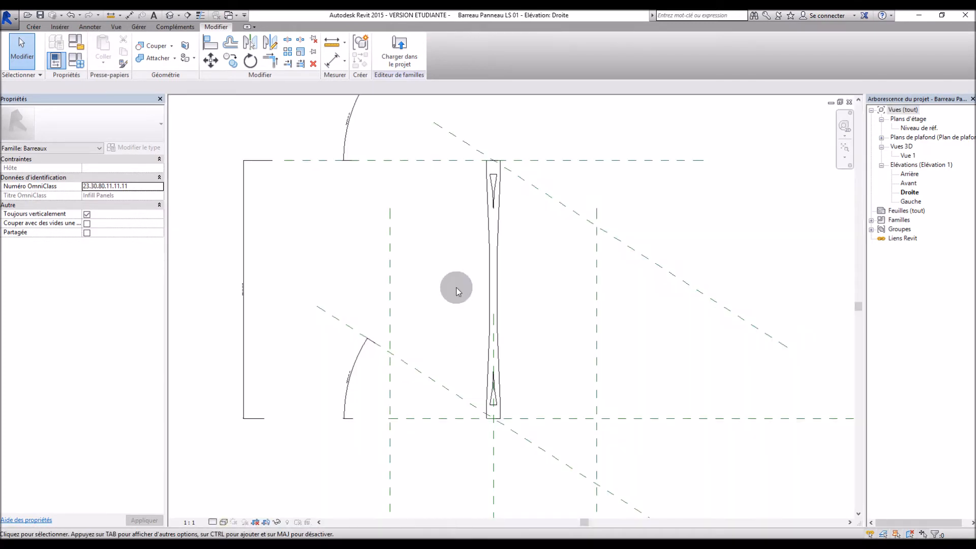
Step: Edit the baluster extrusion's sketch and delete the horizontal top line and the two short vertical lines below it
left_click(494, 262)
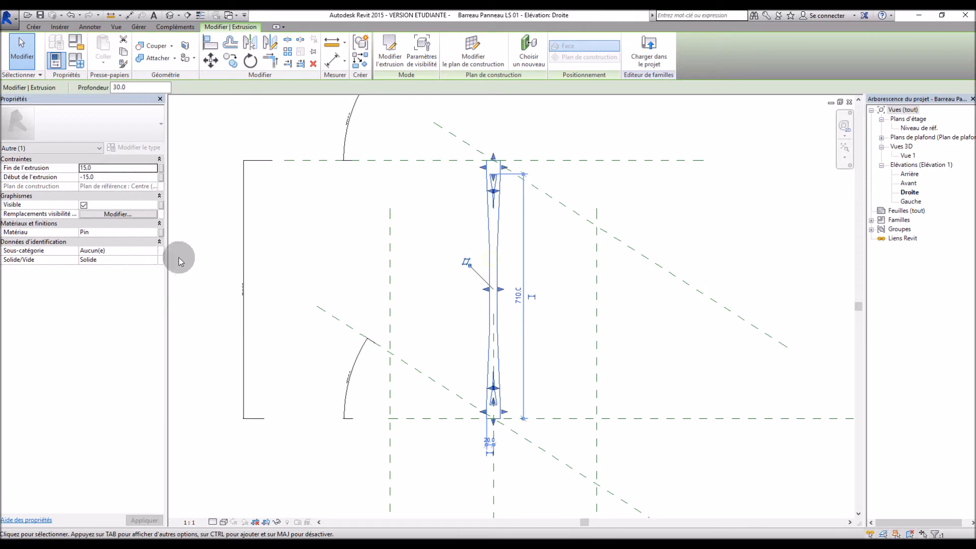
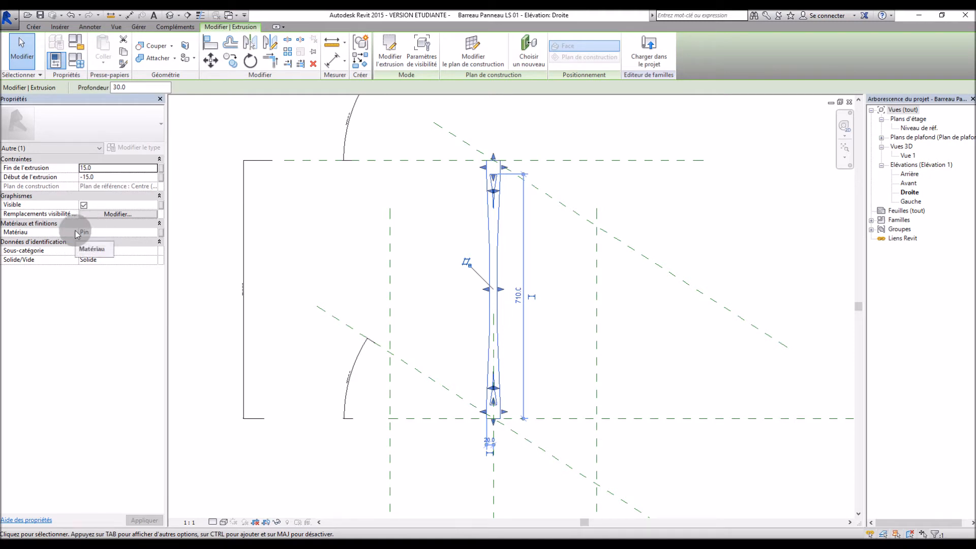
double_click(505, 205)
scroll(496, 162, "up", 4)
left_click(491, 163)
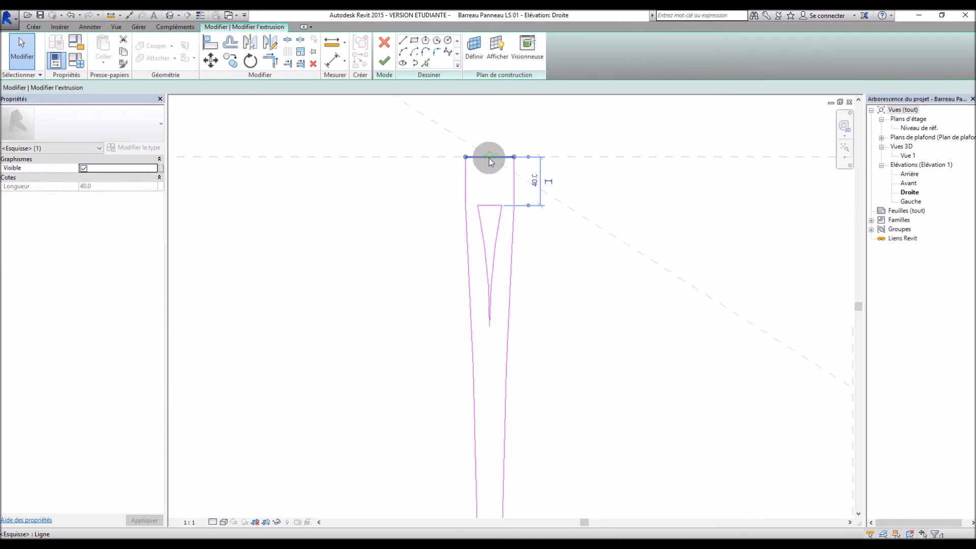
key("Delete")
left_click(465, 181)
key("Delete")
left_click(515, 185)
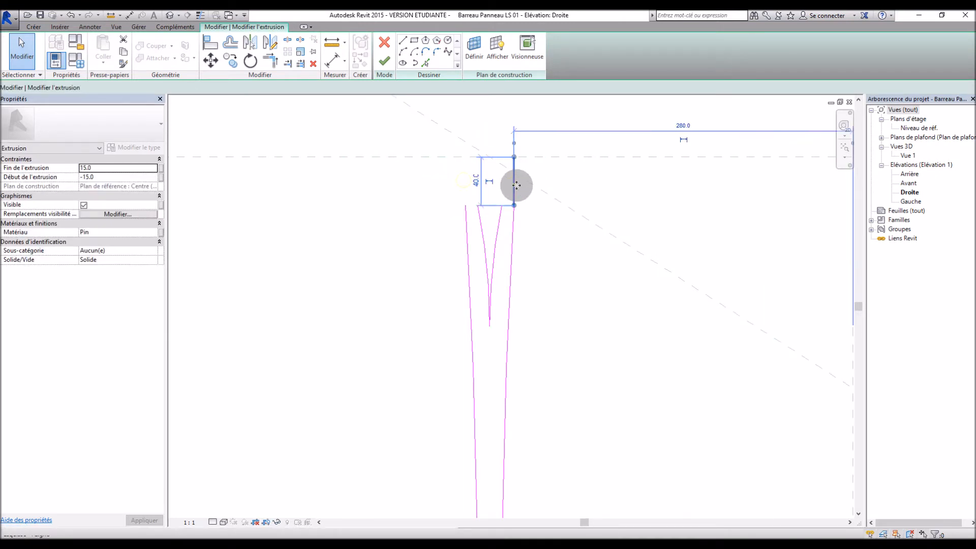
key("Delete")
Step: Draw the left vertical edge up to the sloping Angle de coupe supérieur plane and the right one 40 mm up to the Haut plane
left_click(403, 40)
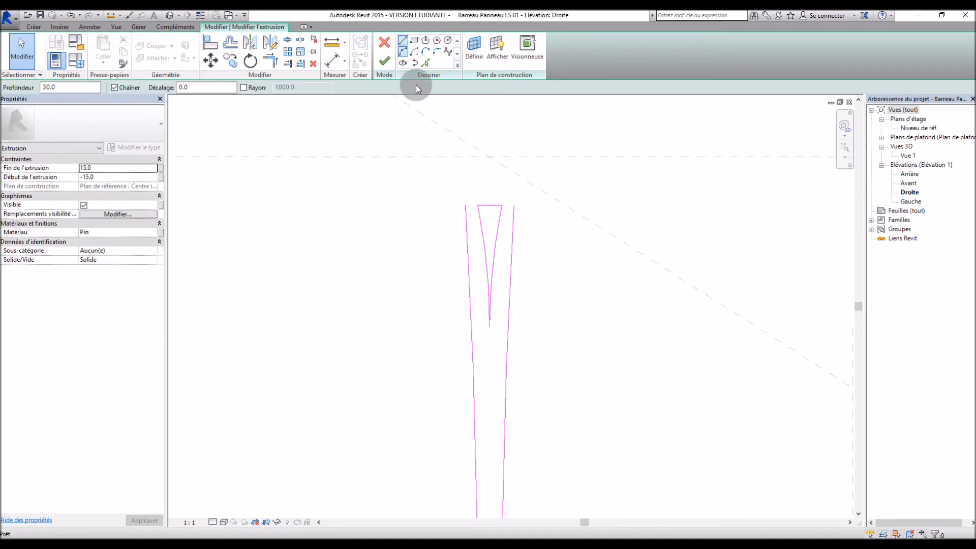
left_click(465, 142)
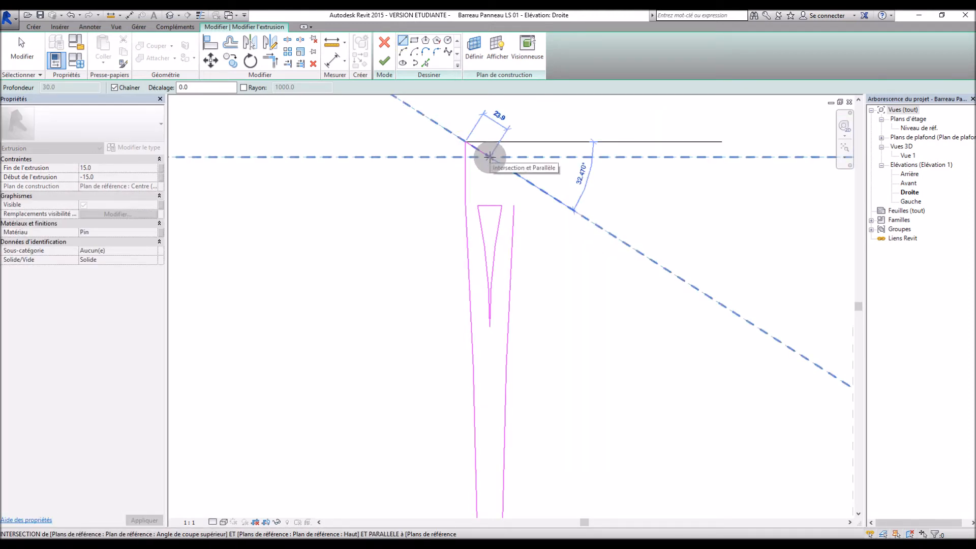
key("Escape")
left_click(514, 205)
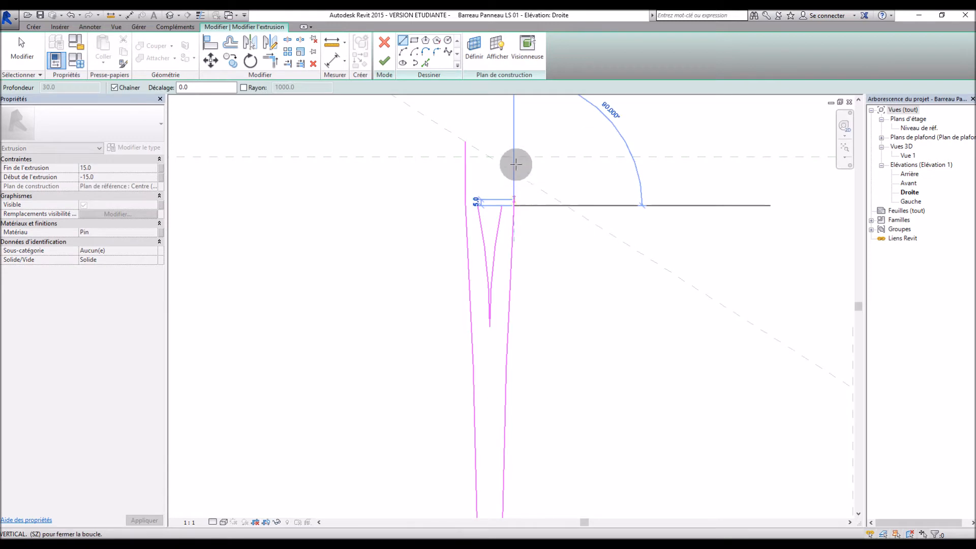
left_click(514, 157)
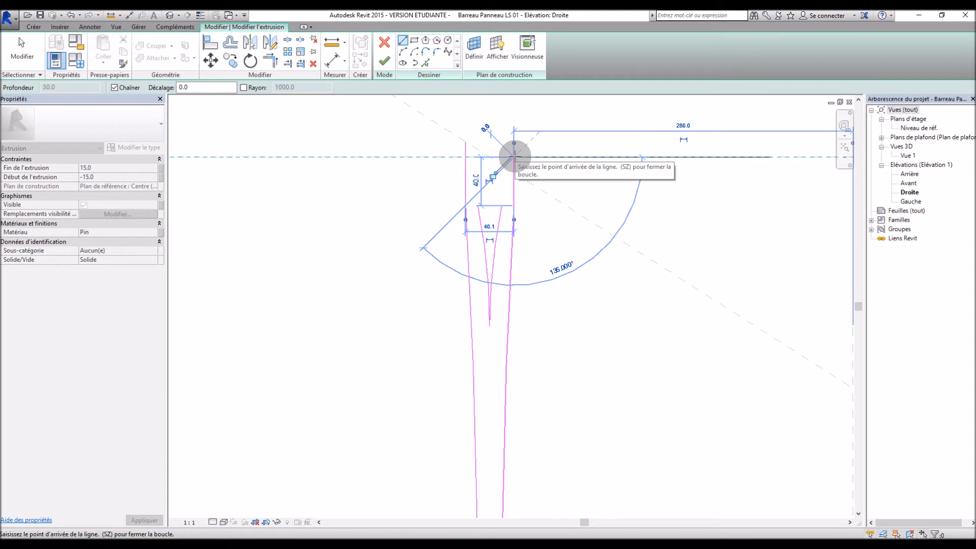
Step: Close the baluster top with a horizontal line to the centre and a line along the upper cut-angle plane, and finish the sketch
scroll(512, 154, "down", 3)
scroll(510, 155, "up", 4)
left_click(484, 154)
left_click(436, 123)
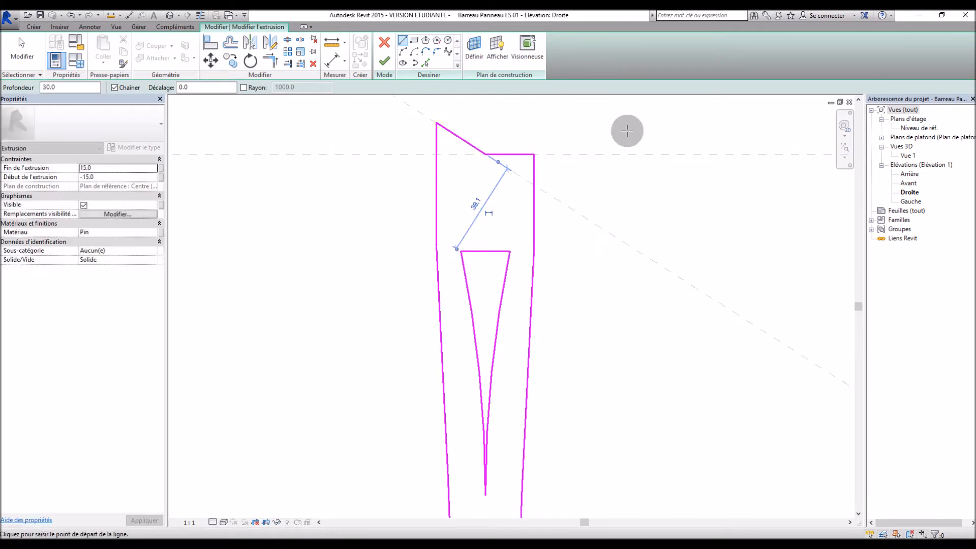
scroll(627, 130, "down", 2)
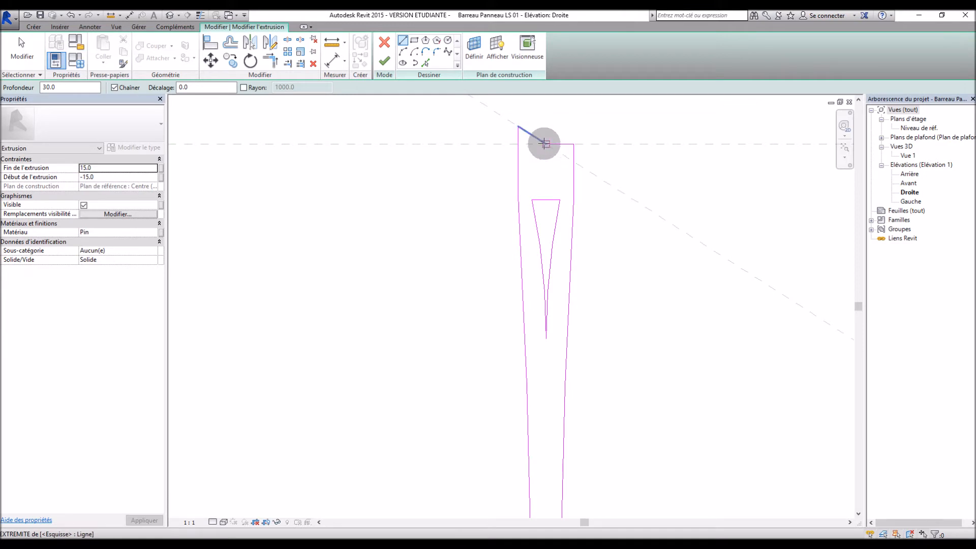
scroll(501, 158, "down", 5)
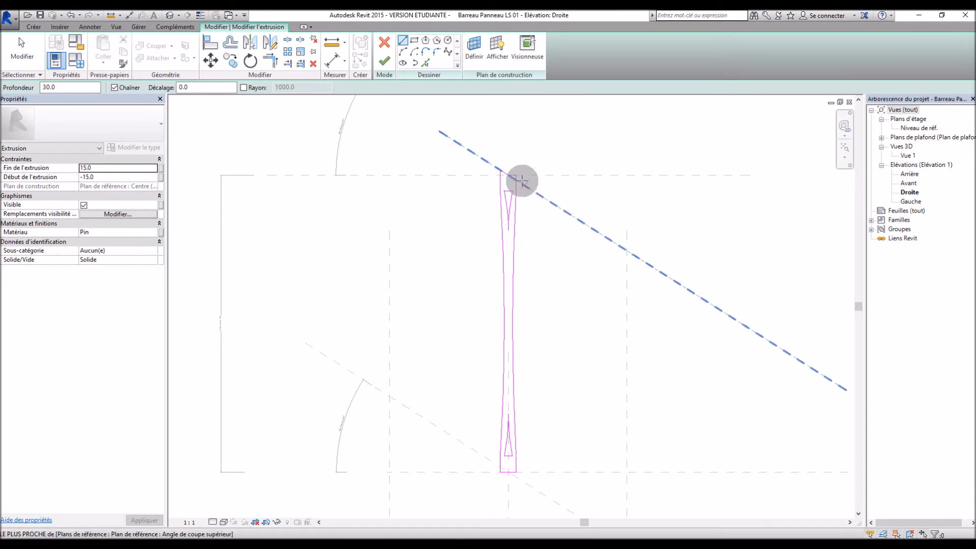
left_click(385, 61)
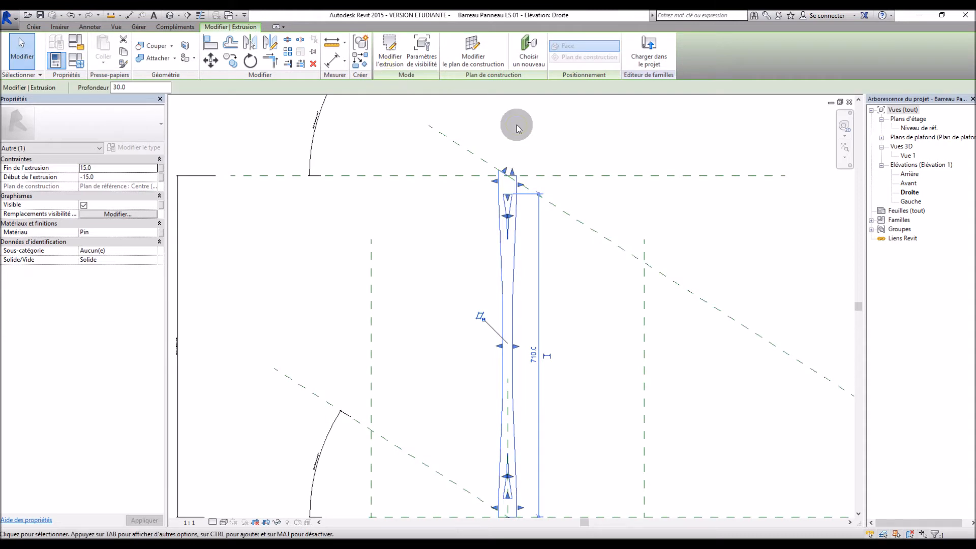
Step: Load the reshaped Barreau Panneau LS 01 family into the Garde-corps project, replacing the existing version
left_click(593, 135)
scroll(593, 133, "down", 3)
scroll(542, 154, "up", 12)
scroll(550, 172, "down", 8)
scroll(551, 170, "down", 3)
left_click(400, 51)
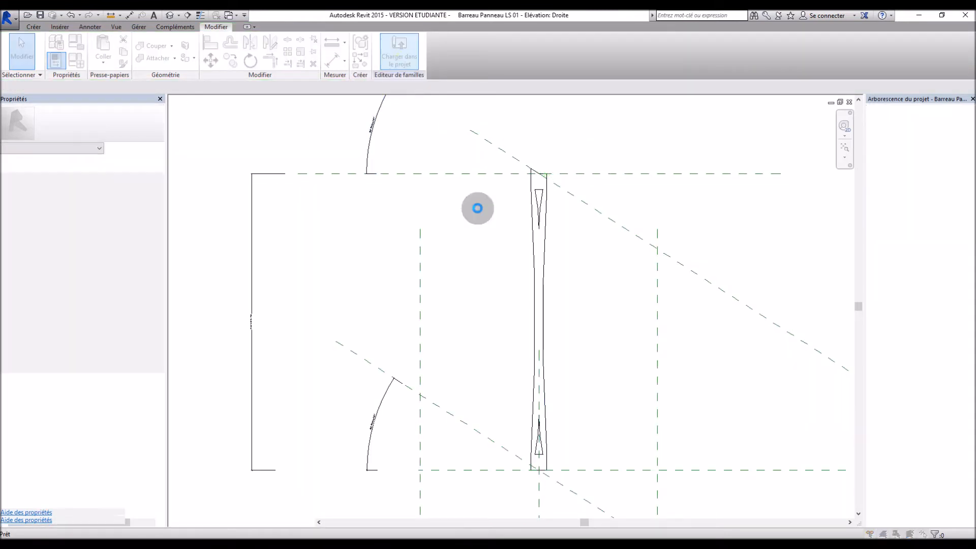
left_click(487, 254)
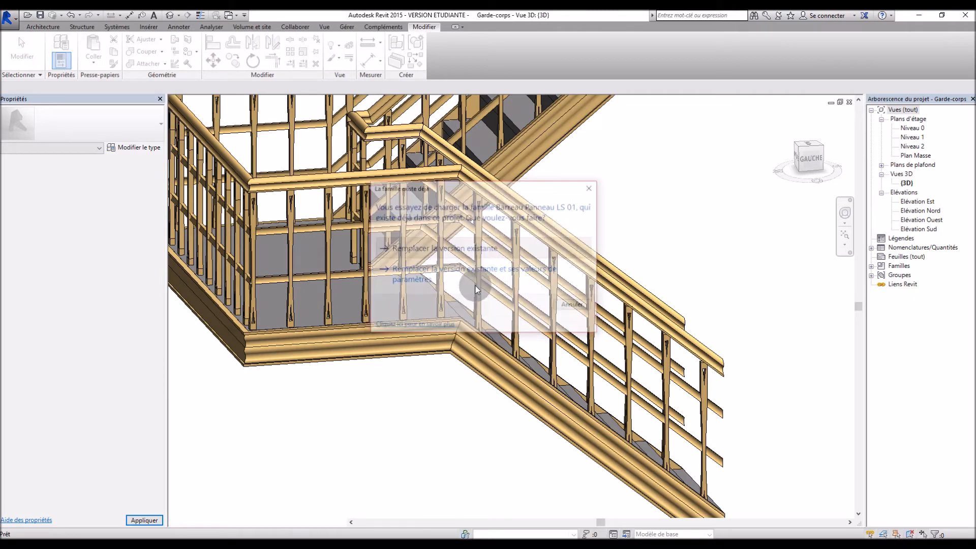
Step: Examine how the reshaped baluster tops meet the sloping rail on the lower flight and around the landing
middle_click_drag(522, 286, 642, 260, "shift")
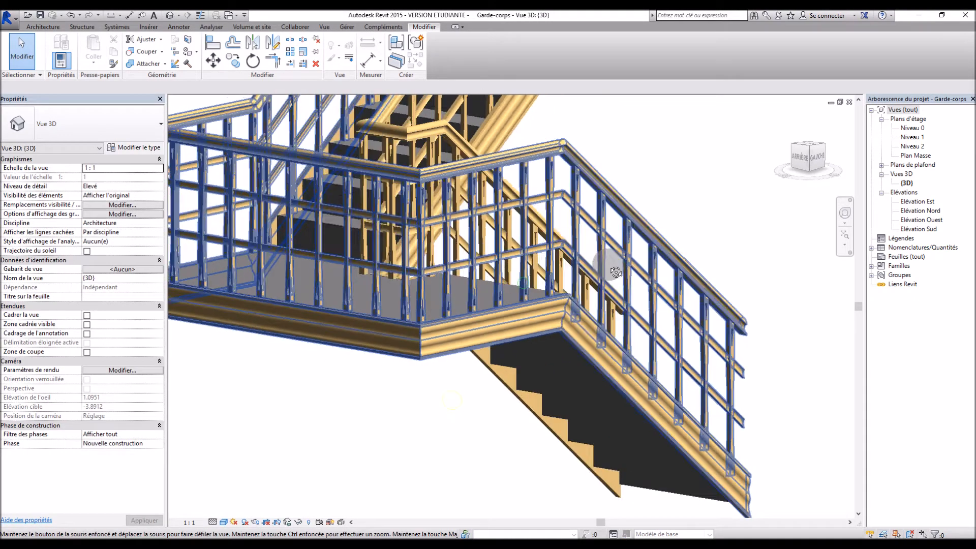
scroll(630, 209, "up", 5)
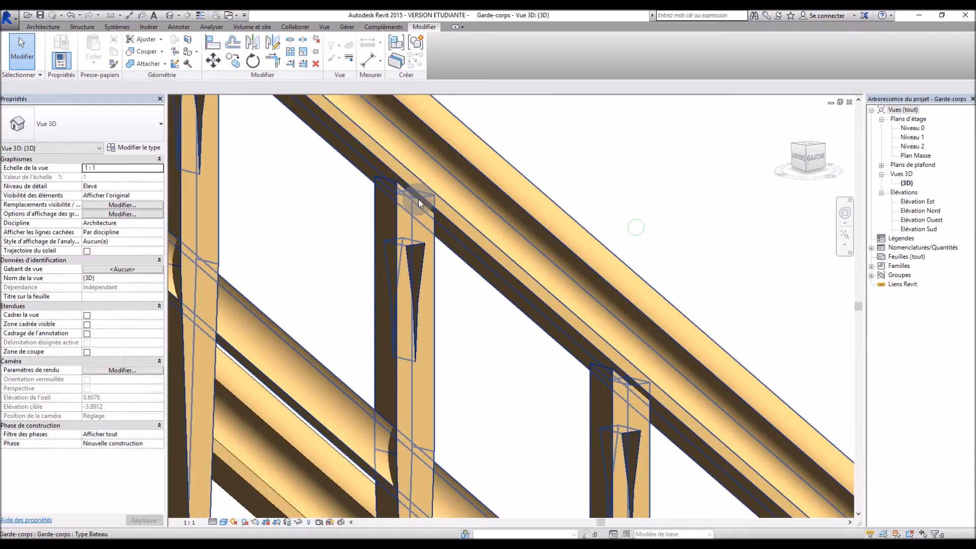
scroll(435, 201, "down", 5)
middle_click_drag(435, 200, 426, 247, "shift")
scroll(517, 241, "down", 5)
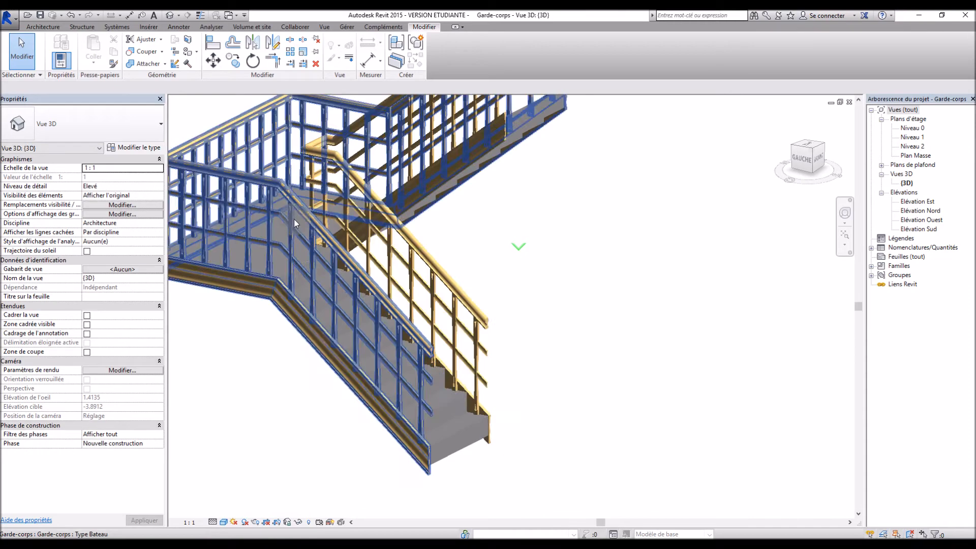
scroll(405, 236, "up", 3)
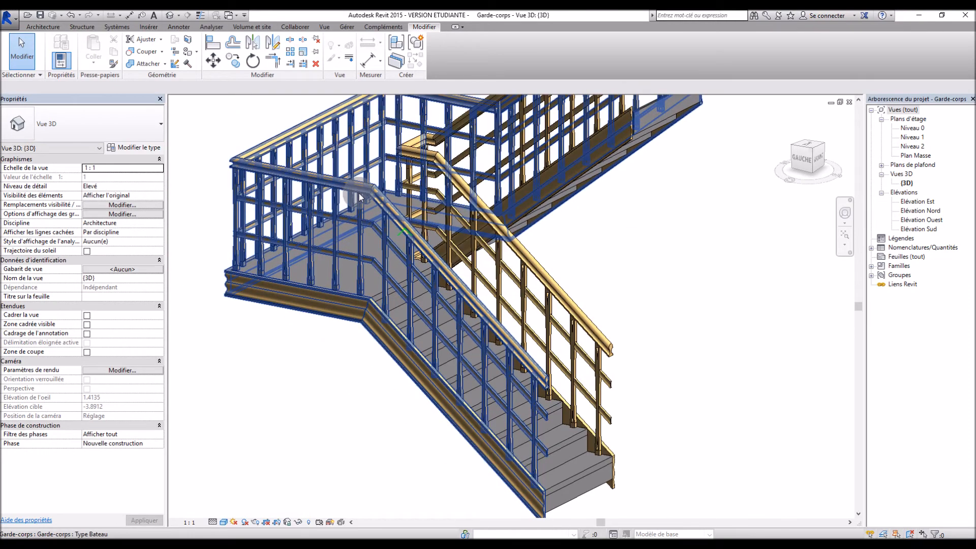
scroll(405, 236, "up", 5)
scroll(422, 221, "down", 5)
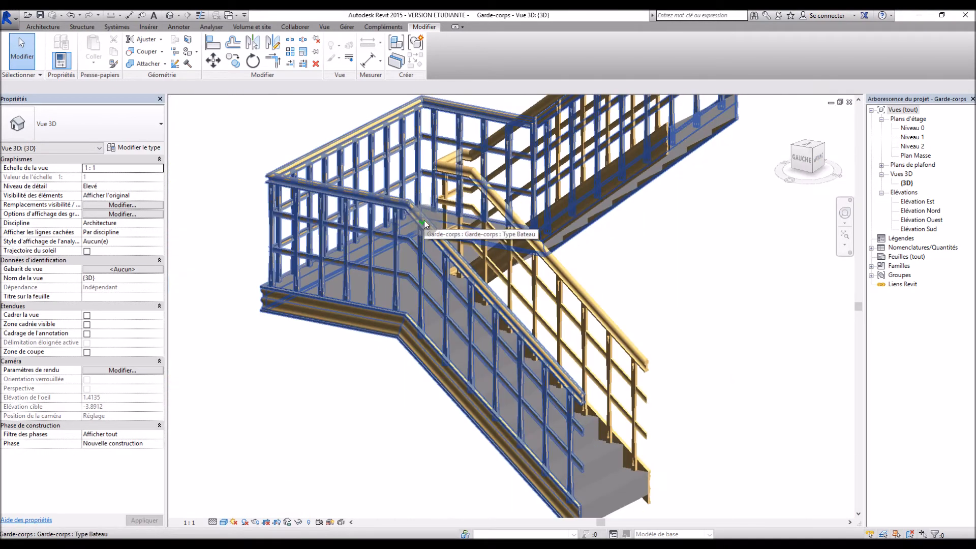
Step: In the Type Bateau baluster placement, disable balusters per stair tread, keep Barreau Panneau LS 01 up to Traverse haute, and apply
left_click(473, 290)
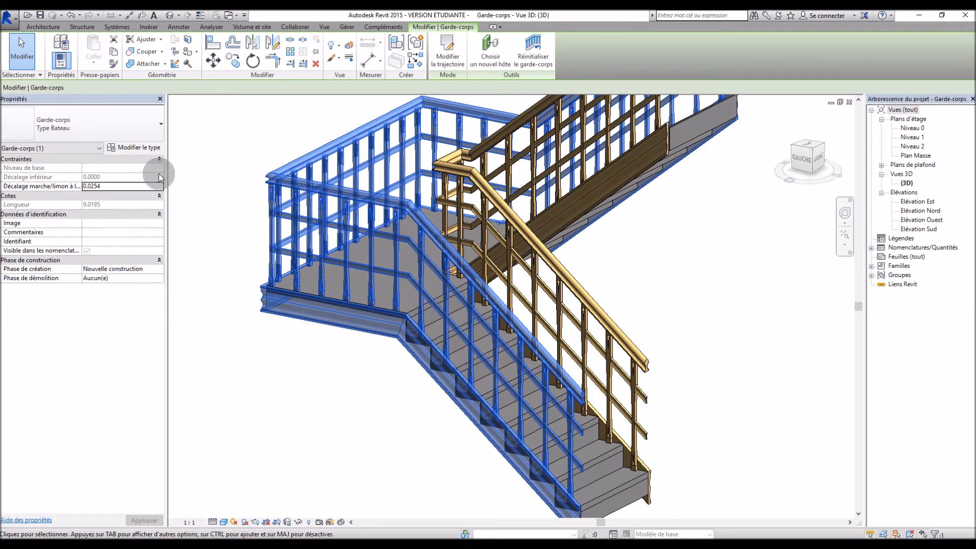
left_click(139, 150)
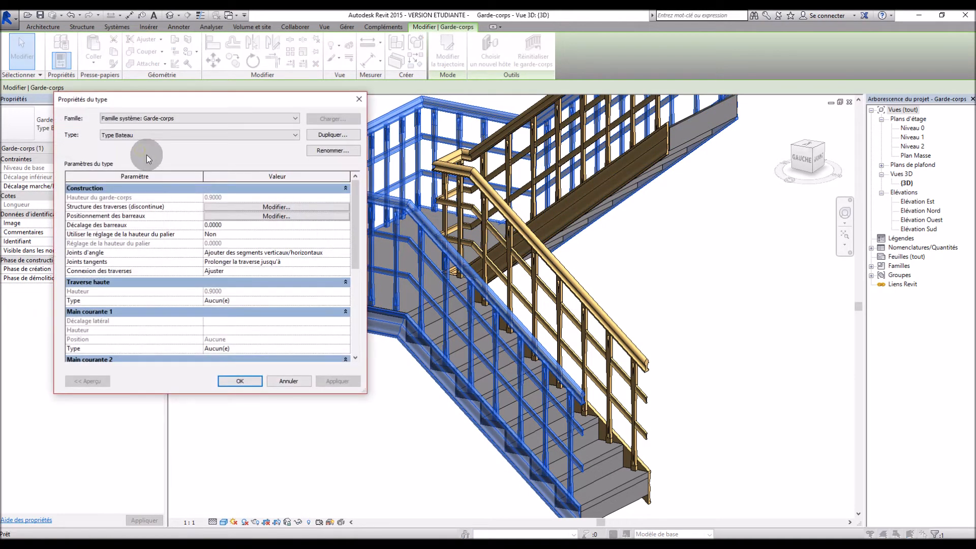
left_click(273, 216)
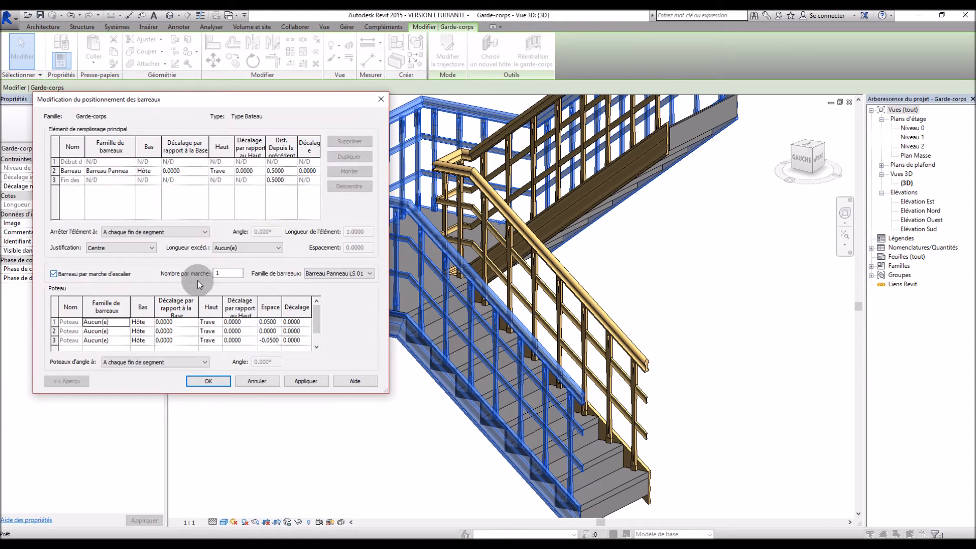
left_click(60, 278)
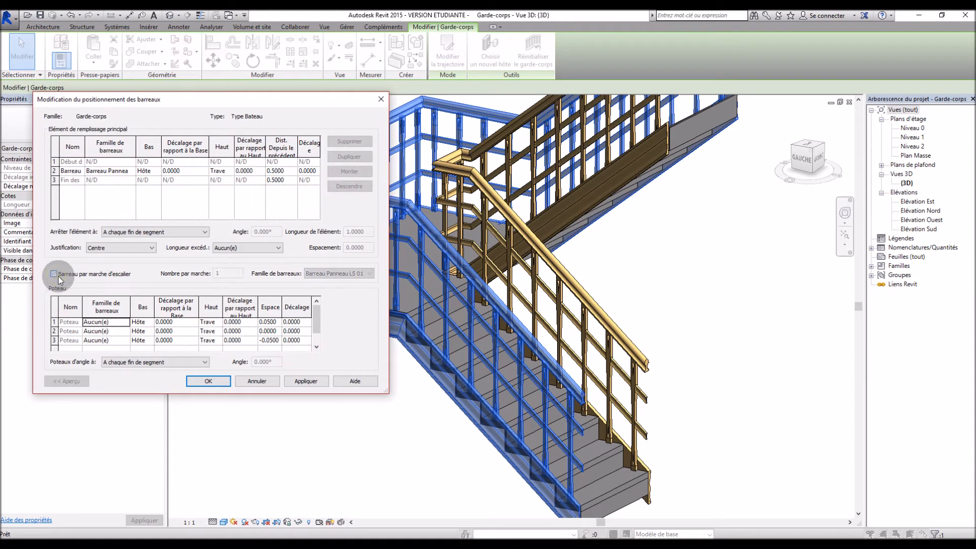
left_click(133, 171)
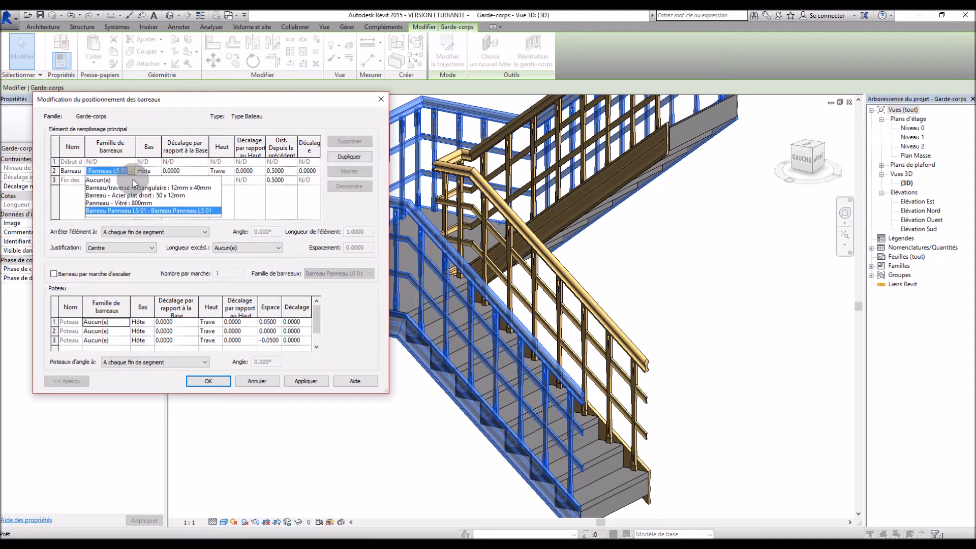
left_click(142, 210)
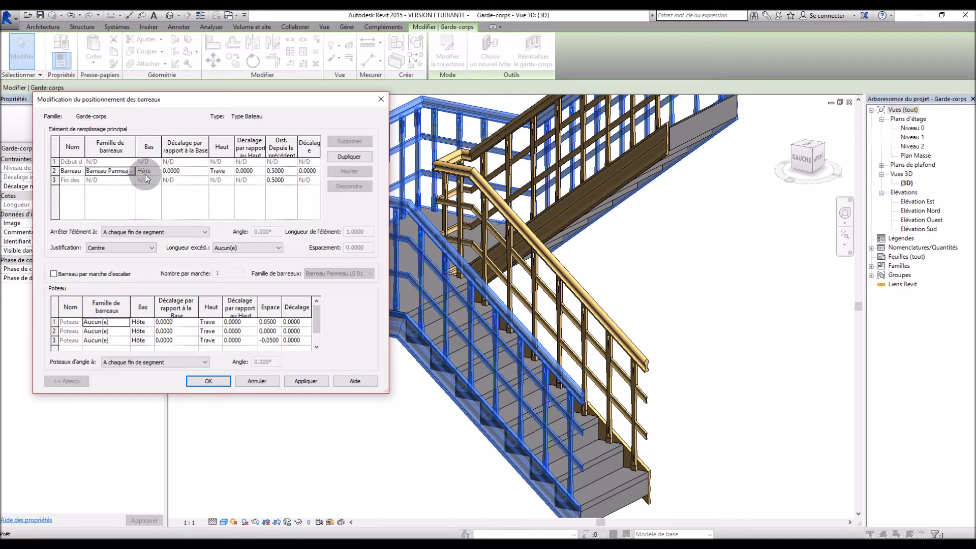
left_click(230, 173)
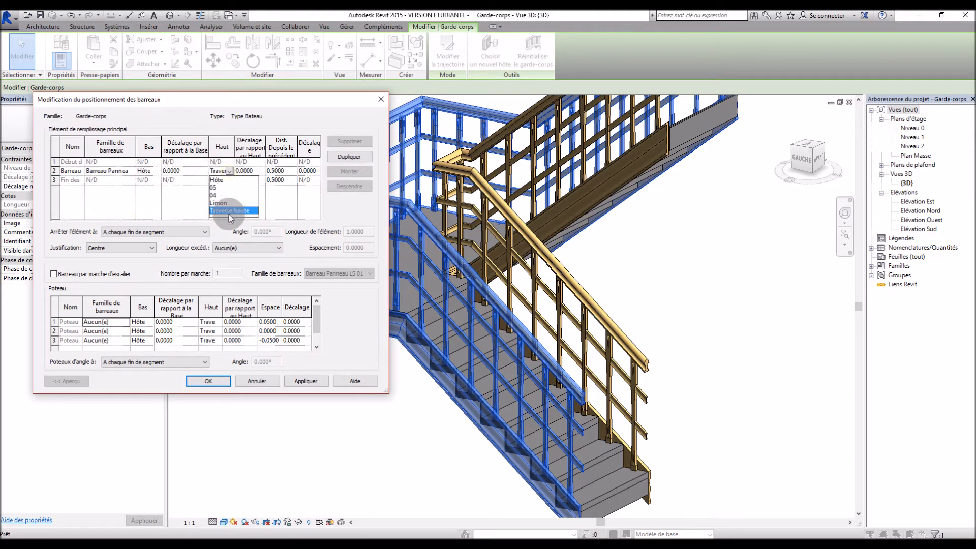
left_click(316, 383)
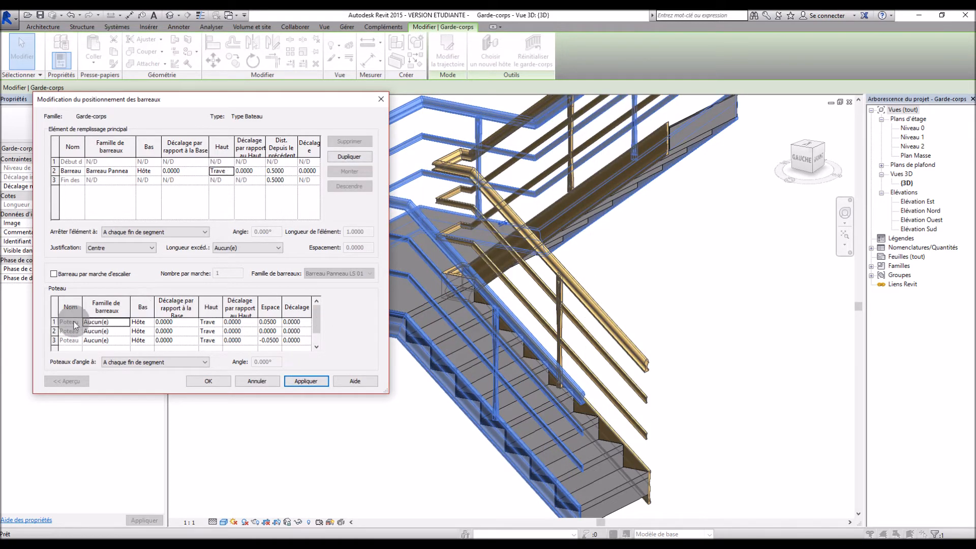
Step: Set the start, corner and end posts of Type Bateau to Barreau Panneau LS 01, then apply and accept the type changes
left_click(125, 323)
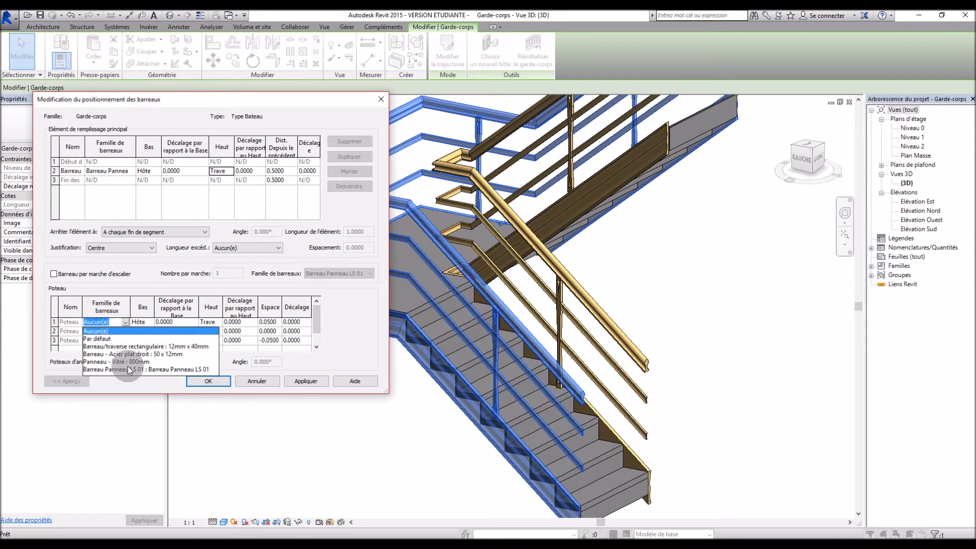
left_click(127, 368)
left_click(126, 331)
left_click(118, 371)
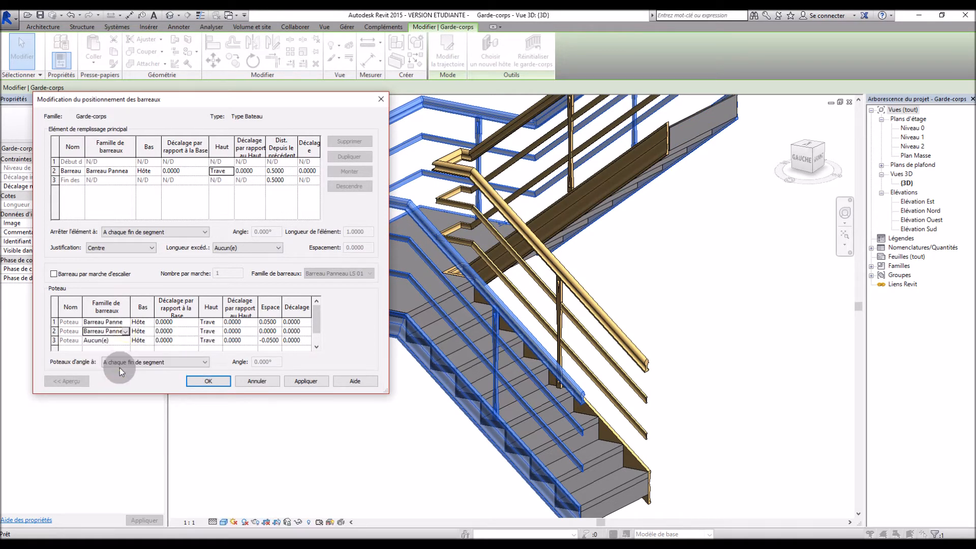
left_click(127, 341)
left_click(130, 388)
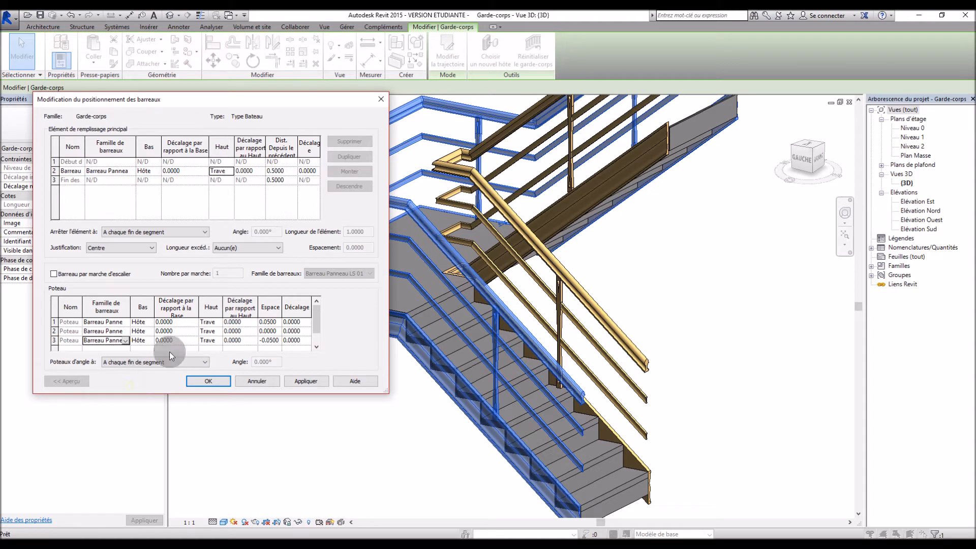
left_click(300, 382)
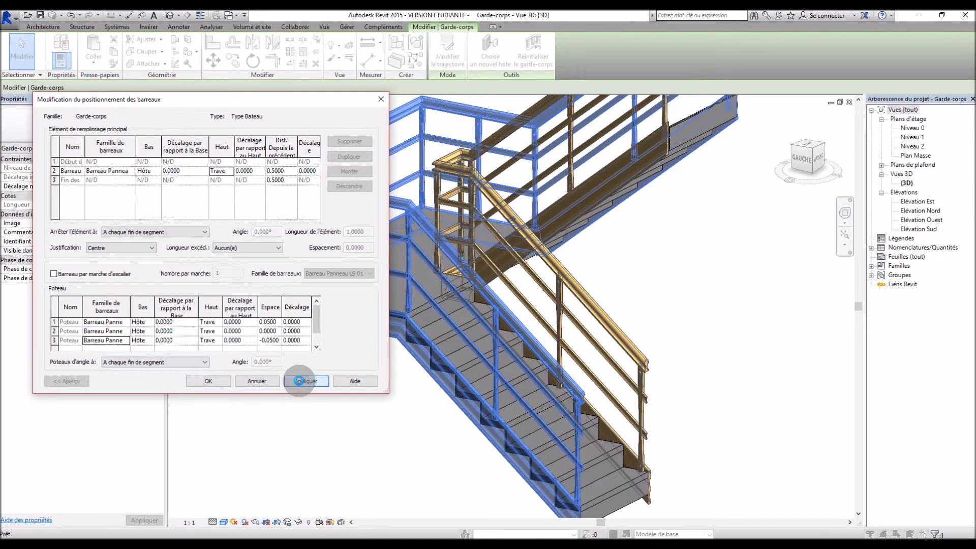
left_click(222, 385)
left_click(218, 382)
left_click(308, 397)
middle_click_drag(318, 404, 344, 412, "shift")
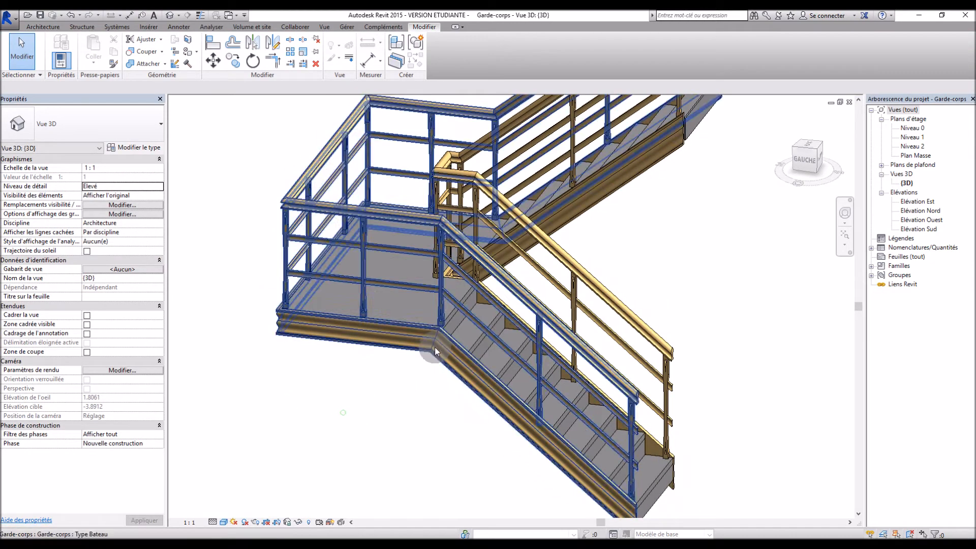
Step: Examine the Barreau Panneau LS 01 posts at the landing corners and along the lower flight on both railings
scroll(435, 347, "up", 5)
scroll(461, 313, "down", 5)
middle_click_drag(609, 429, 587, 486, "shift")
scroll(479, 223, "up", 4)
middle_click_drag(391, 257, 446, 338, "shift")
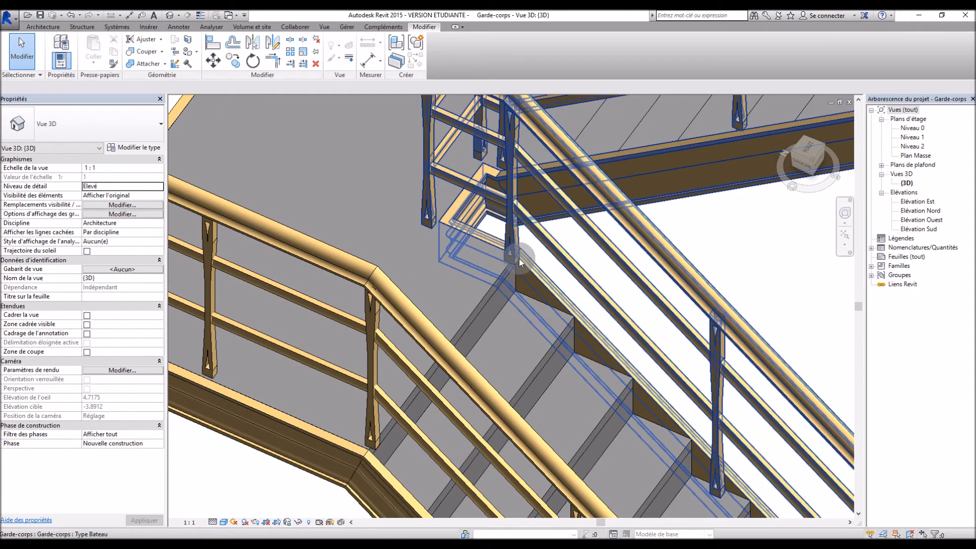
scroll(519, 260, "down", 3)
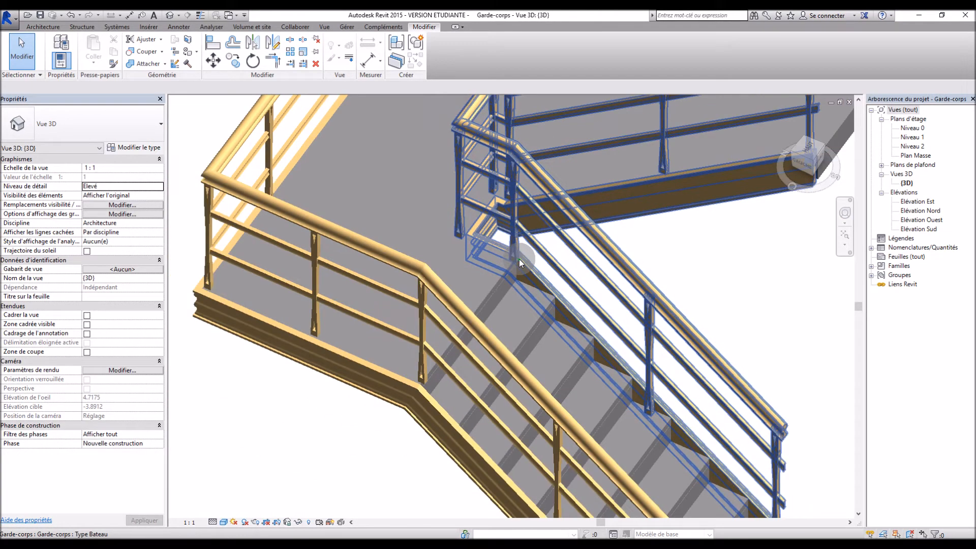
middle_click_drag(337, 414, 403, 339, "shift")
scroll(474, 266, "up", 5)
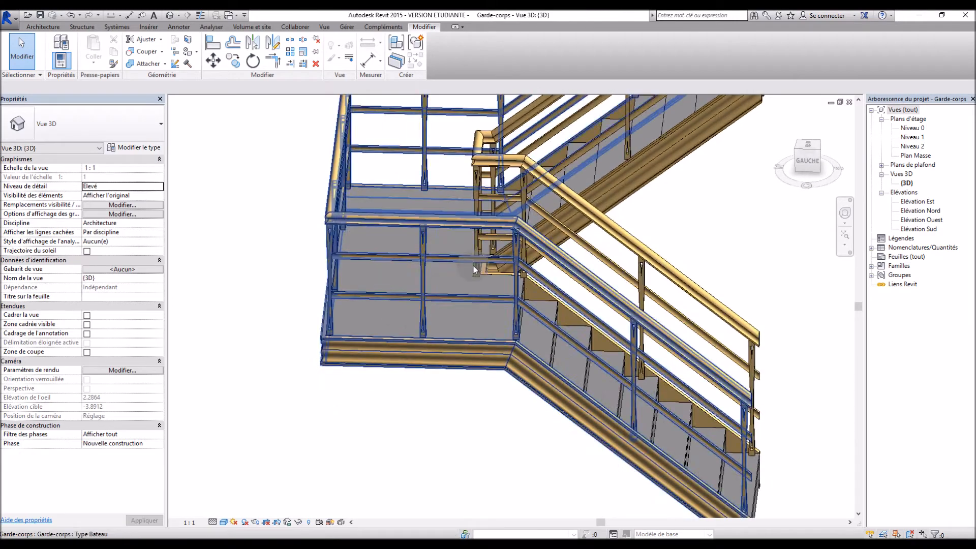
mouse_move(548, 251)
middle_mouse_down("shift")
mouse_move(554, 307)
mouse_move(514, 209)
mouse_move(516, 153)
mouse_move(484, 397)
mouse_move(451, 399)
mouse_move(458, 318)
mouse_move(399, 345)
middle_mouse_up("shift")
scroll(463, 370, "up", 5)
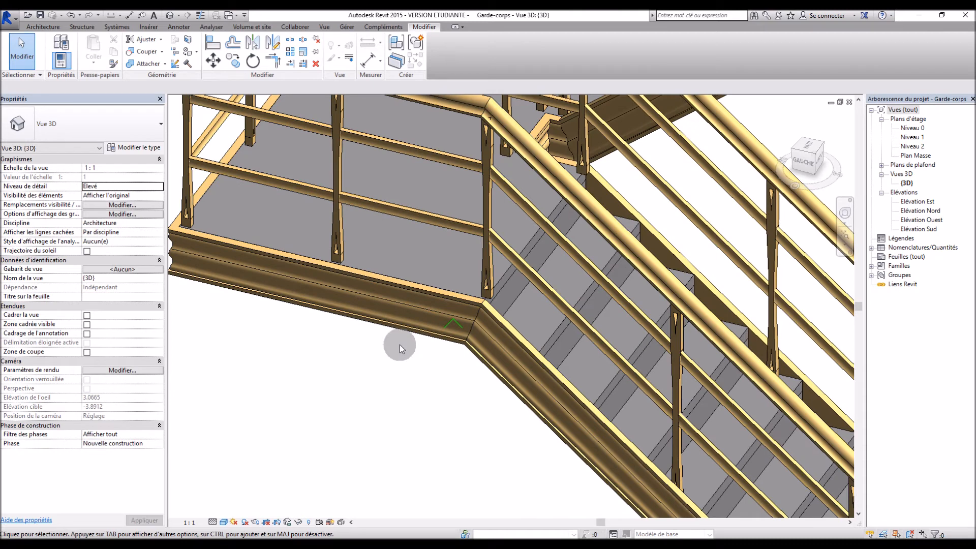
Step: In the Type Bateau baluster placement, set the corner post spacing to 0.05, apply, and accept the type changes
left_click(484, 267)
left_click(131, 148)
left_click(266, 217)
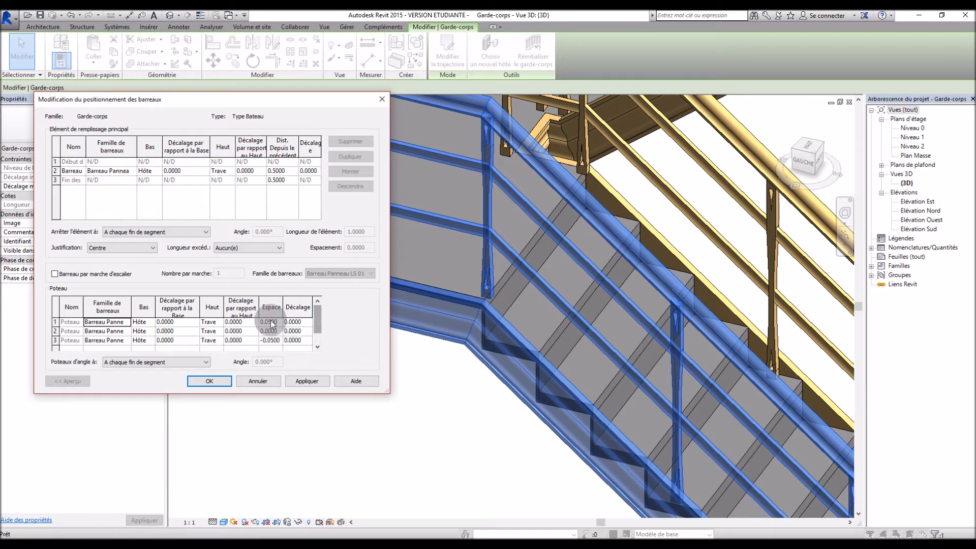
mouse_move(318, 325)
left_mouse_down()
mouse_move(320, 340)
mouse_move(319, 316)
left_mouse_up()
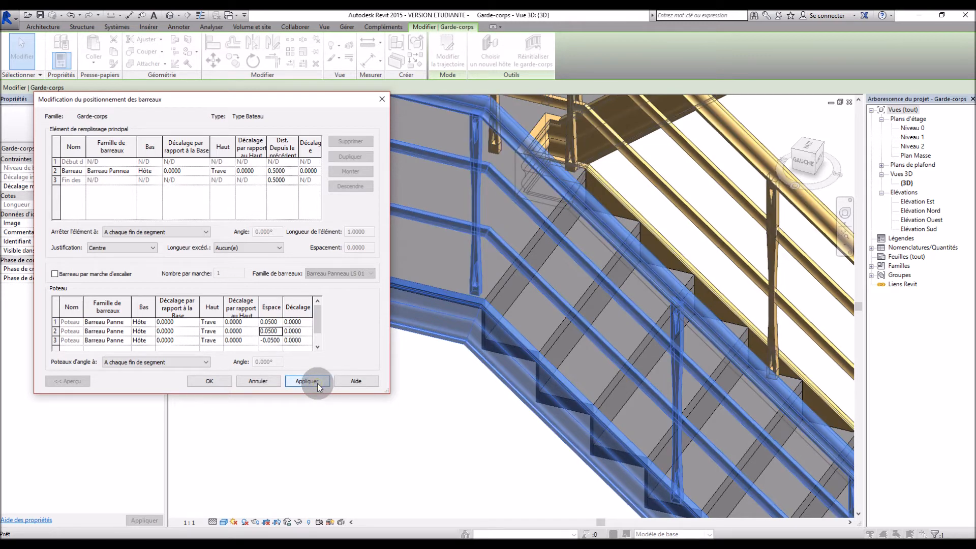
left_click(209, 381)
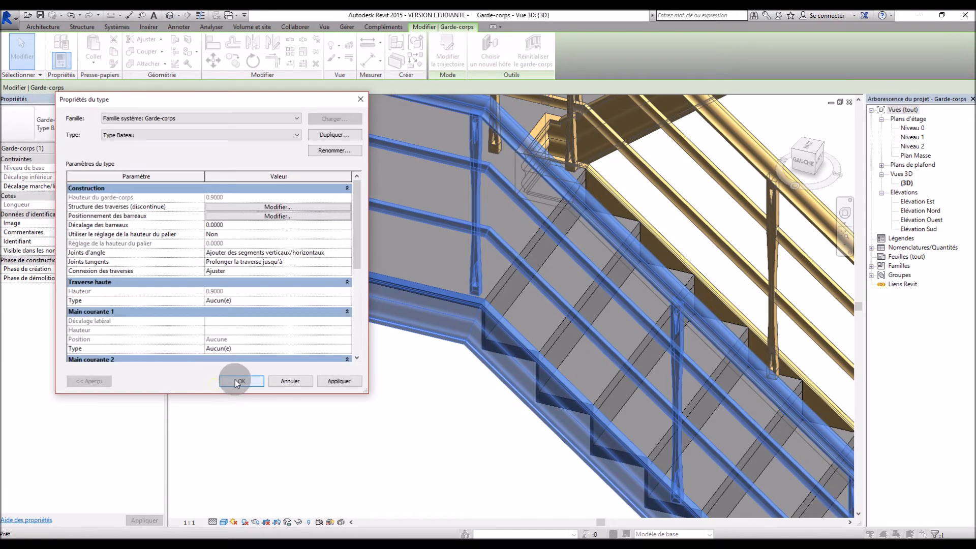
left_click(249, 382)
left_click(322, 448)
Step: Examine the position of the shifted corner posts on the outer railing and around the inner railing's landing return
mouse_move(322, 448)
middle_mouse_down("shift")
mouse_move(385, 389)
mouse_move(362, 399)
mouse_move(329, 443)
middle_mouse_up("shift")
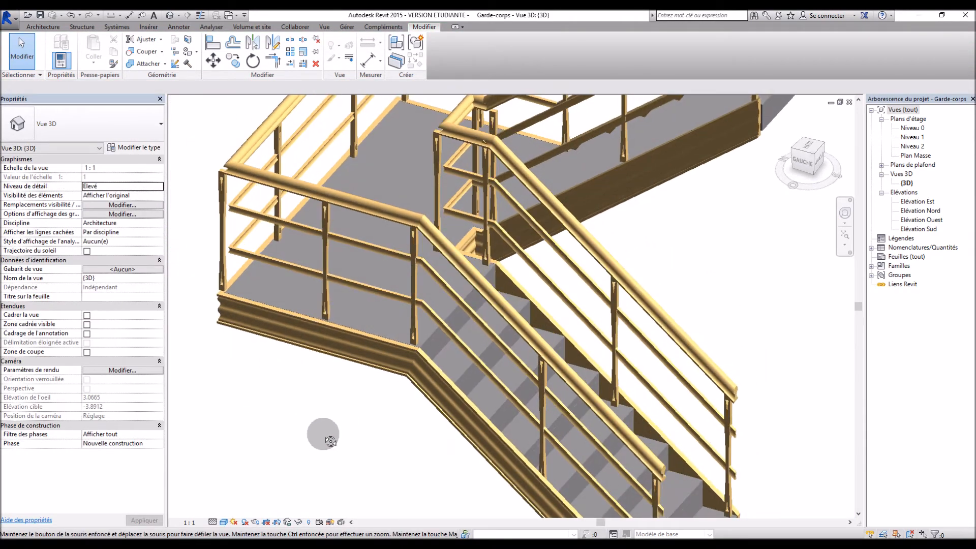
scroll(378, 357, "up", 5)
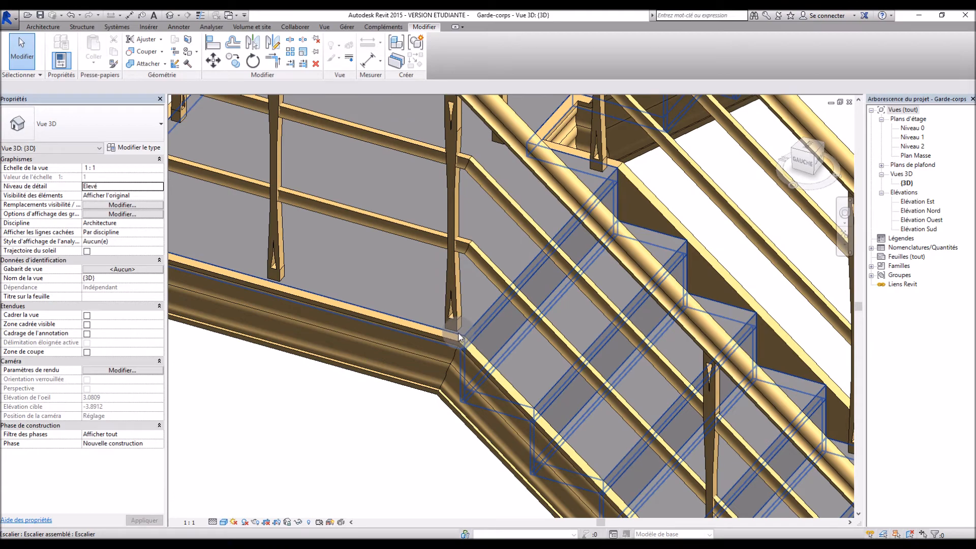
scroll(459, 337, "down", 5)
scroll(506, 331, "down", 3)
middle_click_drag(512, 219, 528, 215, "shift")
scroll(536, 243, "up", 5)
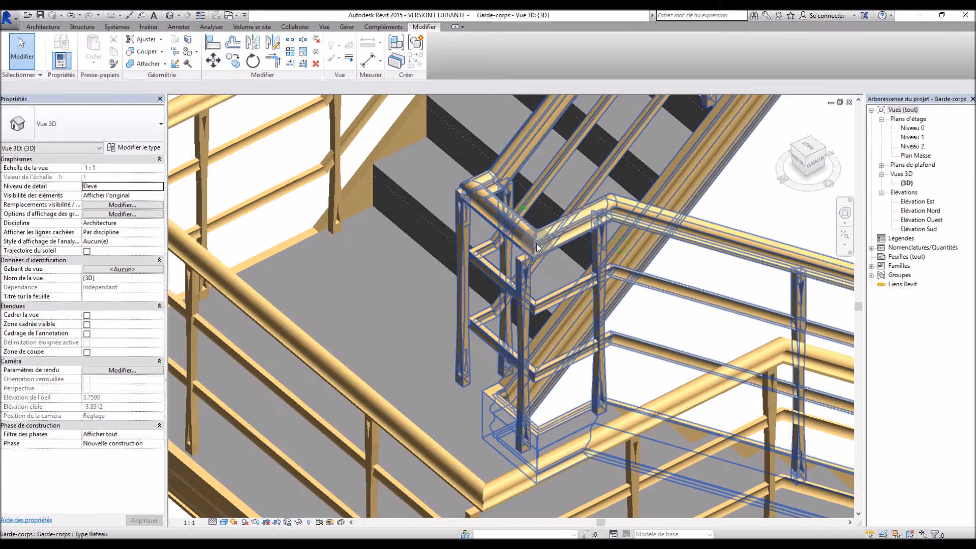
scroll(536, 243, "up", 2)
scroll(493, 276, "down", 2)
scroll(429, 337, "down", 2)
middle_click_drag(340, 371, 573, 308, "shift")
middle_click_drag(759, 365, 462, 374, "shift")
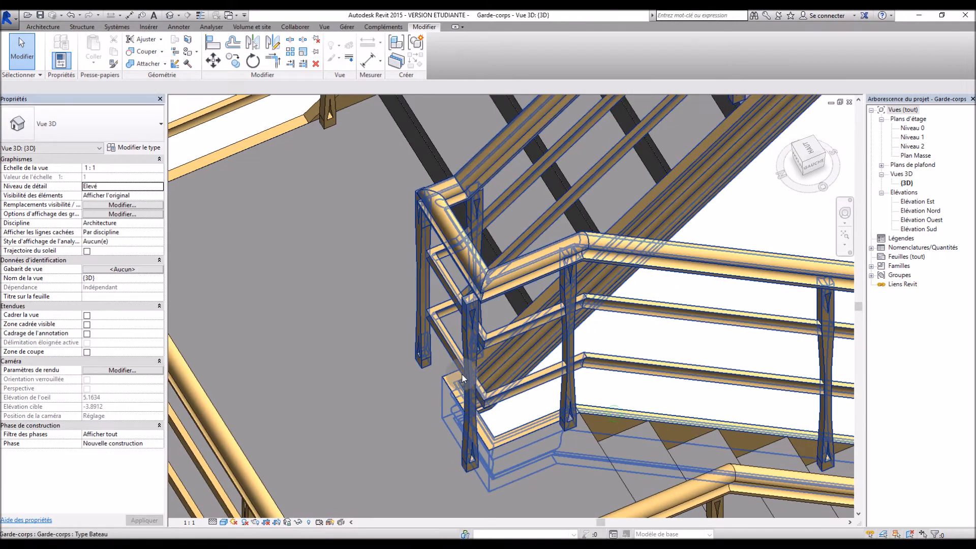
Step: Try smaller corner post spacings in the Type Bateau baluster placement, ending with 0.02, and accept the type changes
left_click(565, 350)
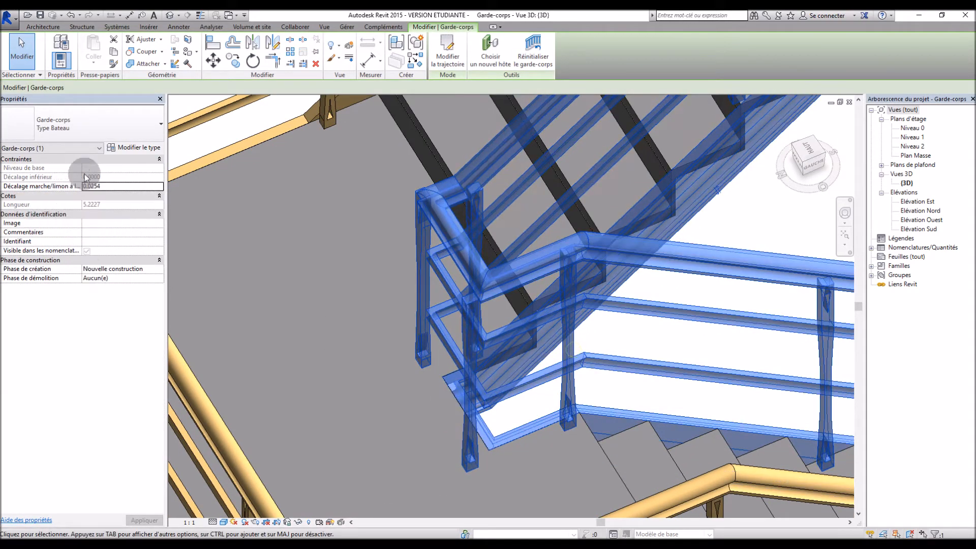
left_click(137, 148)
left_click(257, 215)
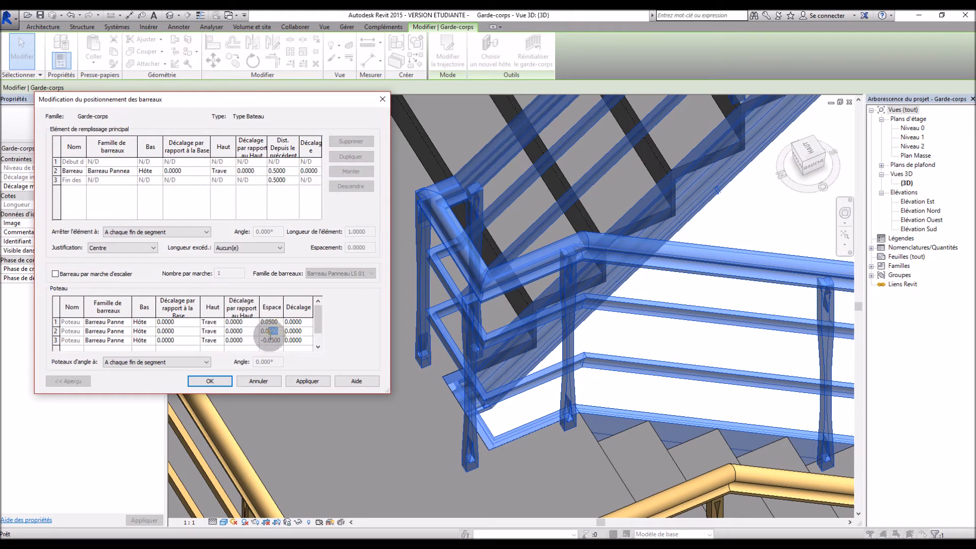
key("BackSpace")
key("BackSpace")
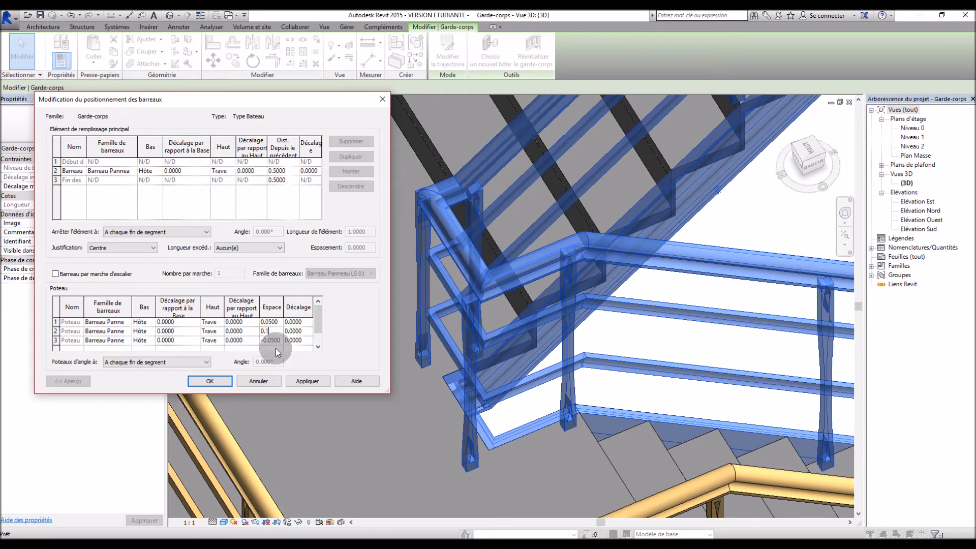
left_click(316, 384)
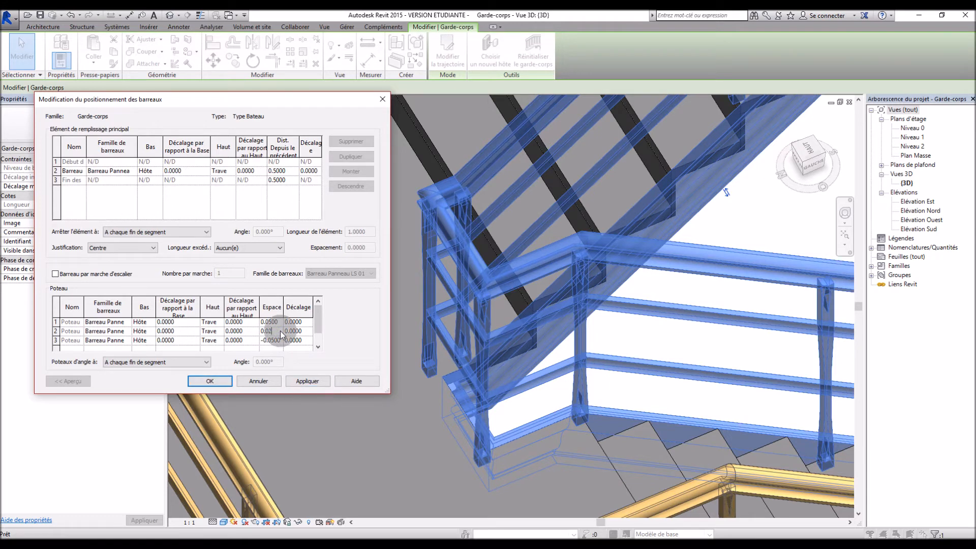
type("2")
key("Tab")
left_click(299, 382)
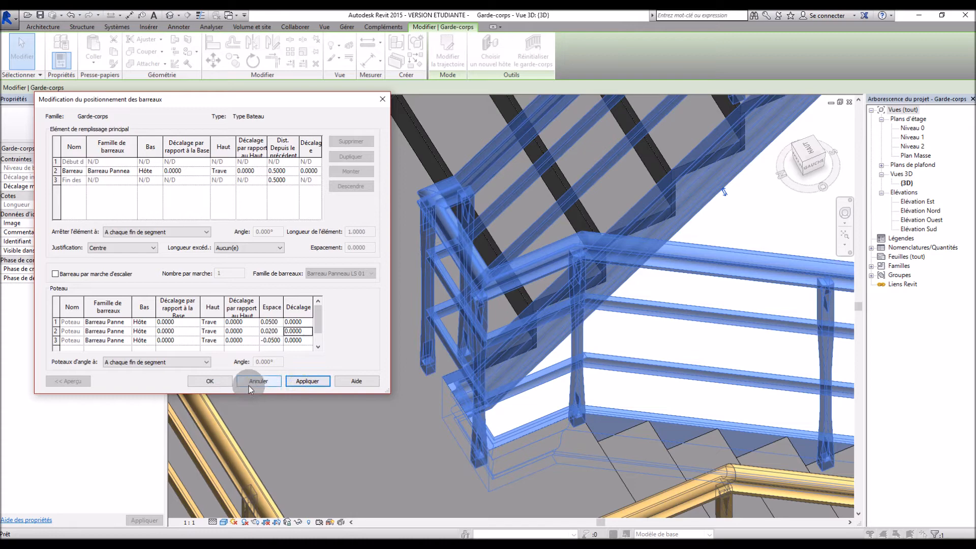
left_click(218, 382)
left_click(230, 382)
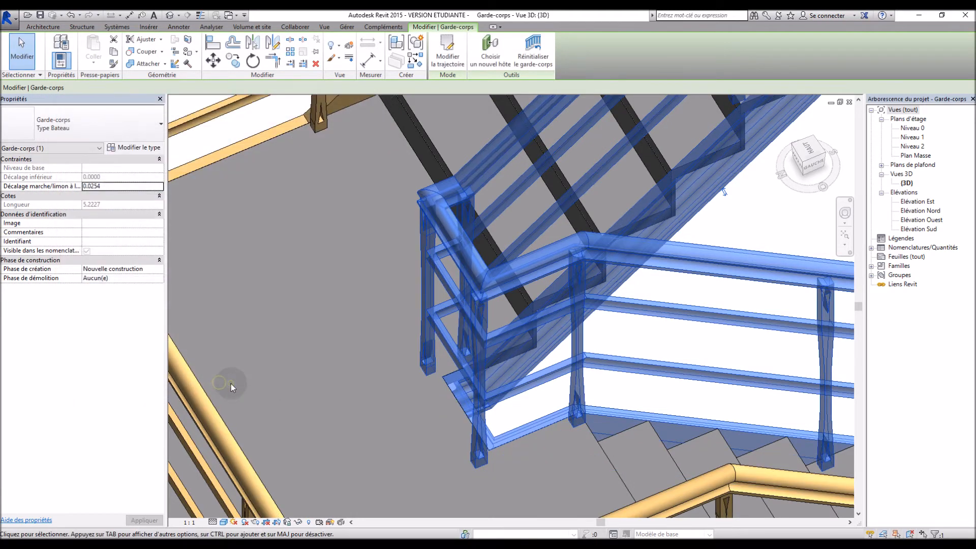
left_click(395, 373)
Step: Reset the corner post spacing of the Type Bateau railing to 0 and apply it
middle_click_drag(729, 255, 541, 416, "shift")
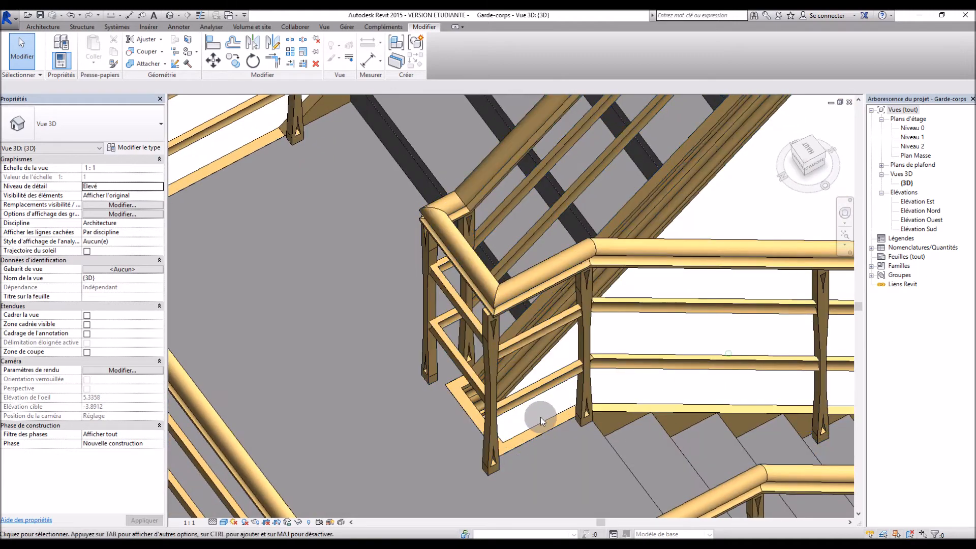
middle_click_drag(418, 233, 417, 331, "shift")
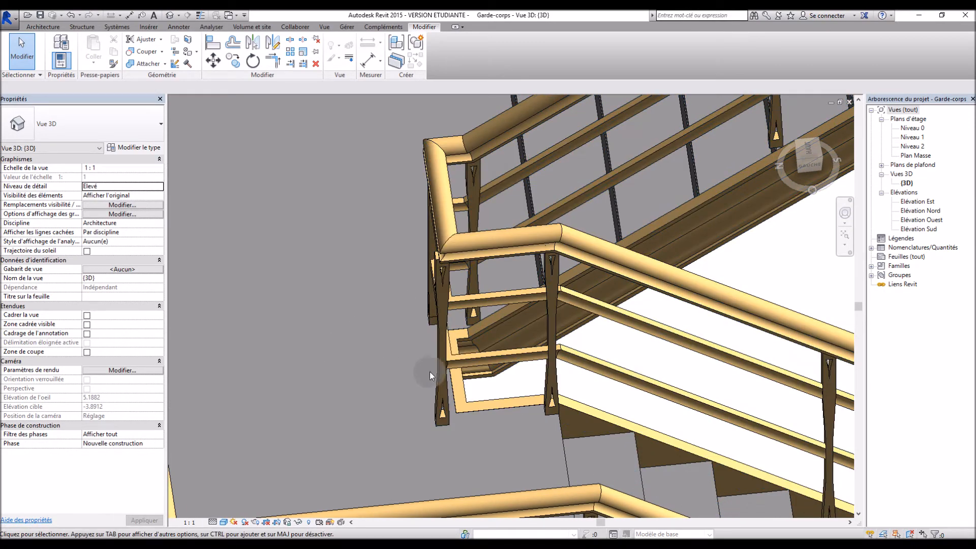
left_click(441, 356)
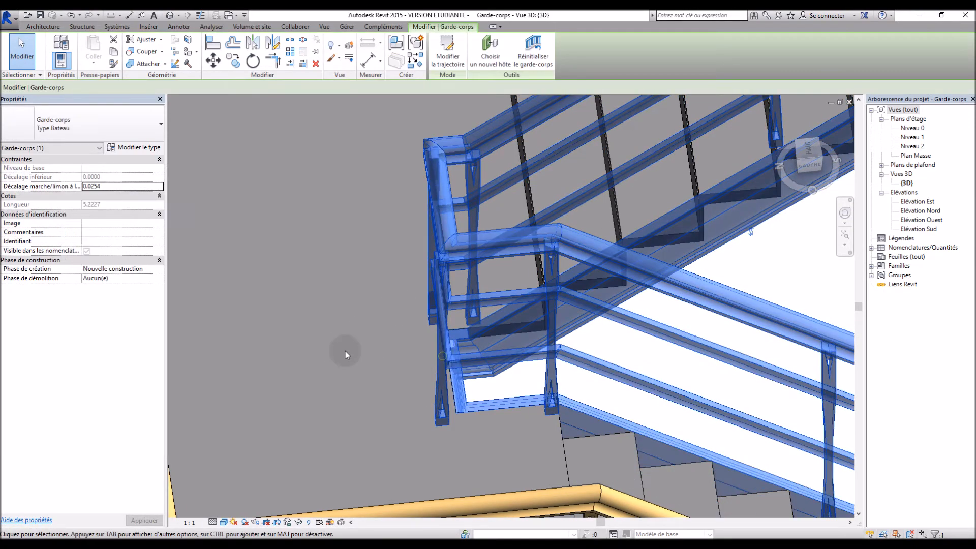
left_click(134, 148)
left_click(278, 220)
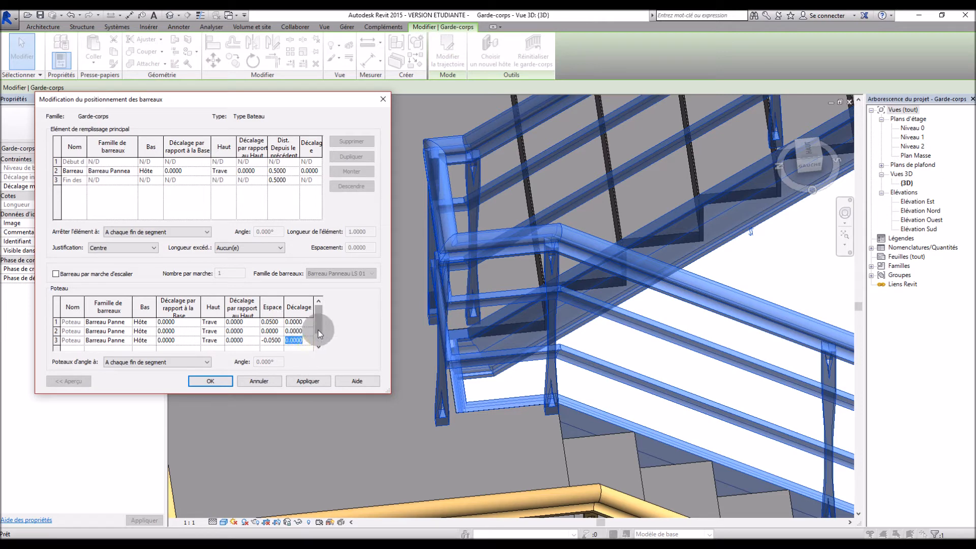
left_click(316, 381)
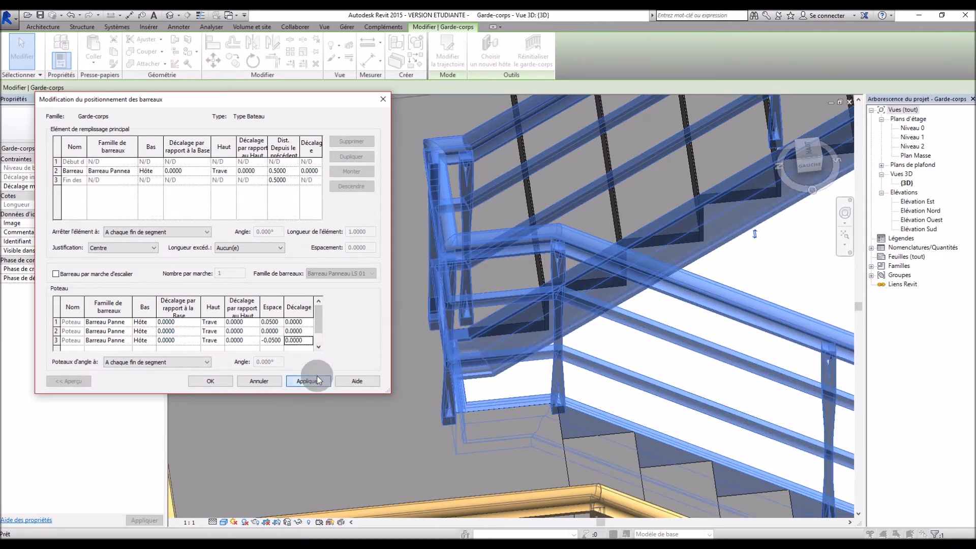
Step: Try a corner post offset of 0.01, restore the offset to 0, and apply
left_click(310, 331)
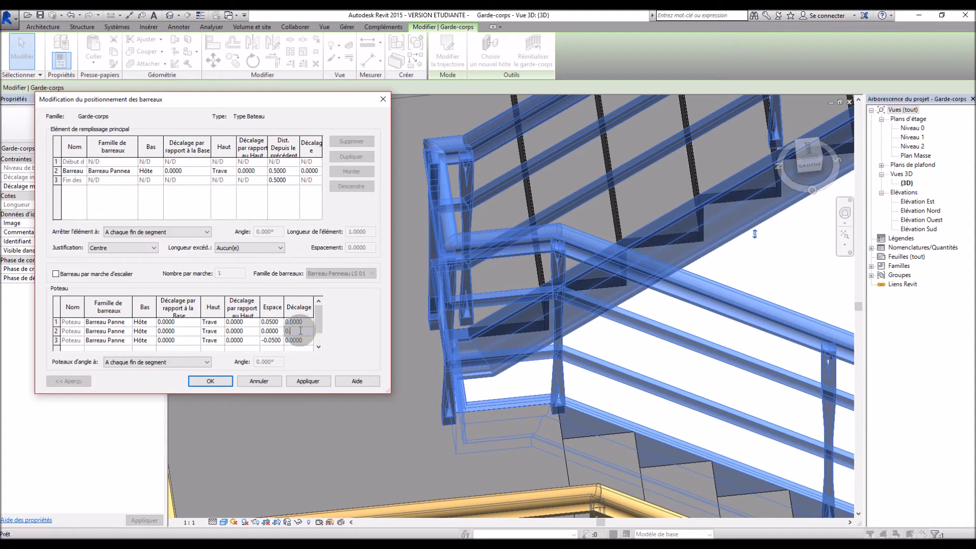
left_click(300, 381)
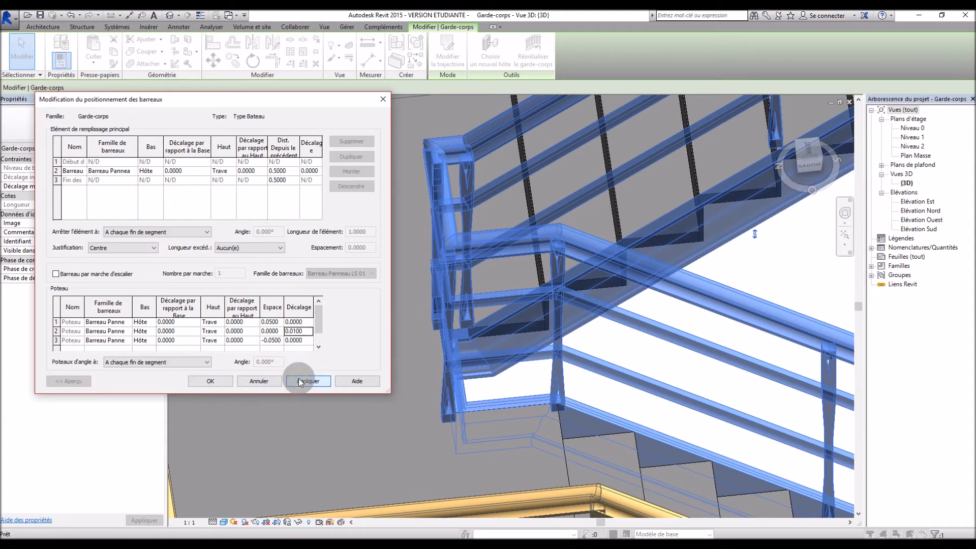
left_click(305, 331)
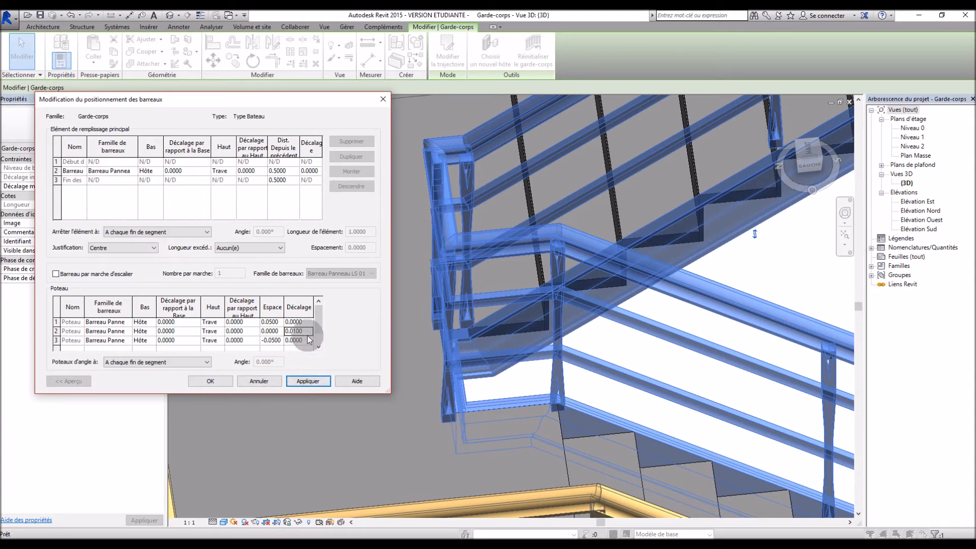
left_click(309, 381)
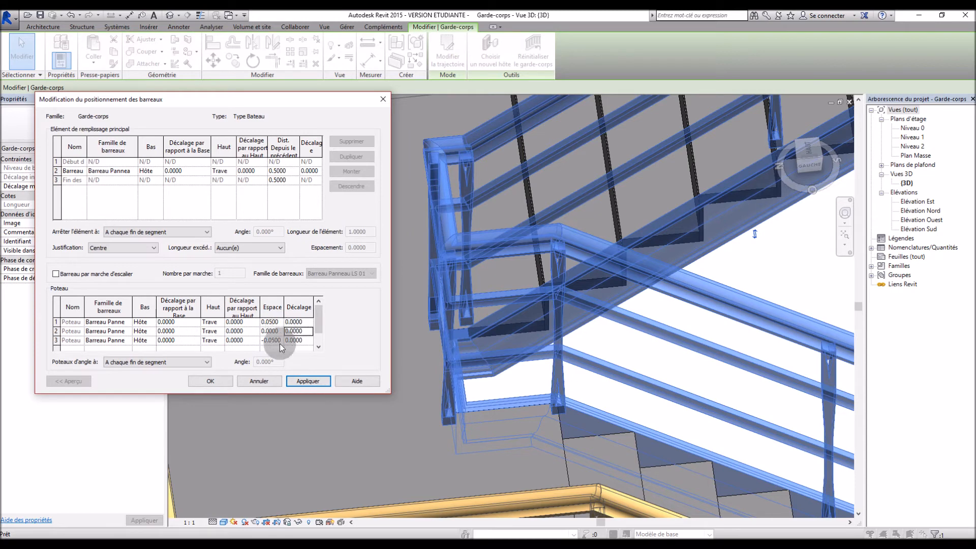
left_click(303, 381)
Step: Set the start, corner and end posts of Type Bateau to Aucun(e), then apply and accept the type changes
left_click(129, 326)
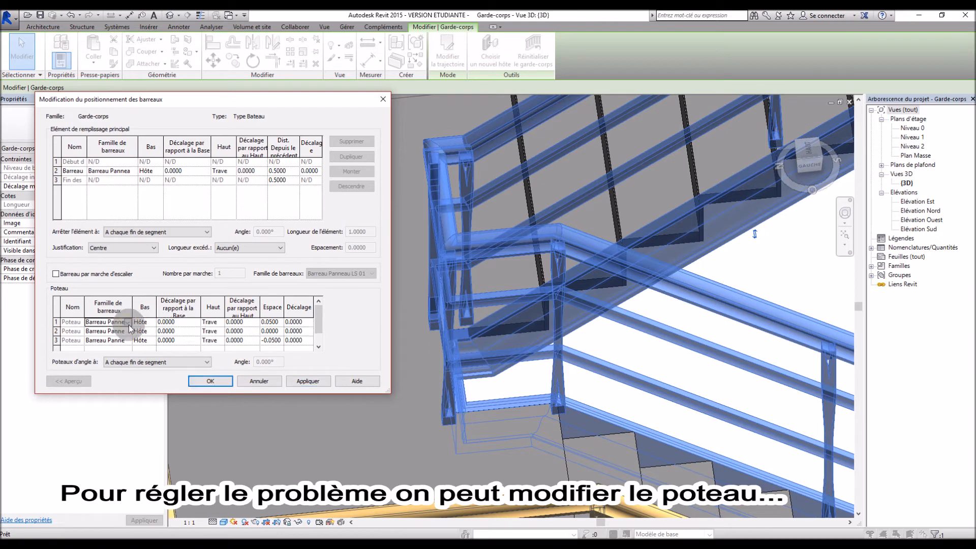
left_click(128, 323)
left_click(107, 331)
left_click(128, 331)
left_click(107, 340)
left_click(127, 340)
left_click(102, 348)
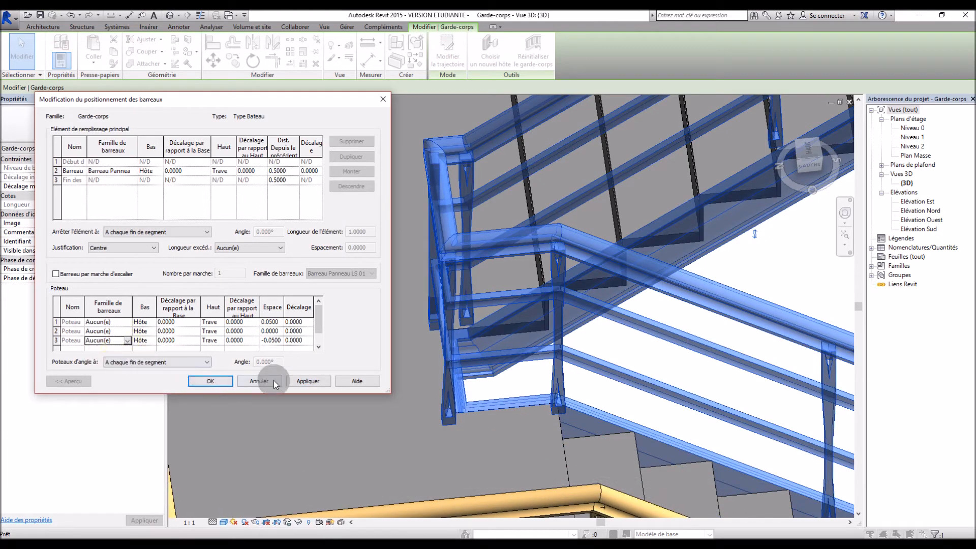
left_click(305, 382)
left_click(210, 381)
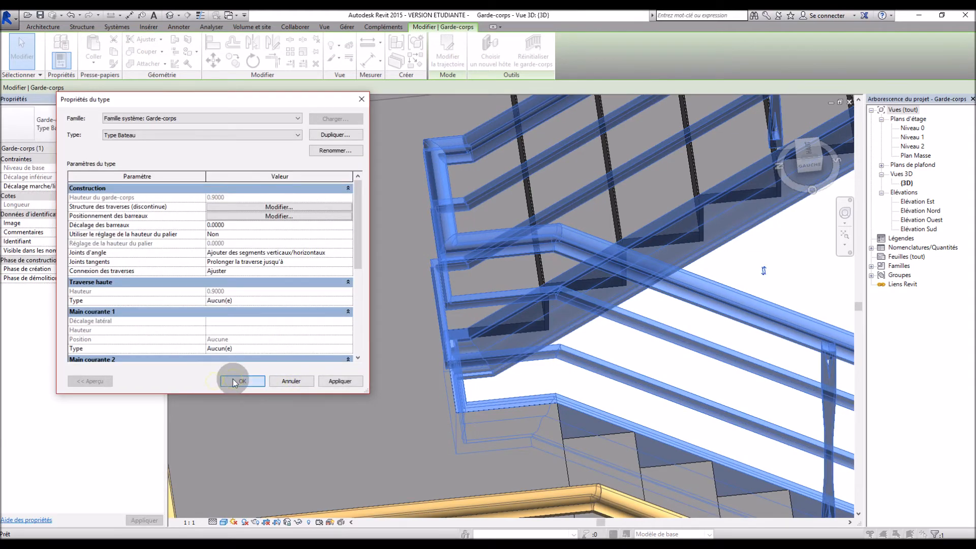
left_click(233, 380)
scroll(562, 319, "down", 4)
left_click(721, 285)
Step: In the Type Bateau baluster placement, set the main pattern baluster's distance from the previous element to 0.3 and apply
middle_click_drag(722, 284, 562, 274, "shift")
scroll(563, 273, "down", 3)
middle_click_drag(630, 345, 634, 324, "shift")
scroll(529, 294, "up", 3)
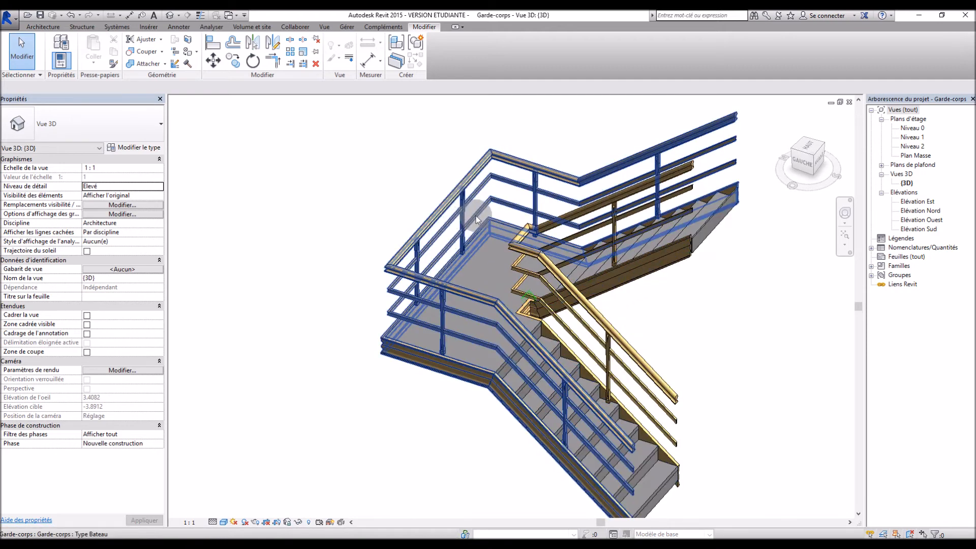
left_click(437, 350)
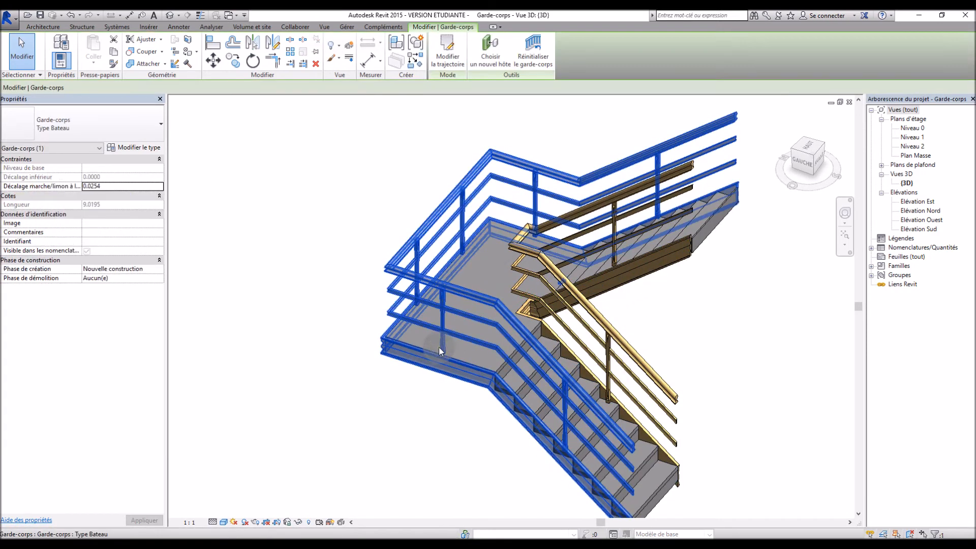
left_click(142, 151)
left_click(224, 216)
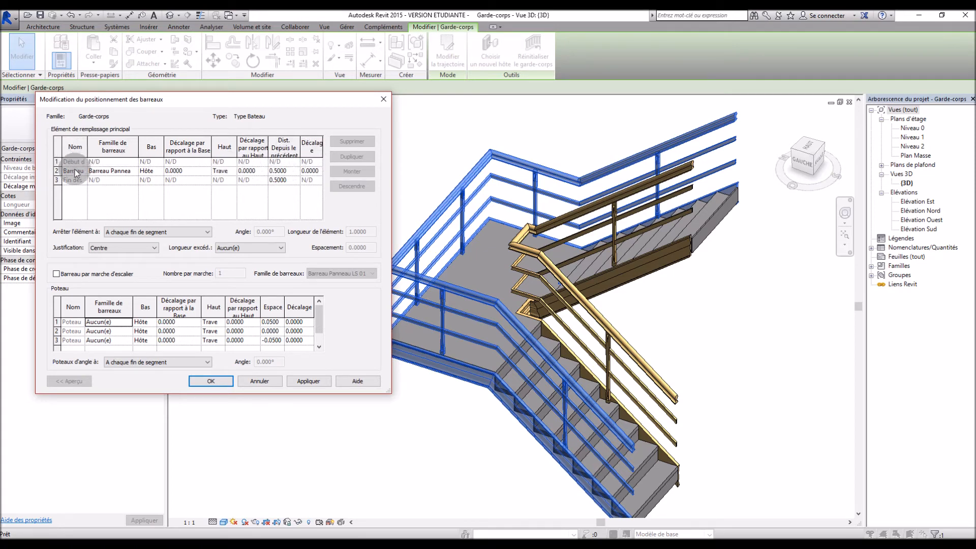
left_click(290, 172)
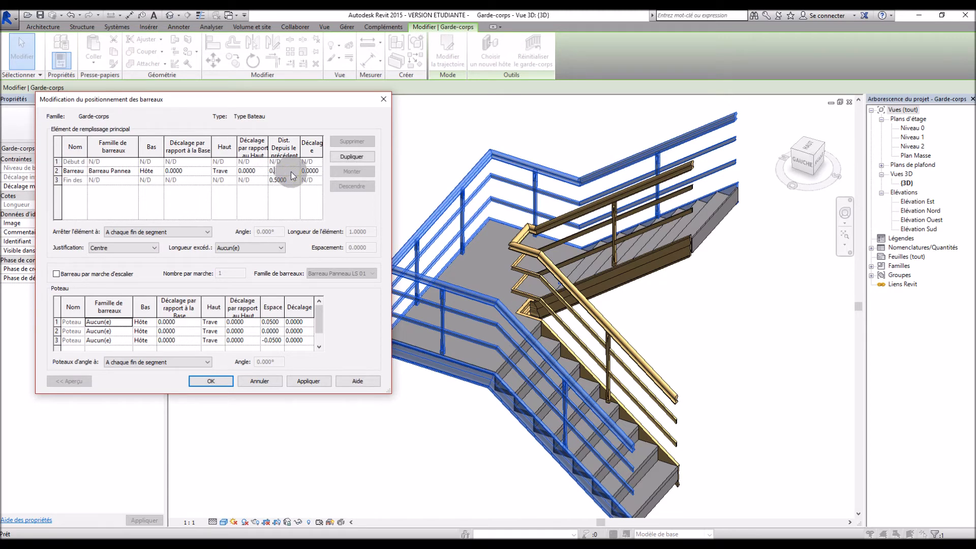
type("0.3")
left_click(303, 380)
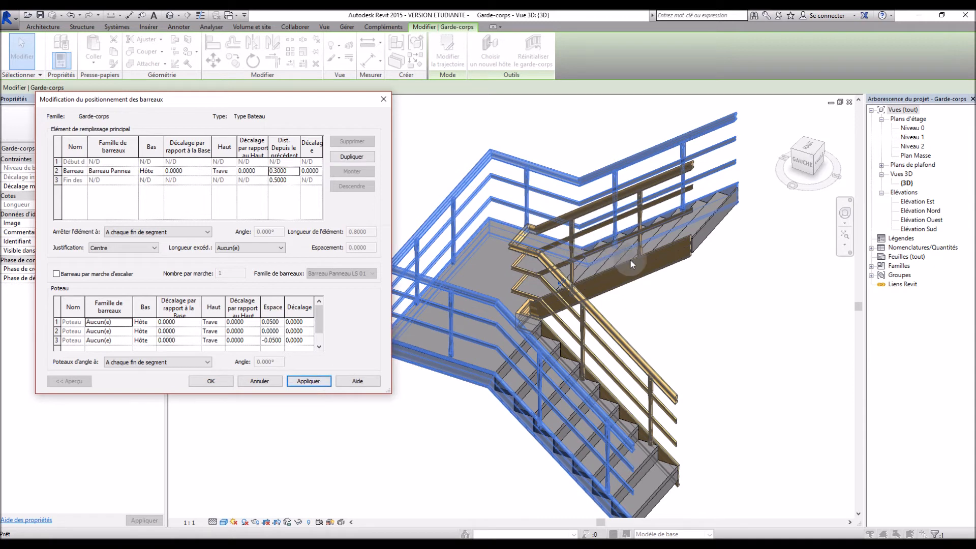
Step: Set the distance of the main pattern's end row to 0.3 and apply it to the railing
left_click(287, 184)
left_click(305, 202)
type("0.3")
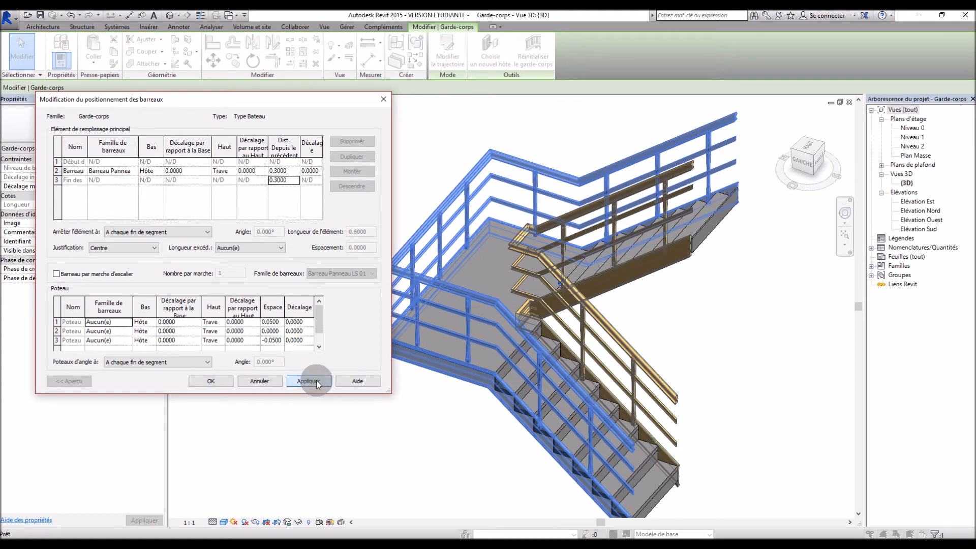
Step: Set the main pattern baluster's distance from the previous element to 0.2 and the end row's distance to 0, then apply
left_click(274, 185)
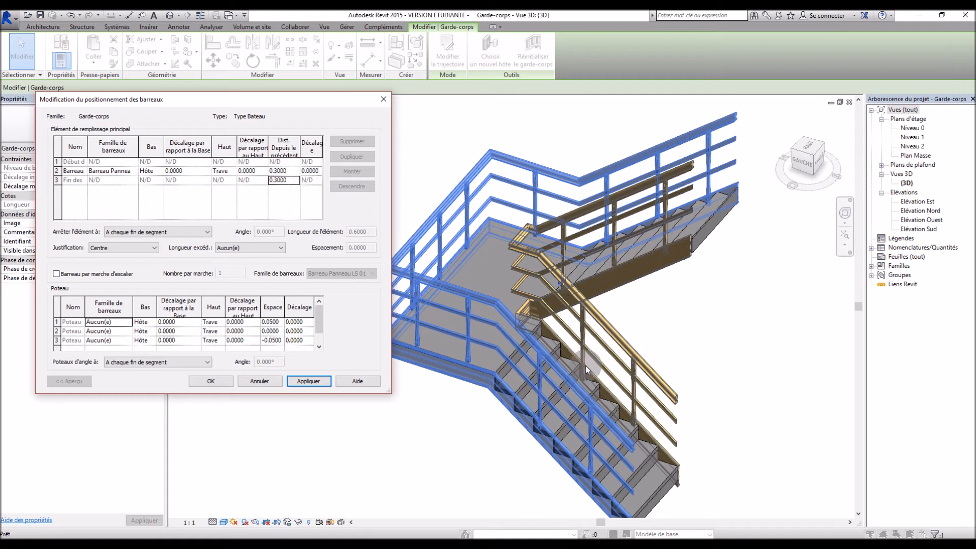
left_click(287, 172)
double_click(288, 172)
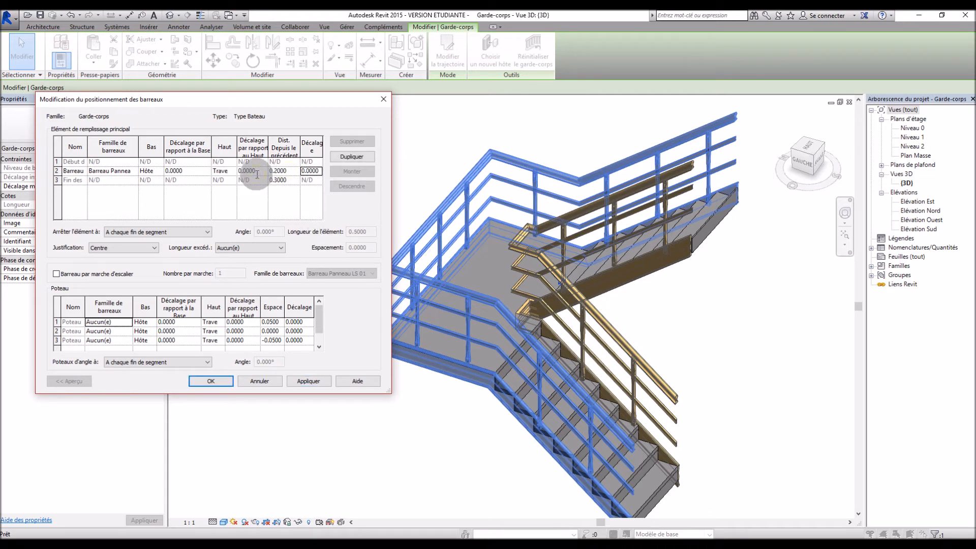
double_click(296, 180)
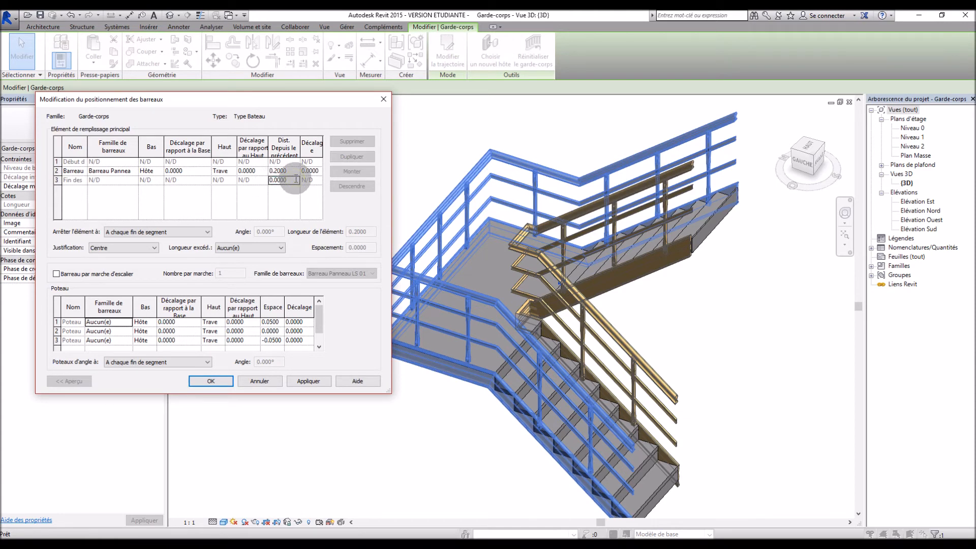
left_click(299, 382)
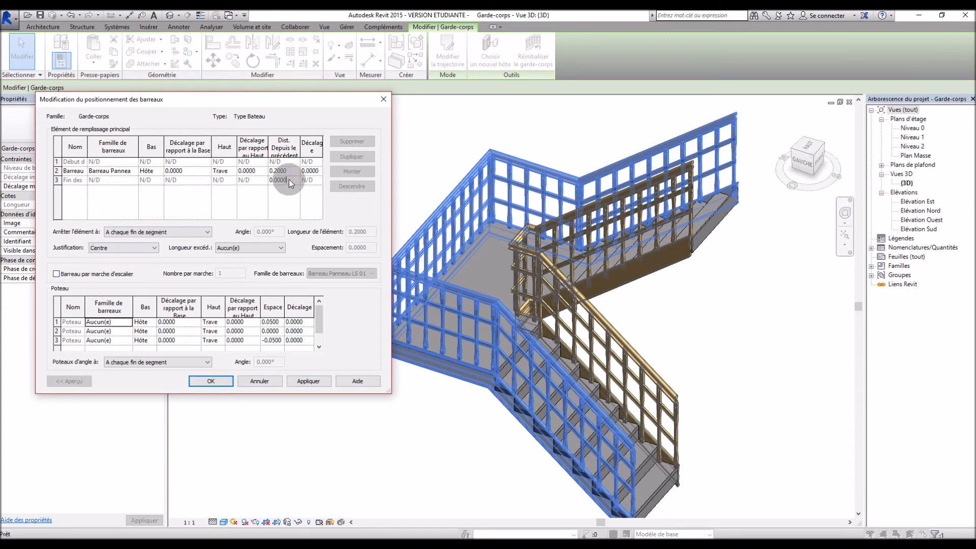
Step: Set the end row's distance to 0.2 and the main pattern baluster's distance from the previous element to 0.25, applying each change
left_click_drag(288, 179, 268, 181)
left_click(307, 381)
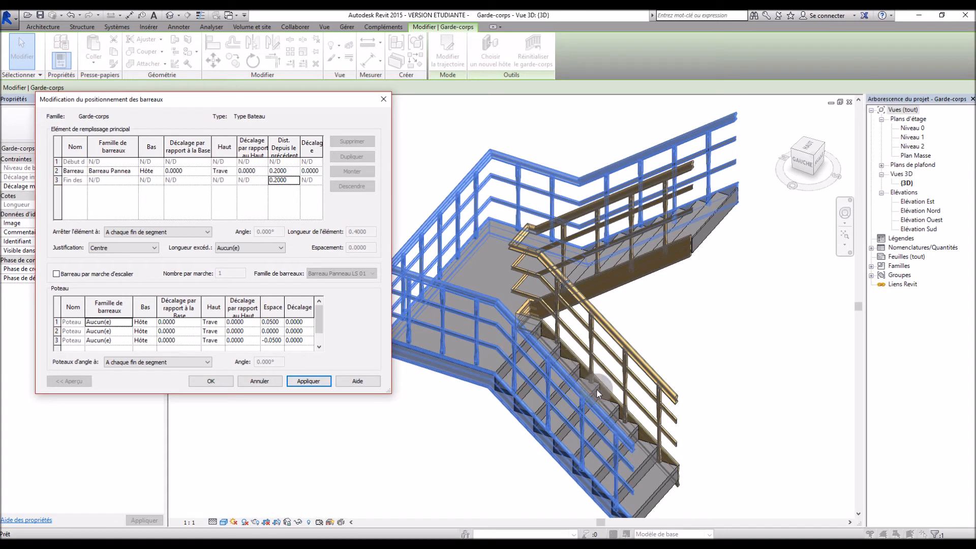
left_click(288, 172)
left_click_drag(289, 172, 274, 166)
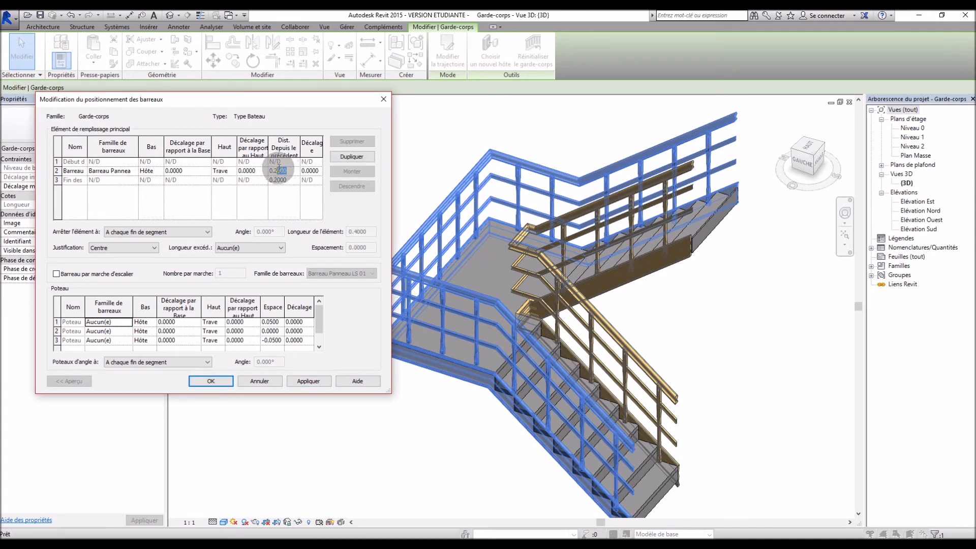
left_click(313, 381)
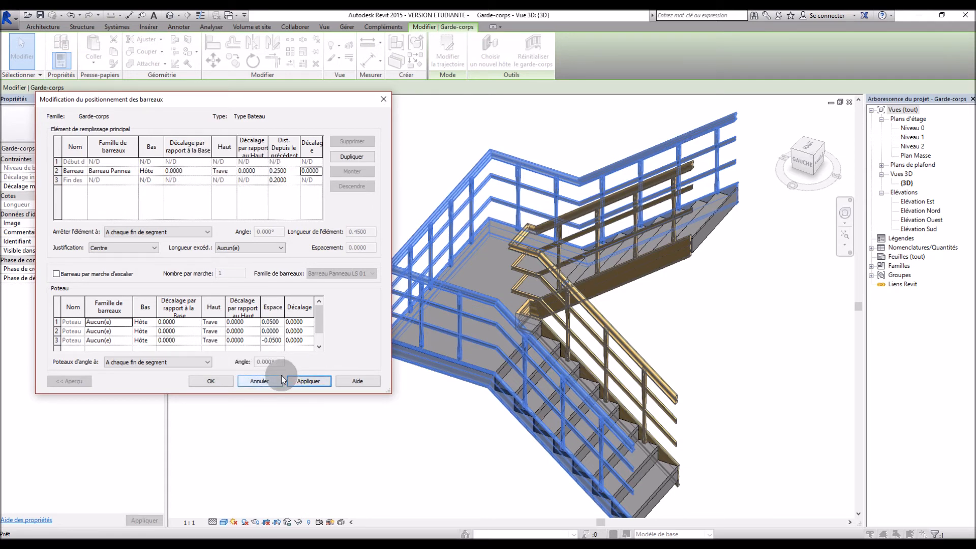
Step: Enable one Barreau Panneau LS 01 baluster per stair tread, set the main pattern baluster family to Aucun(e), and accept the type changes
left_click(56, 273)
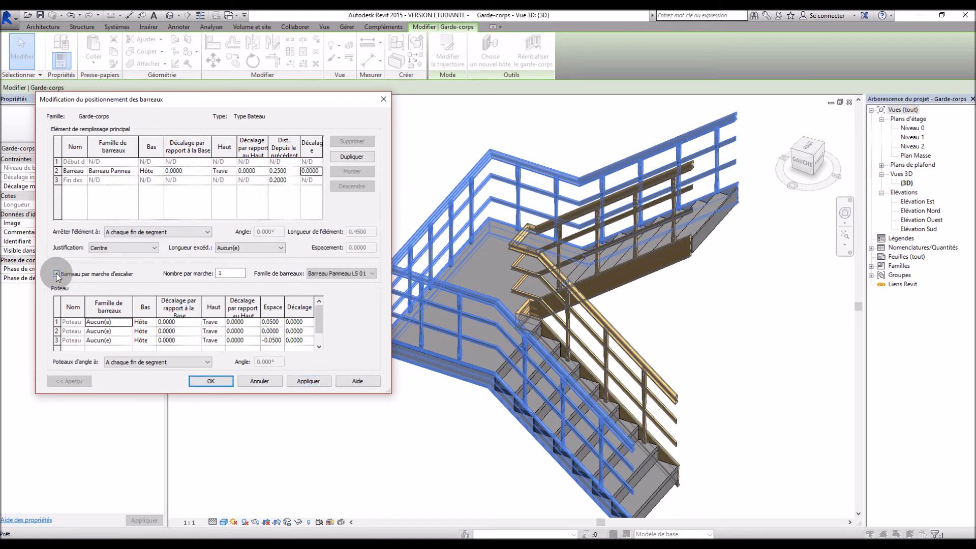
left_click(122, 171)
left_click(114, 179)
left_click(303, 384)
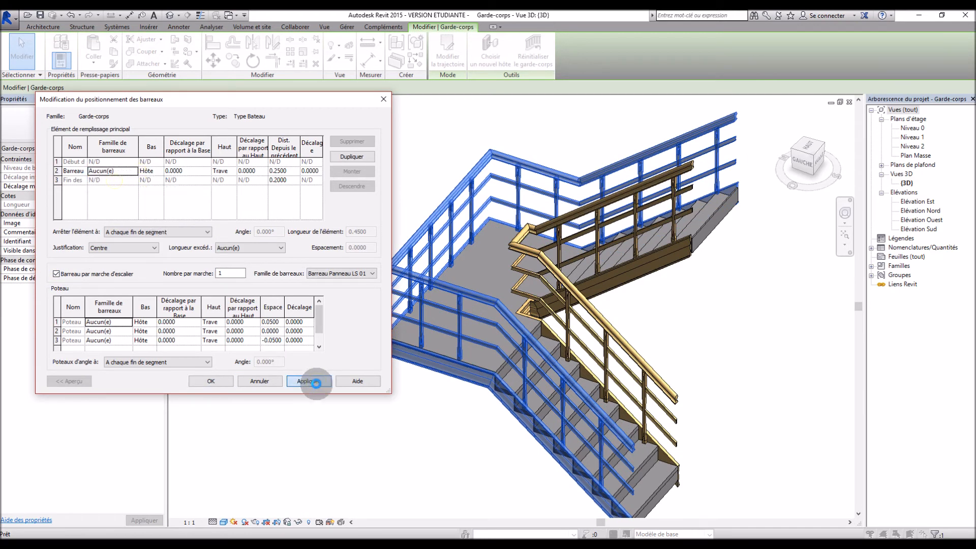
left_click(220, 386)
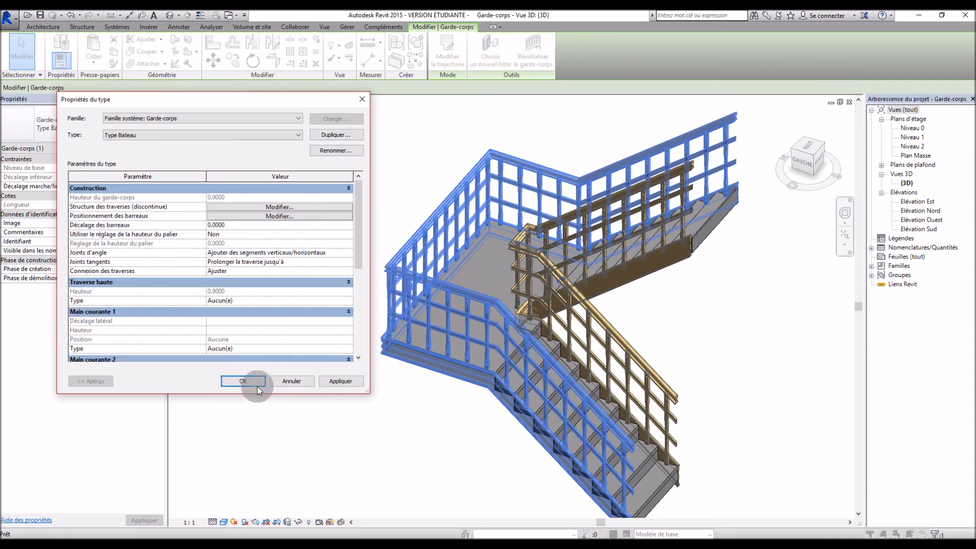
left_click(254, 389)
Step: Examine the baluster distribution along the flights and landing of the stair from several angles in the 3D view
middle_click_drag(363, 438, 327, 386, "shift")
scroll(368, 426, "up", 4)
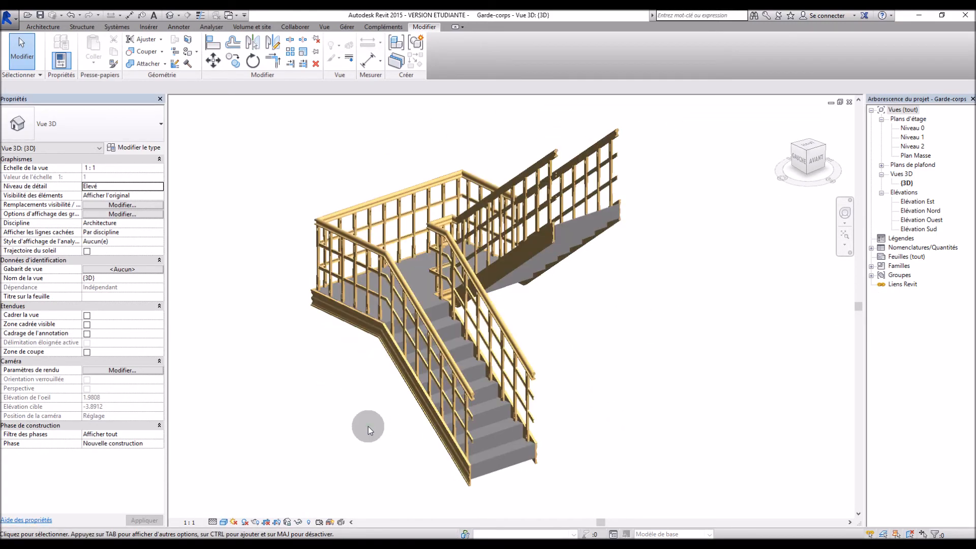
scroll(361, 421, "down", 2)
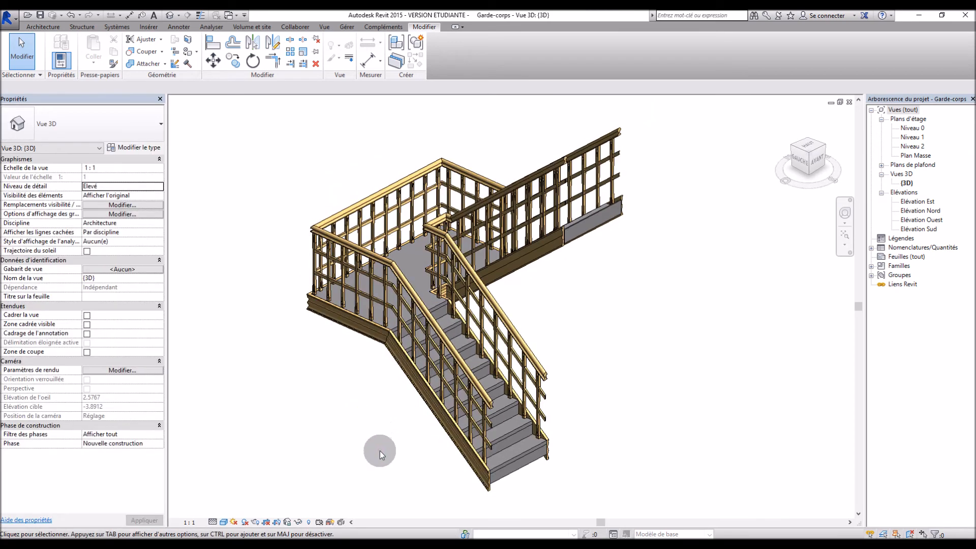
middle_click_drag(355, 438, 456, 342, "shift")
scroll(629, 365, "up", 1)
middle_click_drag(629, 365, 590, 364, "shift")
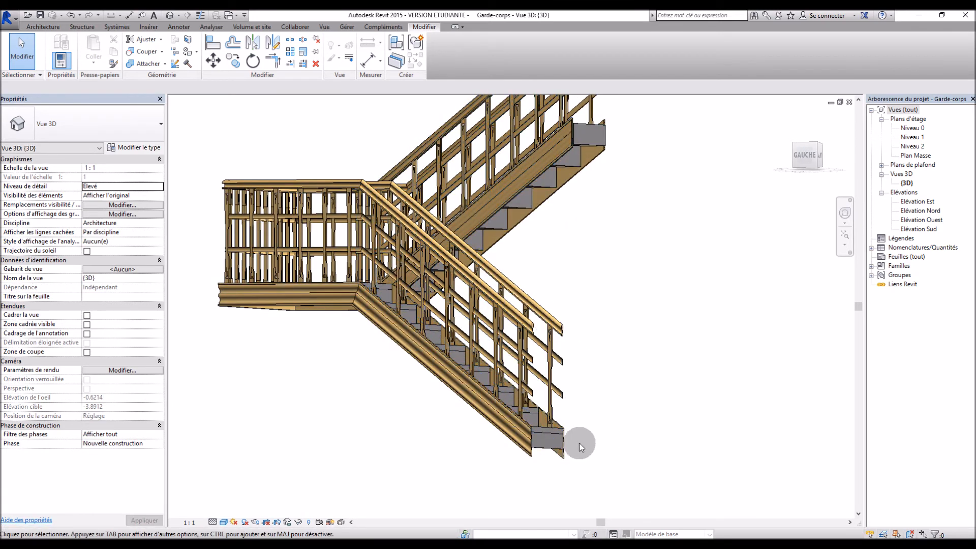
middle_click_drag(647, 427, 534, 426, "shift")
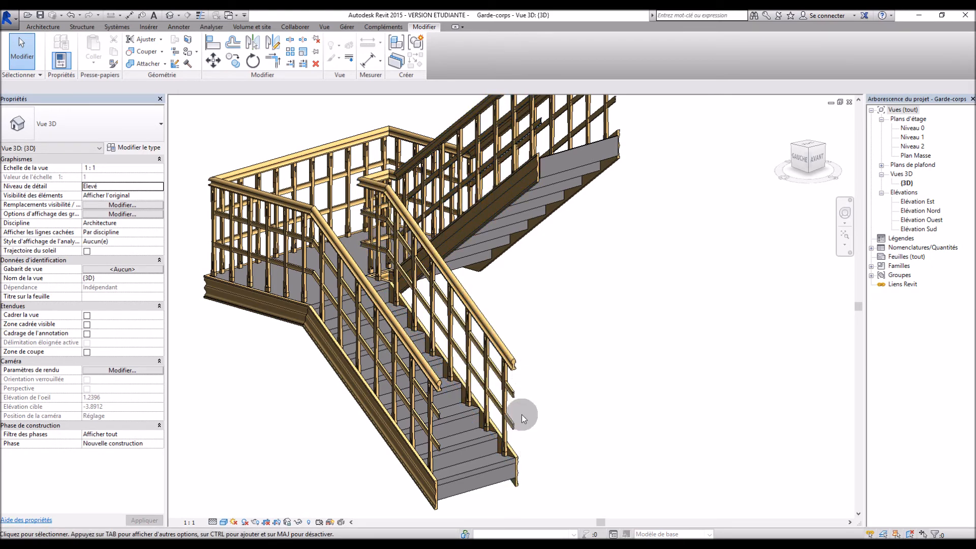
middle_click_drag(595, 373, 581, 410, "shift")
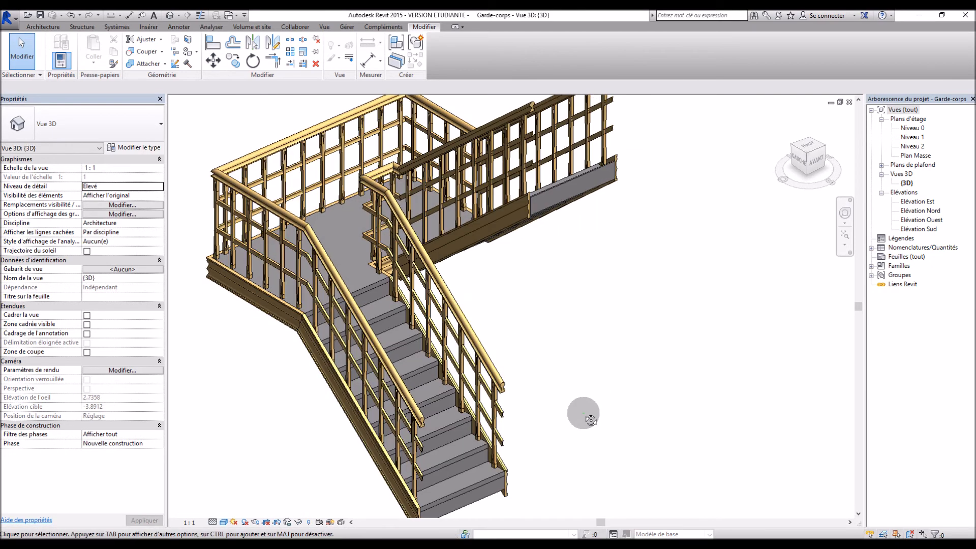
scroll(534, 377, "down", 2)
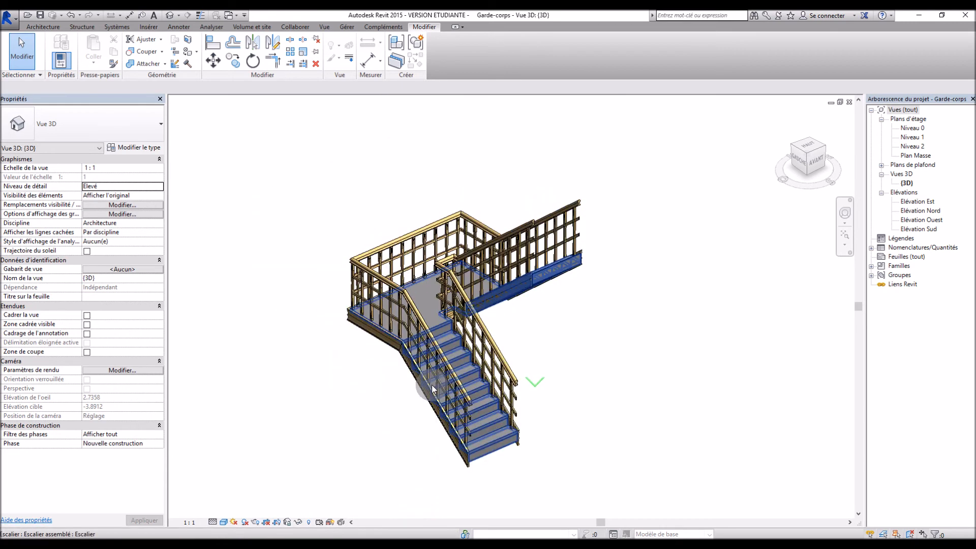
left_click(387, 389)
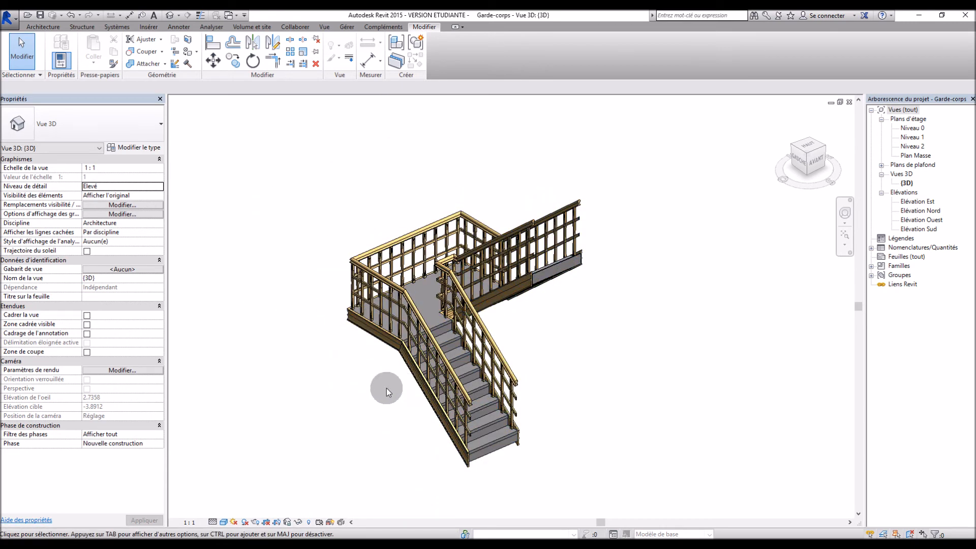
Step: Select the assembled stair and inspect closely how the balusters meet its lower flight and treads
scroll(394, 371, "up", 3)
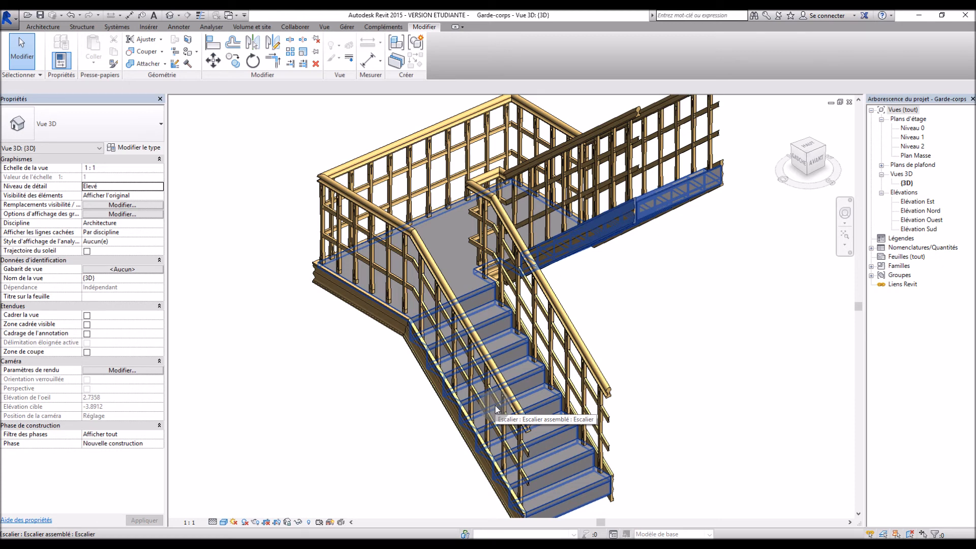
left_click(495, 406)
scroll(686, 310, "down", 2)
middle_click_drag(699, 349, 696, 321, "shift")
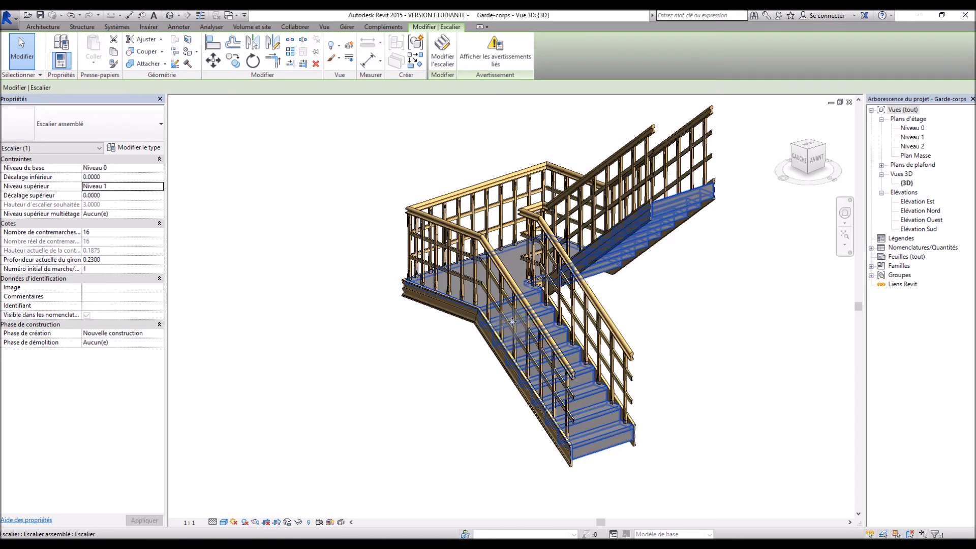
scroll(512, 321, "up", 4)
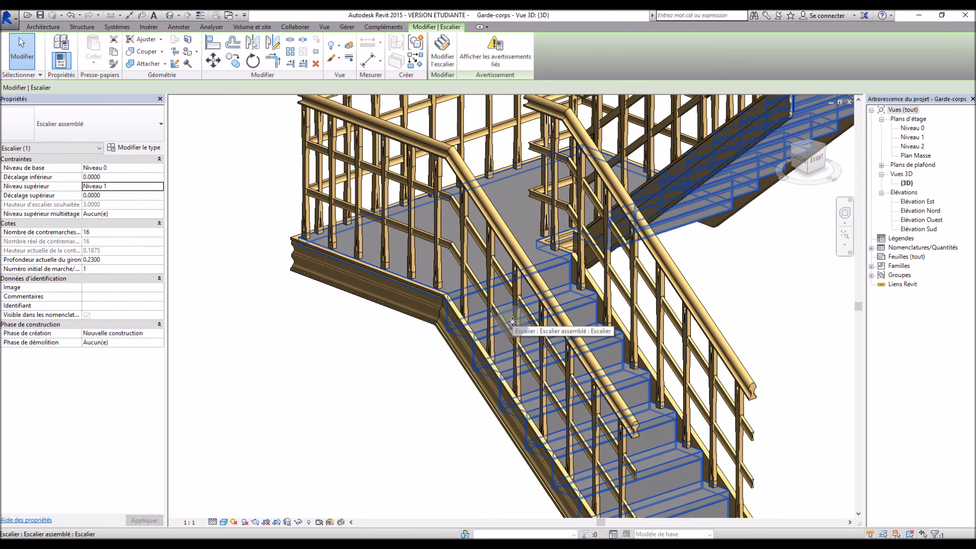
scroll(513, 322, "down", 5)
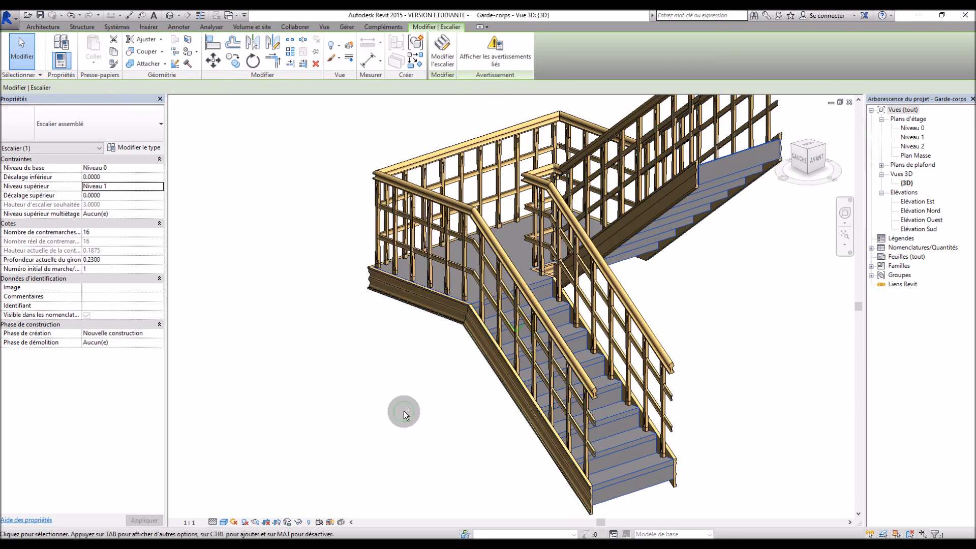
middle_click_drag(404, 411, 431, 434, "shift")
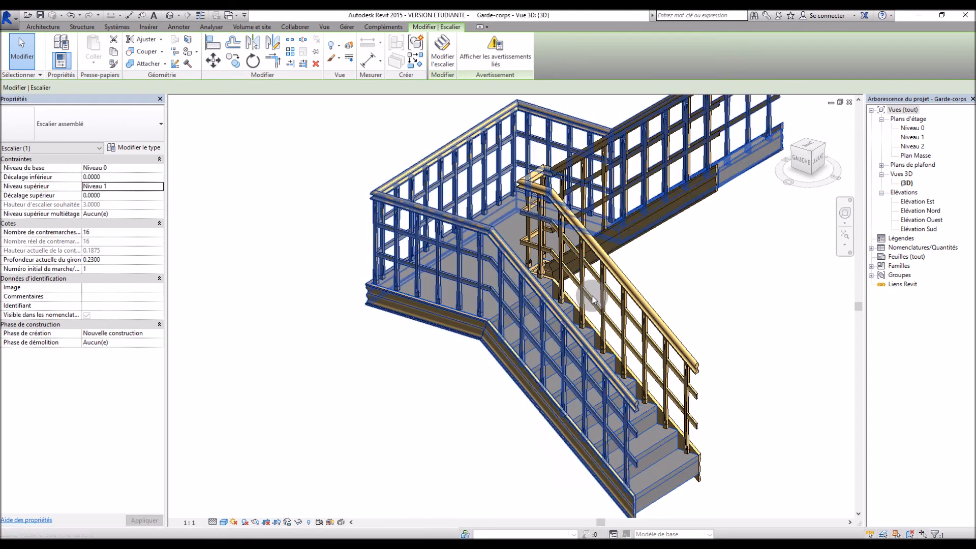
Step: Switch to the Barreau Panneau LS 01 family, select its baluster extrusion to check it, then close the family and save its changes
left_click(829, 103)
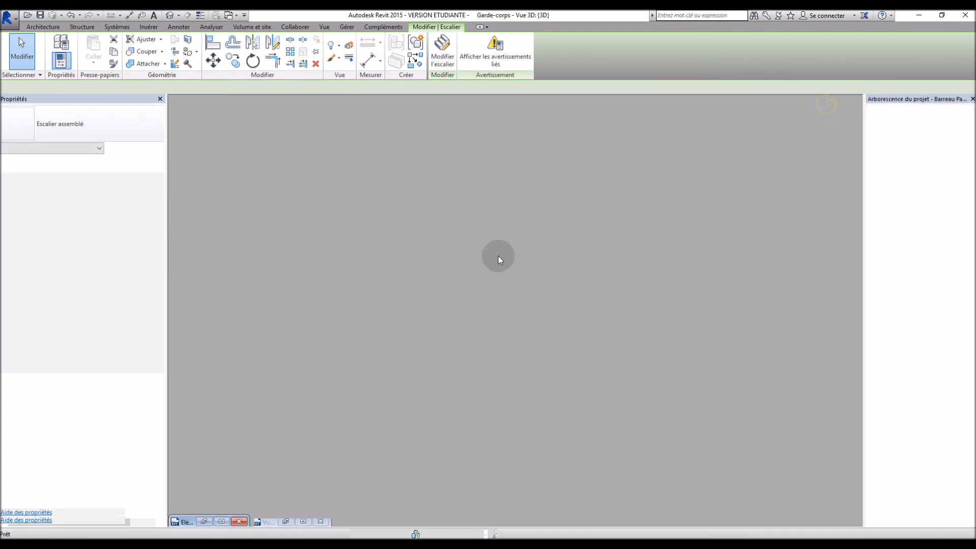
left_click(222, 522)
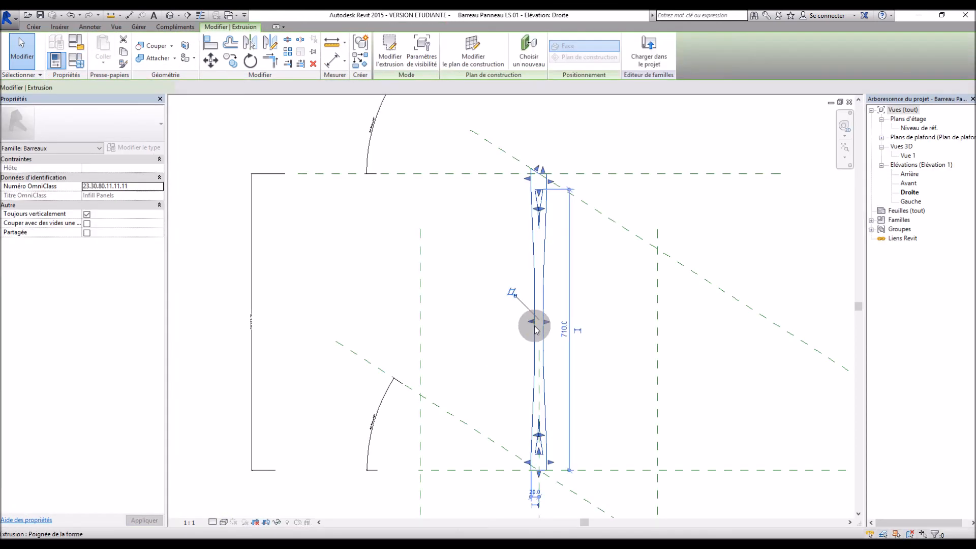
left_click(535, 329)
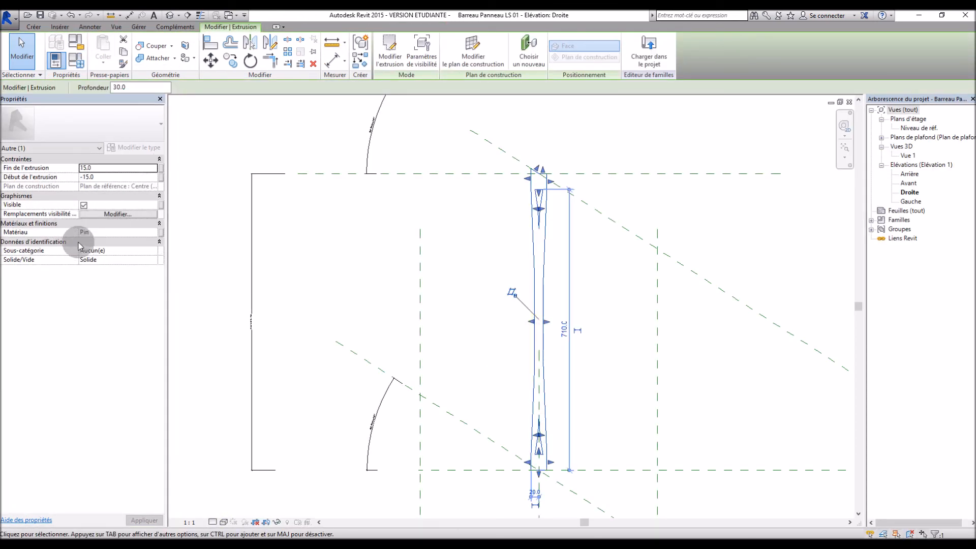
left_click(849, 102)
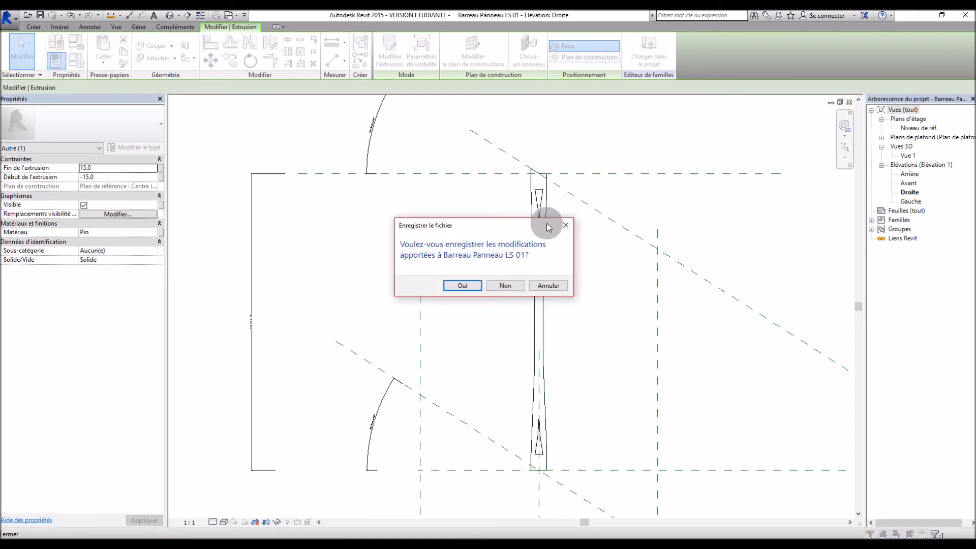
left_click(449, 286)
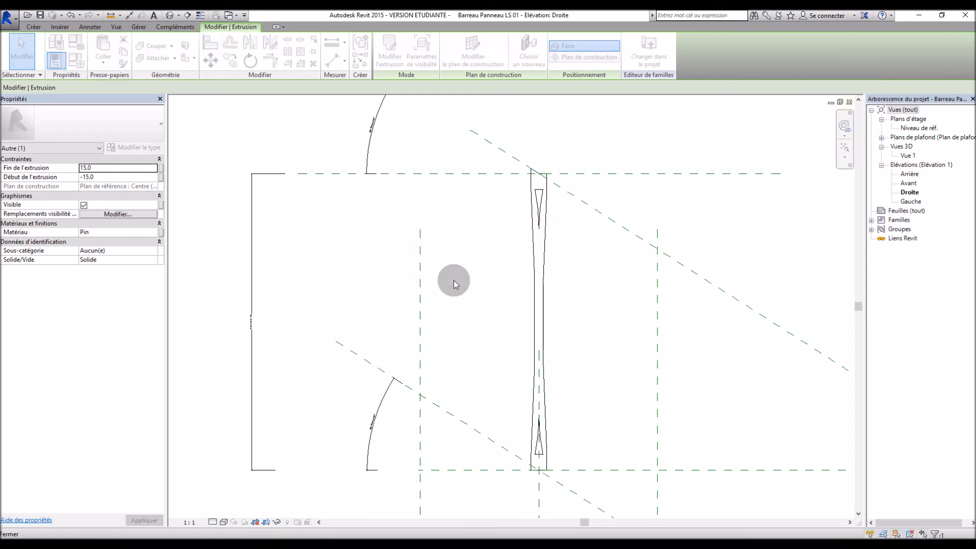